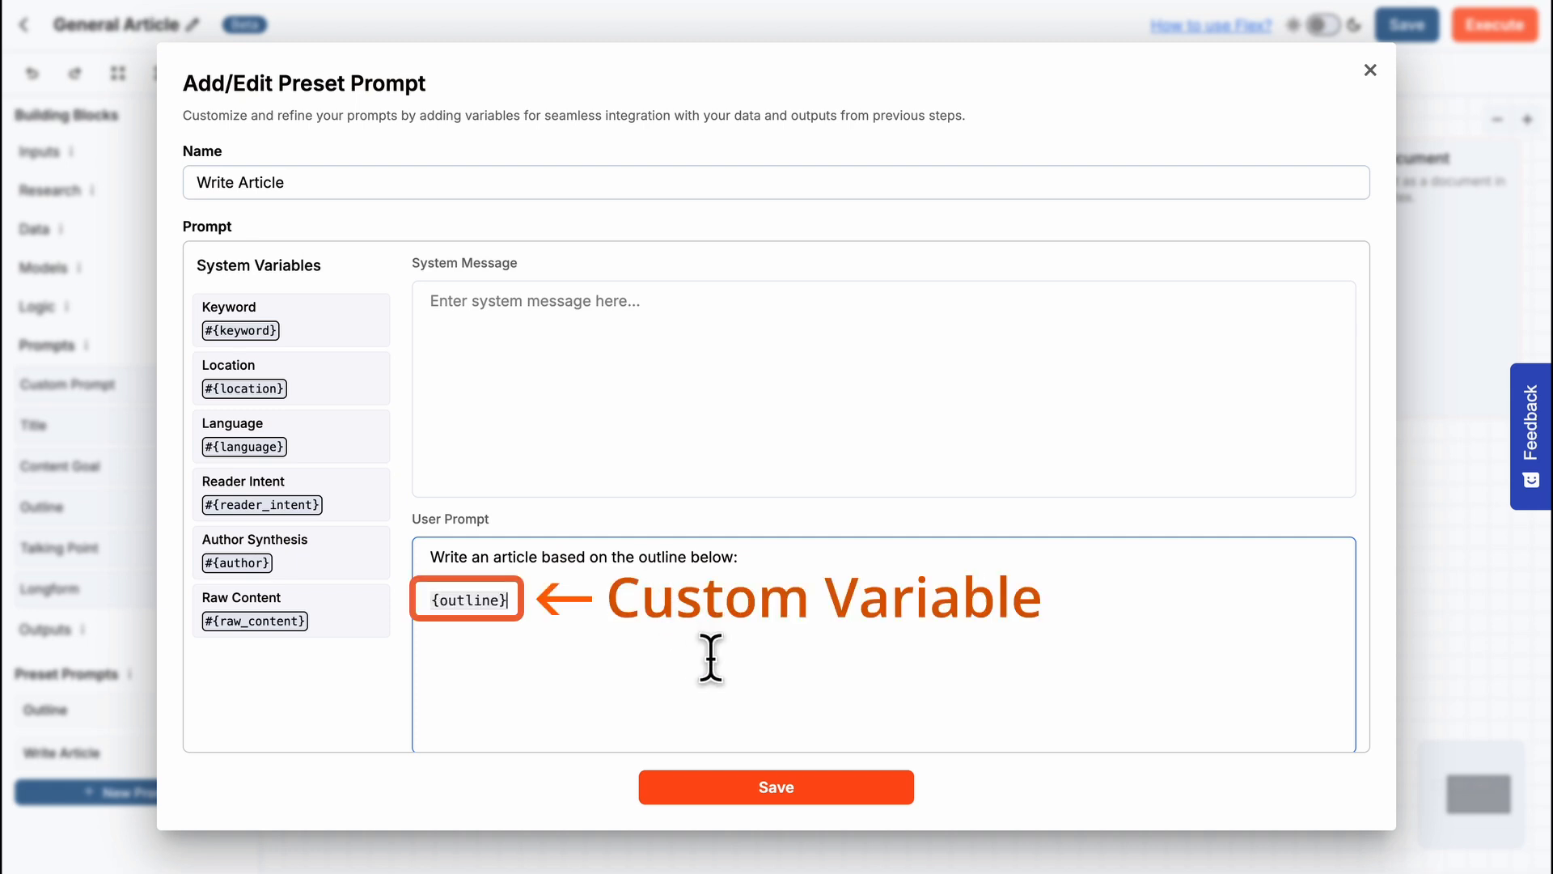
- Save the Write Article preset prompt and check its outline custom variable in the first row of the execution panel
{"action": "left_click", "coordinate": [782, 789]}
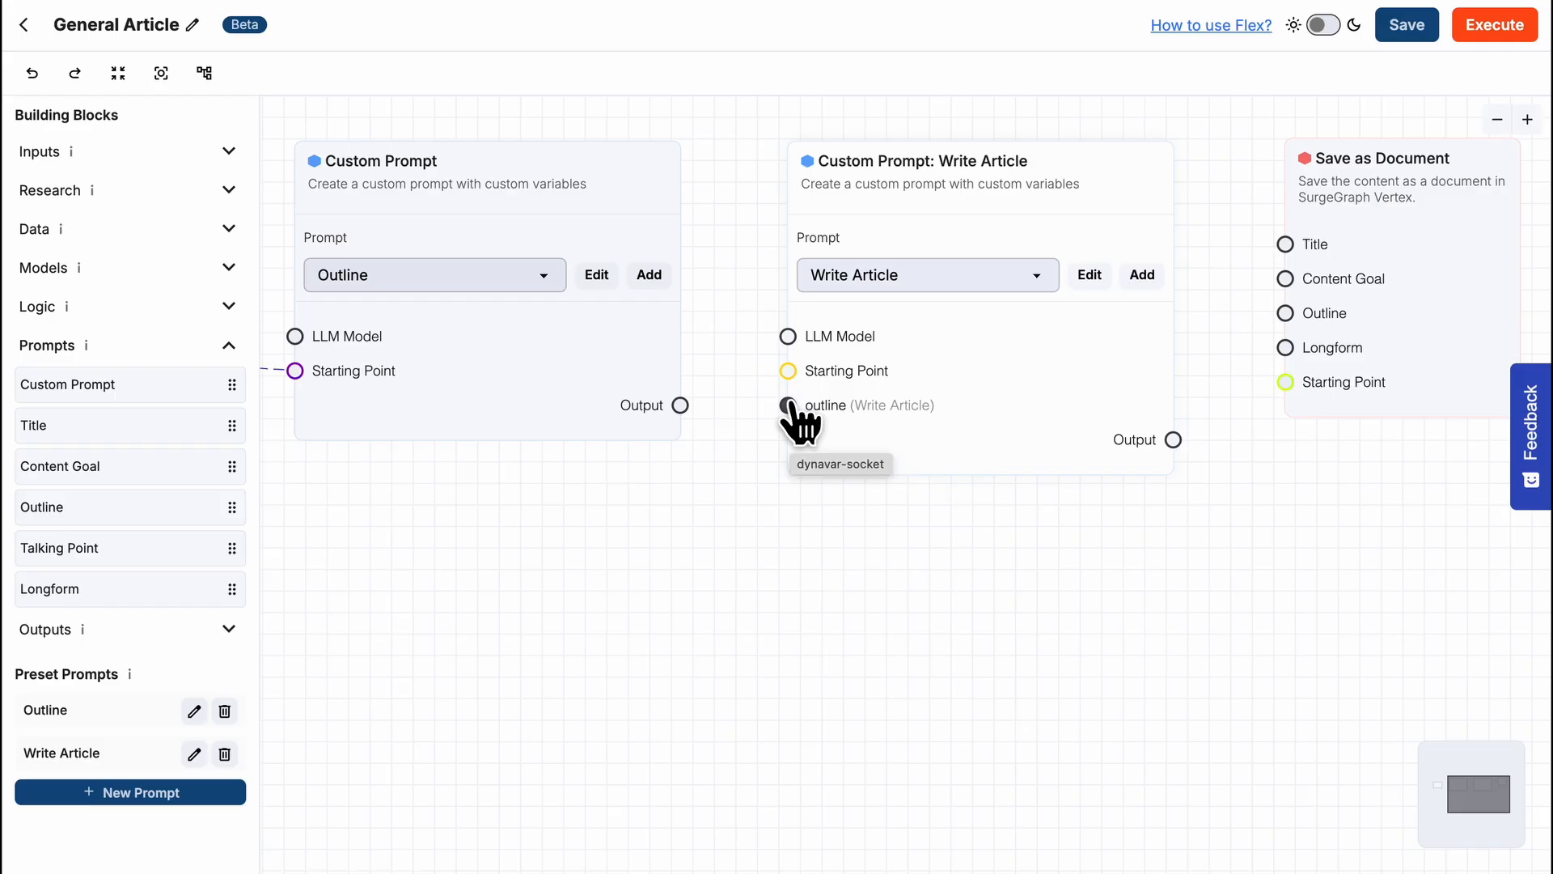
{"action": "left_click", "coordinate": [1481, 32]}
{"action": "left_click", "coordinate": [977, 201]}
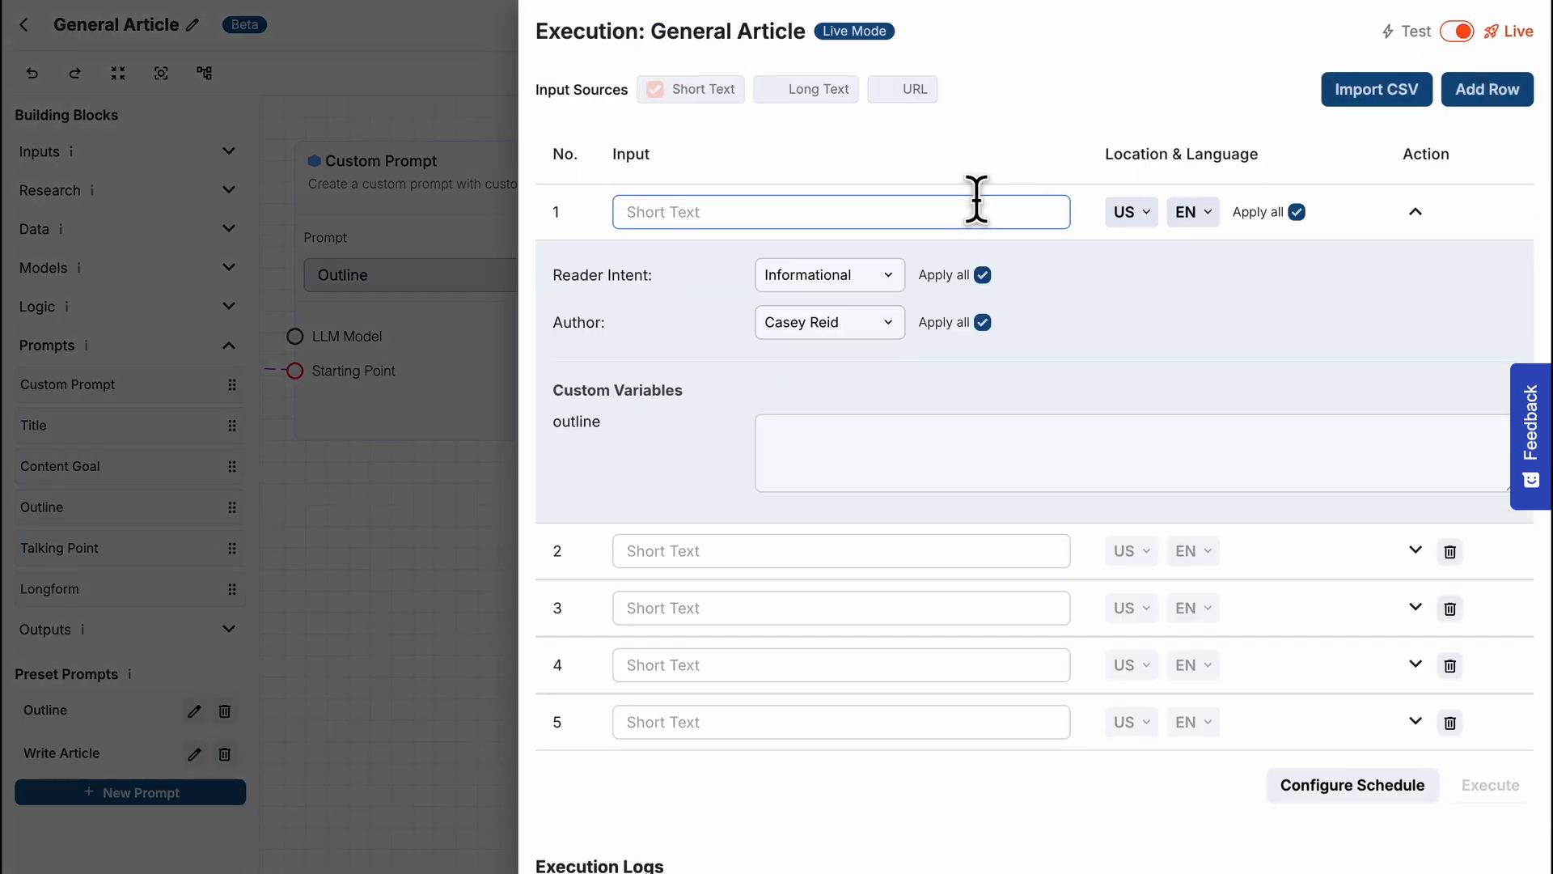
{"action": "left_click_drag", "start_coordinate": [554, 425], "coordinate": [581, 429]}
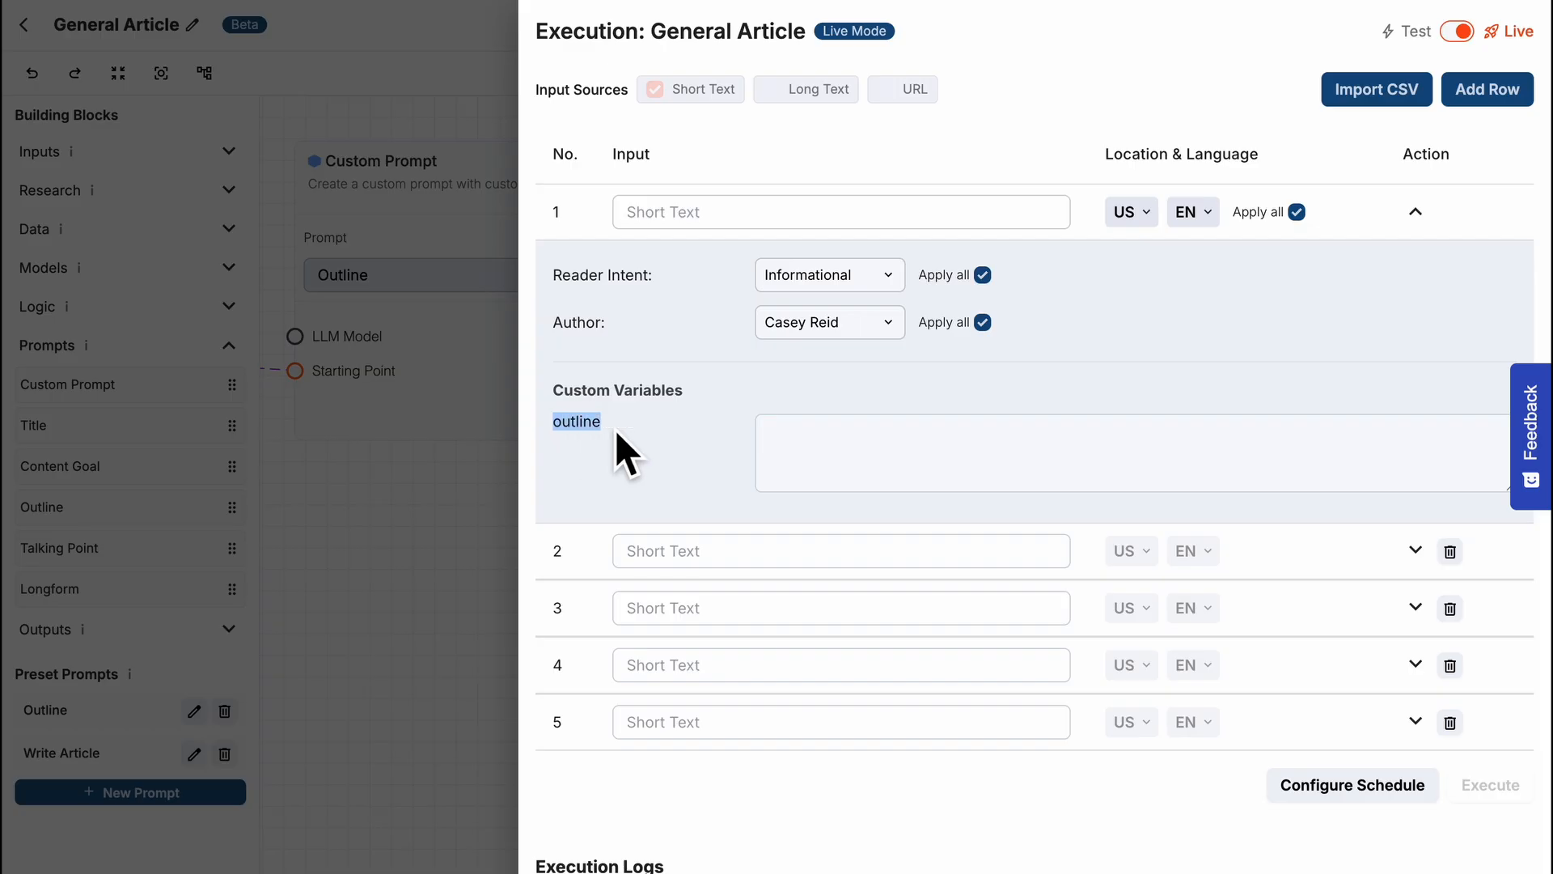
{"action": "left_click", "coordinate": [615, 429]}
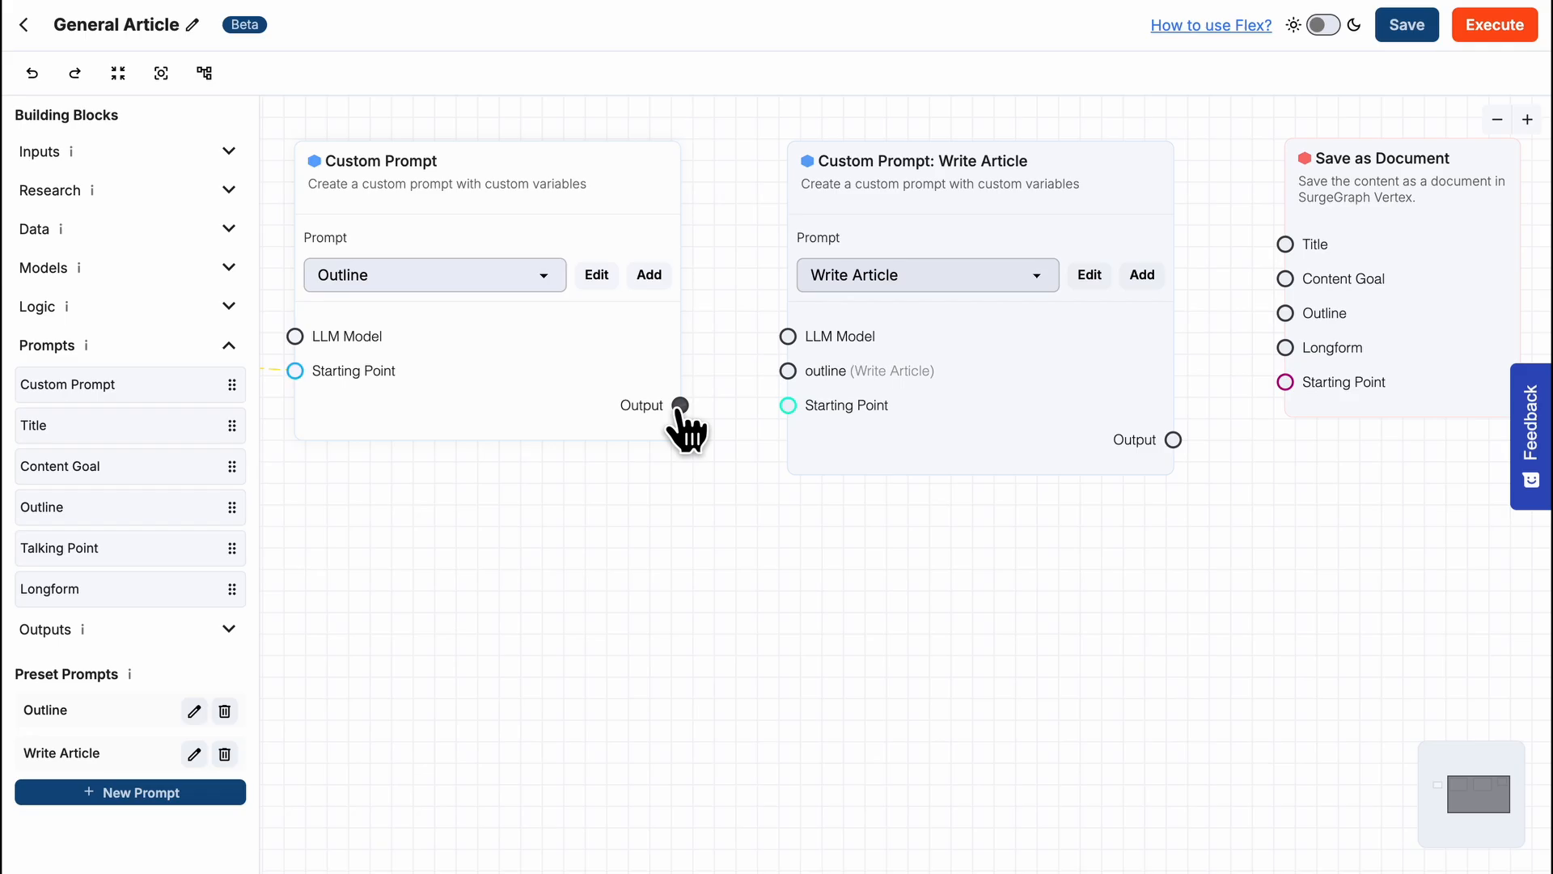
- Connect the Outline prompt block's Output to the outline input of the Write Article block
{"action": "left_click_drag", "start_coordinate": [680, 405], "coordinate": [788, 372]}
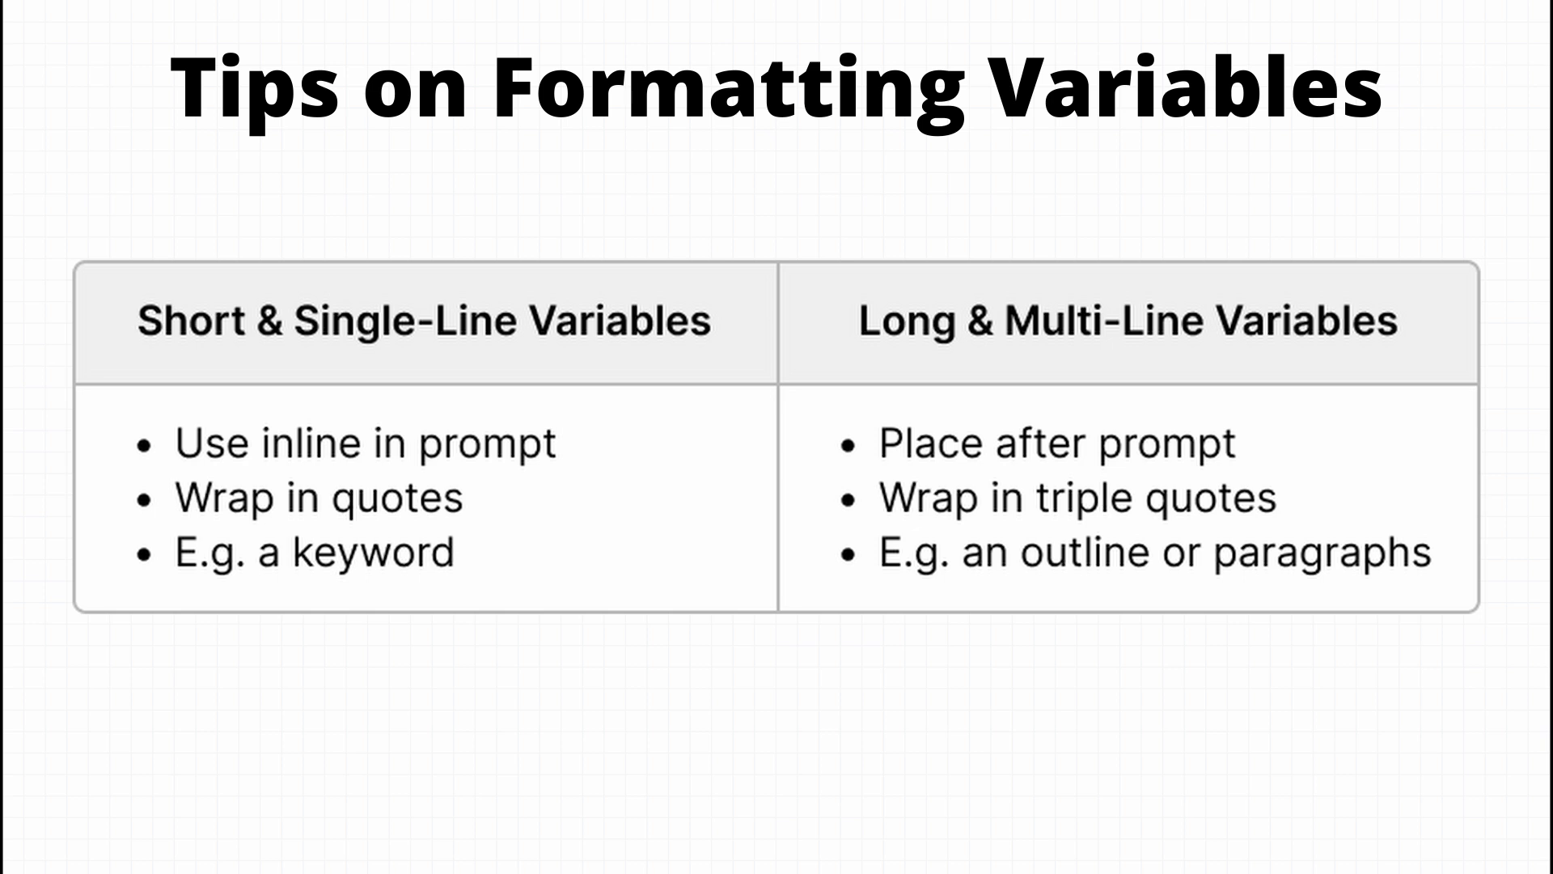
- Write the Outline user prompt: Write an outline about "#{keyword}". Write in the "#{language}" language. Mention the company "{company_name}"
{"action": "left_click", "coordinate": [485, 548]}
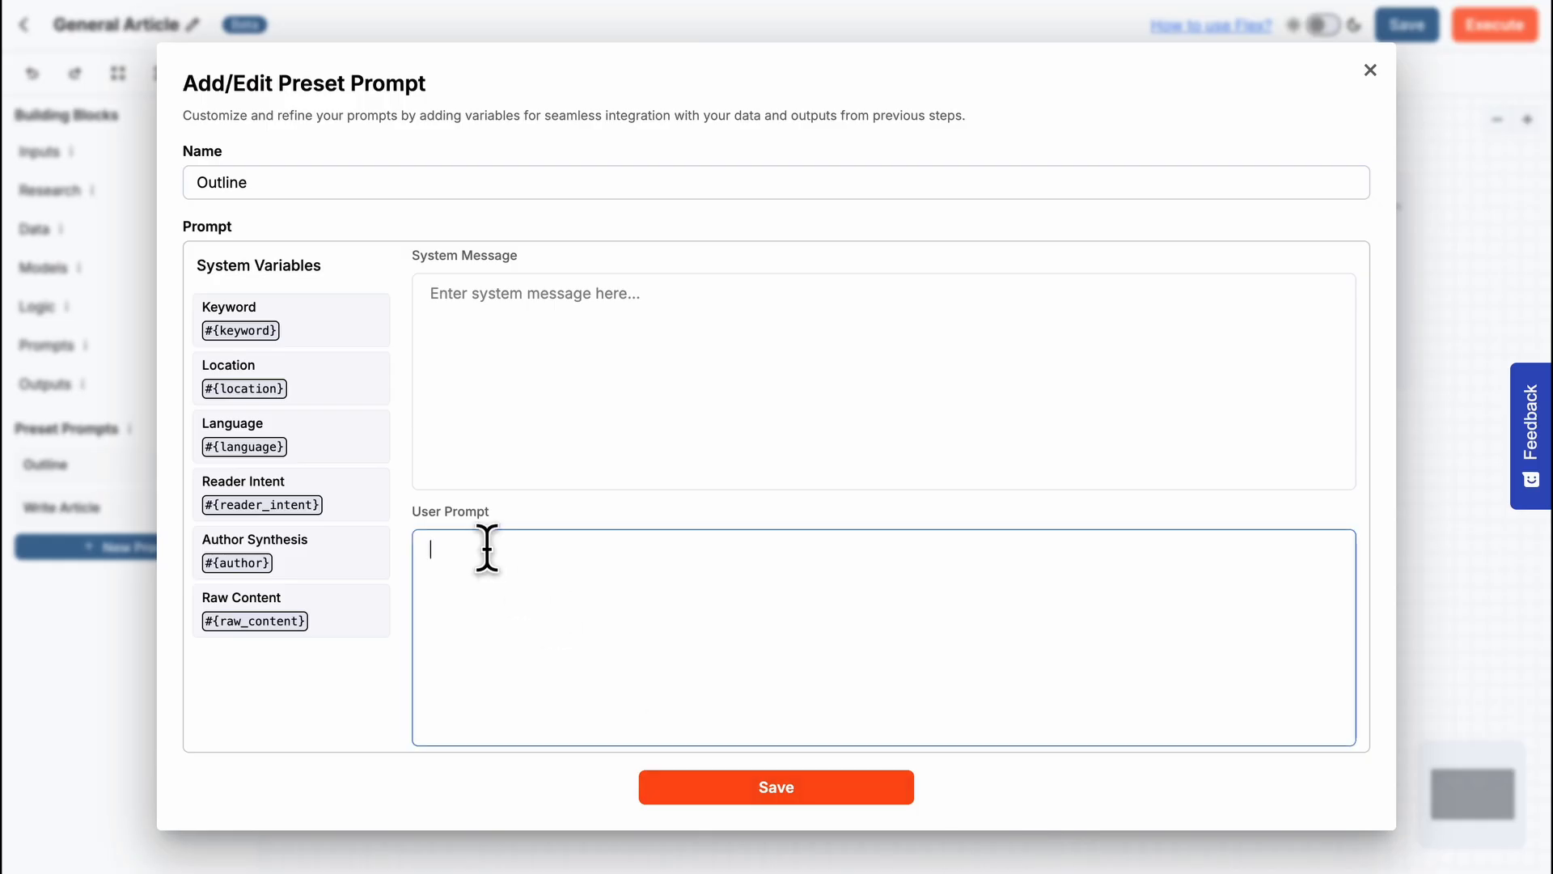
{"action": "type", "text": "Write an outline about \"#{"}
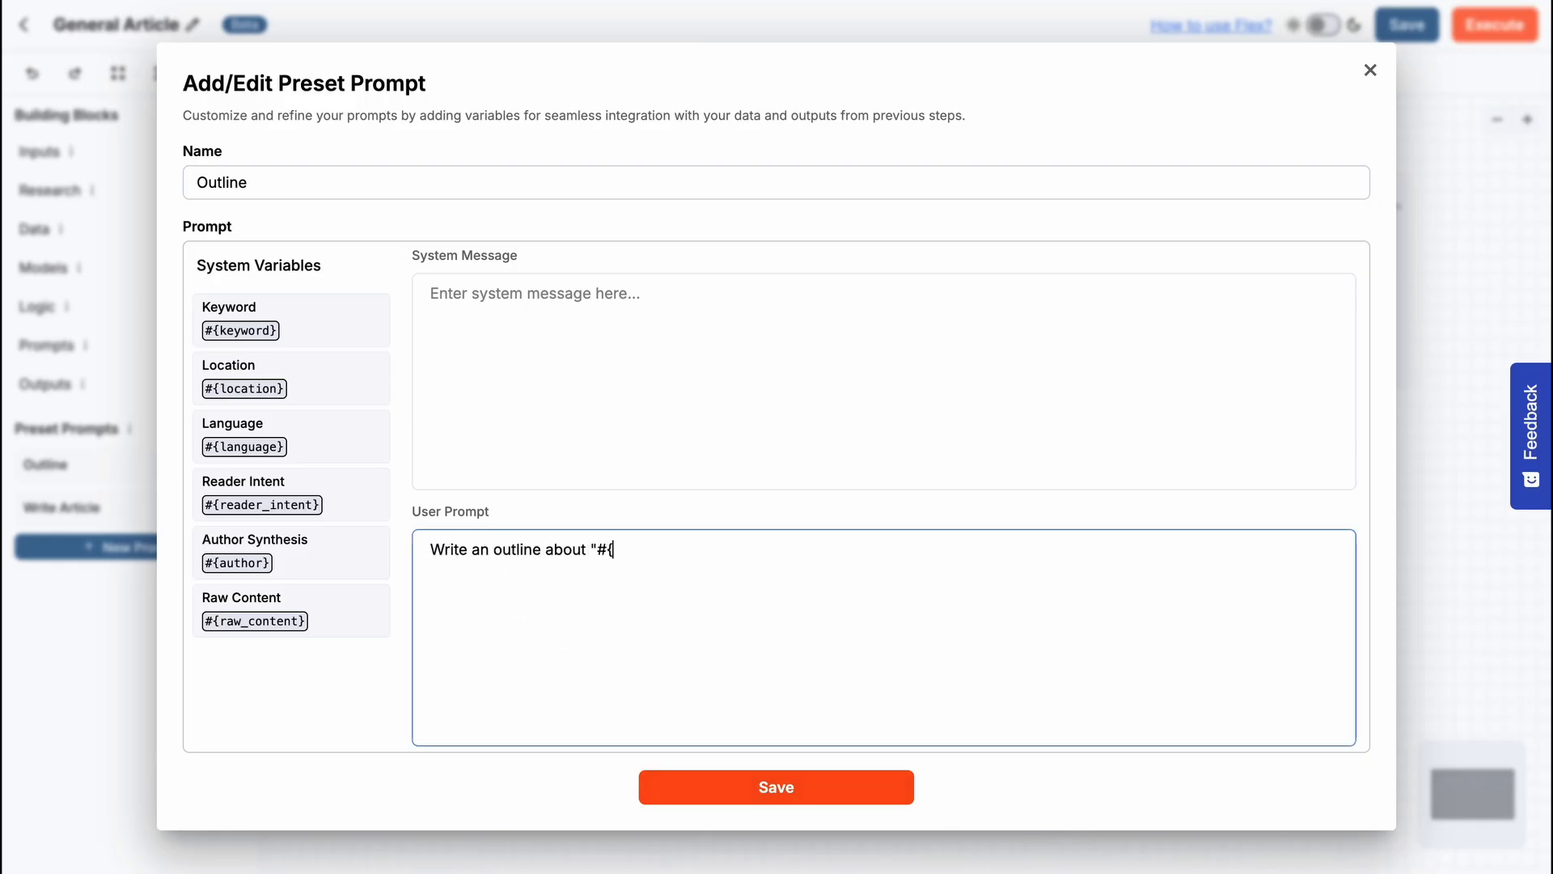
{"action": "type", "text": "keyword}\"."}
{"action": "key", "text": "Return"}
{"action": "type", "text": "Write in the "}
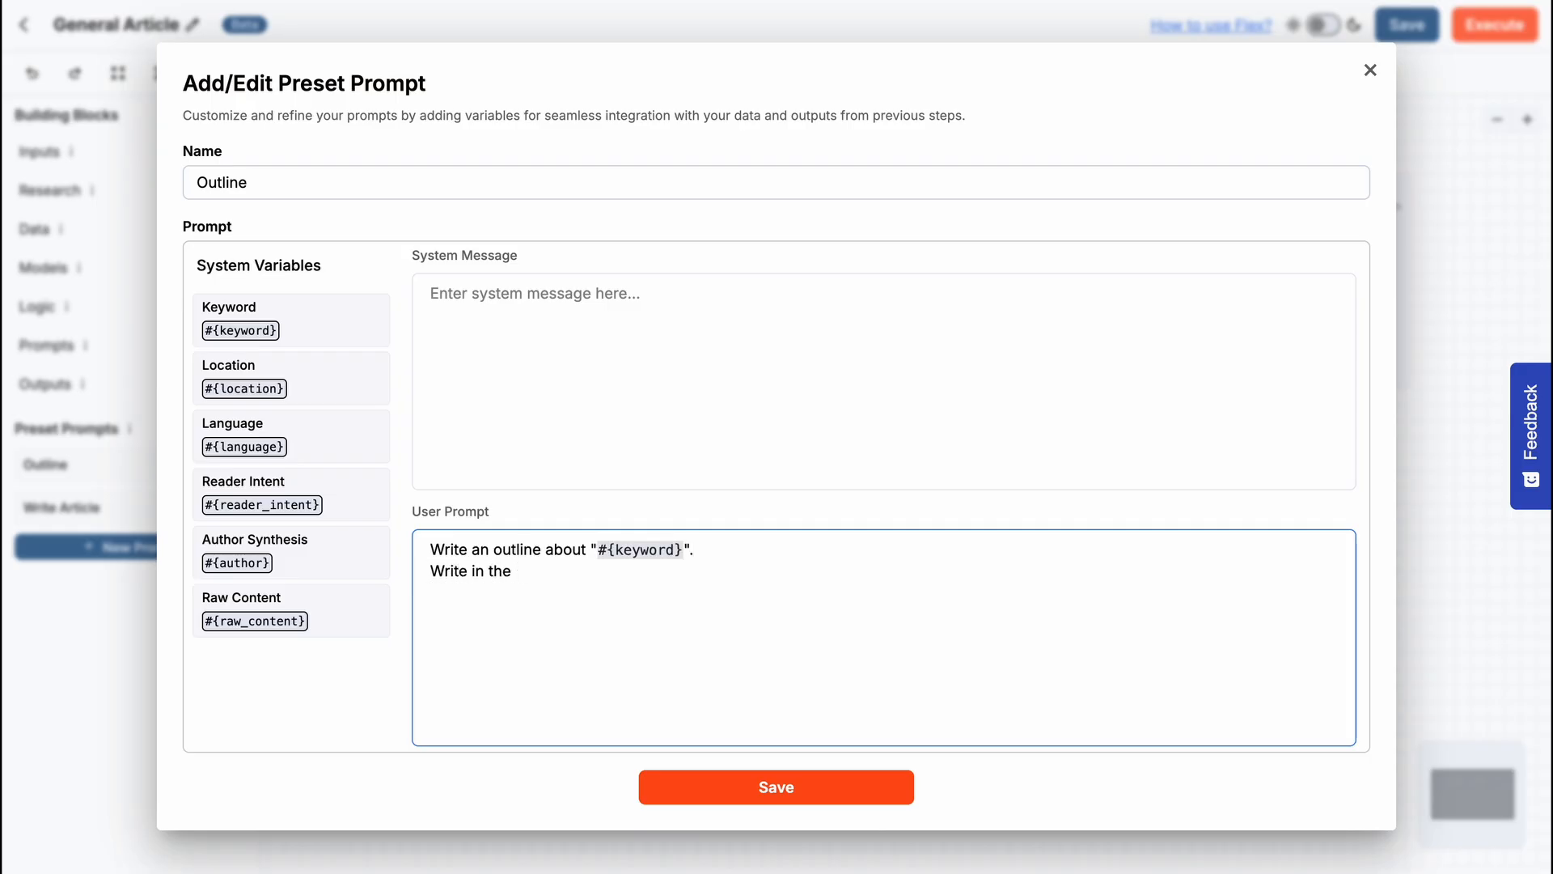
{"action": "type", "text": "\"#{language}\" language"}
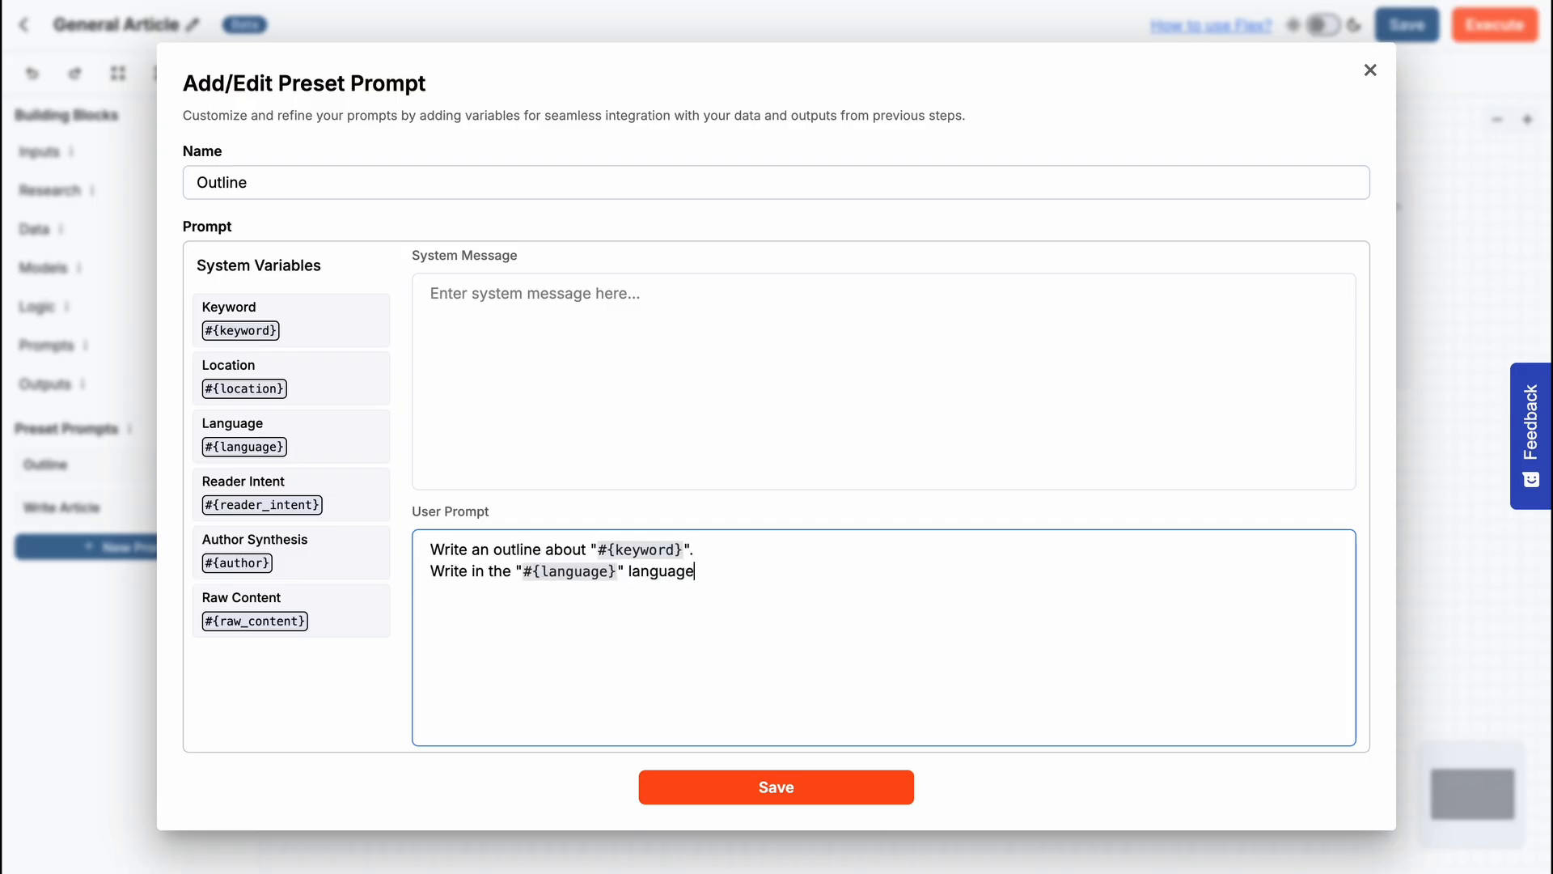
{"action": "type", "text": "."}
{"action": "key", "text": "Return"}
{"action": "type", "text": "Mention the company \"{company"}
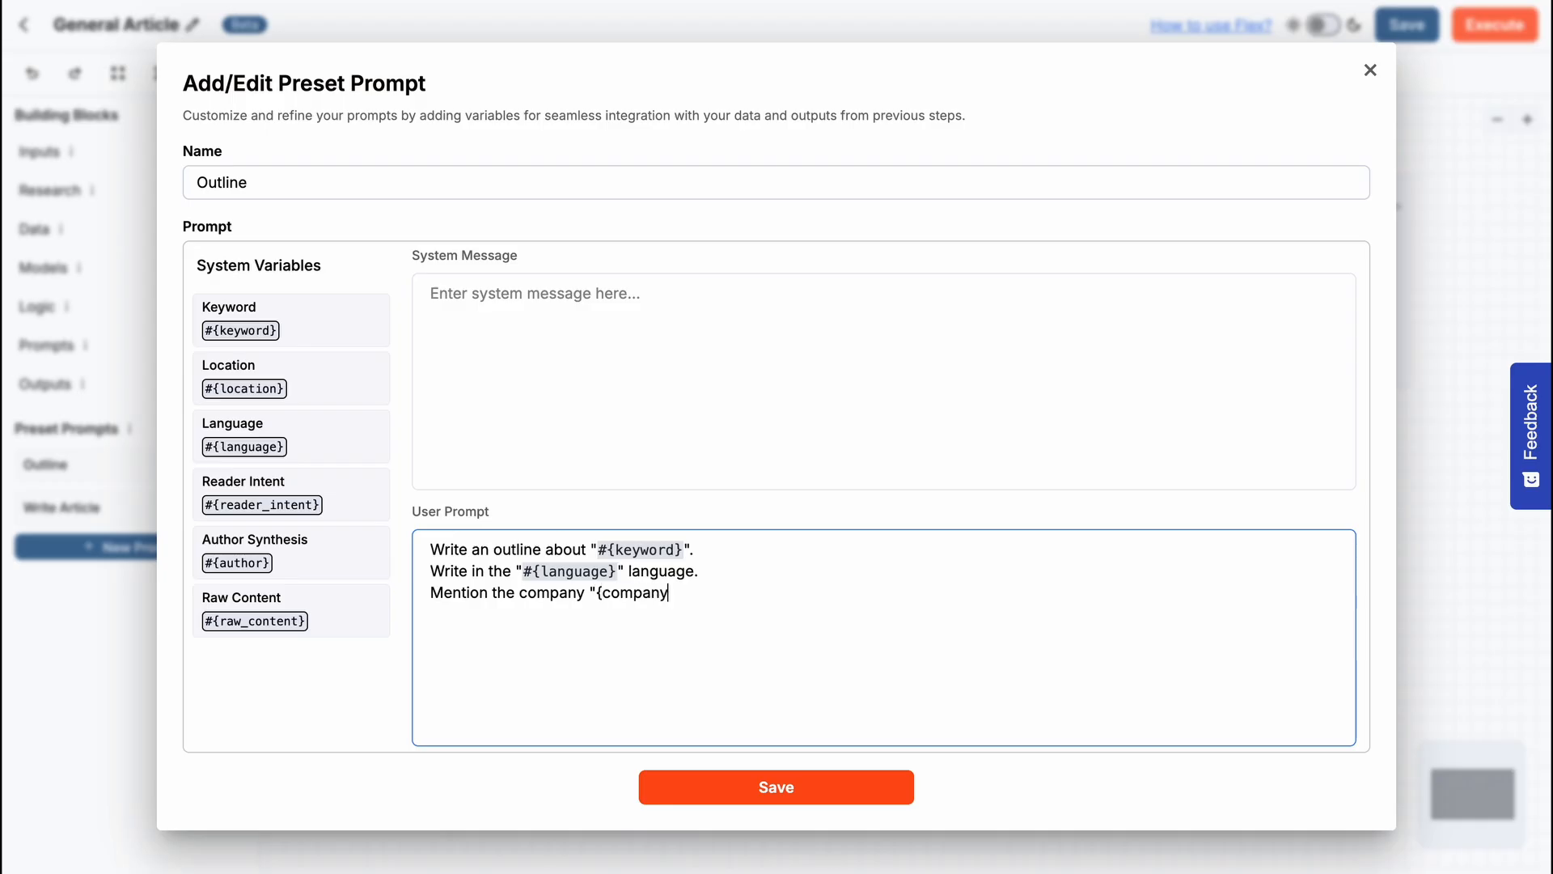
{"action": "type", "text": "_name}\"."}
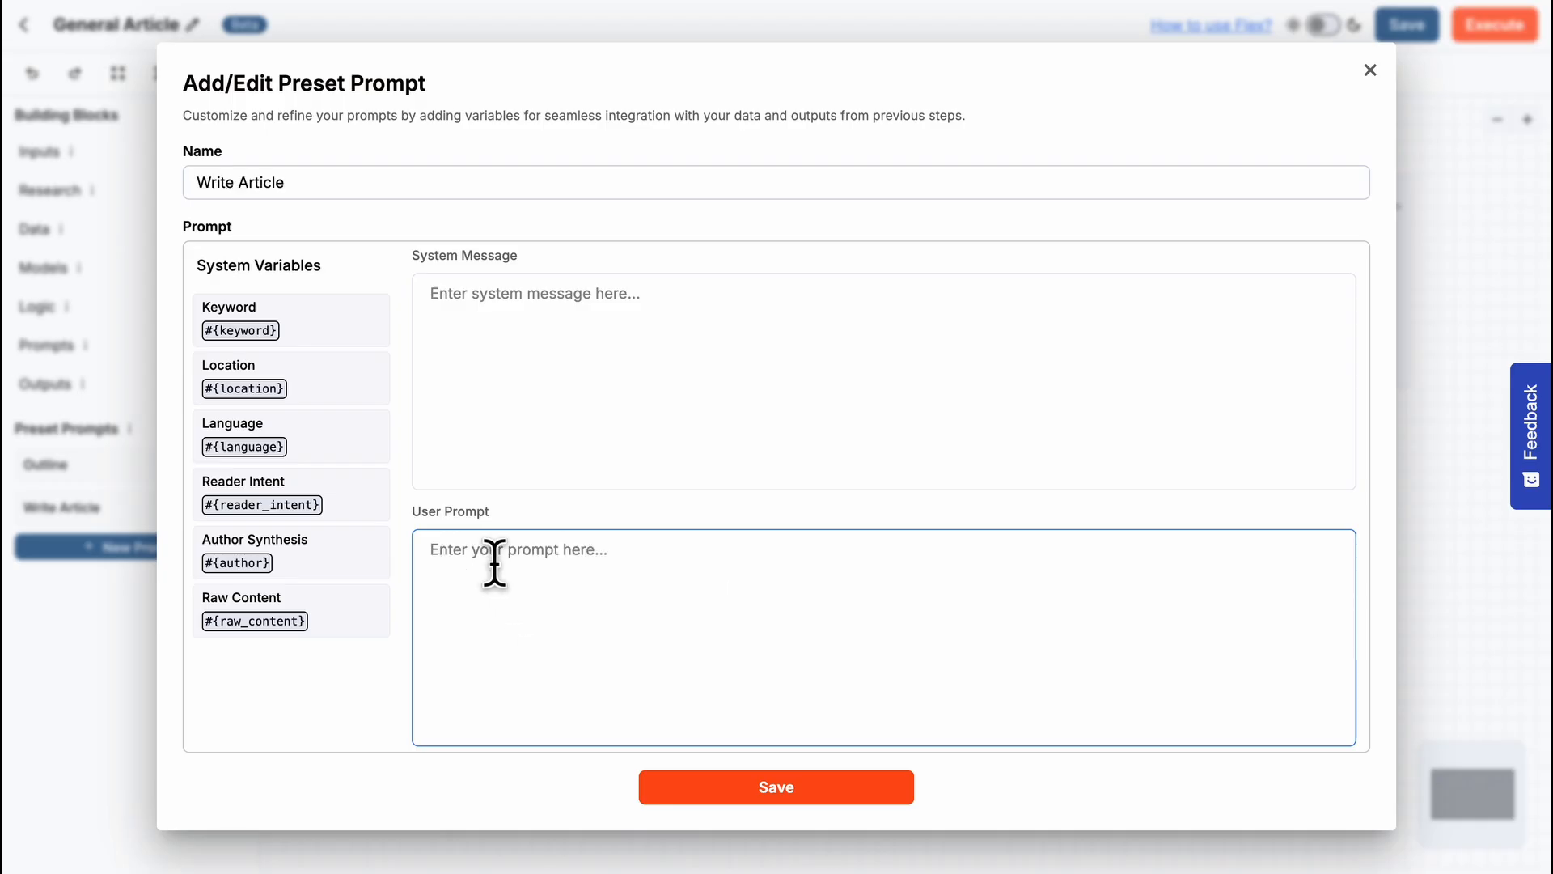
- Write the Write Article user prompt as "Write an article based on the outline below:" followed by {outline} wrapped in triple quotes on separate lines
{"action": "left_click", "coordinate": [496, 560]}
{"action": "type", "text": "Write an article based "}
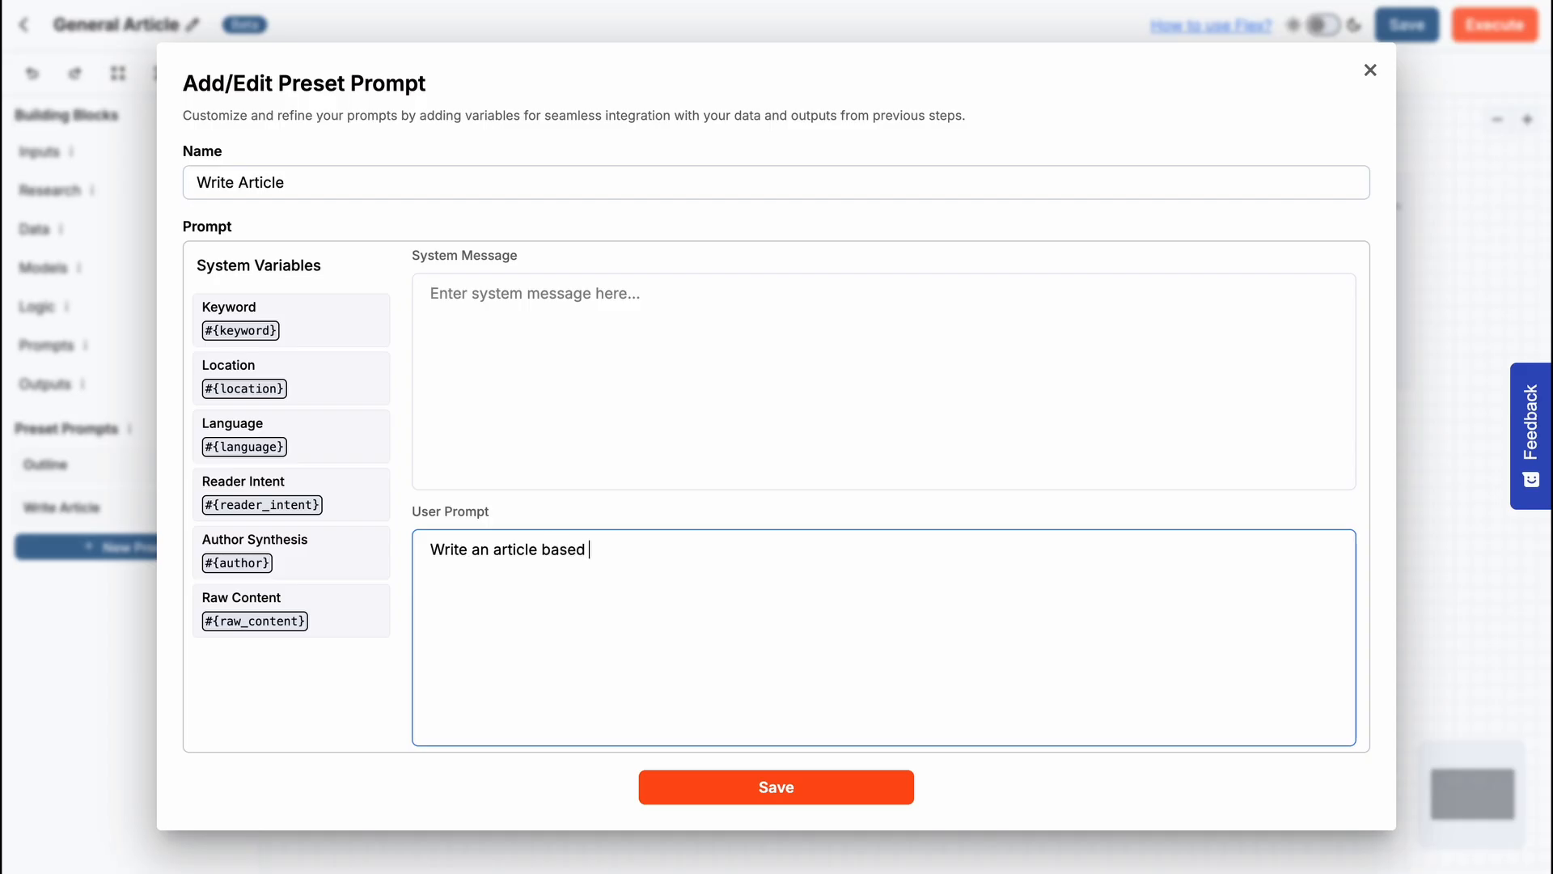
{"action": "type", "text": "on the outline below:"}
{"action": "key", "text": "Return"}
{"action": "type", "text": "\""}
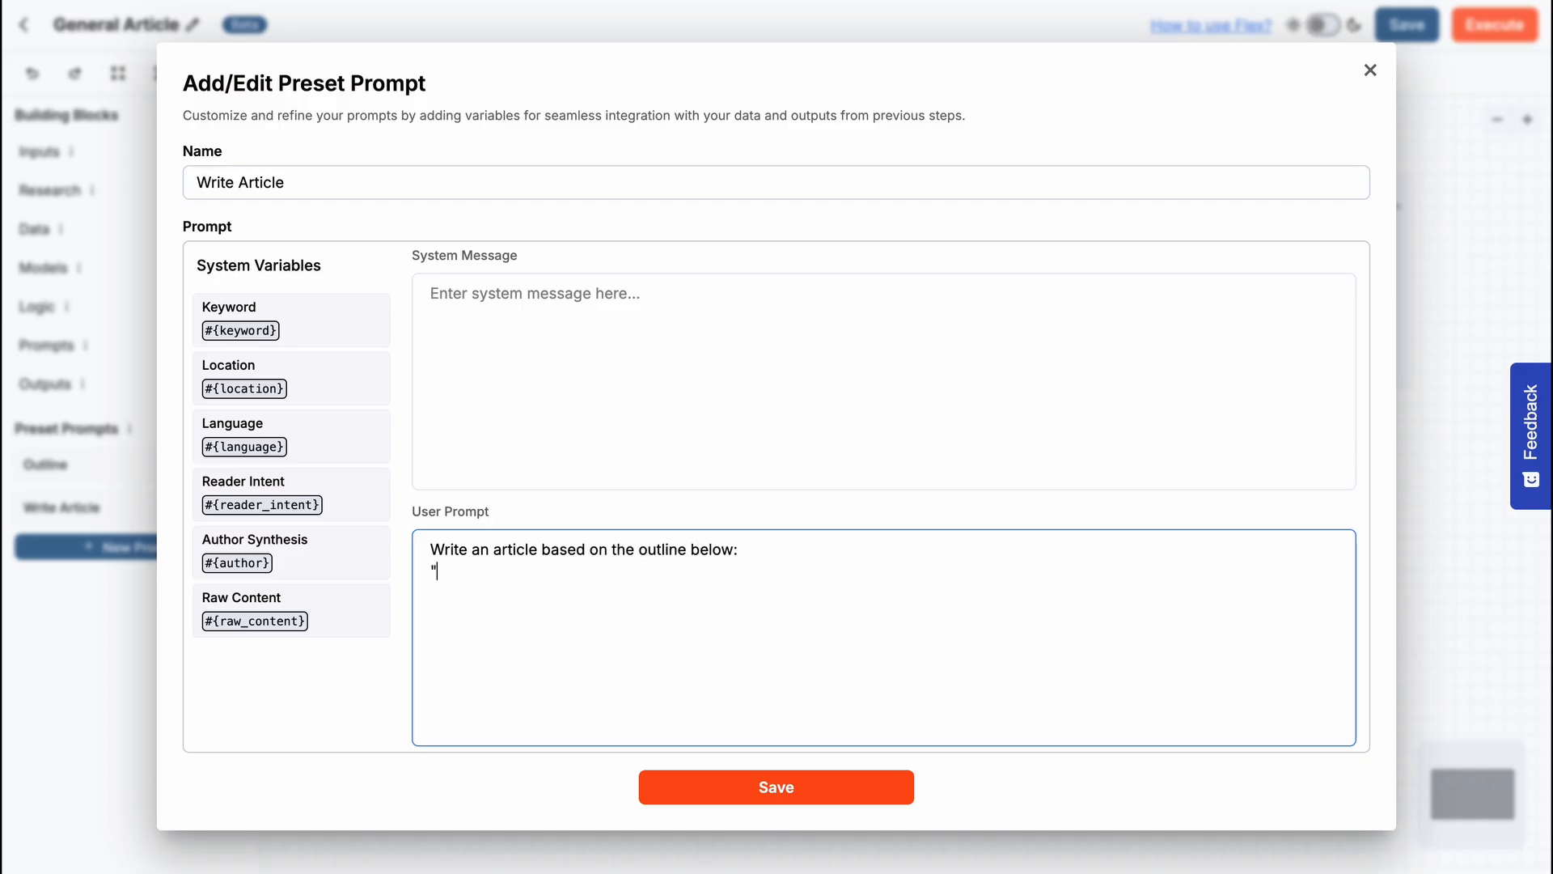
{"action": "type", "text": "\"\""}
{"action": "key", "text": "Return"}
{"action": "type", "text": "{outline} "}
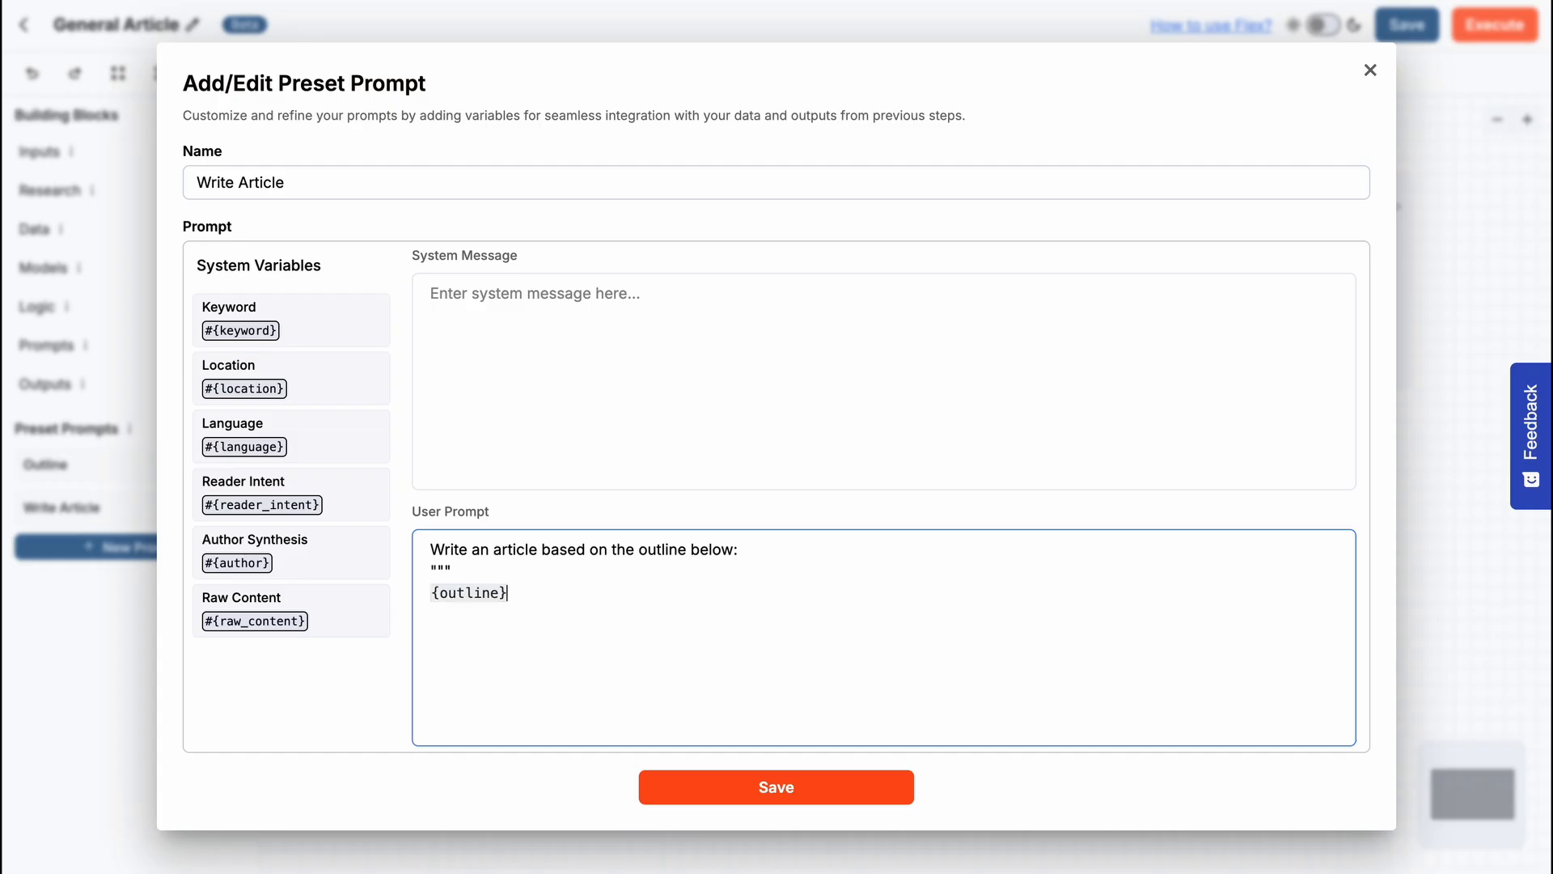
{"action": "type", "text": "\"\"\""}
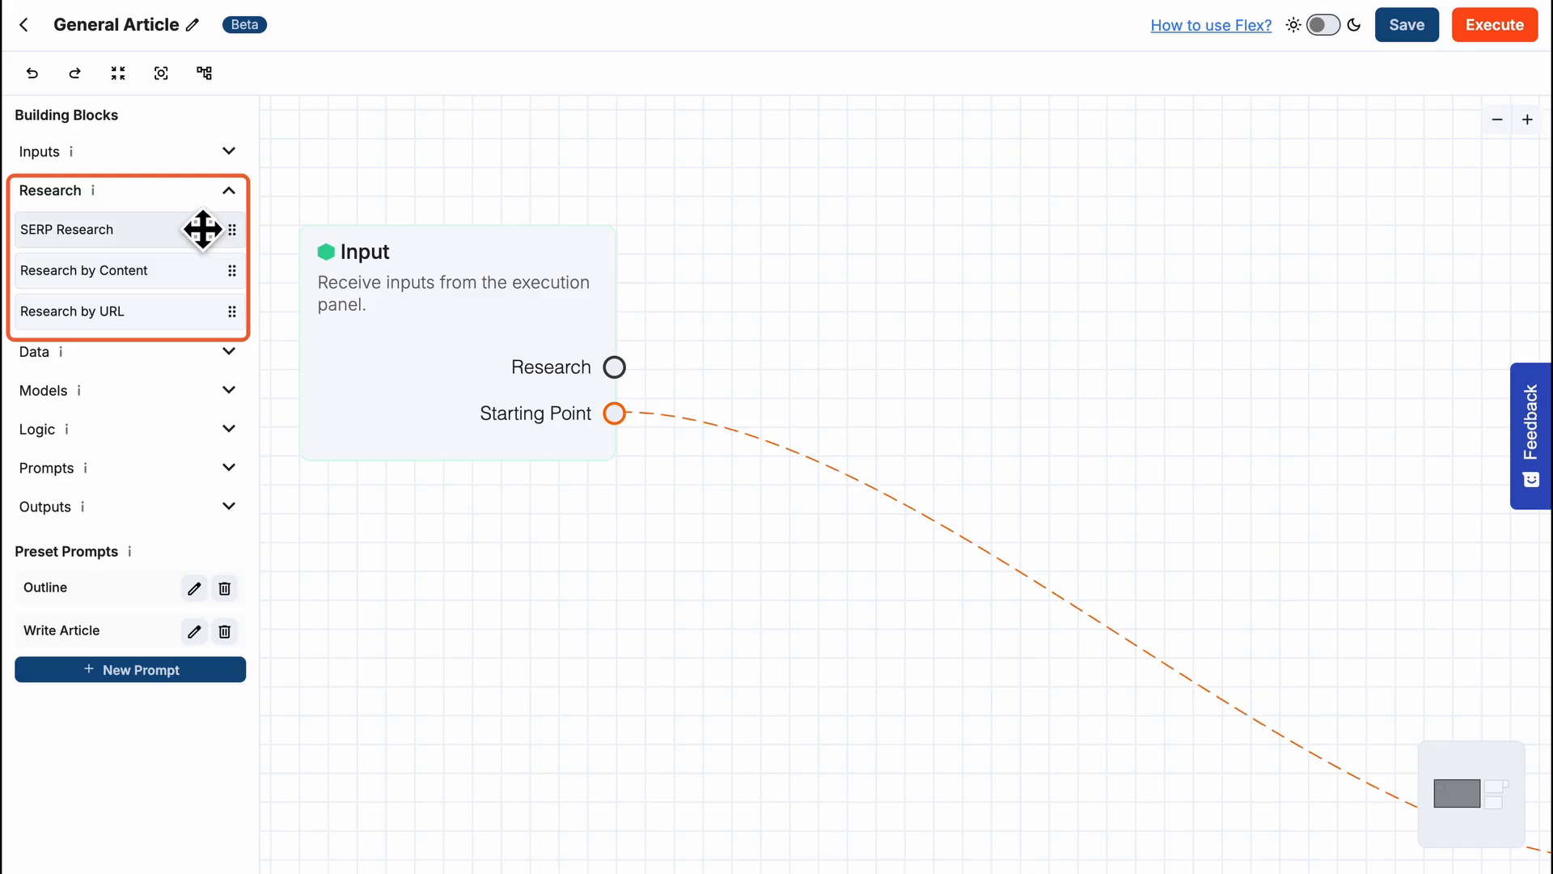
- Add a SERP Research block to the canvas and connect the Input block's Research output to it
{"action": "left_click_drag", "start_coordinate": [201, 229], "coordinate": [958, 255]}
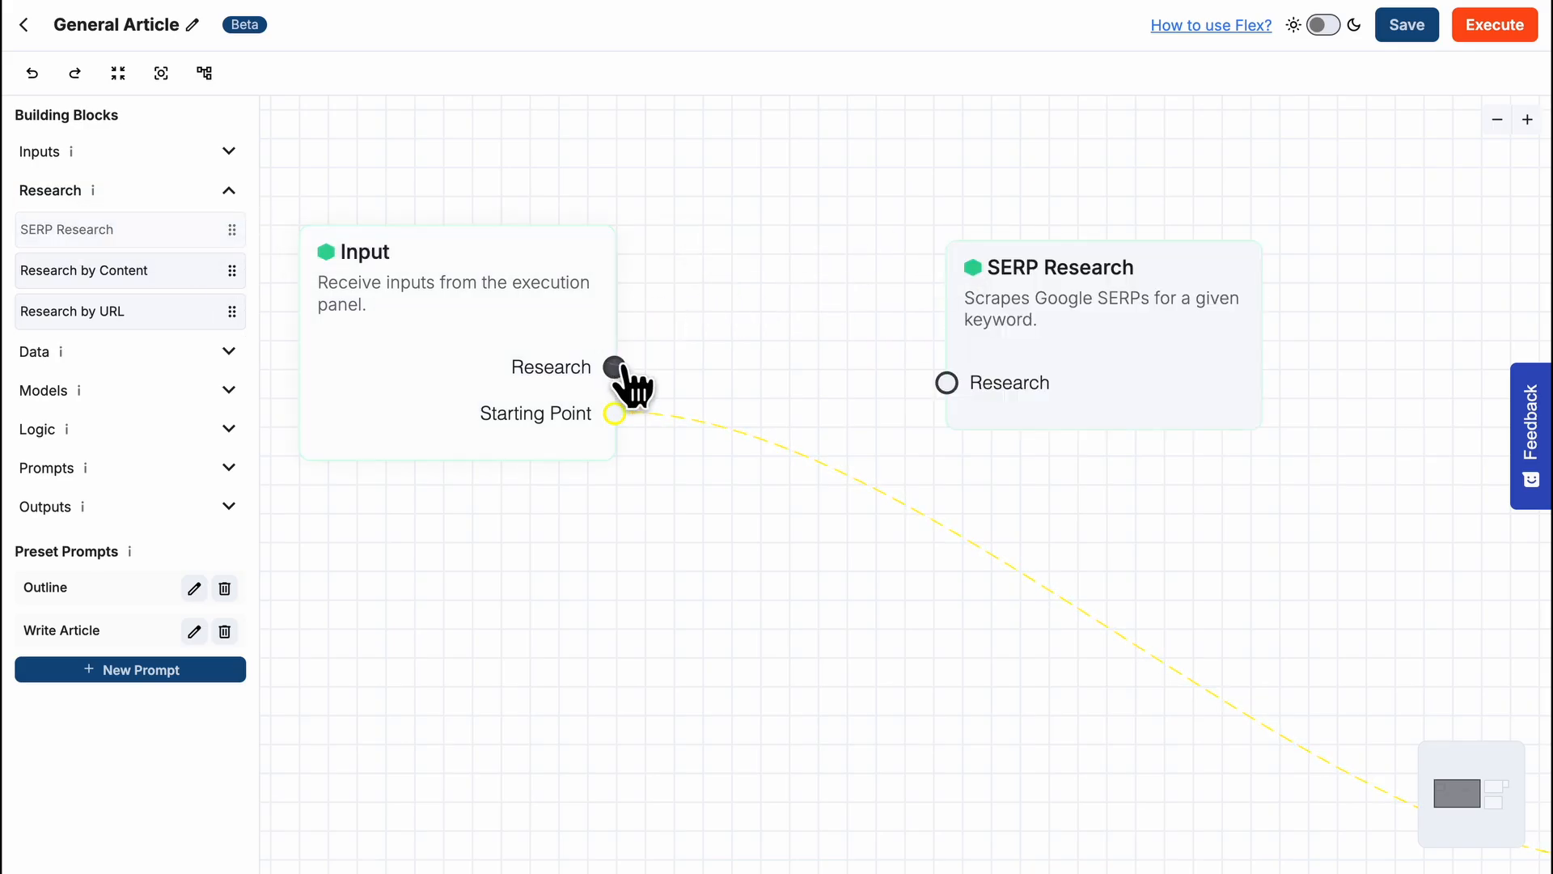
{"action": "left_click_drag", "start_coordinate": [621, 371], "coordinate": [943, 391]}
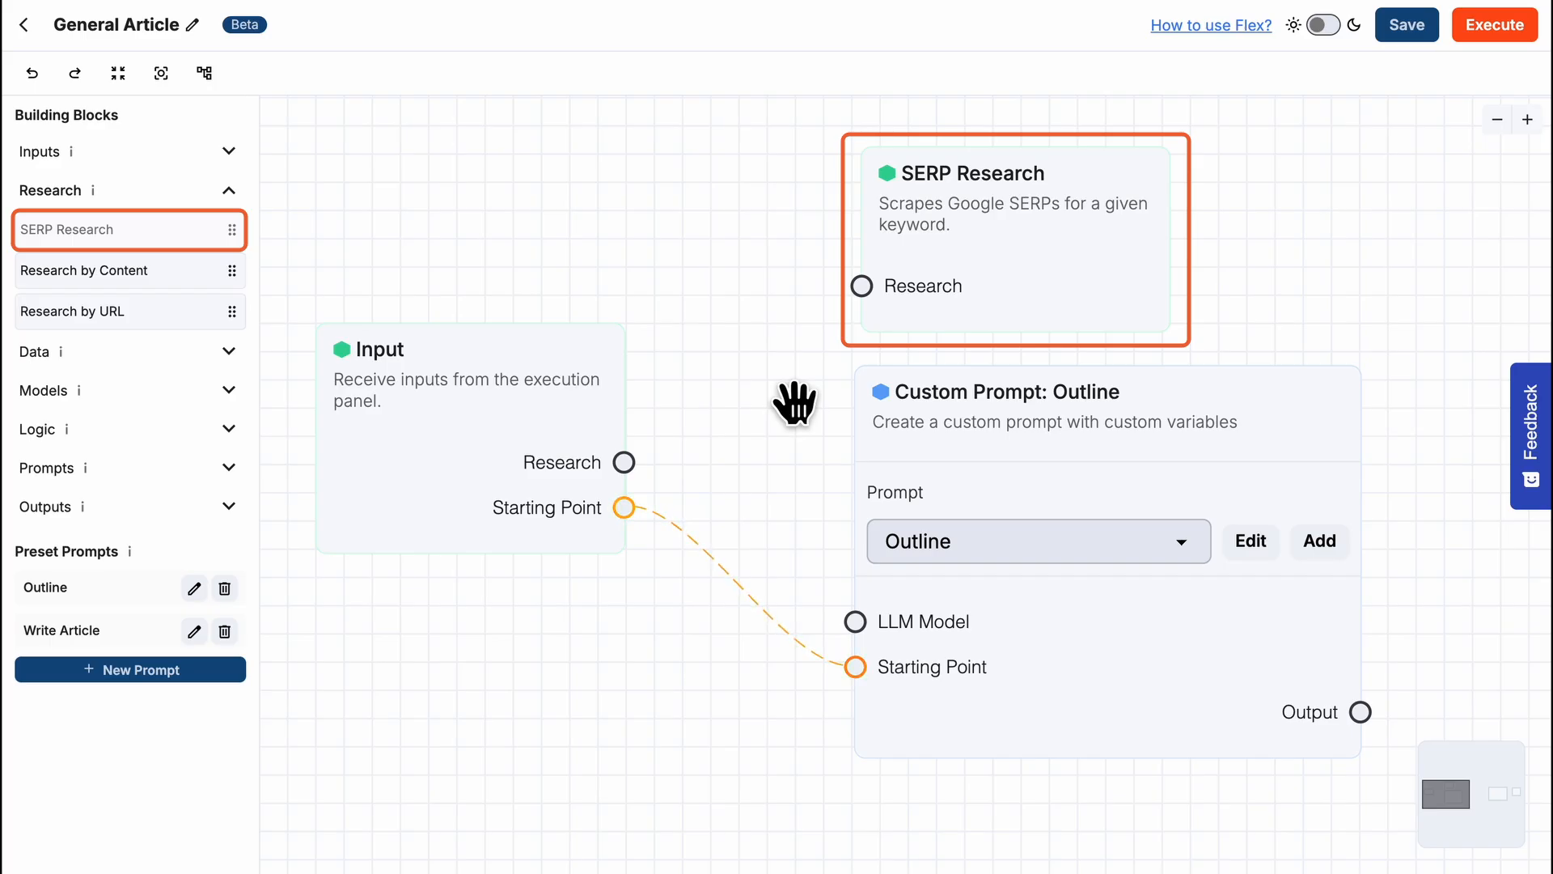
{"action": "mouse_move", "coordinate": [624, 462]}
{"action": "left_mouse_down"}
{"action": "mouse_move", "coordinate": [732, 408]}
{"action": "mouse_move", "coordinate": [857, 289]}
{"action": "left_mouse_up"}
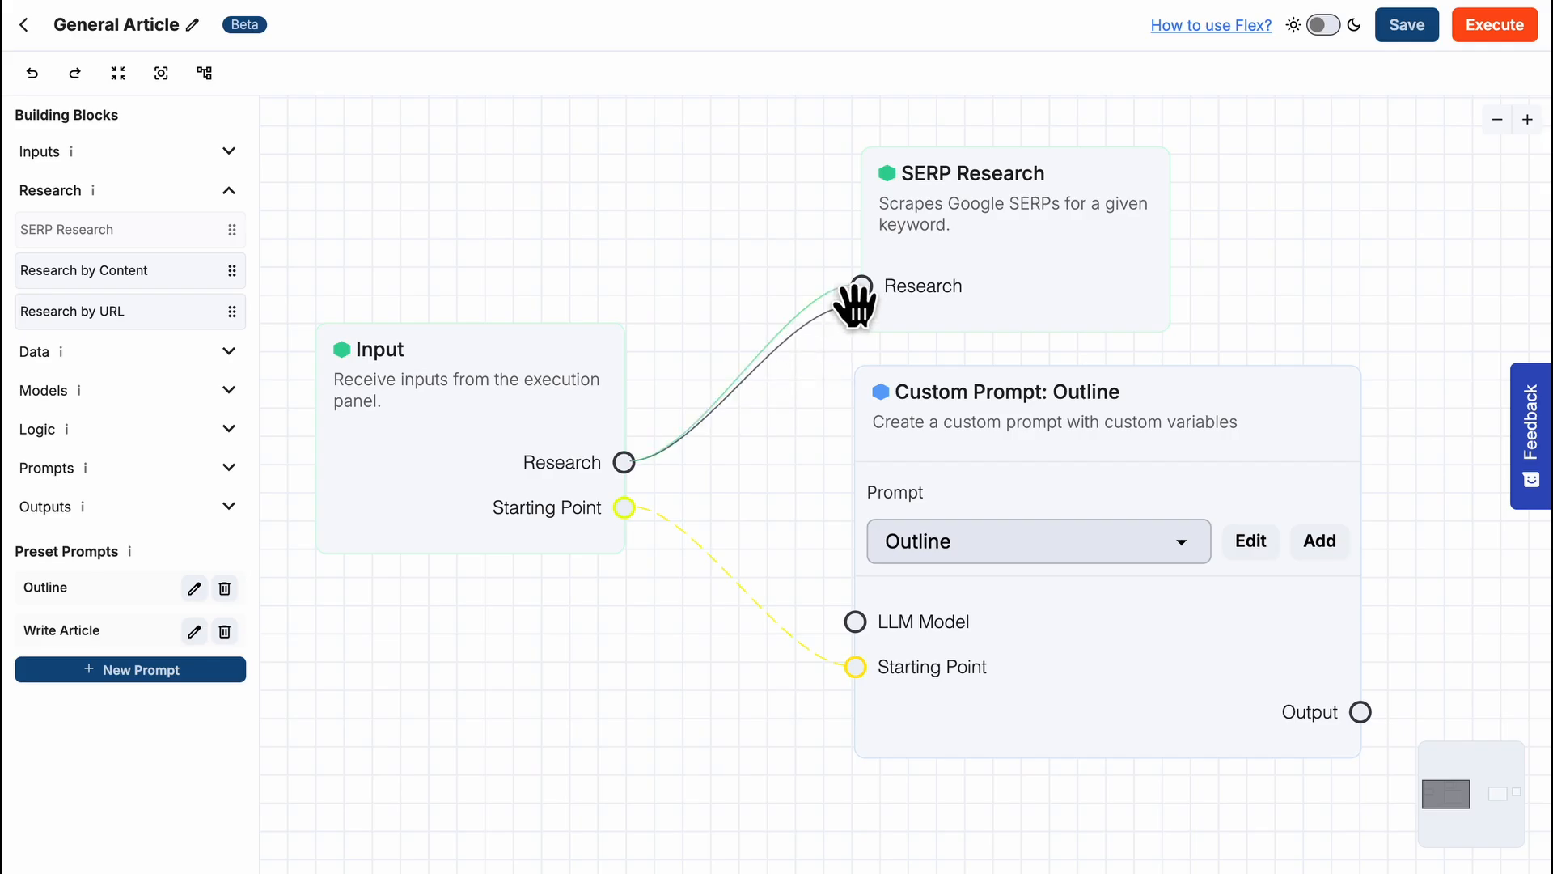
- Fill the Outline user prompt with "Build an outline using the headings below:" followed by #{ headings } in triple quotes
{"action": "left_click", "coordinate": [1251, 542]}
{"action": "mouse_move", "coordinate": [382, 636]}
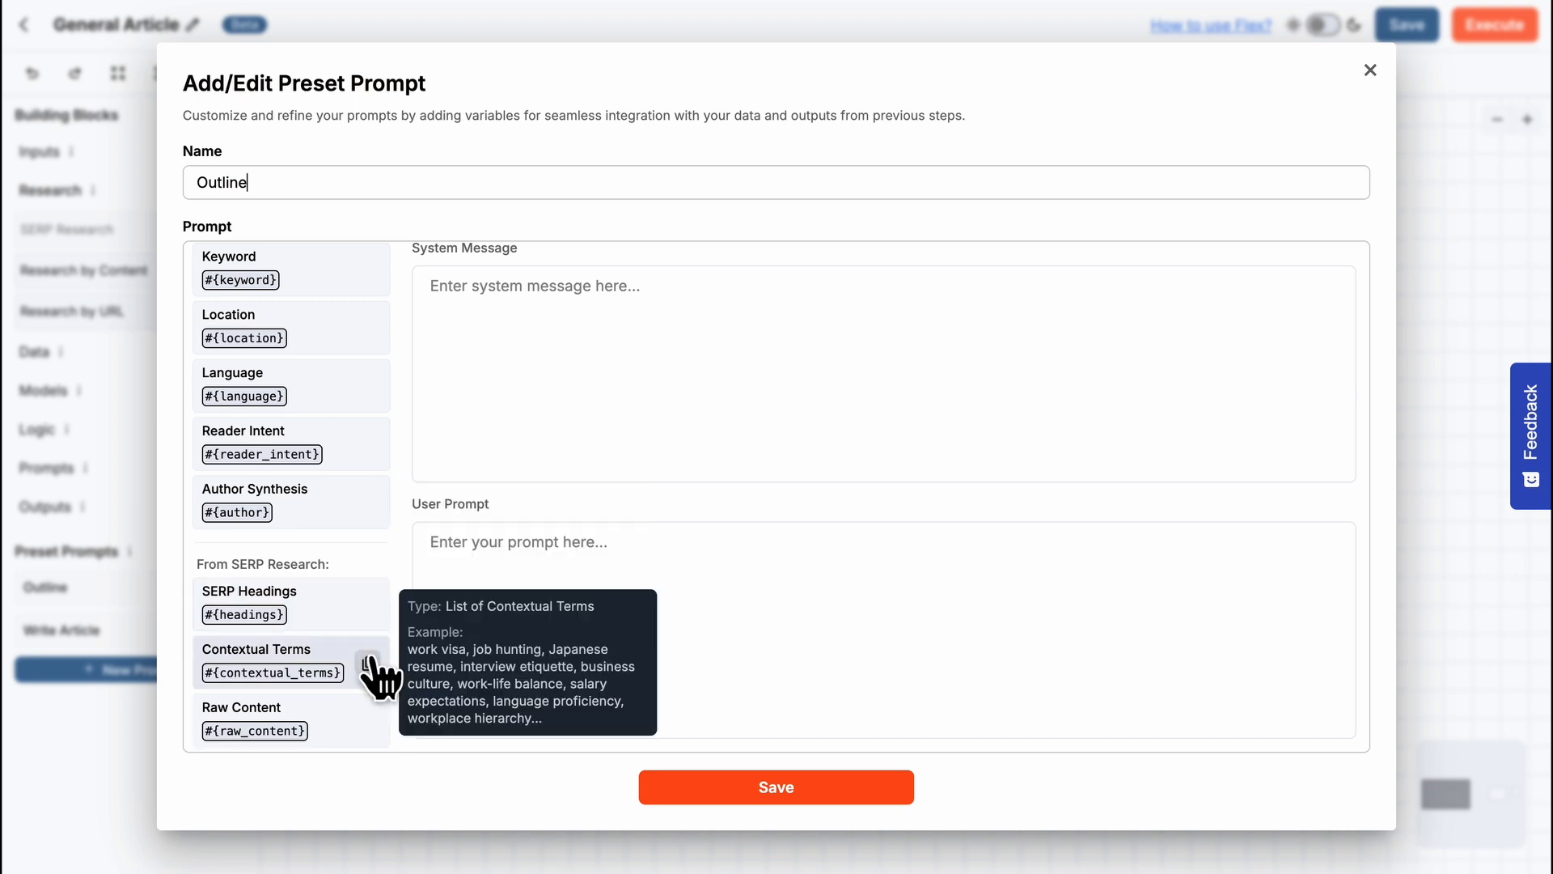
{"action": "left_click", "coordinate": [477, 556]}
{"action": "left_click", "coordinate": [479, 555]}
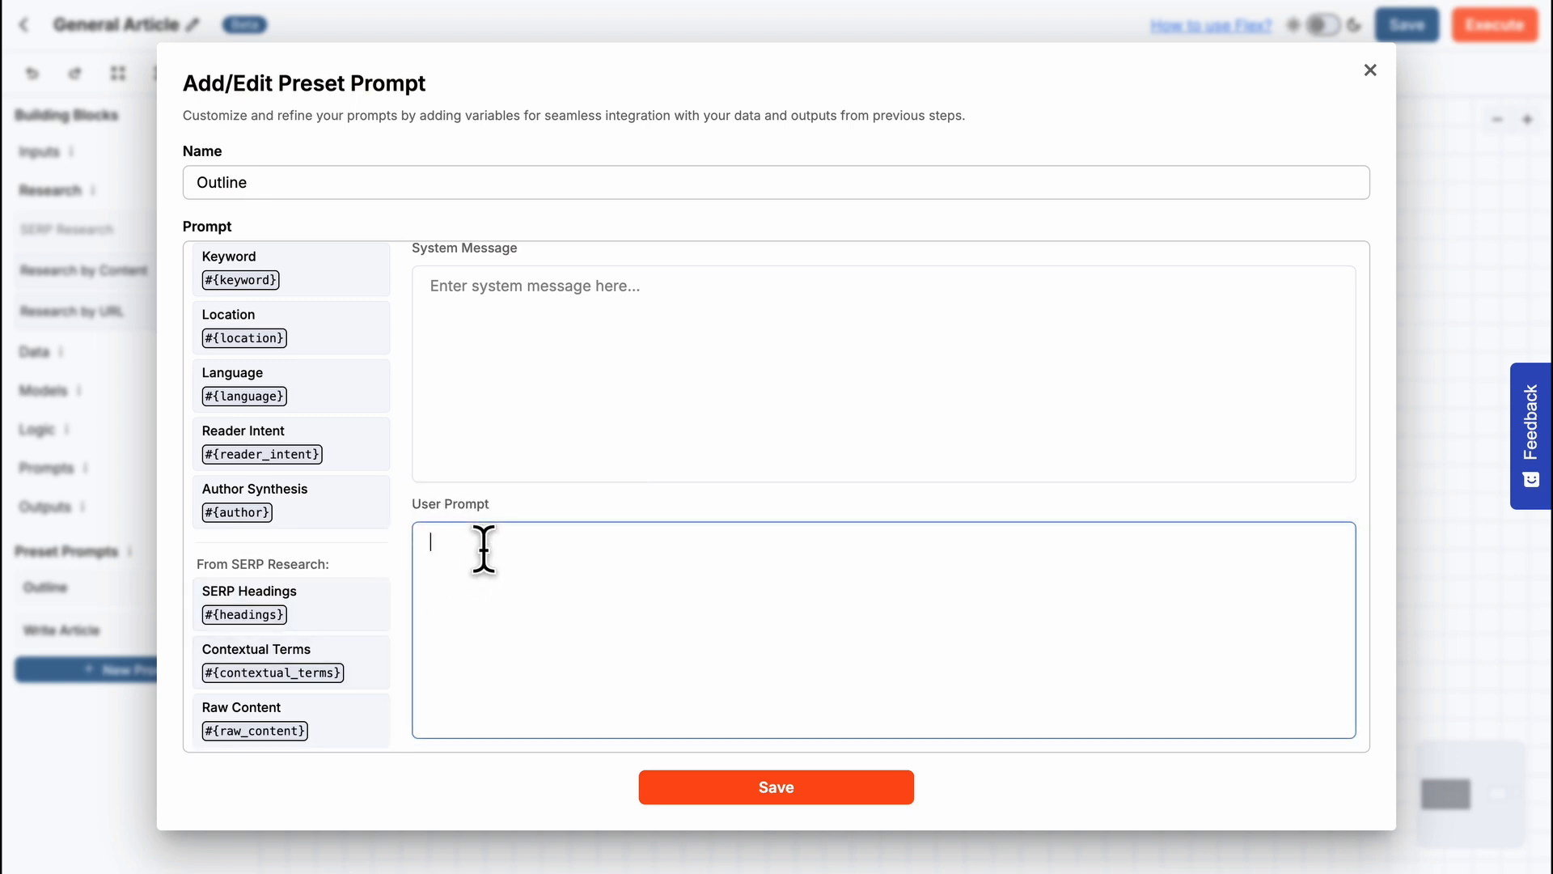
{"action": "key", "text": "ctrl+v"}
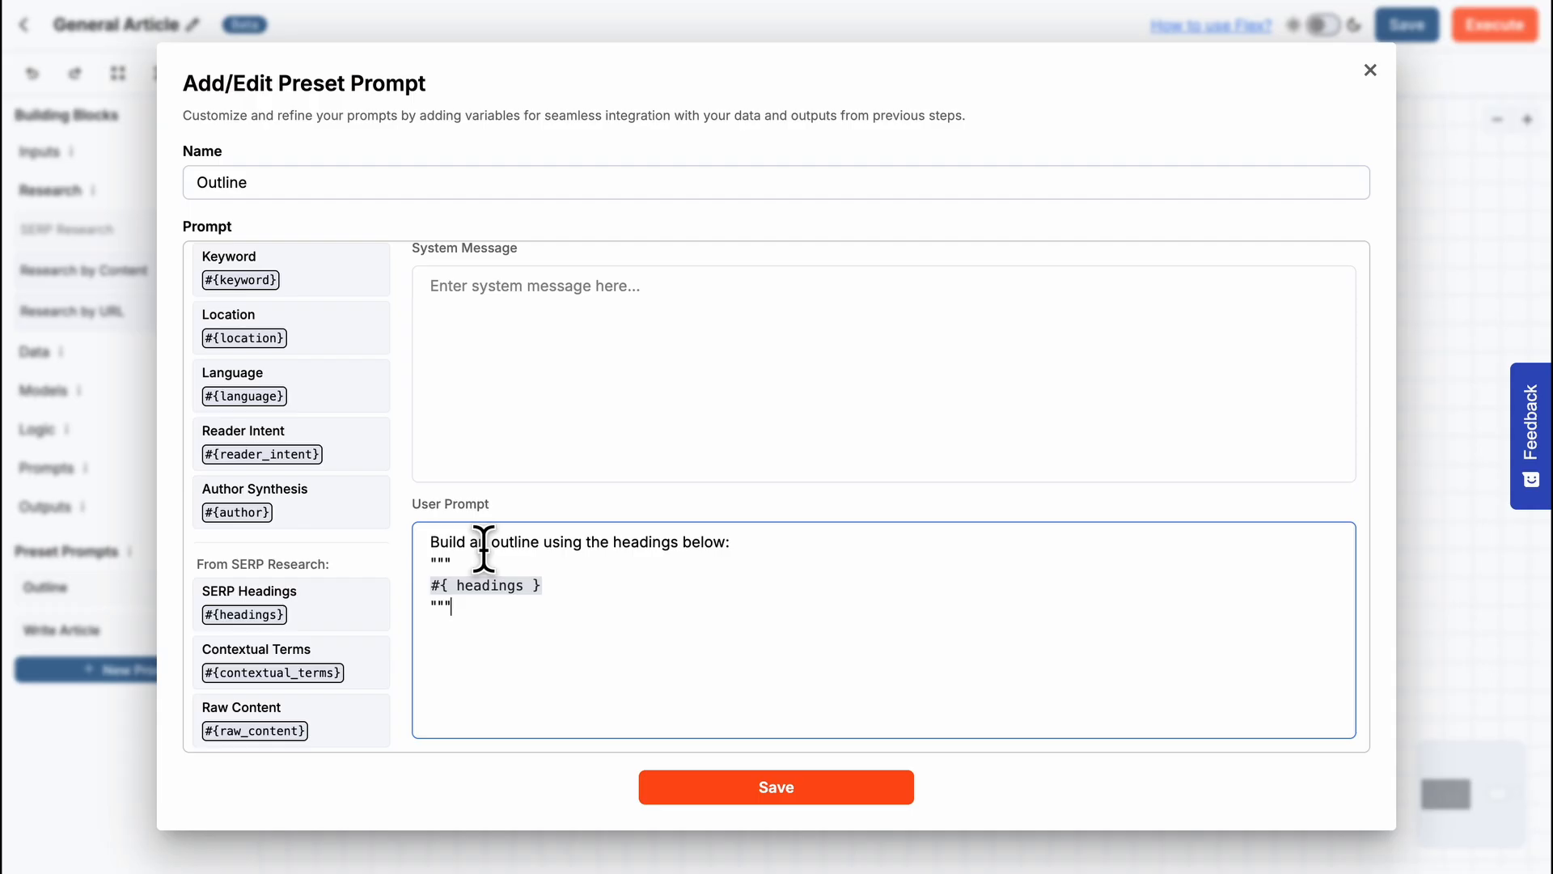
- Extend the Outline prompt's first line with "and add terms from this list naturally: "#{contextual_terms}"" in place of its closing colon
{"action": "left_click", "coordinate": [731, 543]}
{"action": "key", "text": "BackSpace"}
{"action": "type", "text": "and add terms from this list naturally: "}
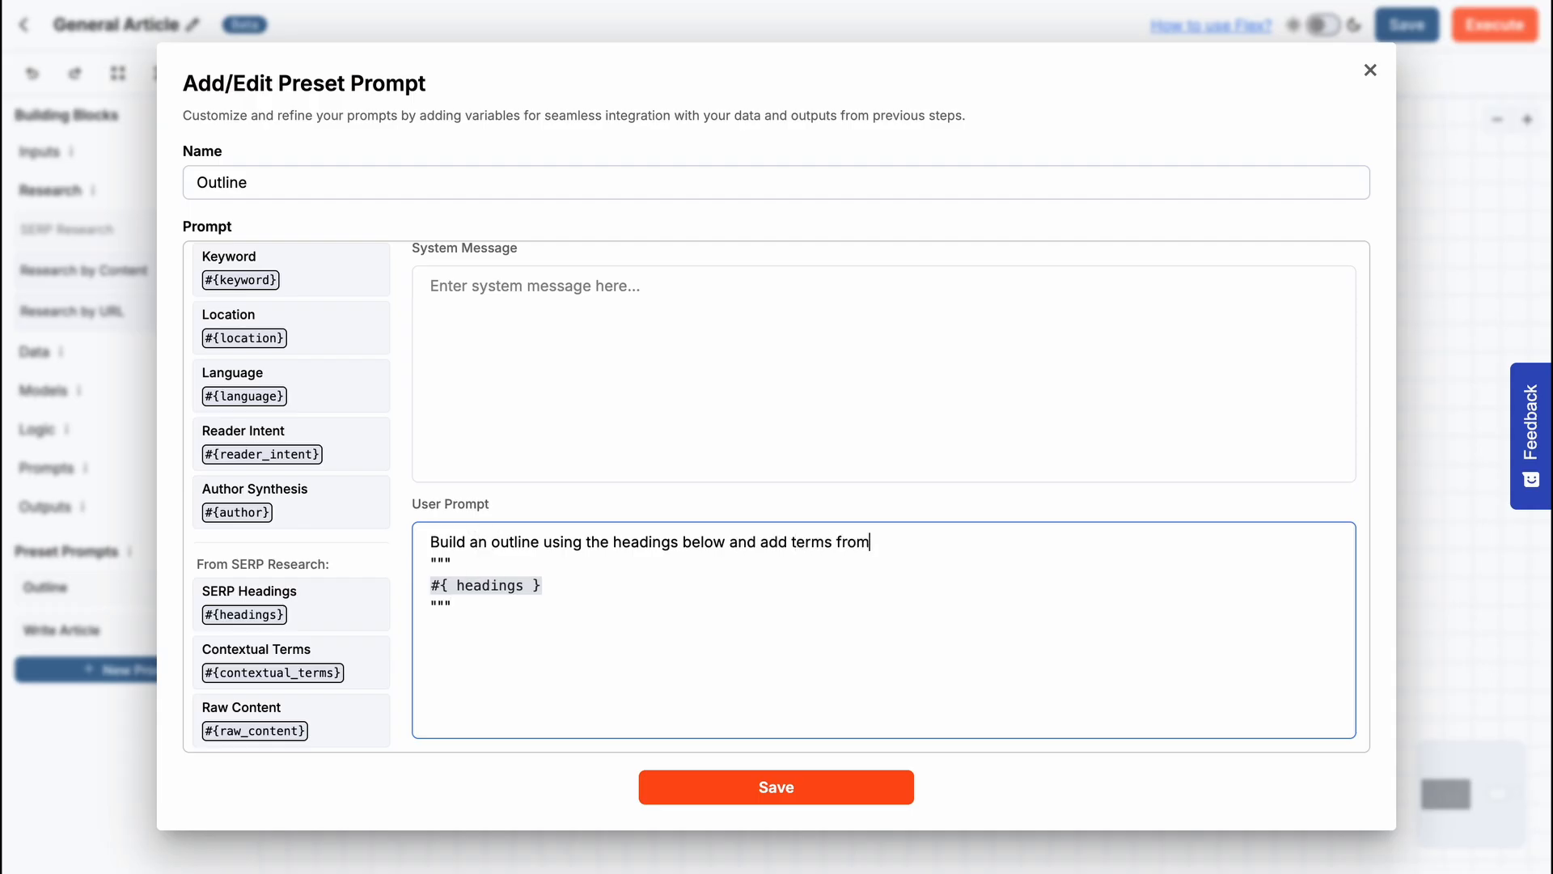
{"action": "type", "text": "\"#{contextual_terms}\""}
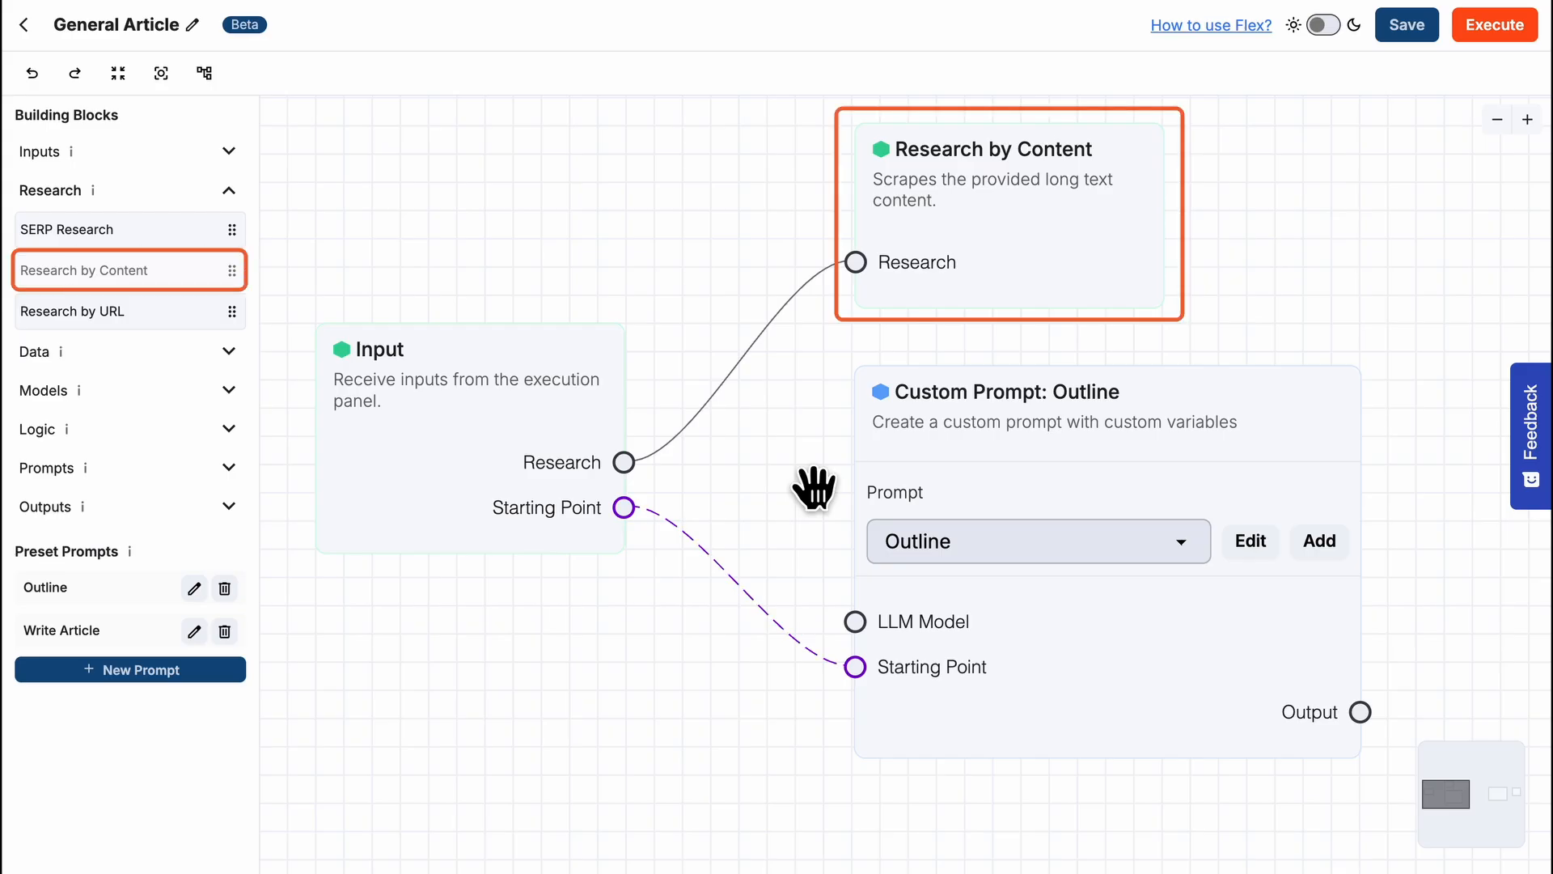
- Review the Research by Content variables available in the Outline prompt, and close the prompt without editing it
{"action": "left_click", "coordinate": [1251, 540]}
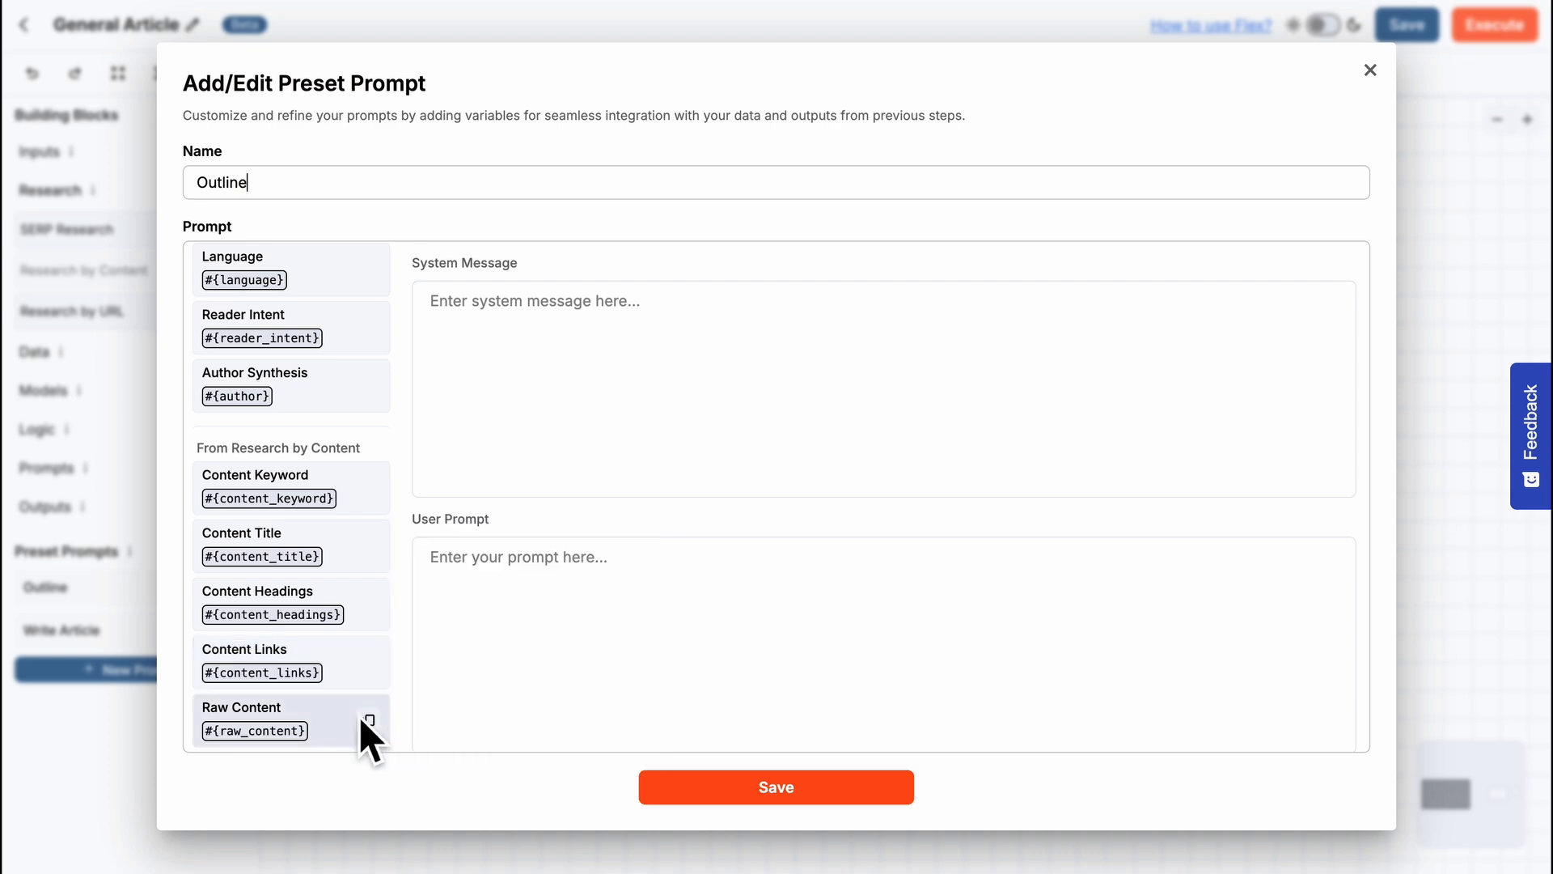
{"action": "mouse_move", "coordinate": [360, 716]}
{"action": "left_click", "coordinate": [1371, 70]}
- Enable Long Text as an input source in the execution panel and activate the first row's Long Text field
{"action": "left_click", "coordinate": [1489, 29]}
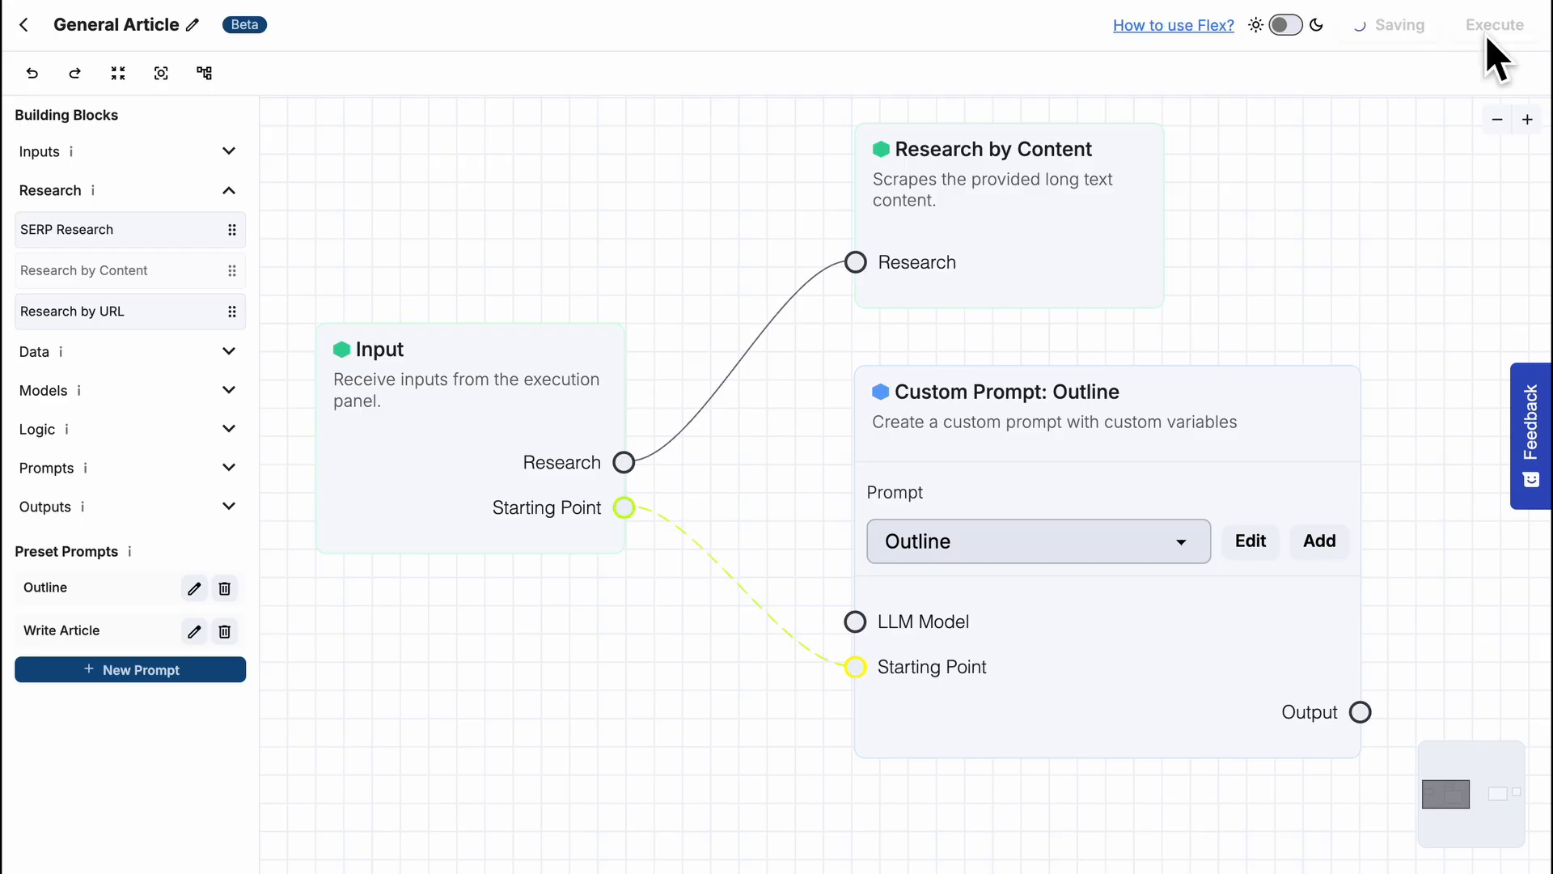
{"action": "left_click", "coordinate": [775, 92]}
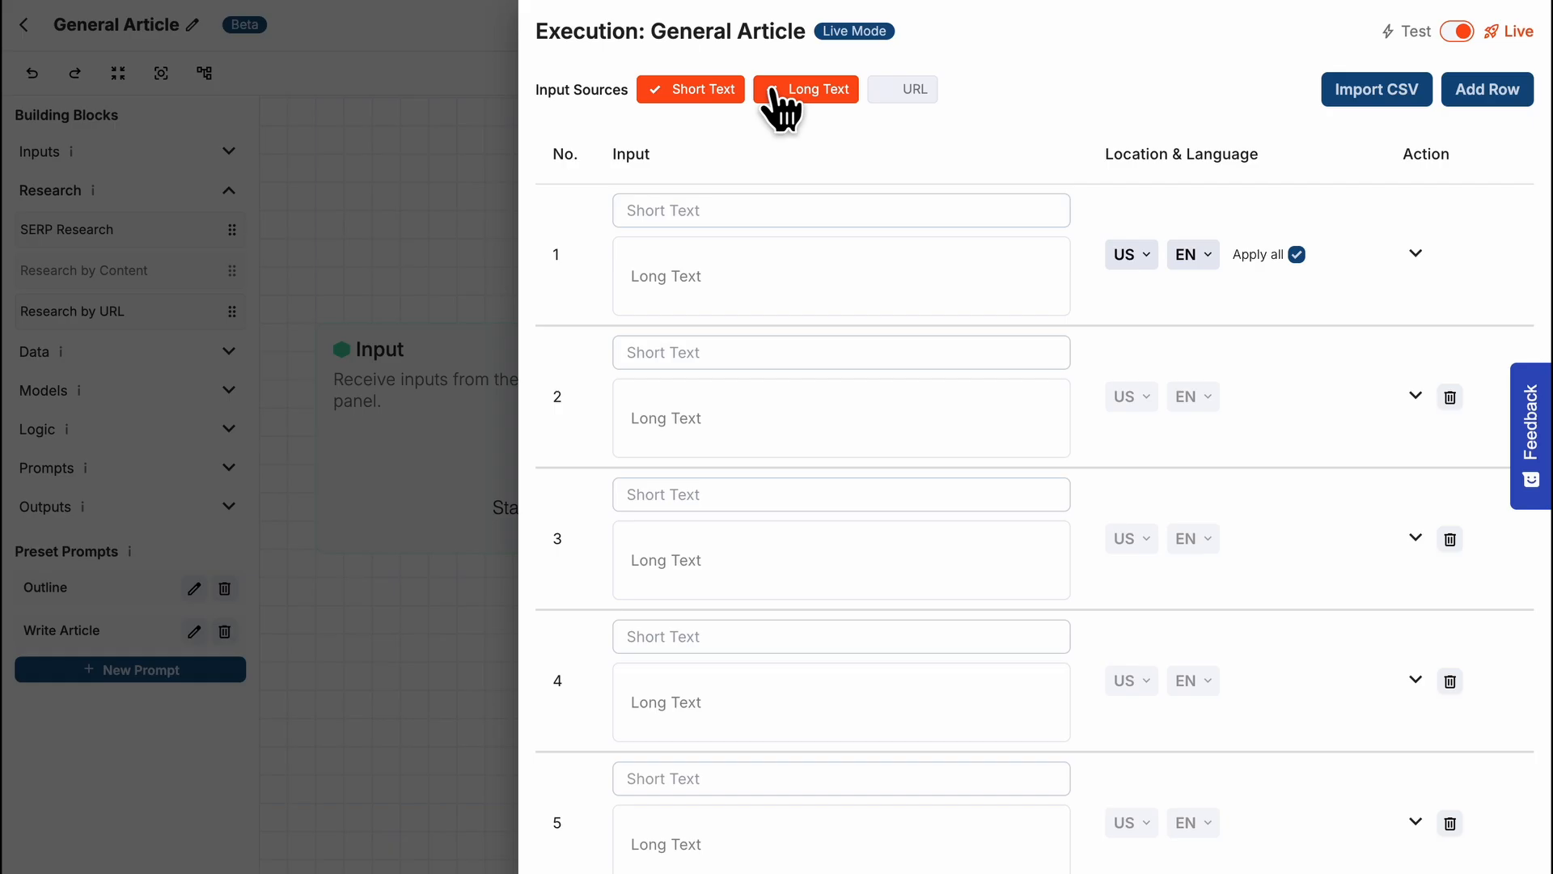
{"action": "left_click", "coordinate": [704, 250]}
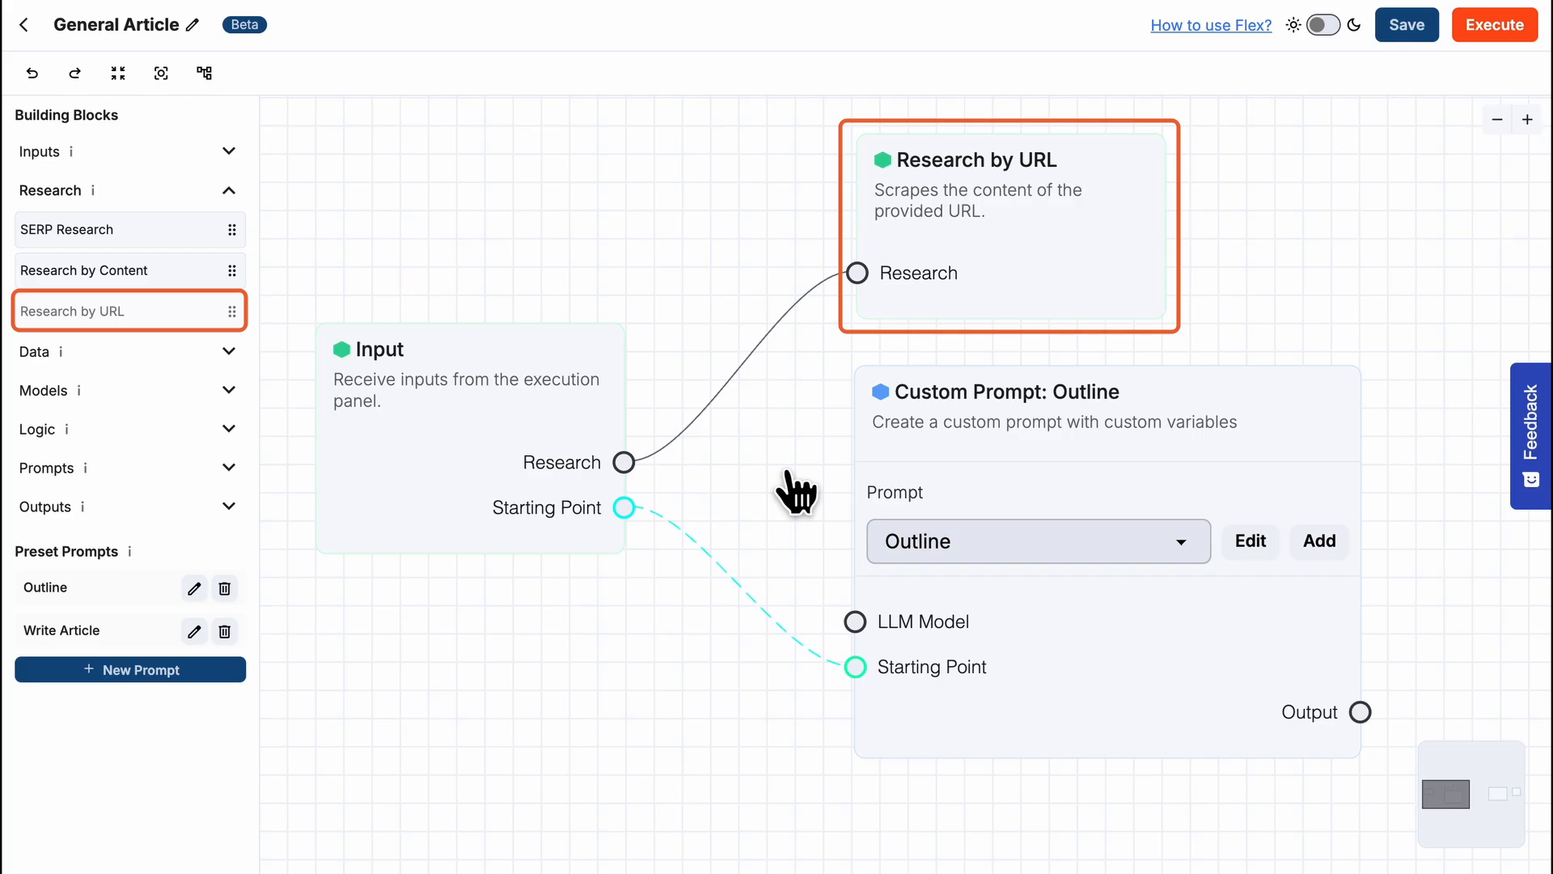
- Review the Research by URL variables available in the Outline prompt, and close the prompt without editing it
{"action": "left_click", "coordinate": [1251, 540]}
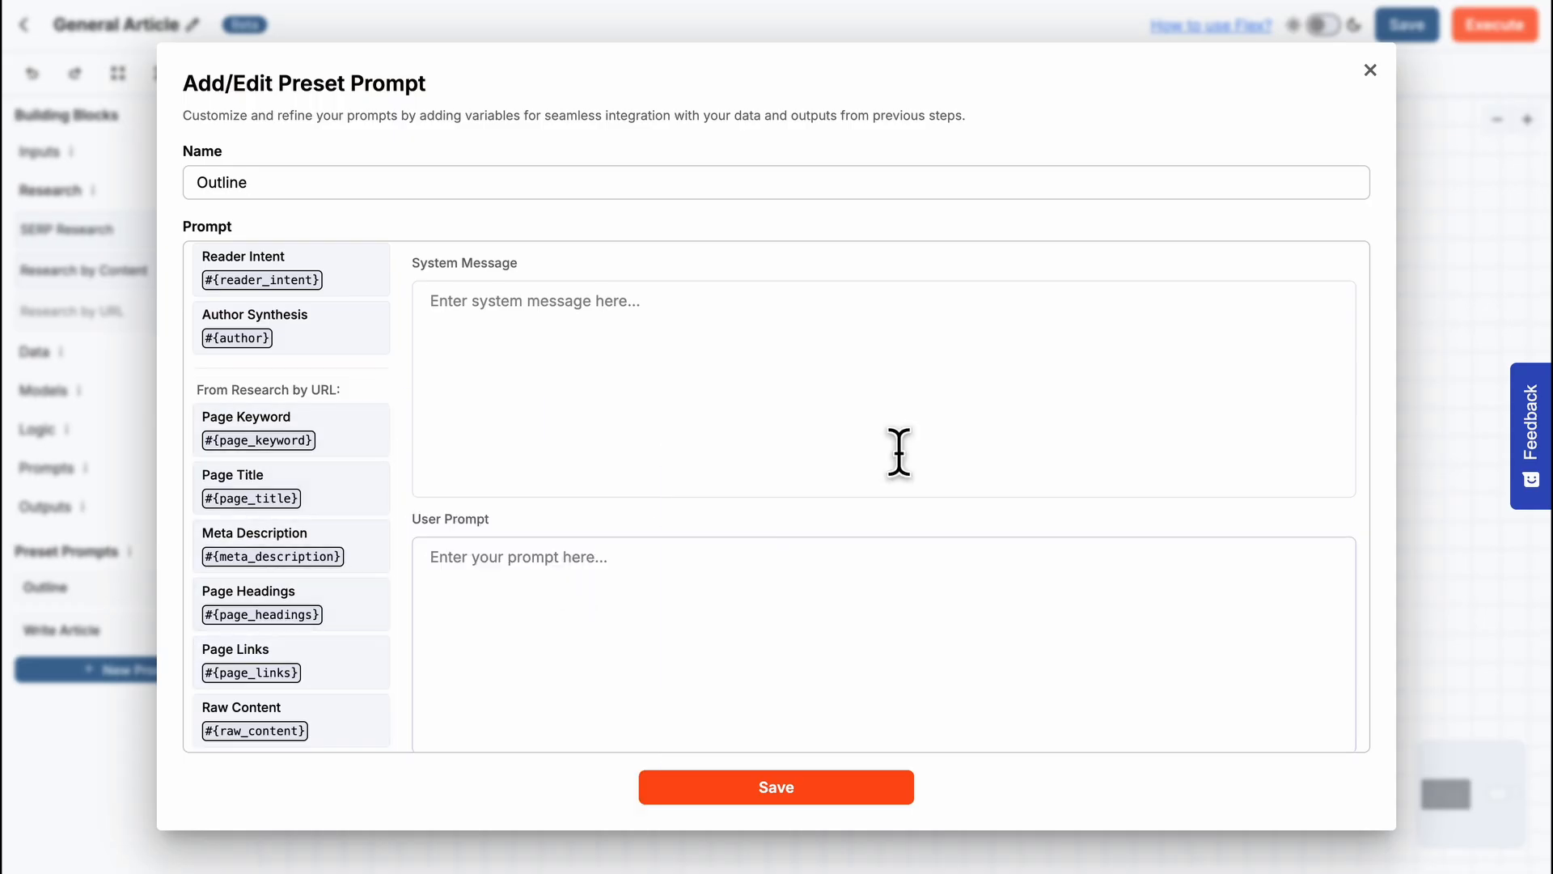
{"action": "left_click", "coordinate": [1371, 71]}
- Enable URL as an input source in the execution panel and activate the first row's URL field
{"action": "left_click", "coordinate": [1493, 32]}
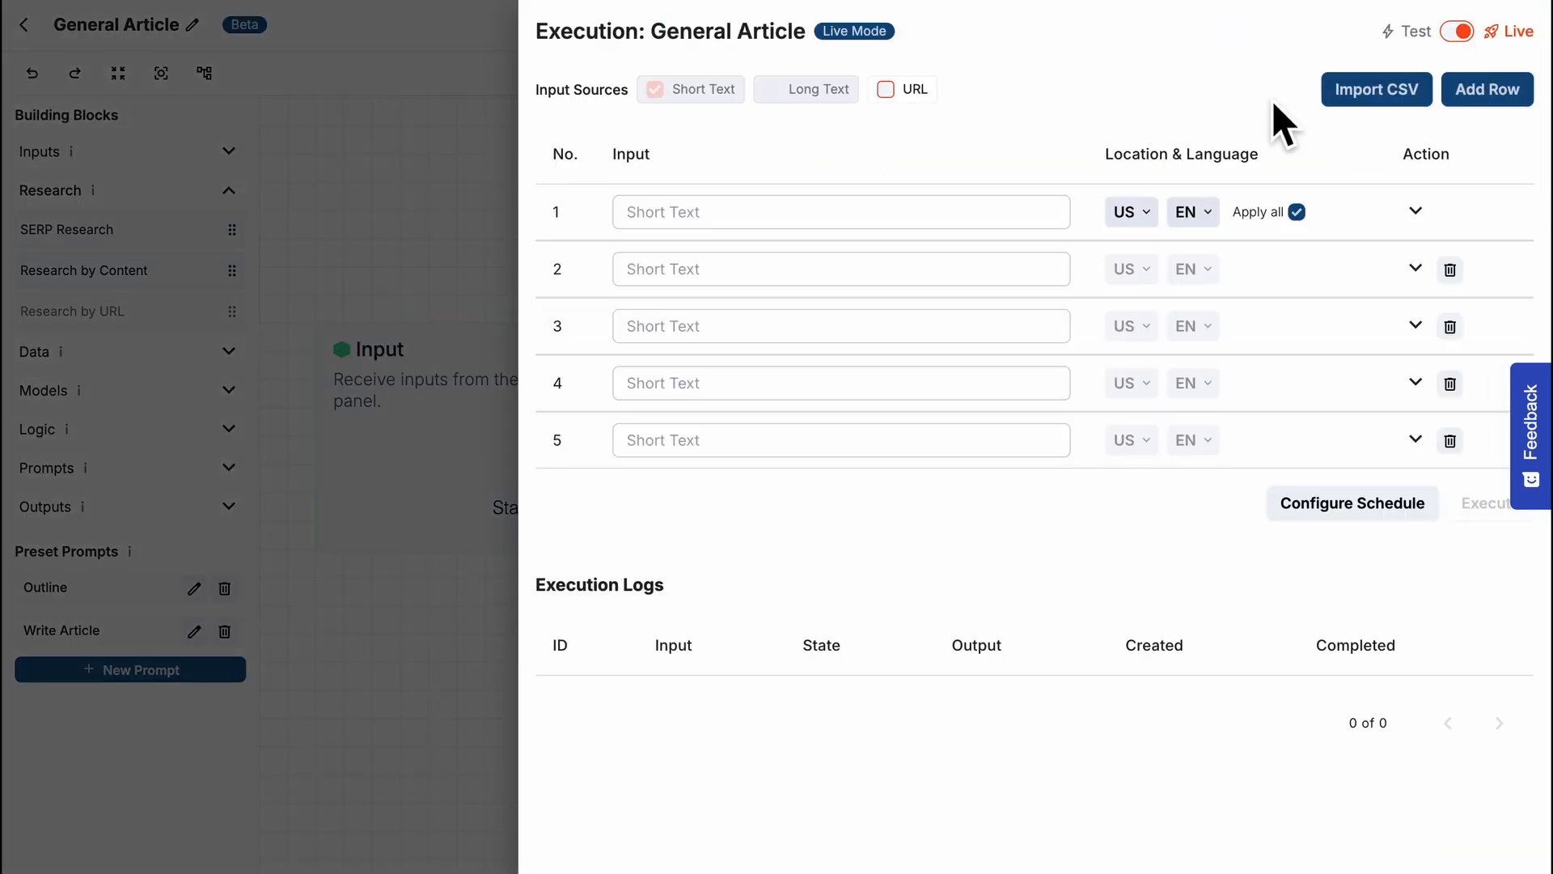
{"action": "left_click", "coordinate": [898, 91]}
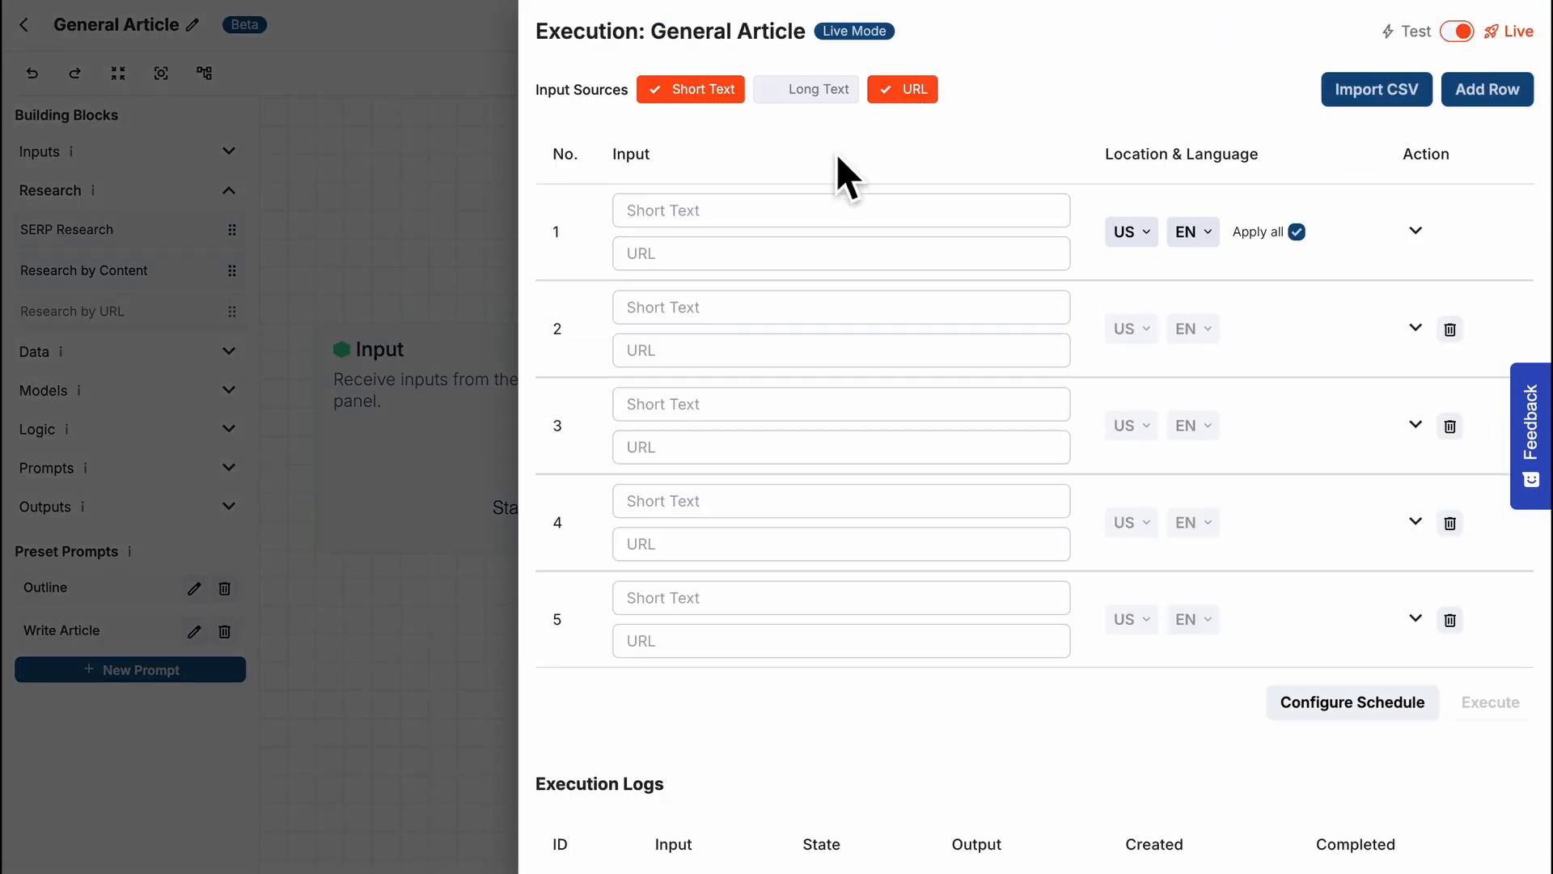
{"action": "left_click", "coordinate": [683, 247]}
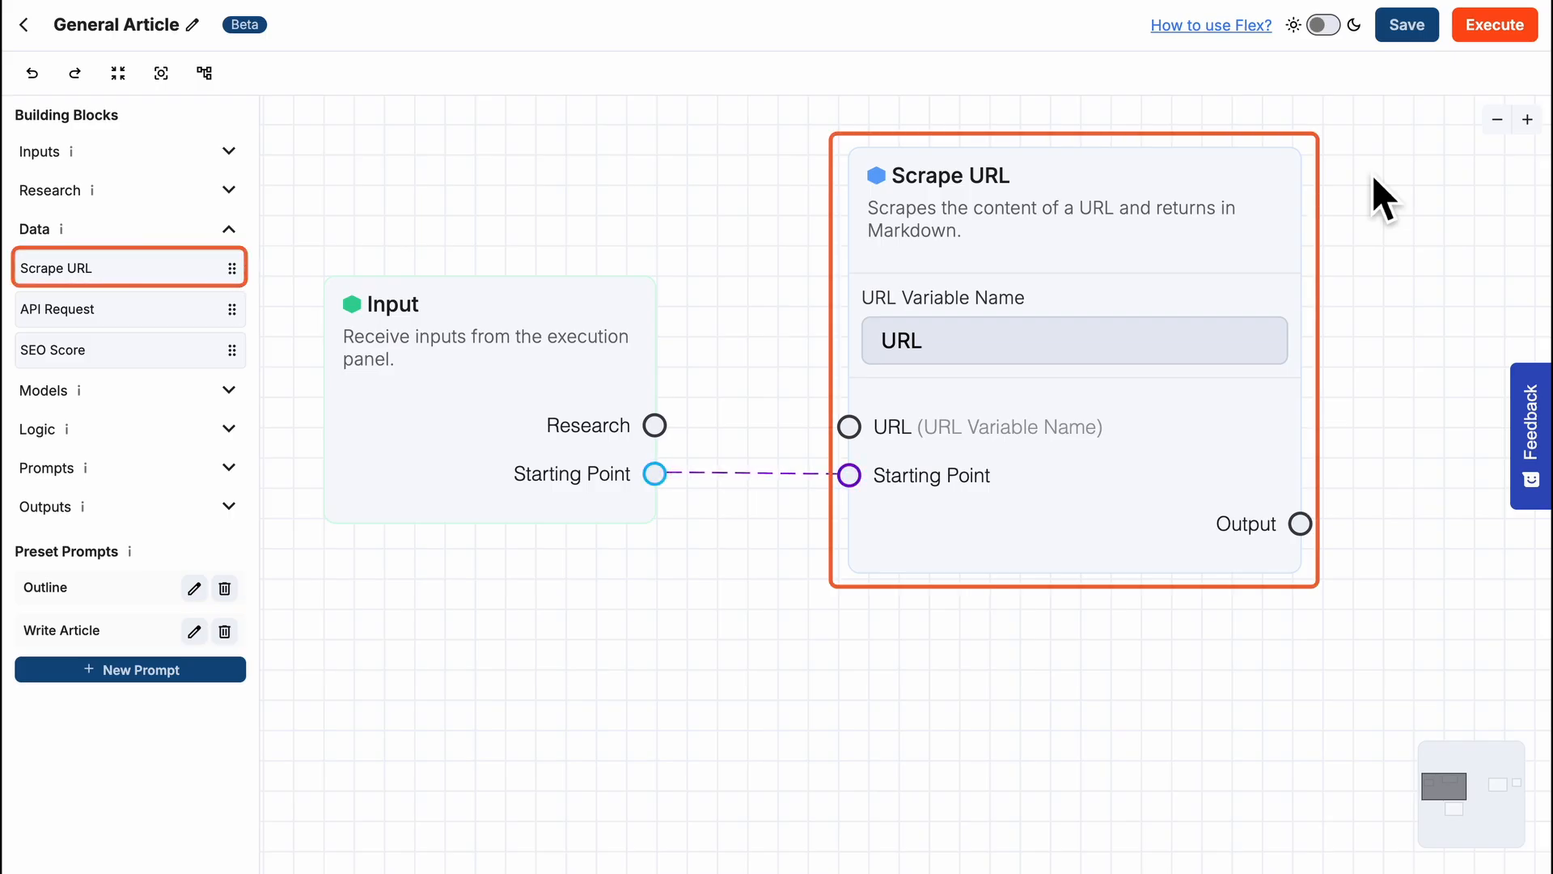
- Expand the first input row of the execution panel and examine the Scrape URL block's URL custom variable field
{"action": "left_click", "coordinate": [1497, 24]}
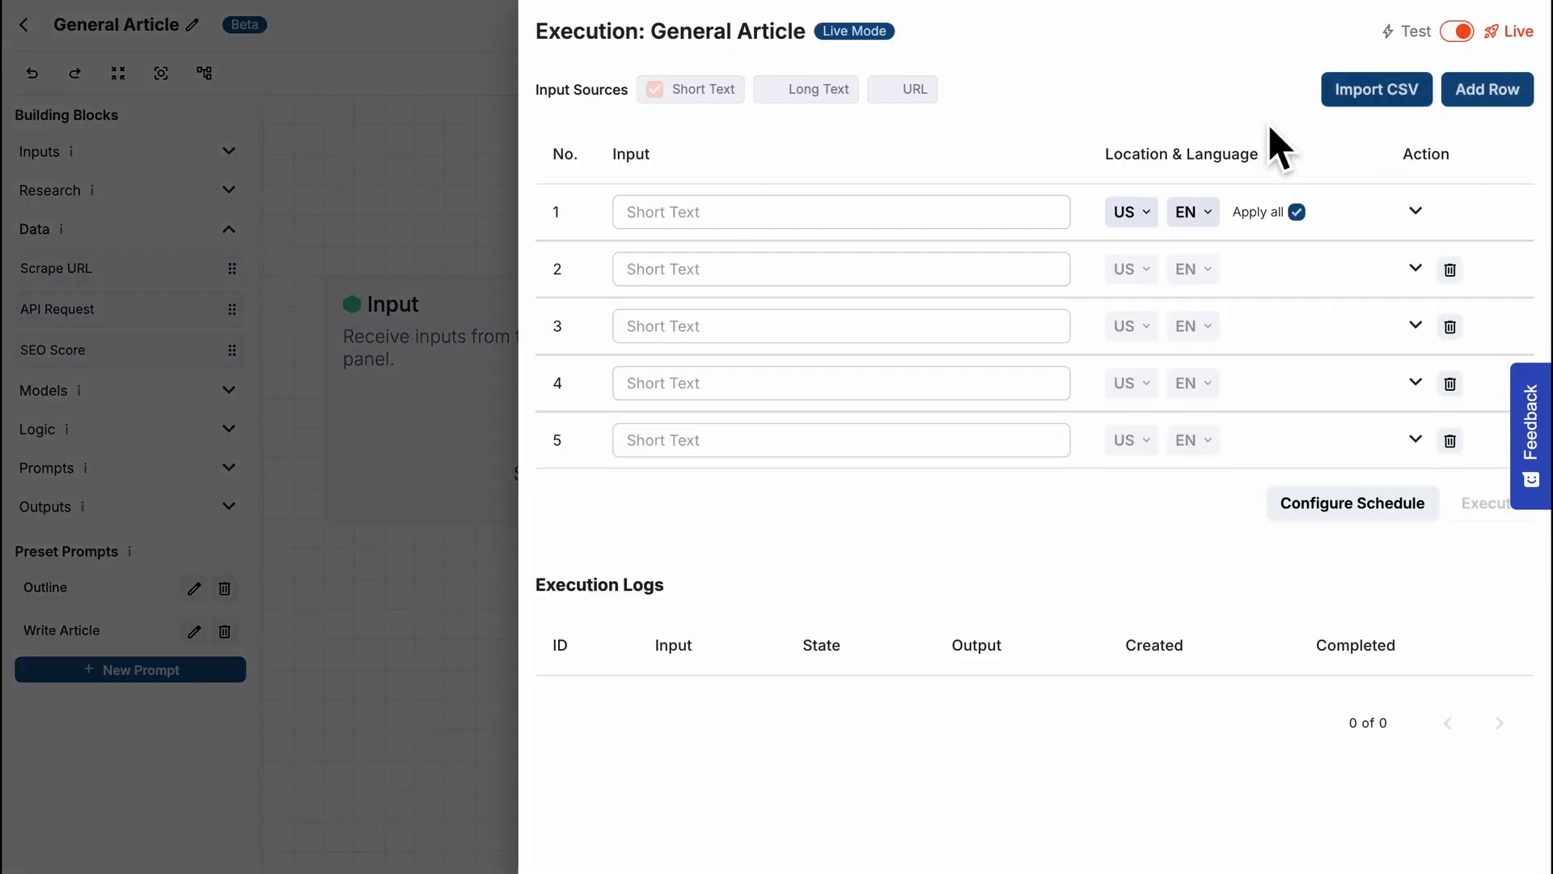
{"action": "left_click", "coordinate": [1006, 208]}
{"action": "left_click_drag", "start_coordinate": [568, 483], "coordinate": [606, 518]}
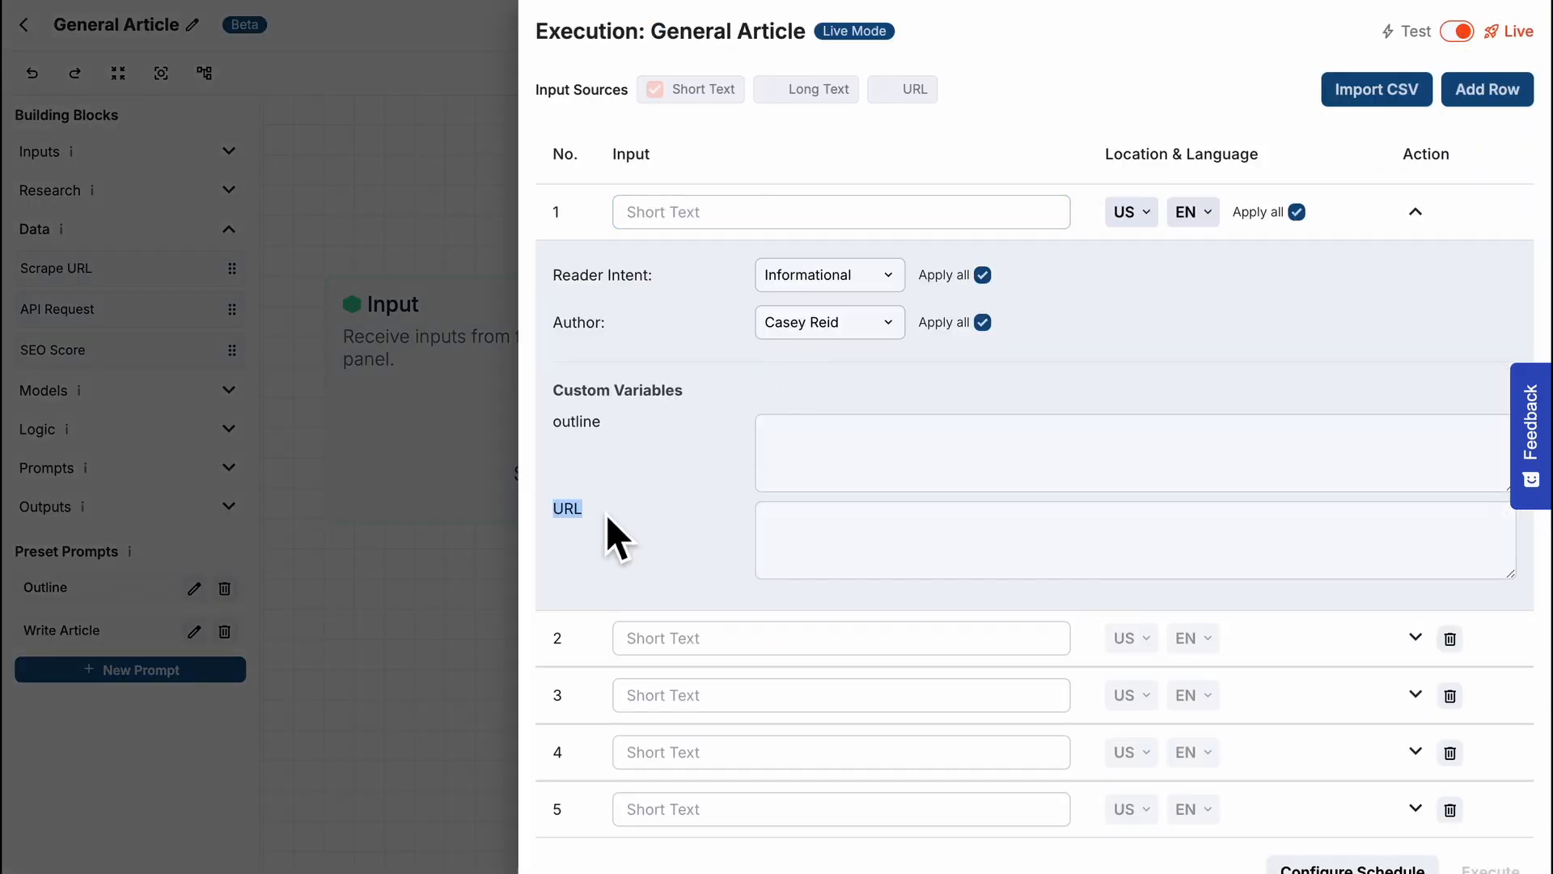
{"action": "left_click", "coordinate": [819, 537]}
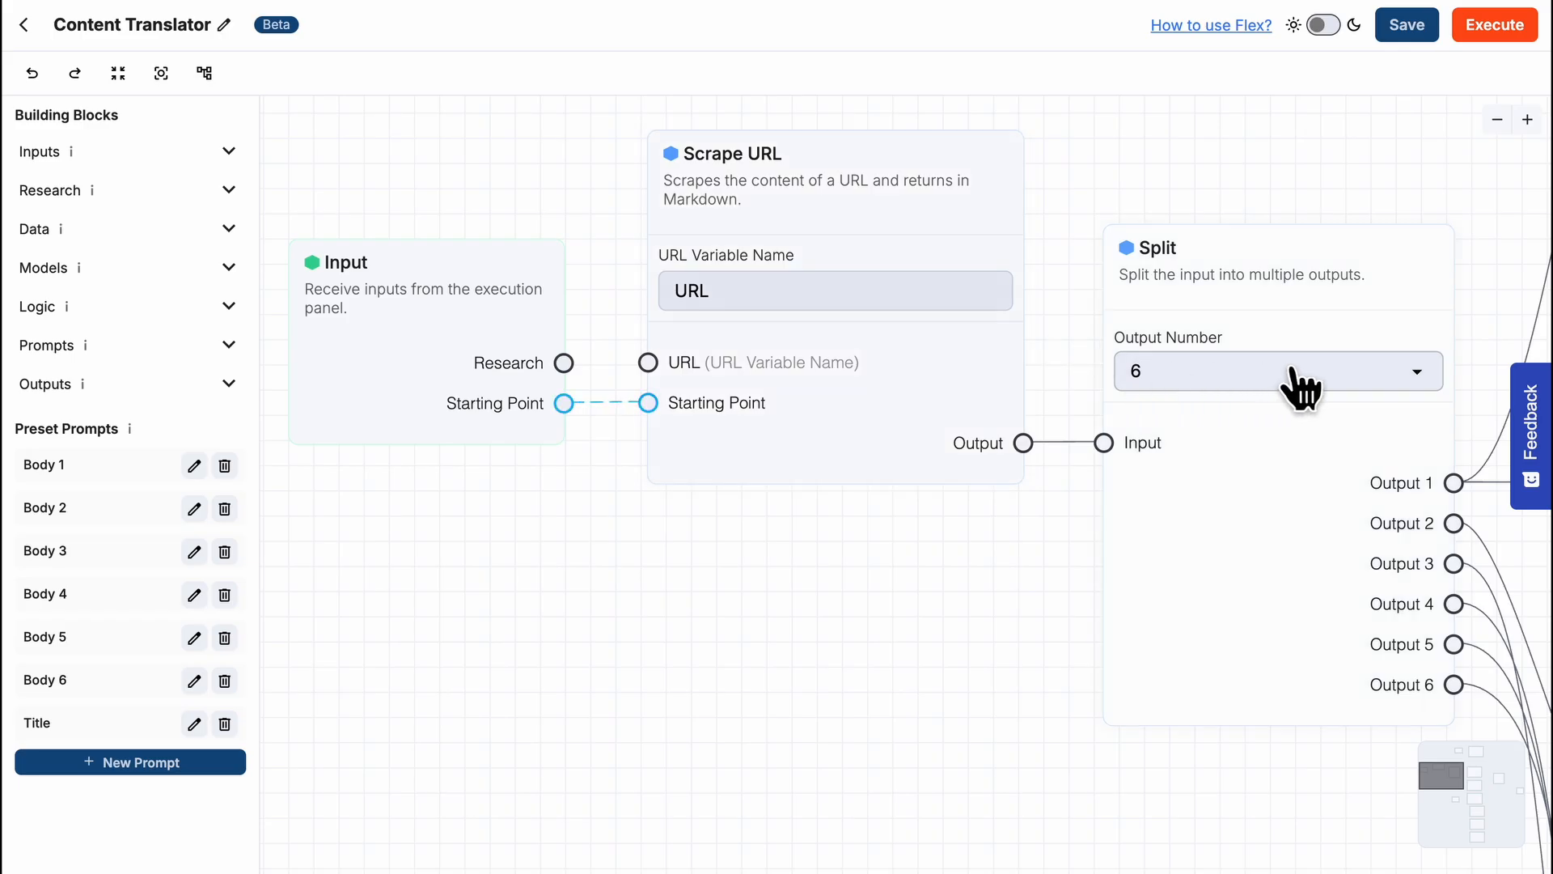
{"action": "left_click_drag", "start_coordinate": [1473, 295], "coordinate": [1116, 278]}
{"action": "left_click_drag", "start_coordinate": [1214, 323], "coordinate": [729, 313]}
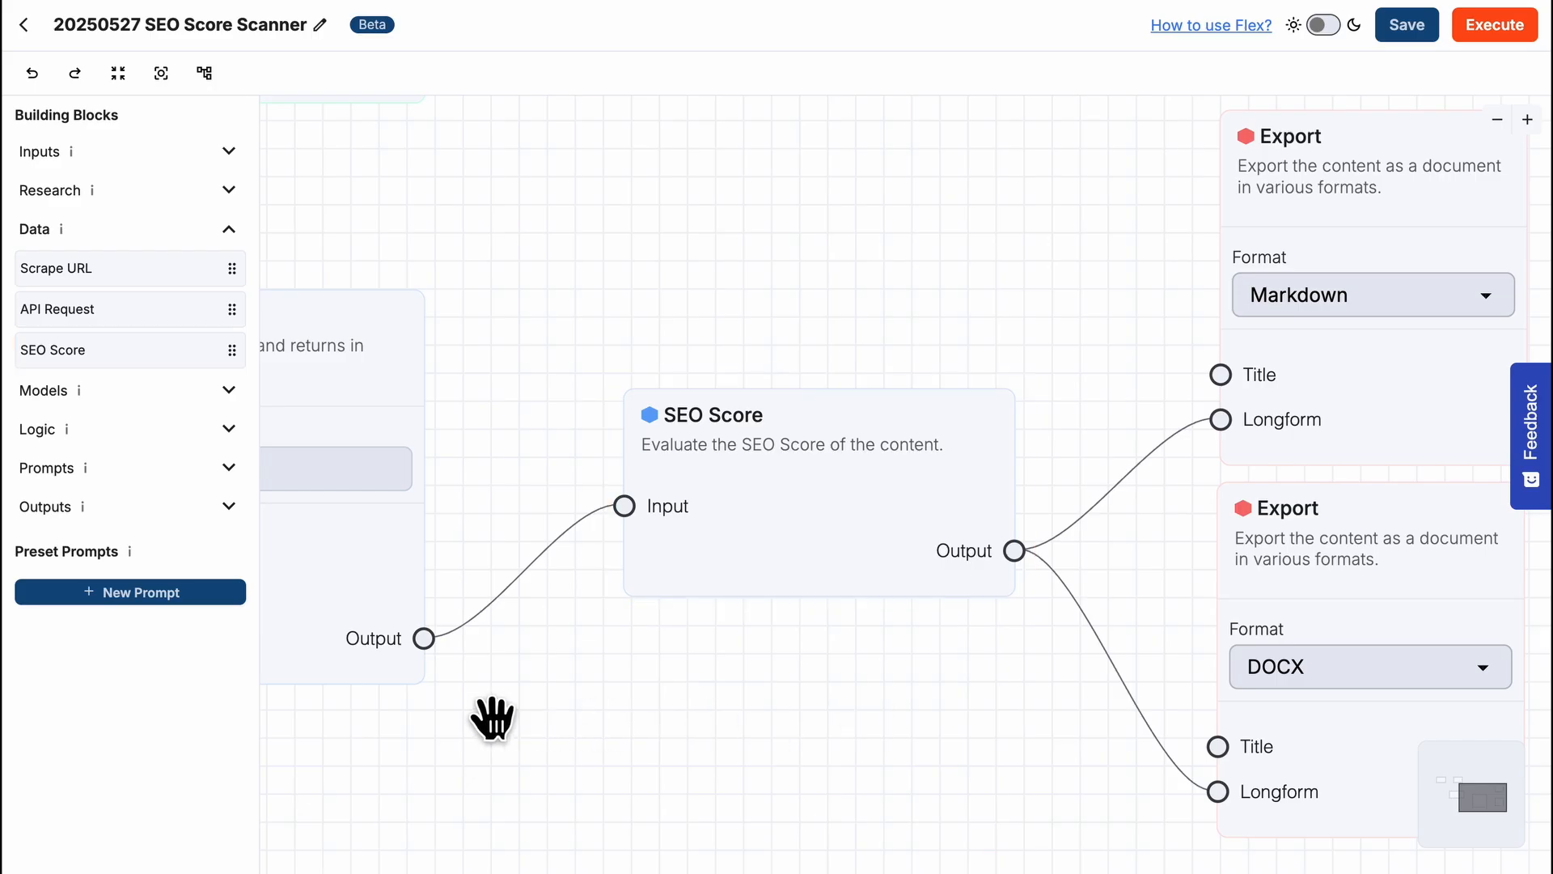
- Examine the SEO Score Scanner workflow from the Scrape URL block through SEO Score to the Markdown and DOCX Export blocks
{"action": "left_click_drag", "start_coordinate": [529, 724], "coordinate": [1023, 745]}
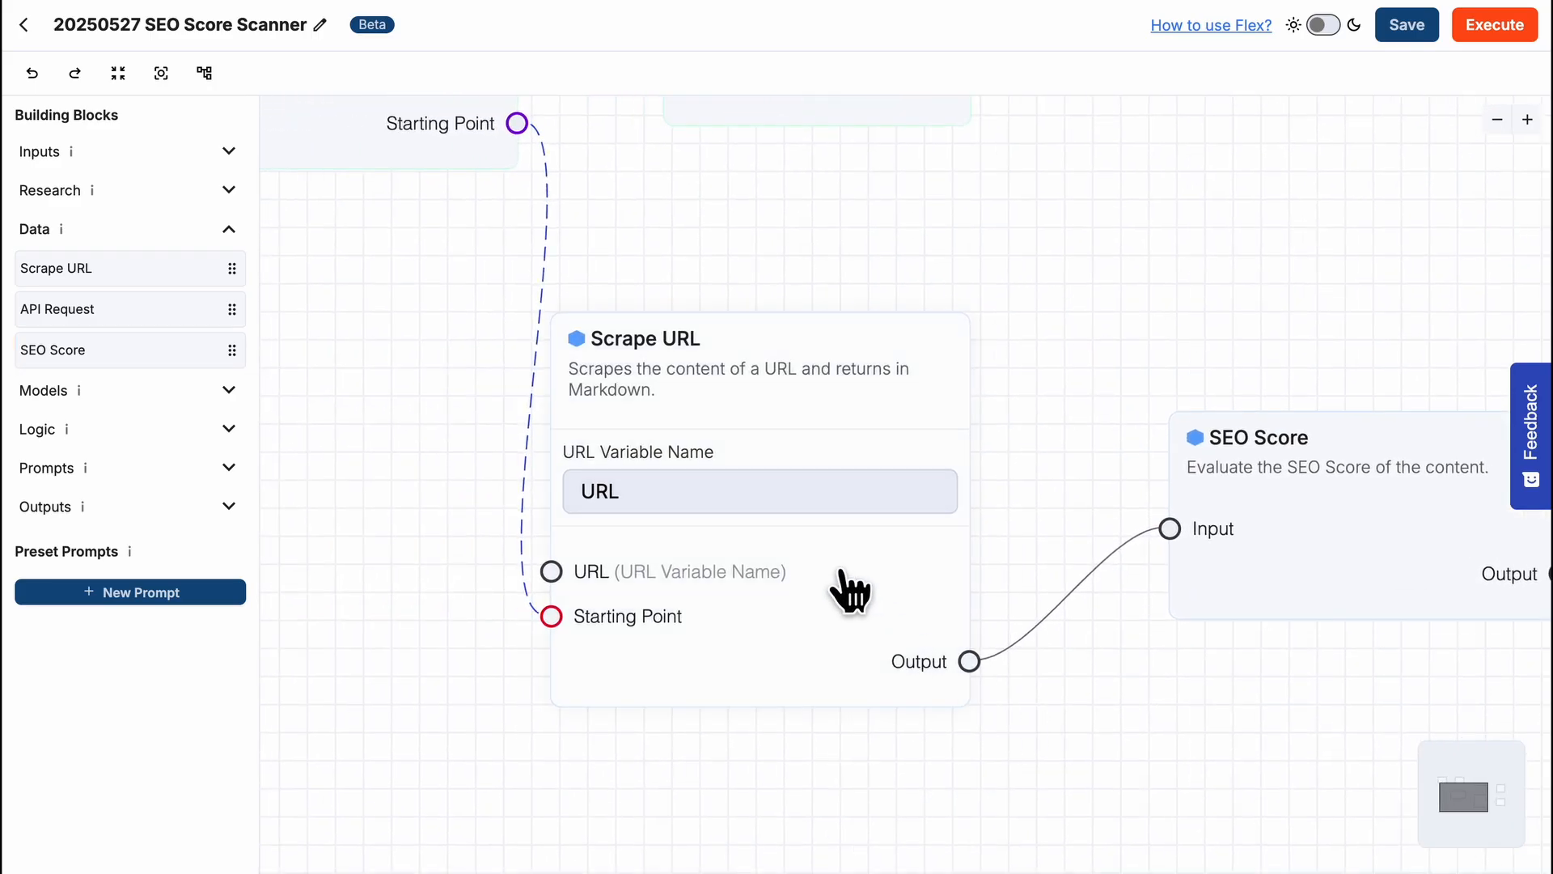
{"action": "left_click_drag", "start_coordinate": [1196, 666], "coordinate": [760, 658]}
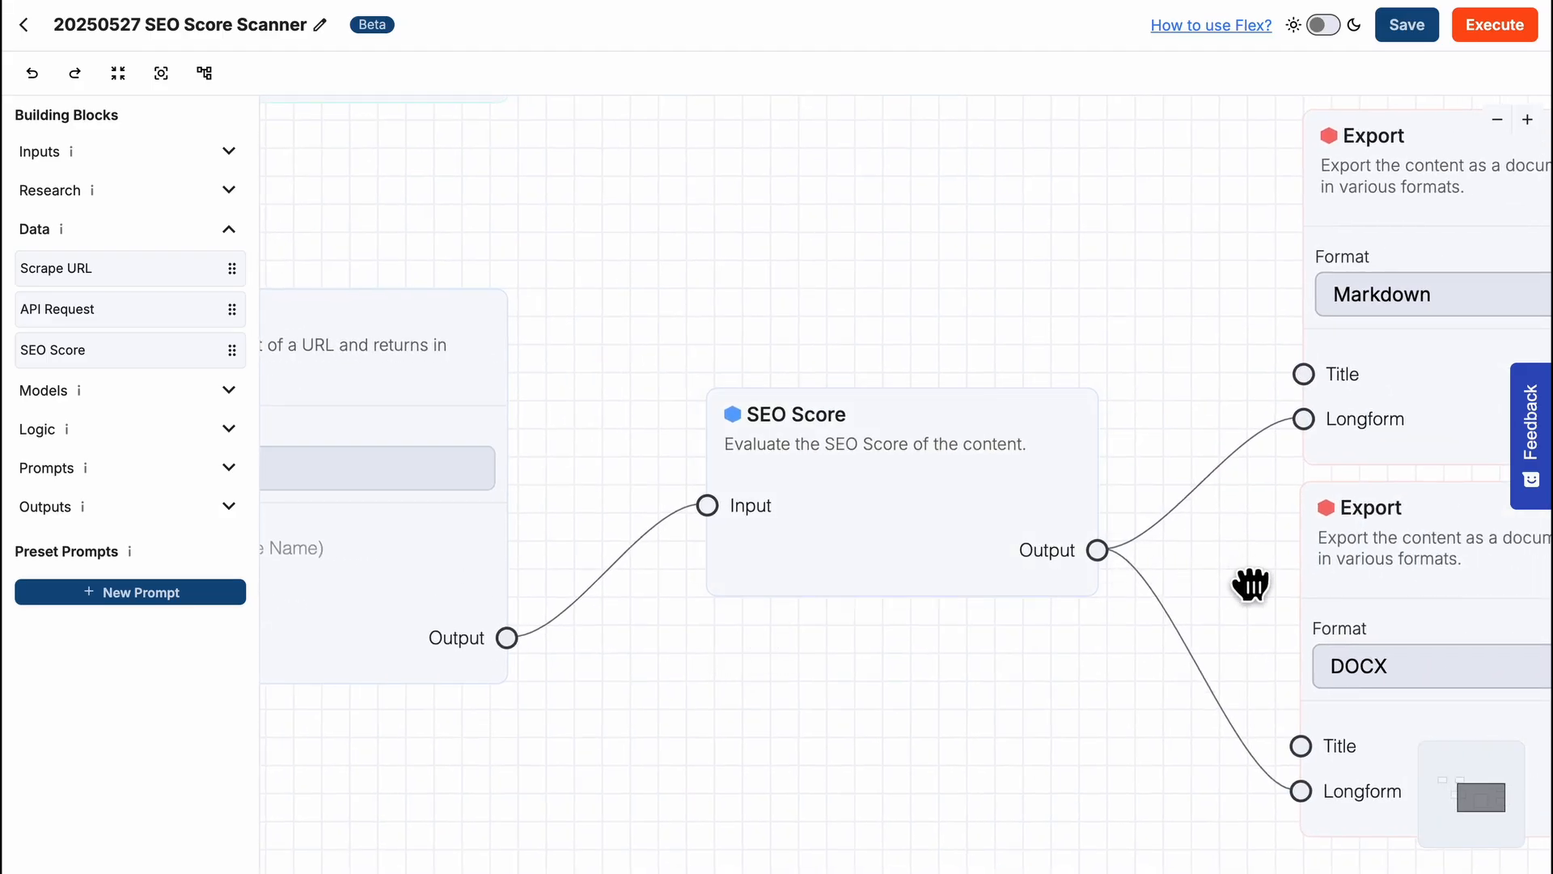
{"action": "left_click_drag", "start_coordinate": [1255, 583], "coordinate": [743, 583]}
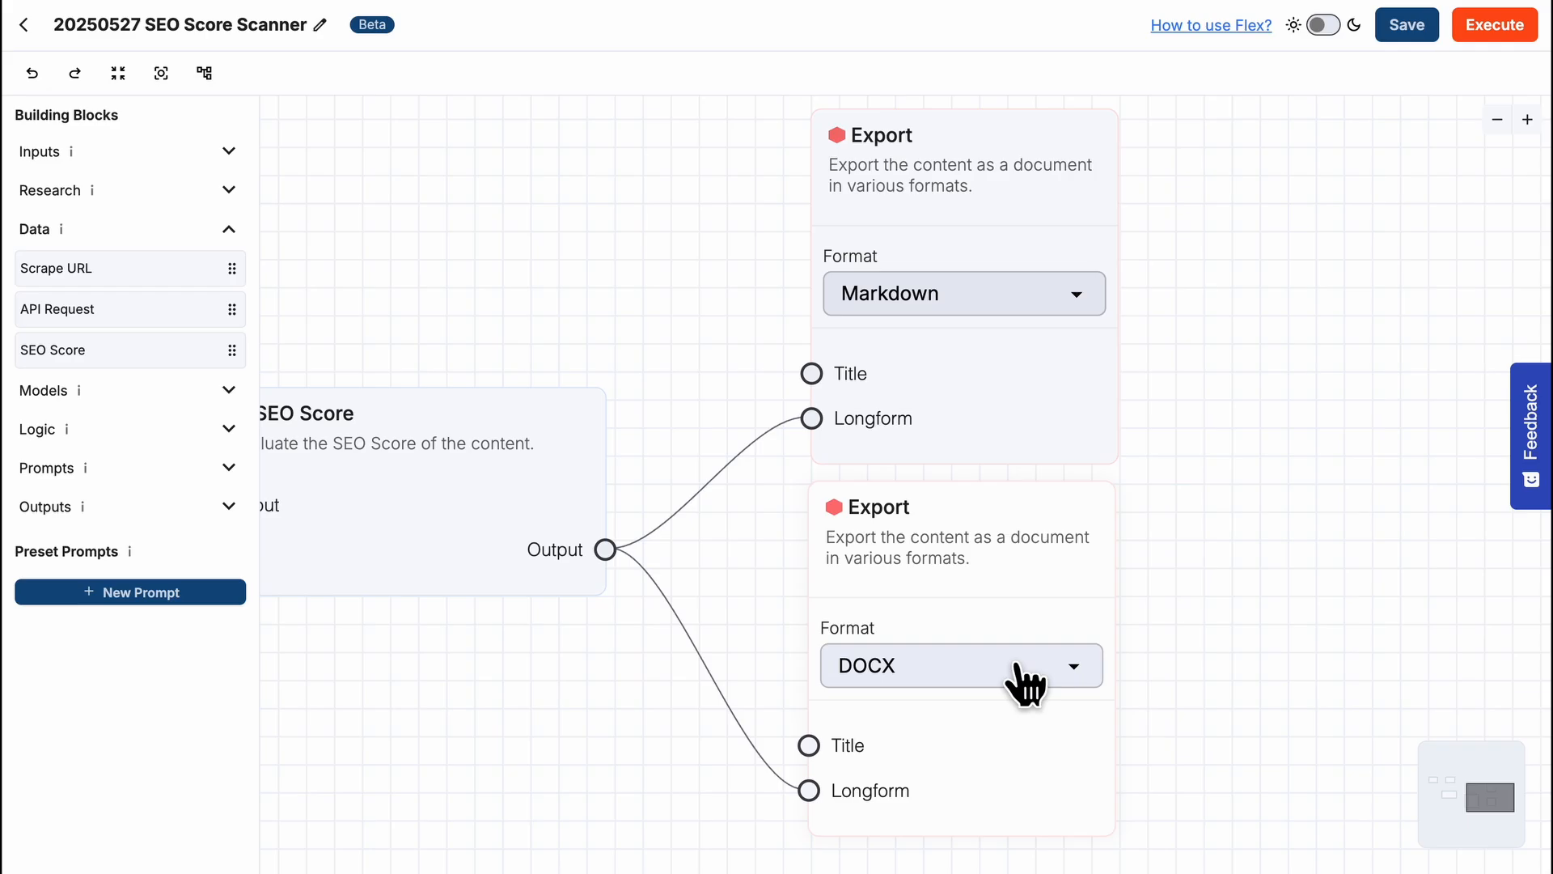
- Open the execution panel of the SEO Score Scanner workflow and activate the first row's URL custom variable field
{"action": "left_click", "coordinate": [1494, 28]}
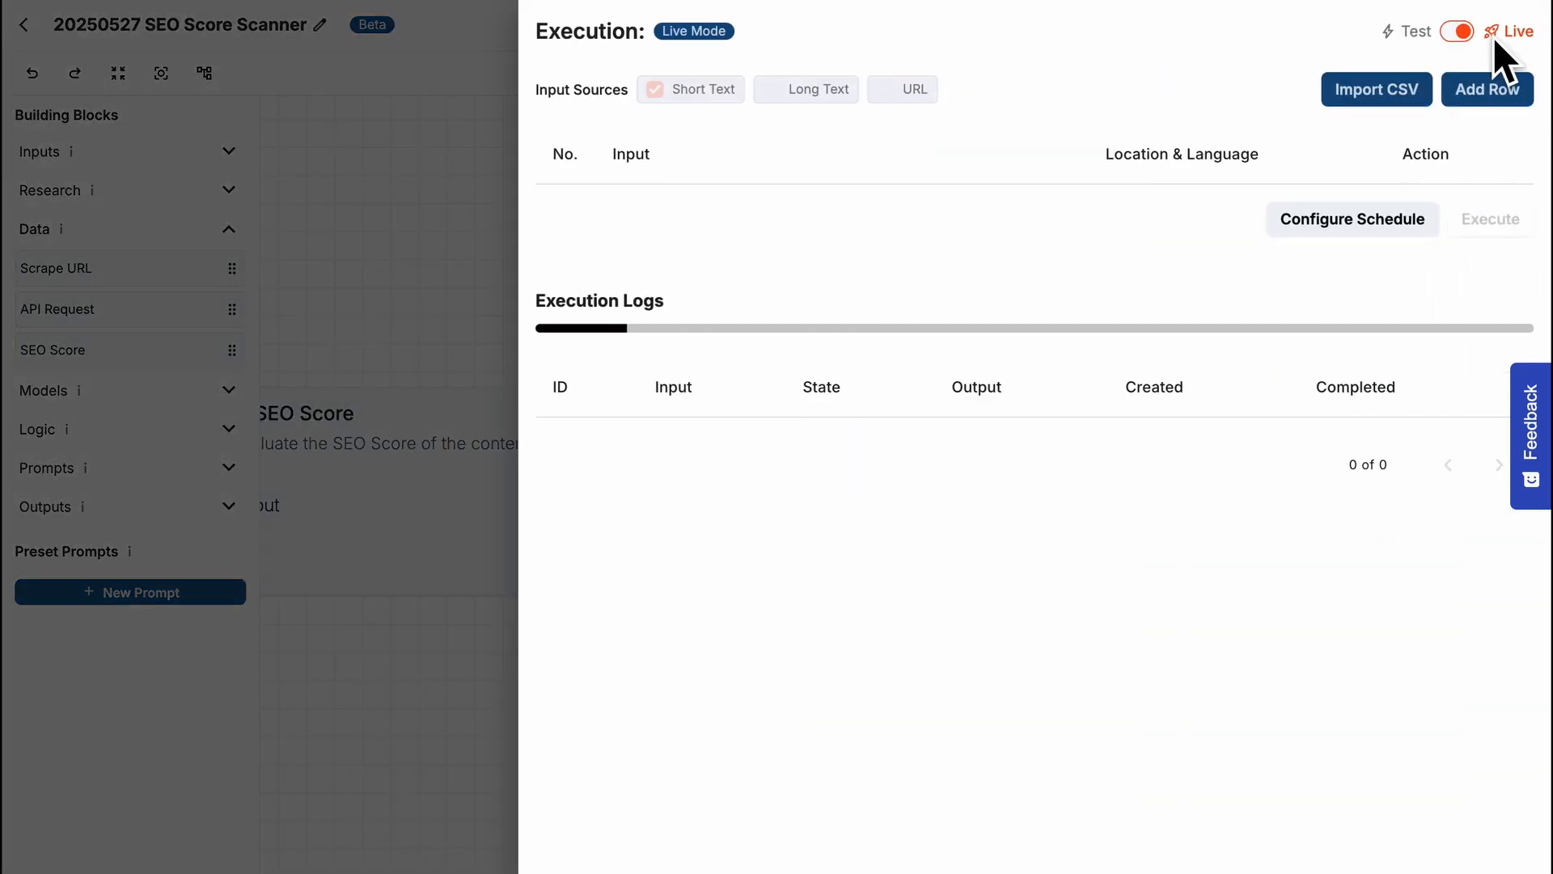
{"action": "left_click", "coordinate": [1009, 202]}
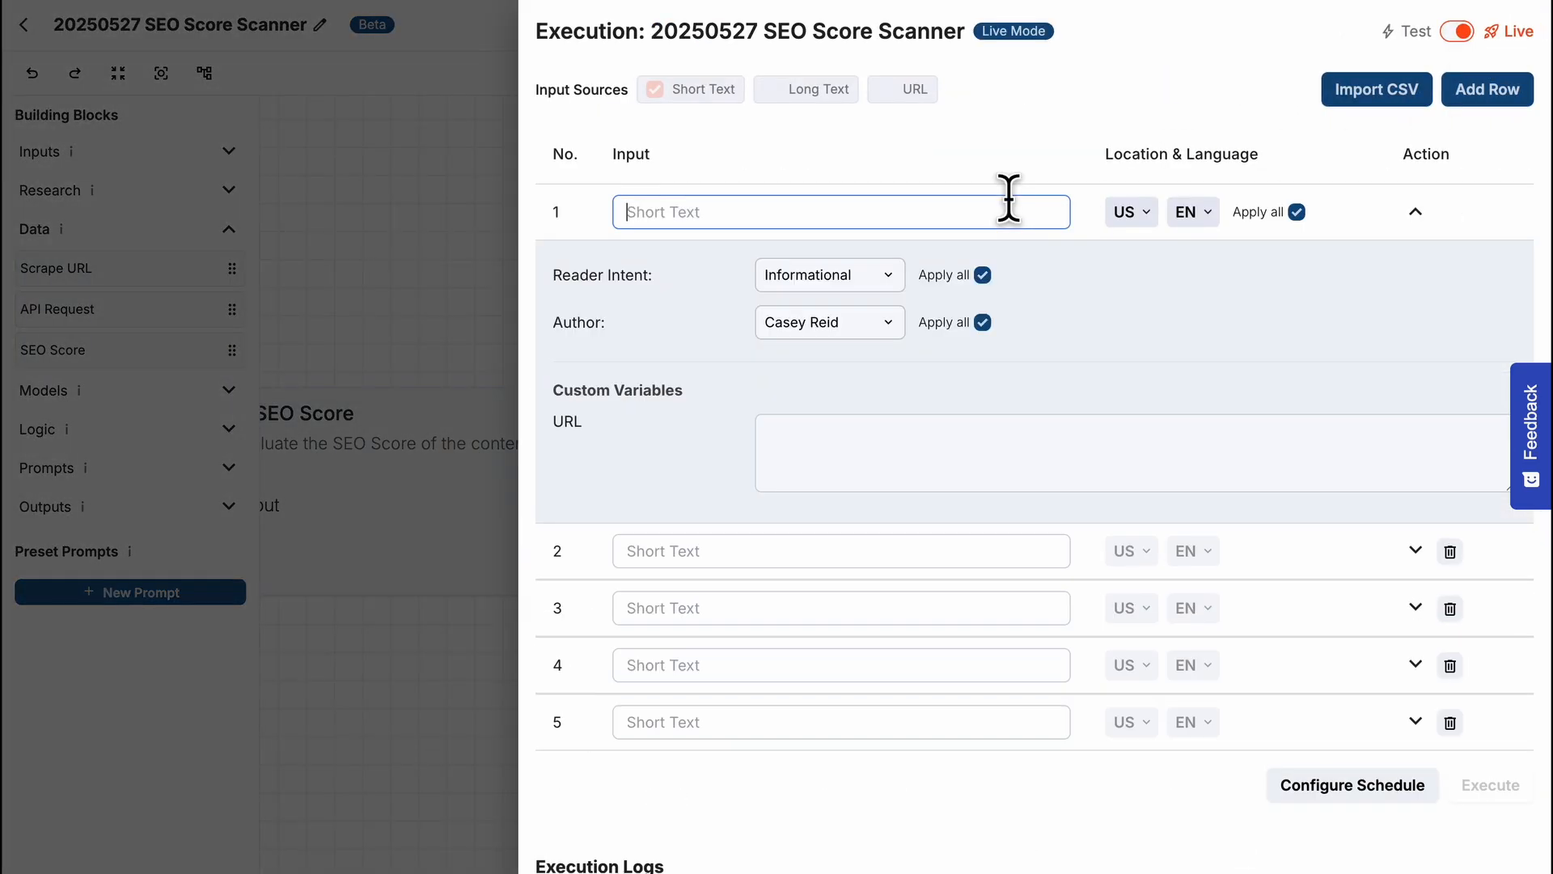
{"action": "left_click", "coordinate": [885, 444]}
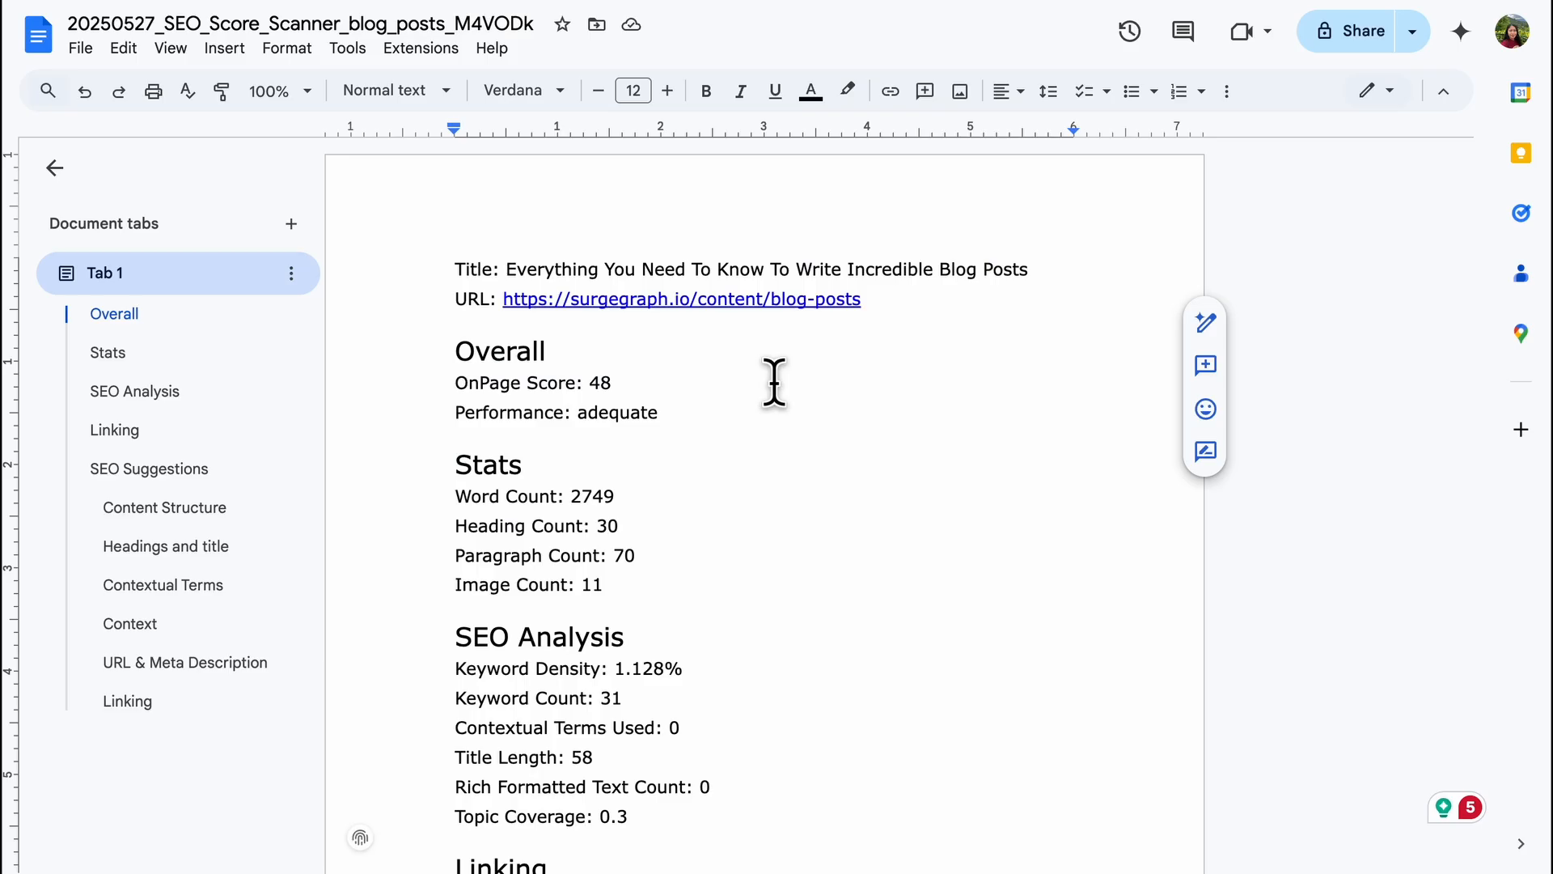
- Review the exported SEO score report in Google Docs, from the overall score down to the SEO suggestions
{"action": "scroll", "coordinate": [774, 382], "scroll_direction": "down", "scroll_amount": 5}
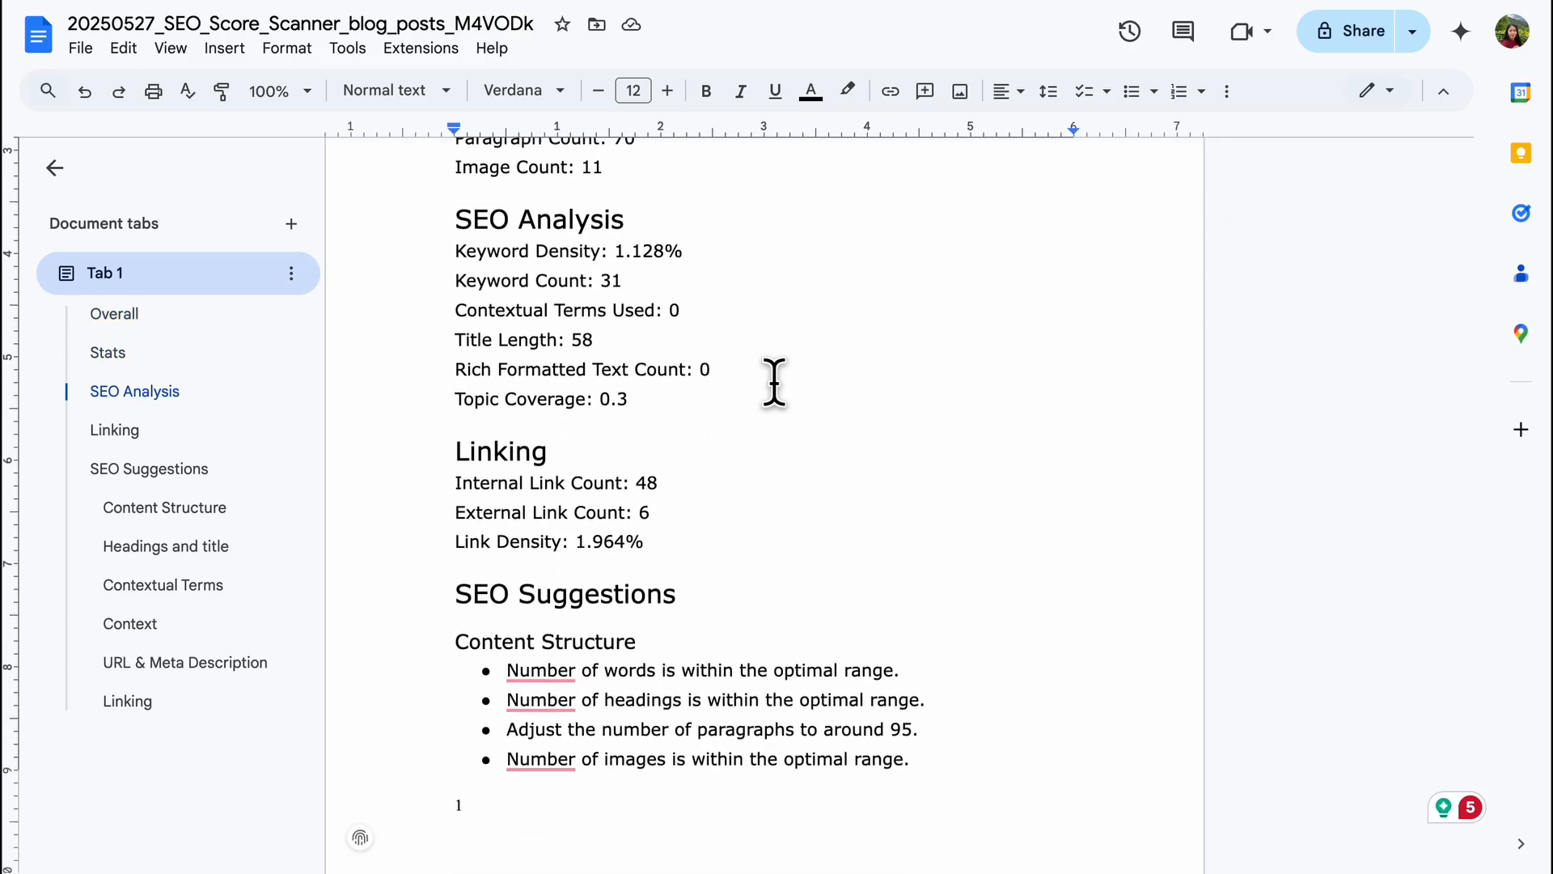
{"action": "scroll", "coordinate": [774, 382], "scroll_direction": "down", "scroll_amount": 5}
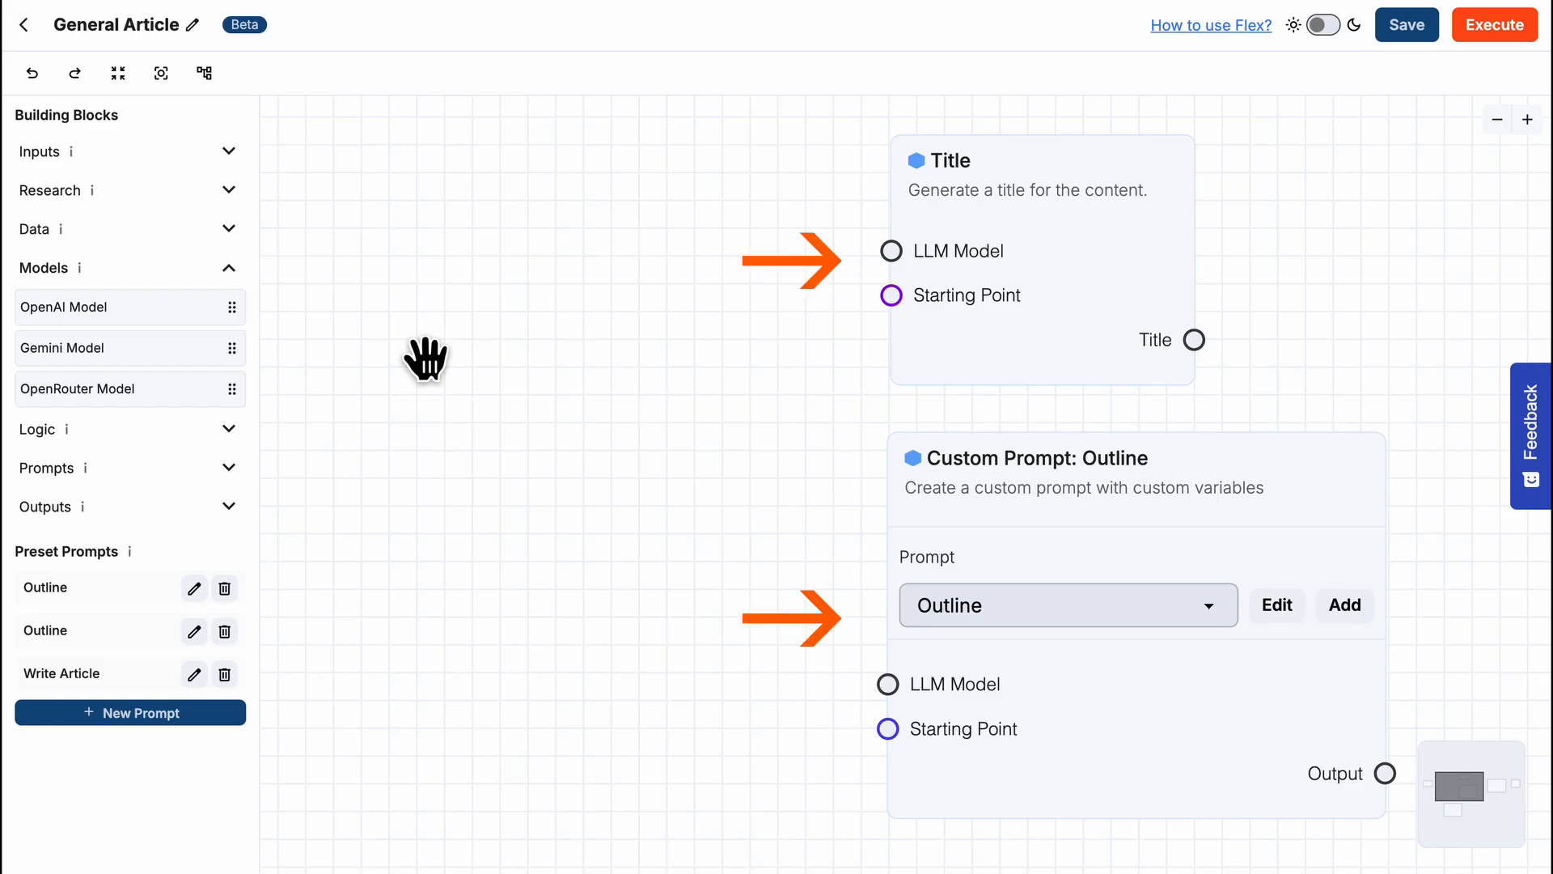
- Add an OpenAI Model block set to OpenAI GPT 4.1 and connect it to the LLM Model inputs of the Title and Outline prompt blocks
{"action": "left_click_drag", "start_coordinate": [201, 311], "coordinate": [415, 284]}
{"action": "left_click", "coordinate": [643, 437]}
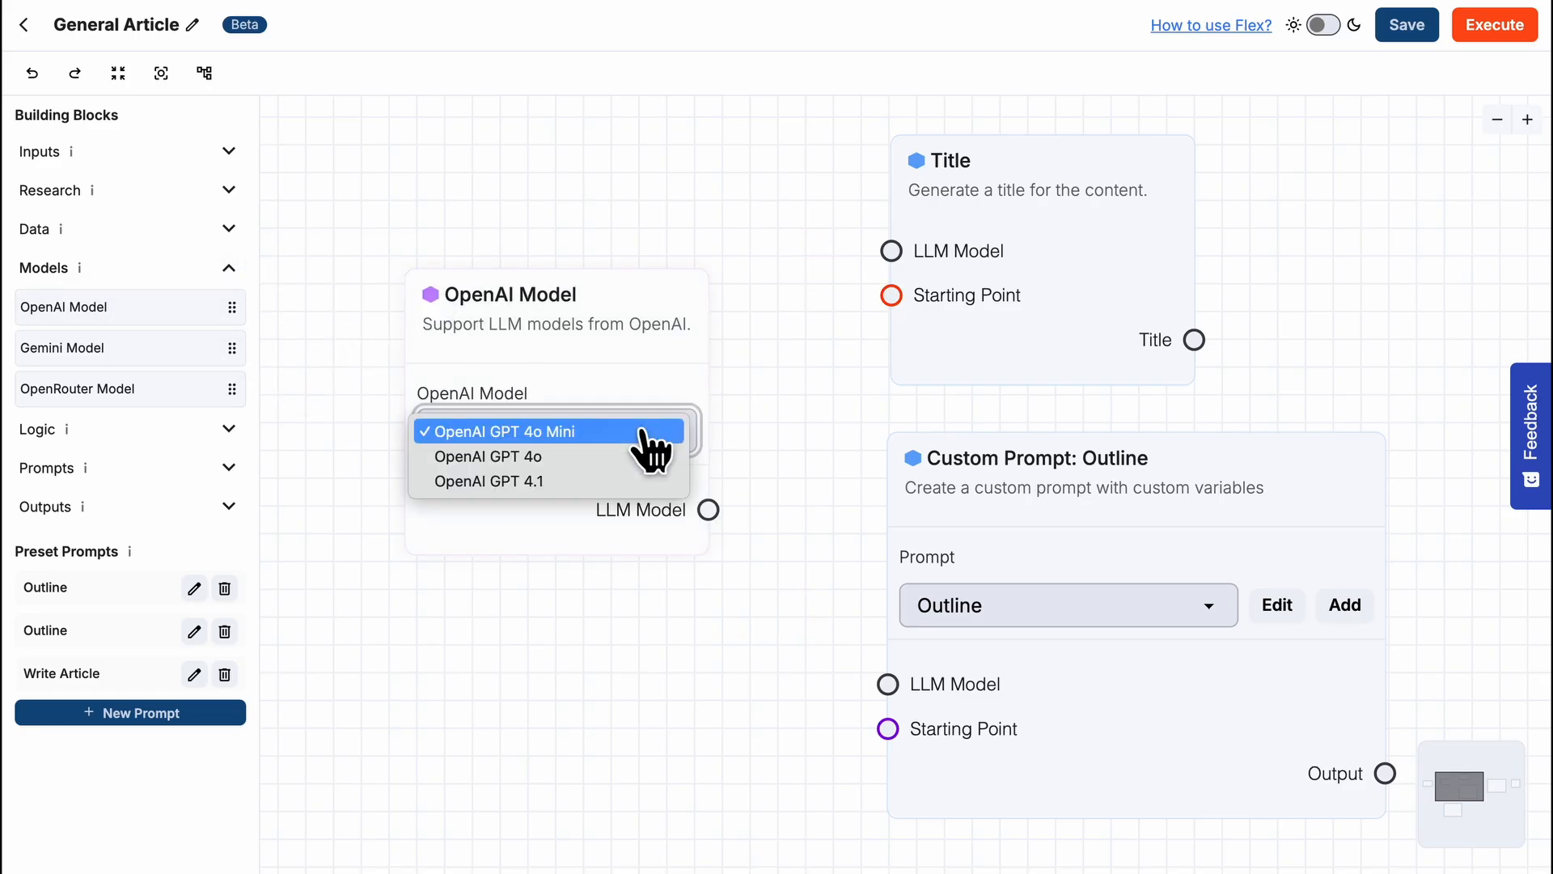
{"action": "left_click", "coordinate": [644, 481]}
{"action": "left_click_drag", "start_coordinate": [708, 510], "coordinate": [885, 257]}
{"action": "left_click_drag", "start_coordinate": [709, 510], "coordinate": [888, 684]}
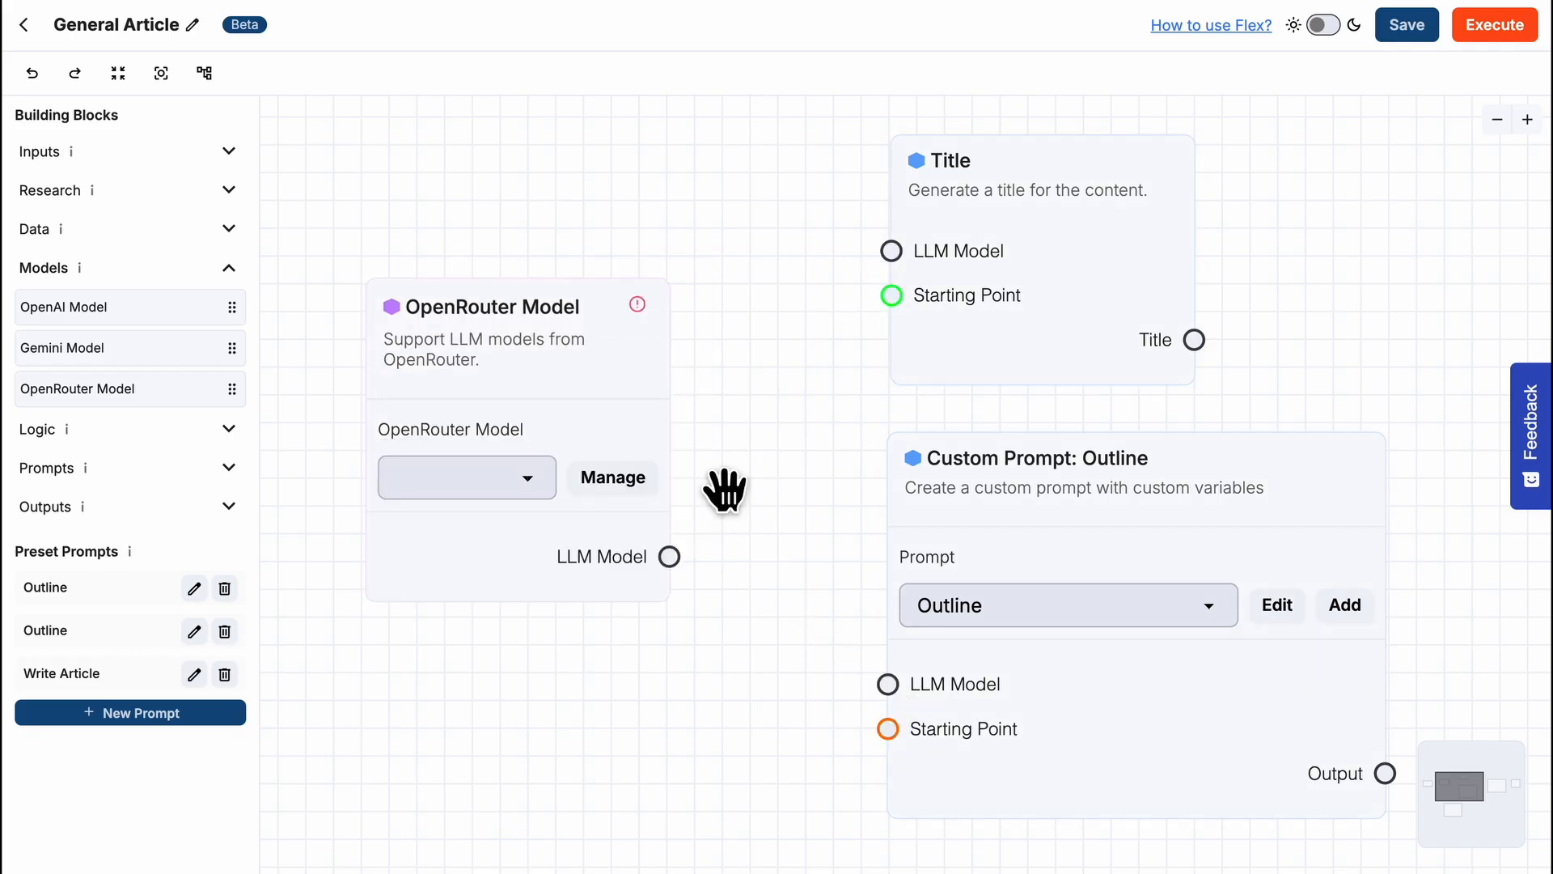
- Enable Sarvam-M, Claude Opus 4, Devstral Small (free), Gemma 3n 4B (free) and Gemini 2.5 Flash Preview 05-20 (thinking) in the OpenRouter model list
{"action": "left_click", "coordinate": [633, 487]}
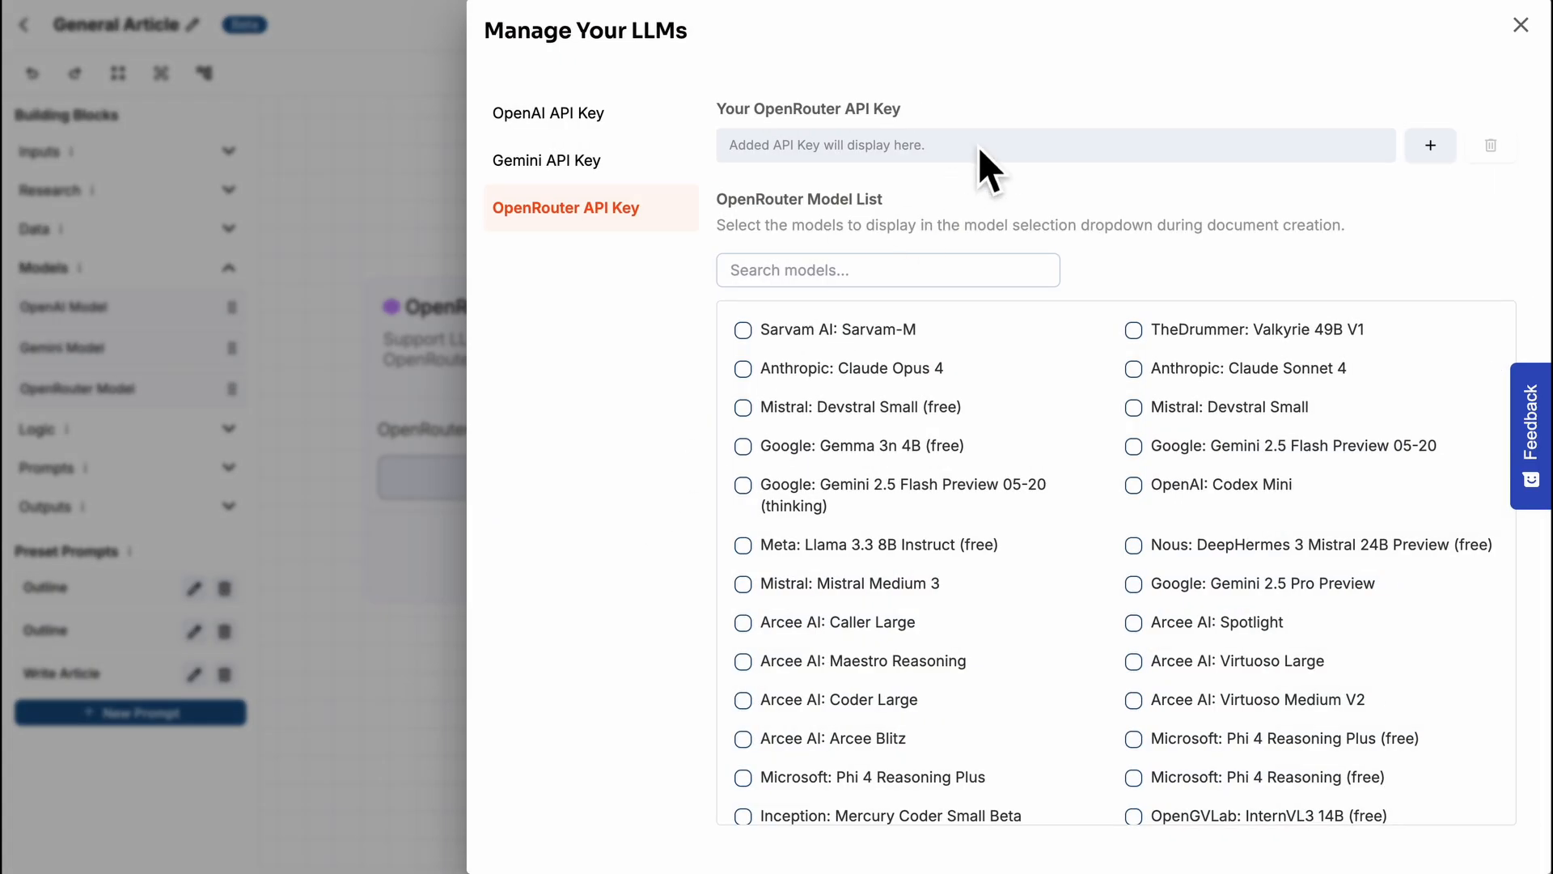
{"action": "left_click", "coordinate": [742, 330]}
{"action": "left_click", "coordinate": [743, 482]}
{"action": "left_click", "coordinate": [743, 521]}
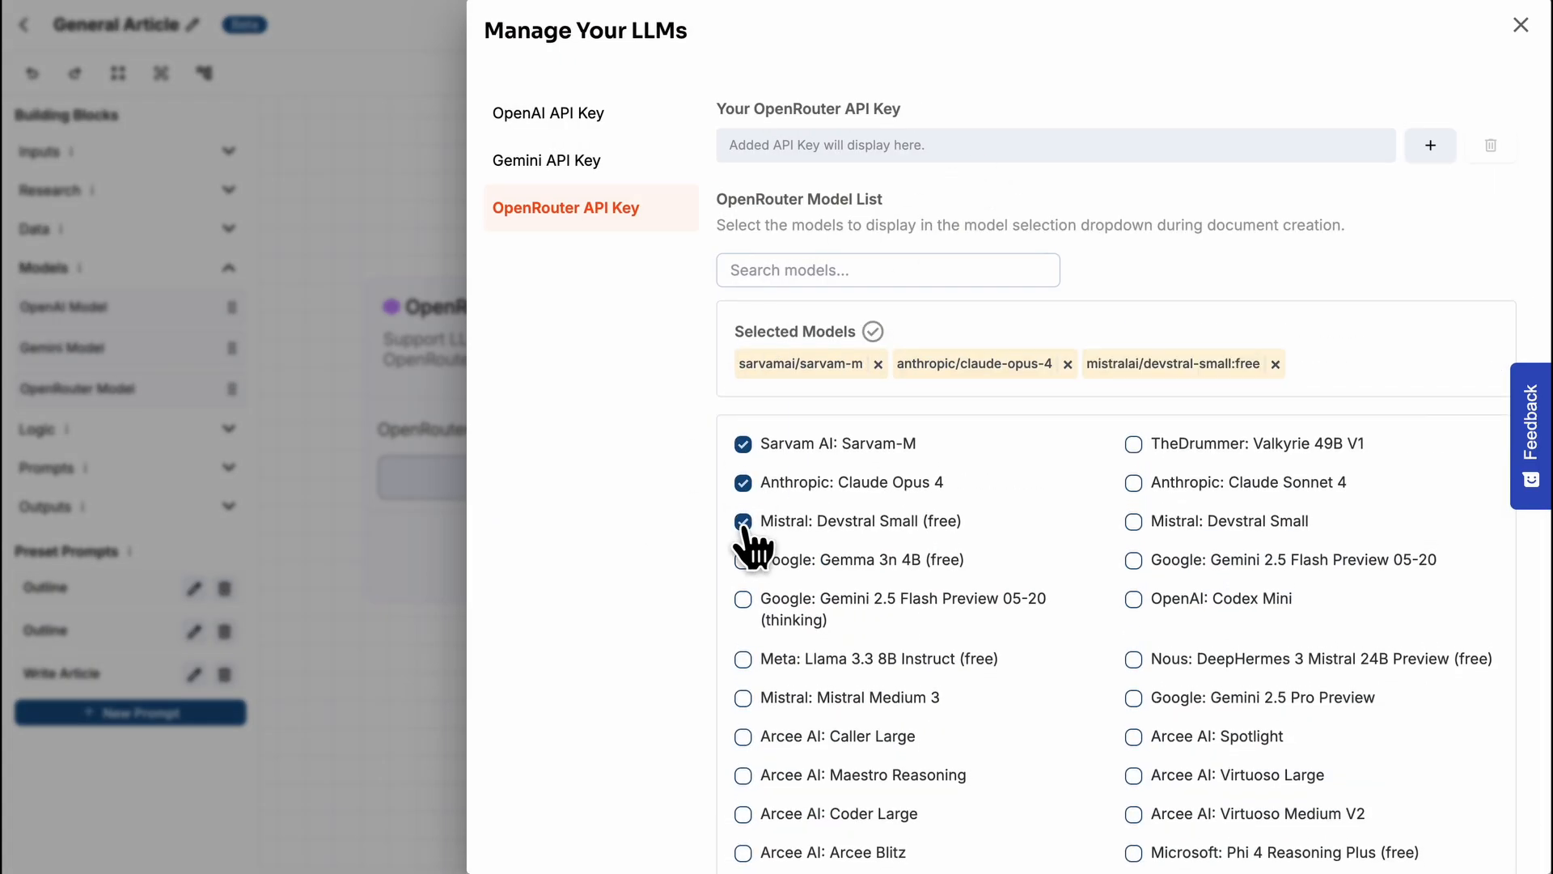
{"action": "left_click", "coordinate": [743, 560]}
{"action": "left_click", "coordinate": [745, 635]}
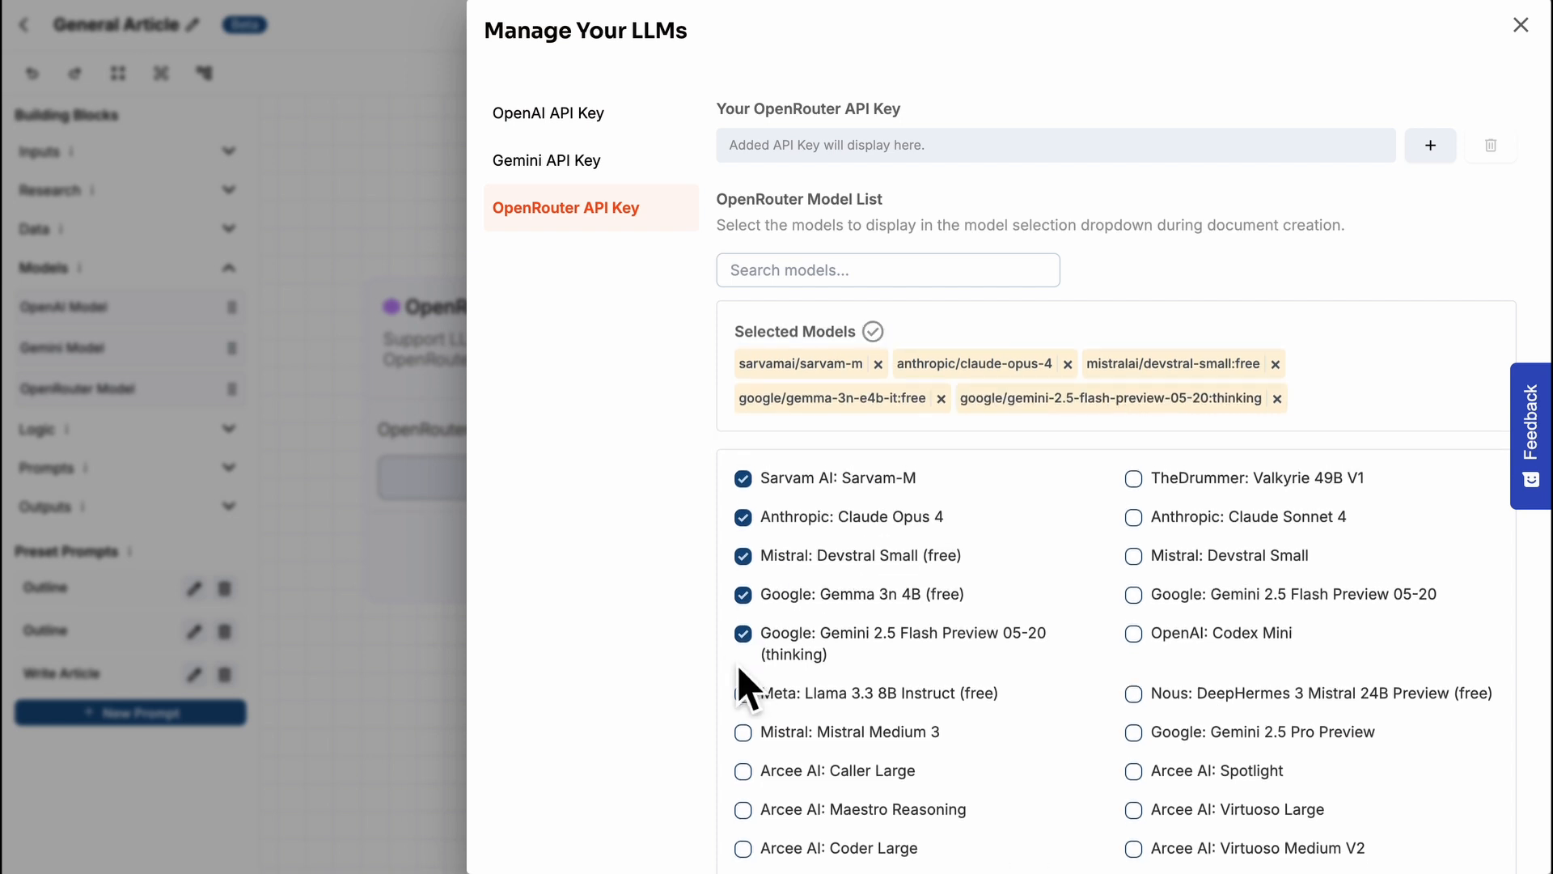
{"action": "left_click", "coordinate": [433, 647]}
- Set the OpenRouter Model block's model to google/gemini-2.5-flash-preview-05-20:thinking
{"action": "left_click", "coordinate": [530, 479]}
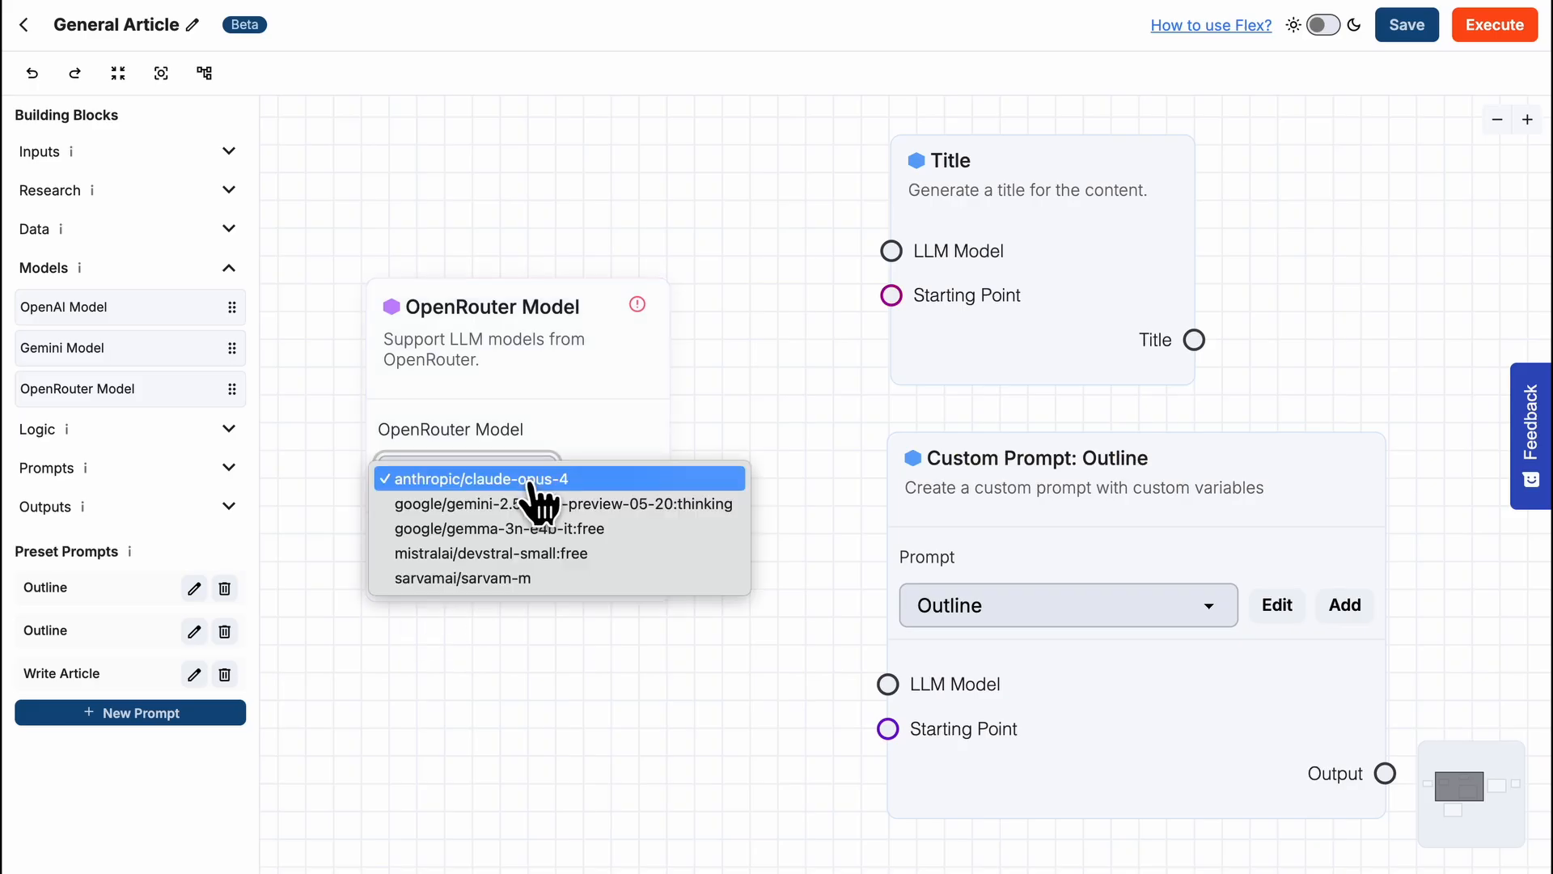
{"action": "left_click", "coordinate": [532, 503]}
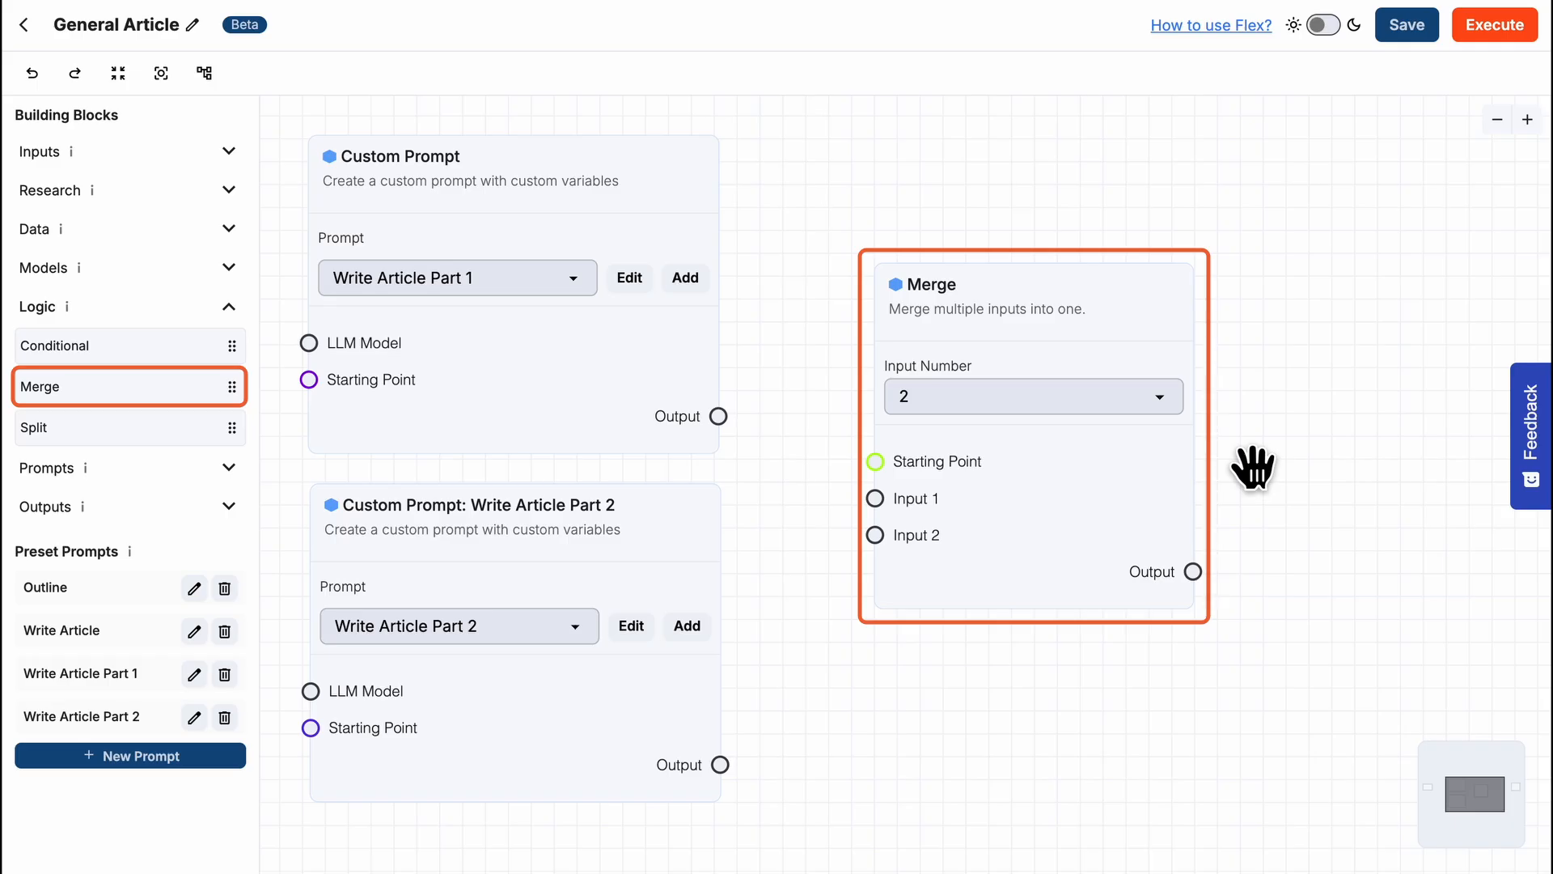
- Set the Merge block's input number to 3 and connect the Write Article Part 1 and Part 2 outputs to Inputs 1 and 2
{"action": "left_click", "coordinate": [1158, 408]}
{"action": "left_click", "coordinate": [1147, 422]}
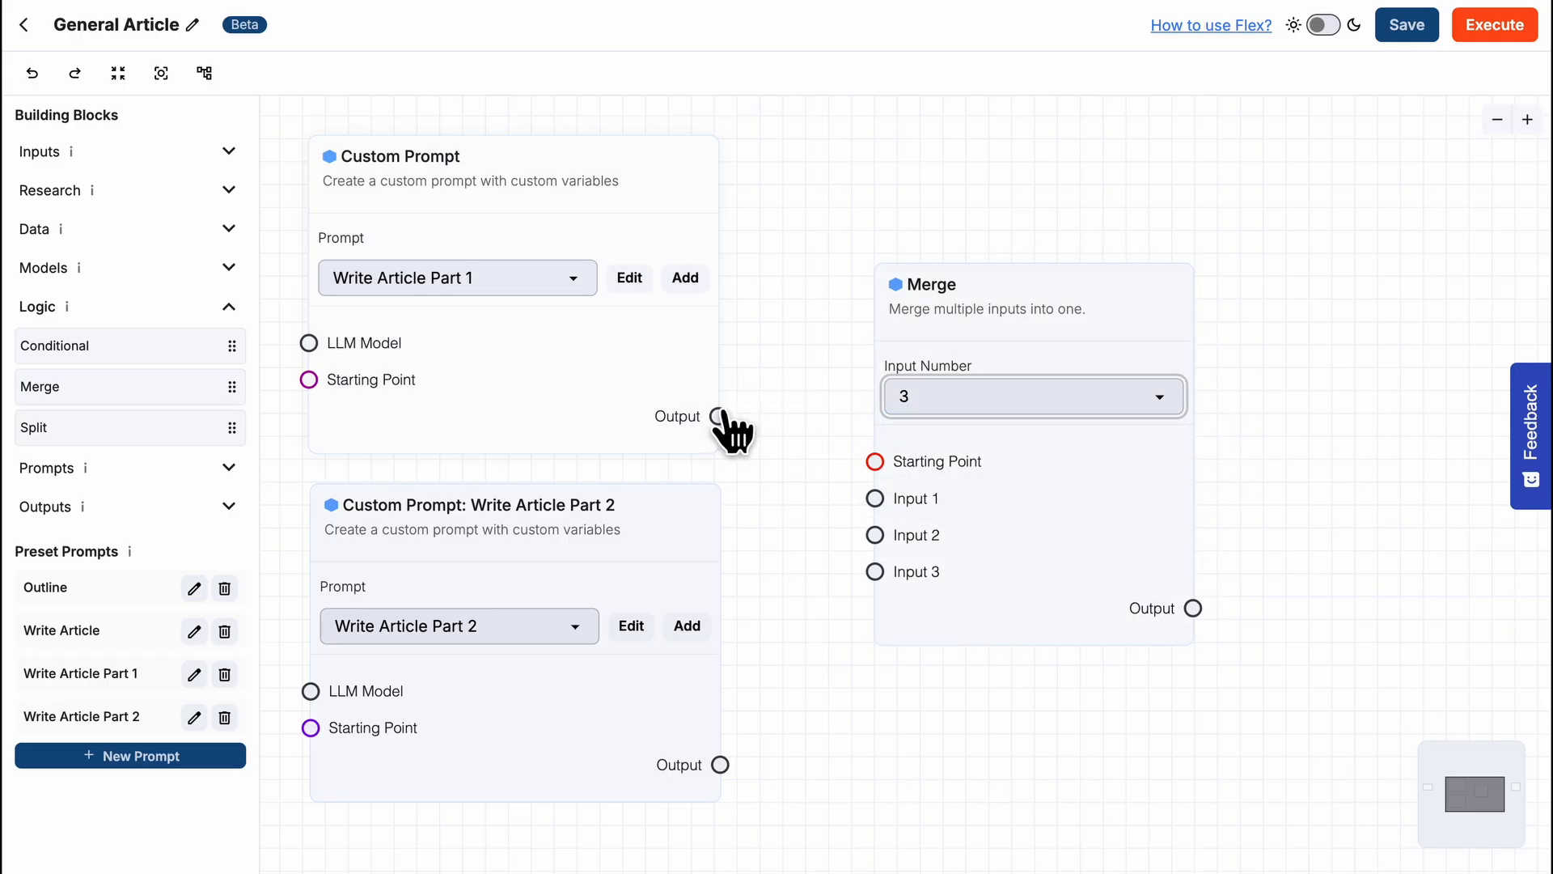
{"action": "left_click_drag", "start_coordinate": [719, 416], "coordinate": [872, 463]}
{"action": "left_click_drag", "start_coordinate": [720, 765], "coordinate": [871, 510]}
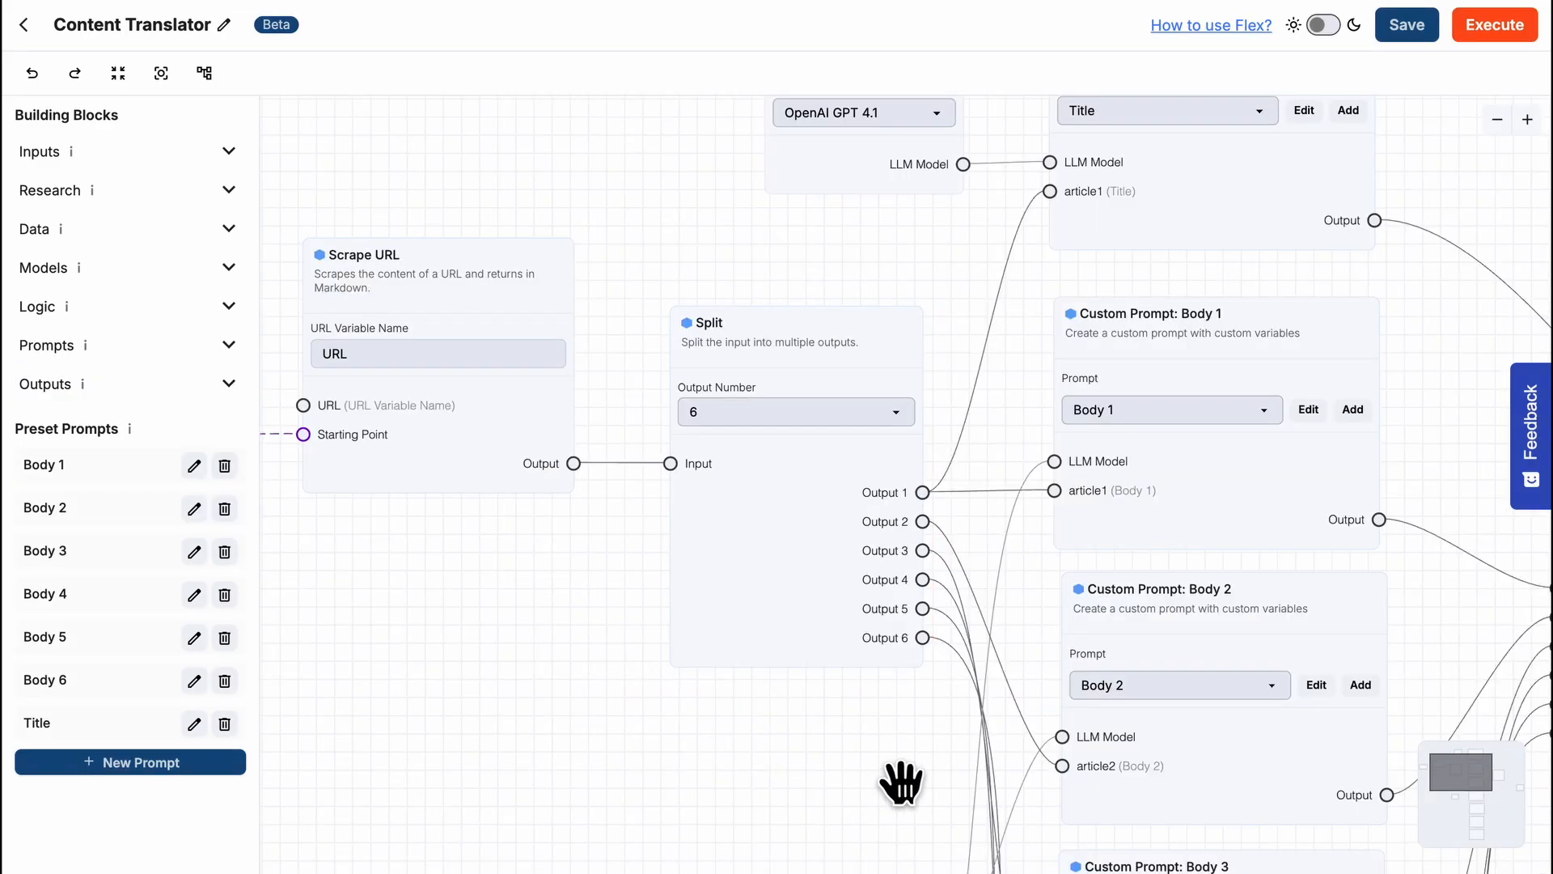
- Examine the Content Translator workflow from the Split block through the Body prompts and the Merge block to Save as Document
{"action": "left_click_drag", "start_coordinate": [898, 777], "coordinate": [513, 763]}
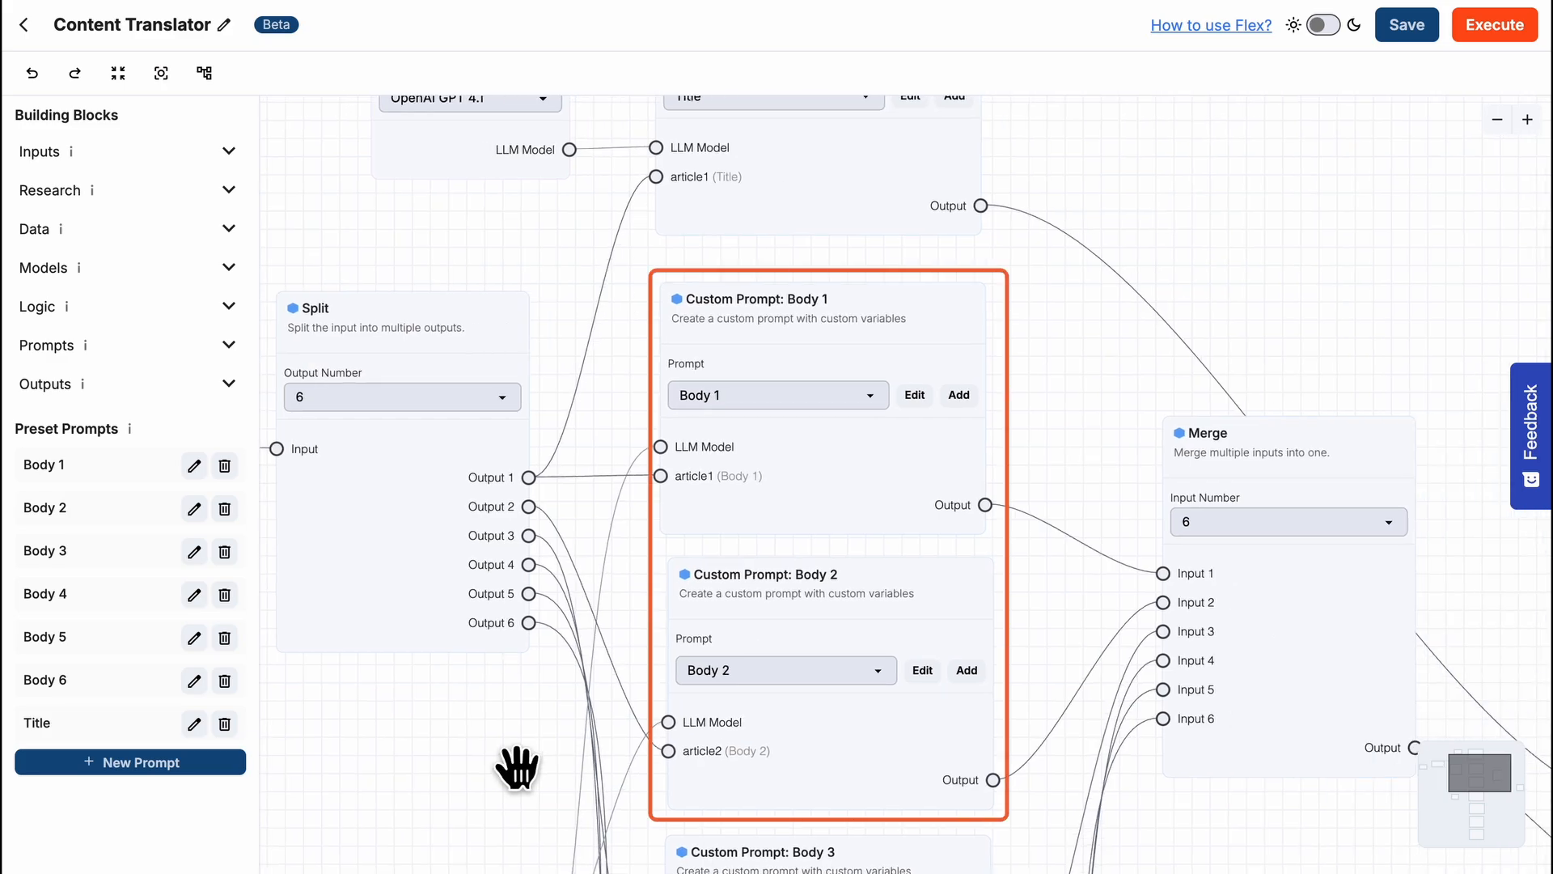
{"action": "left_click_drag", "start_coordinate": [1152, 798], "coordinate": [855, 647]}
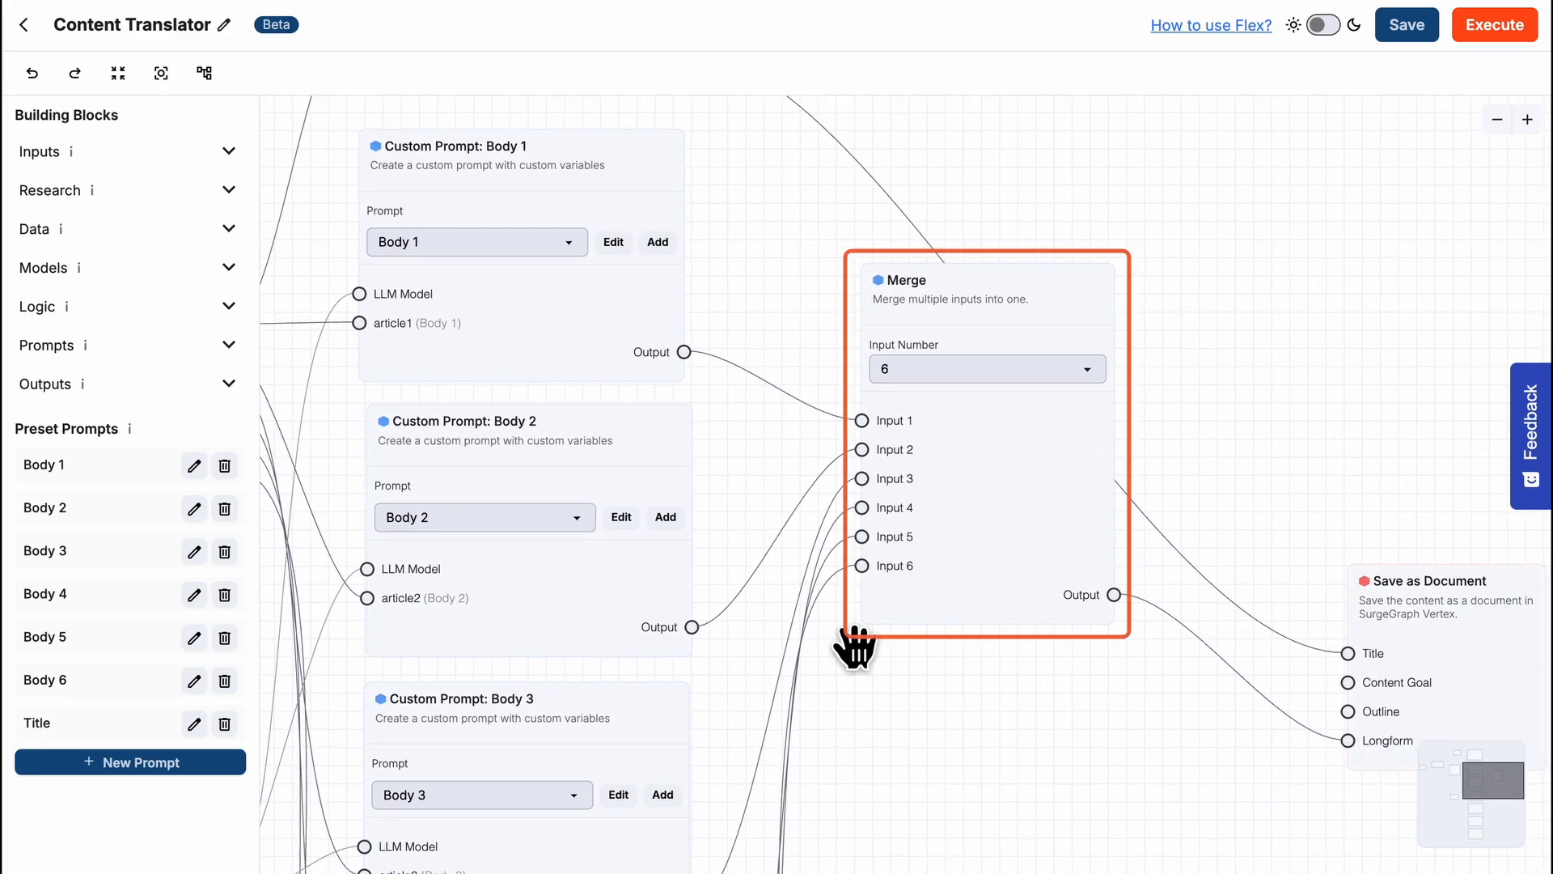
{"action": "left_click_drag", "start_coordinate": [1195, 754], "coordinate": [795, 704]}
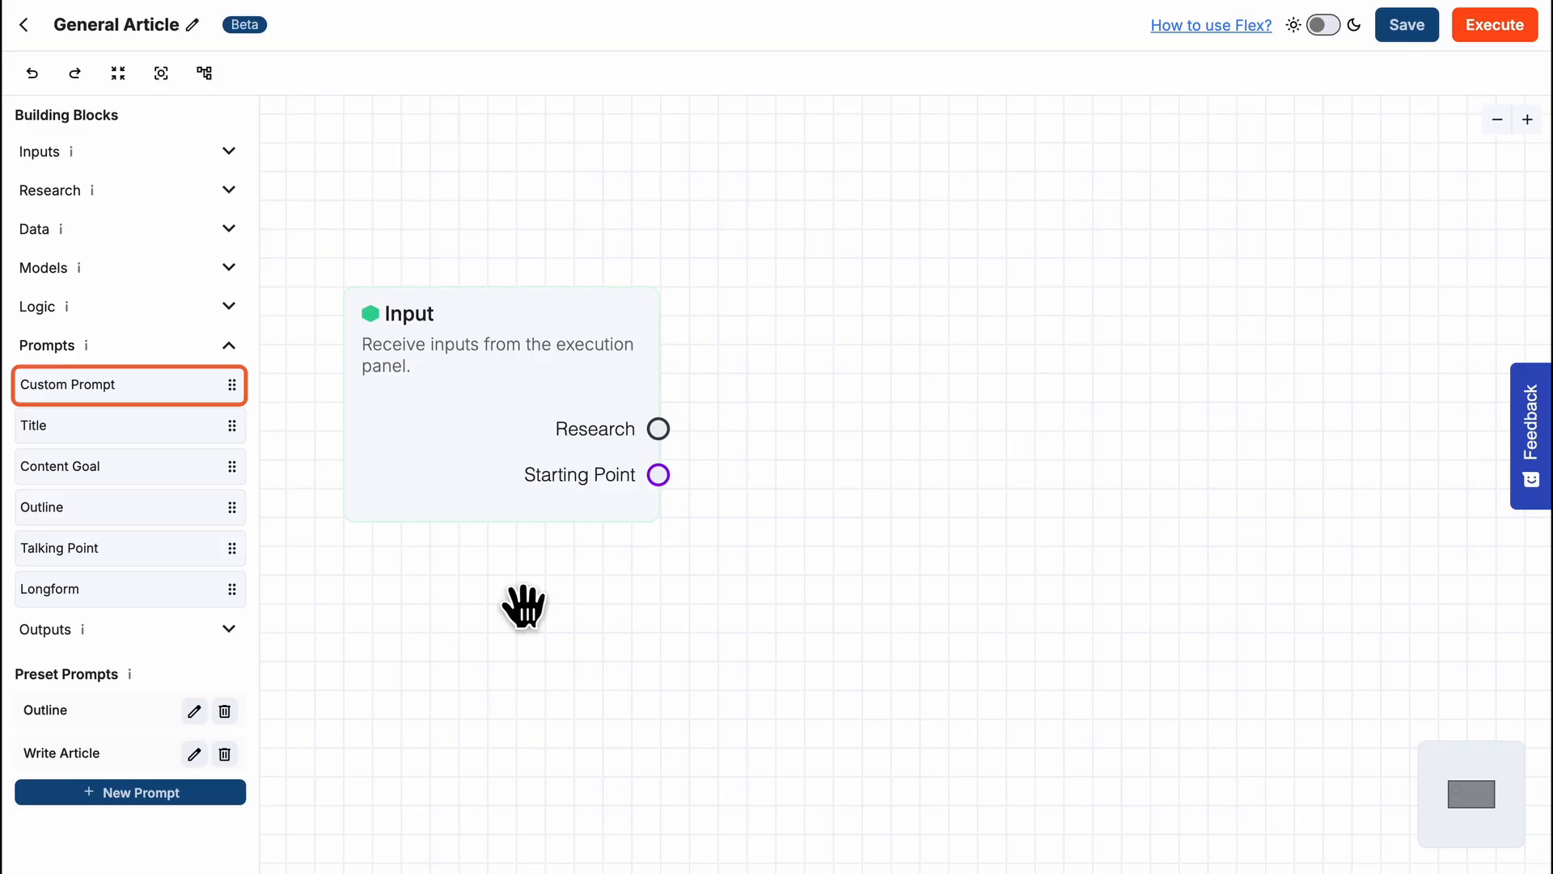
- Add a Custom Prompt block with a new preset prompt Title using #{keyword} and {outline}, and connect the Outline prompt's output to its outline input
{"action": "left_click_drag", "start_coordinate": [173, 387], "coordinate": [940, 279]}
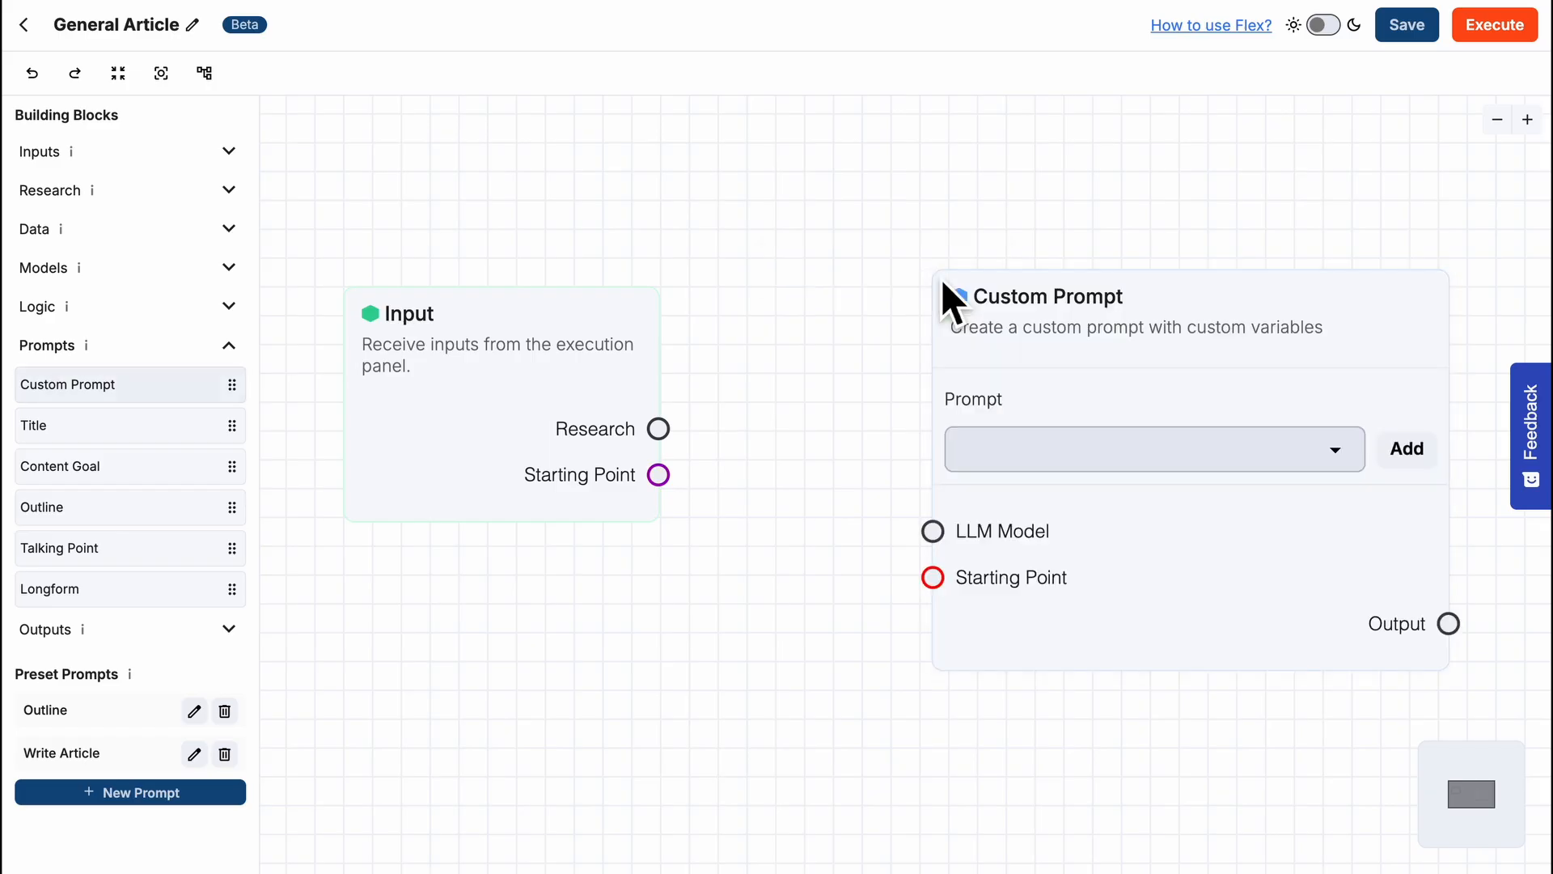
{"action": "left_click", "coordinate": [1411, 450]}
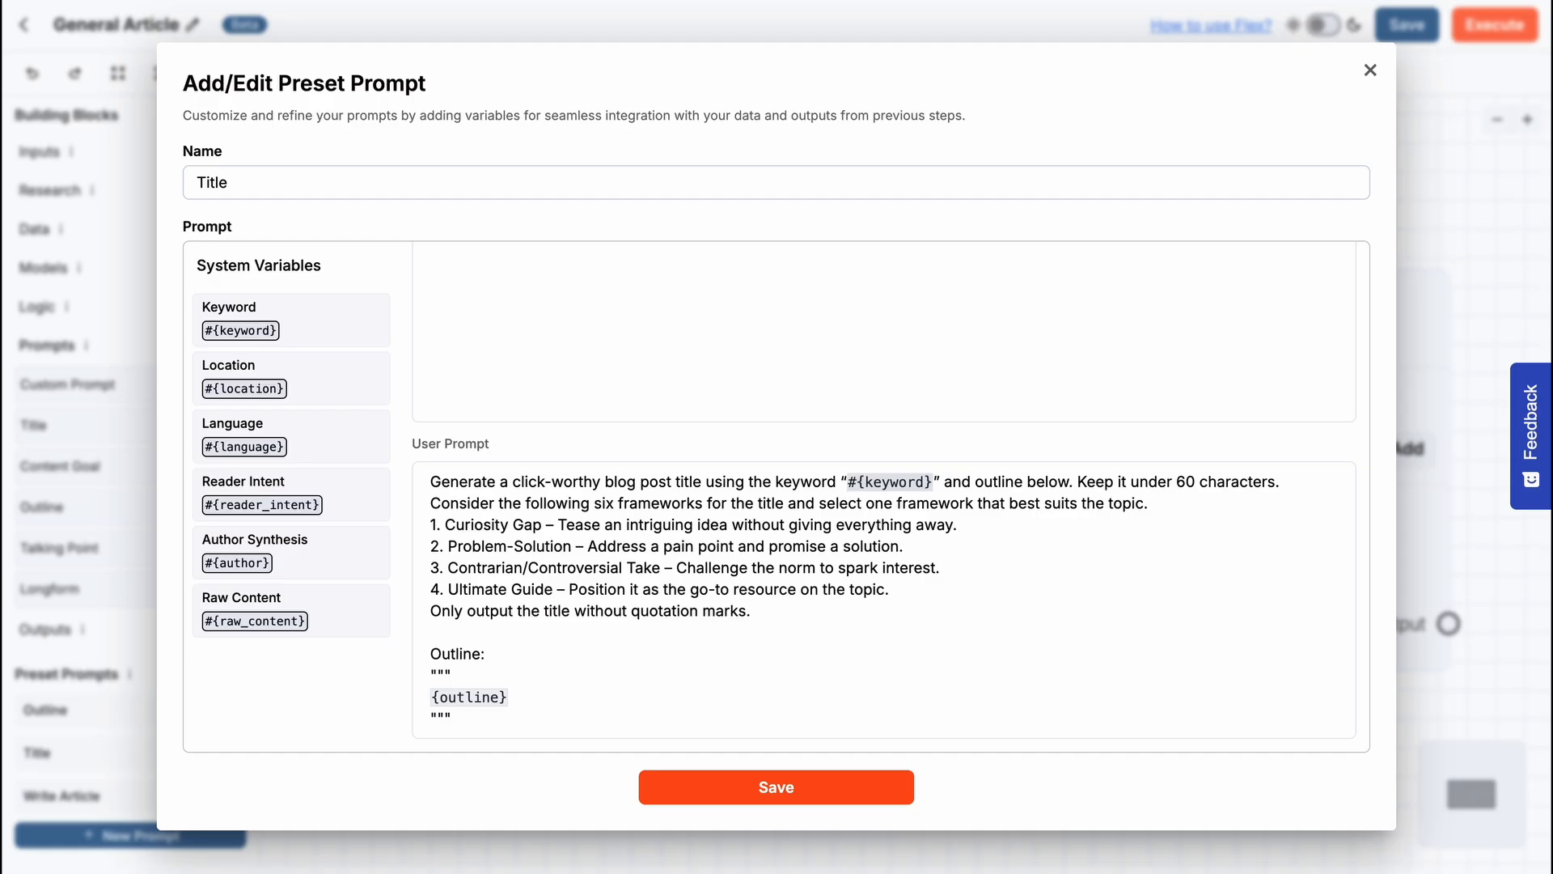
{"action": "left_click", "coordinate": [794, 789]}
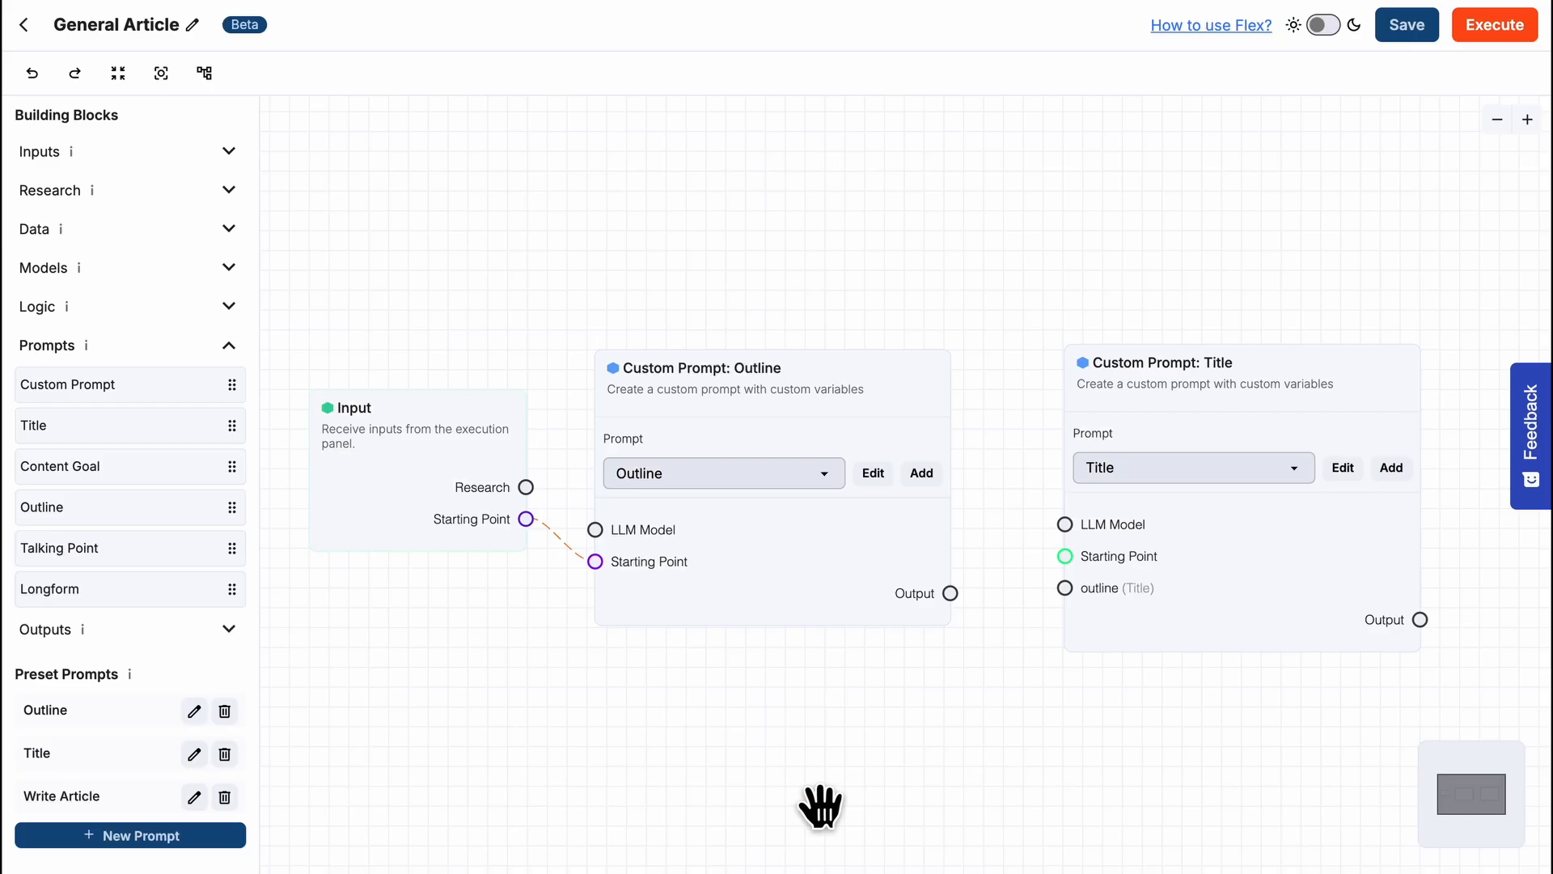
{"action": "left_click_drag", "start_coordinate": [951, 594], "coordinate": [1068, 594]}
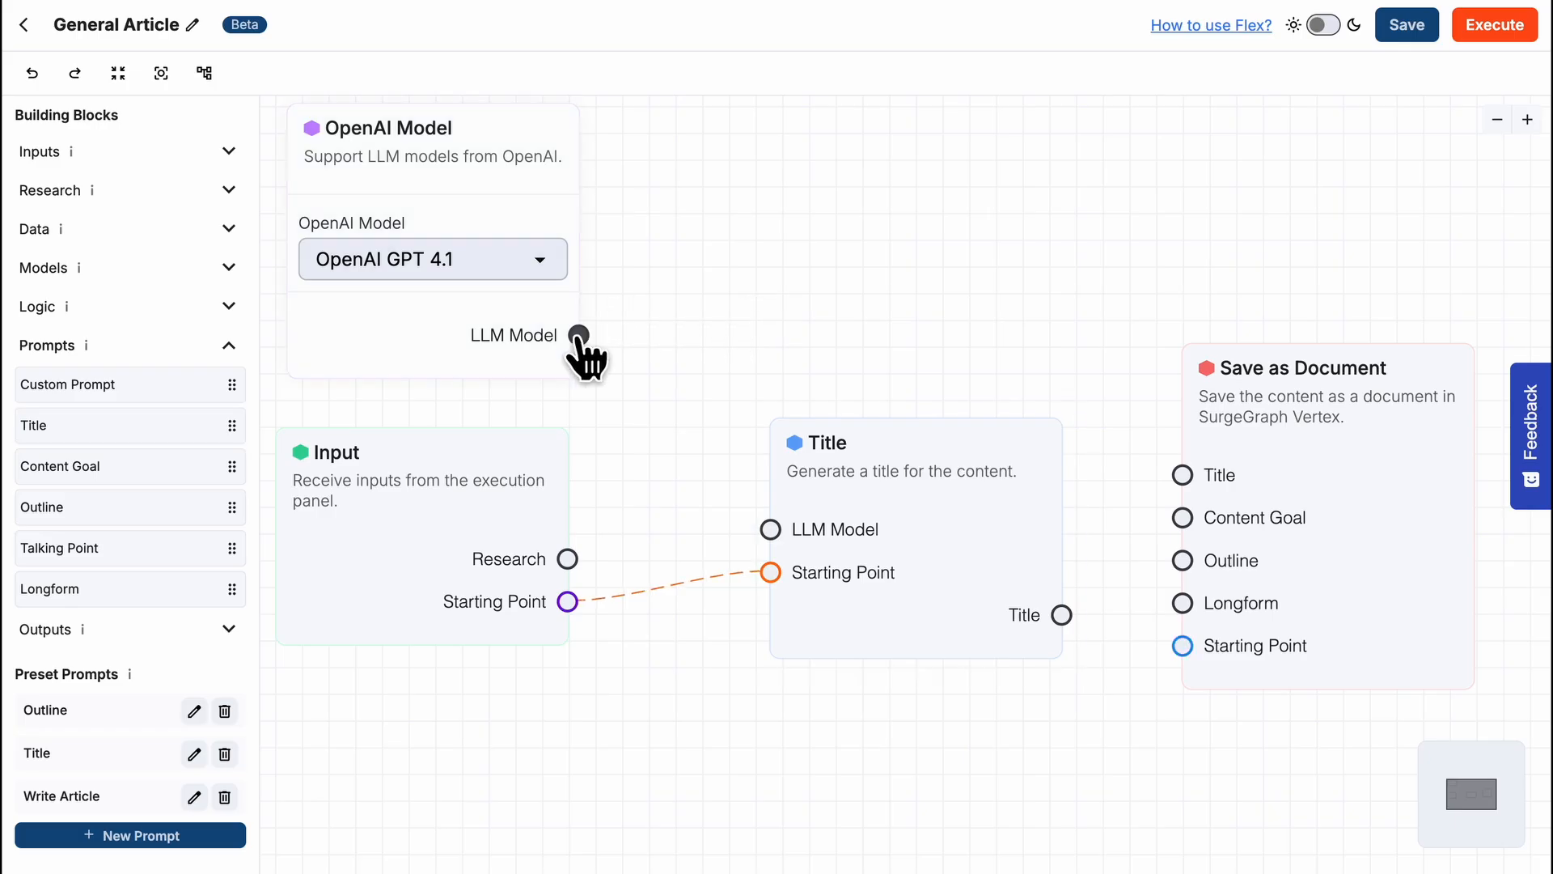
- Connect the OpenAI Model to the Title block's LLM Model input and the Title output to Save as Document's Title input
{"action": "left_click_drag", "start_coordinate": [582, 340], "coordinate": [771, 530]}
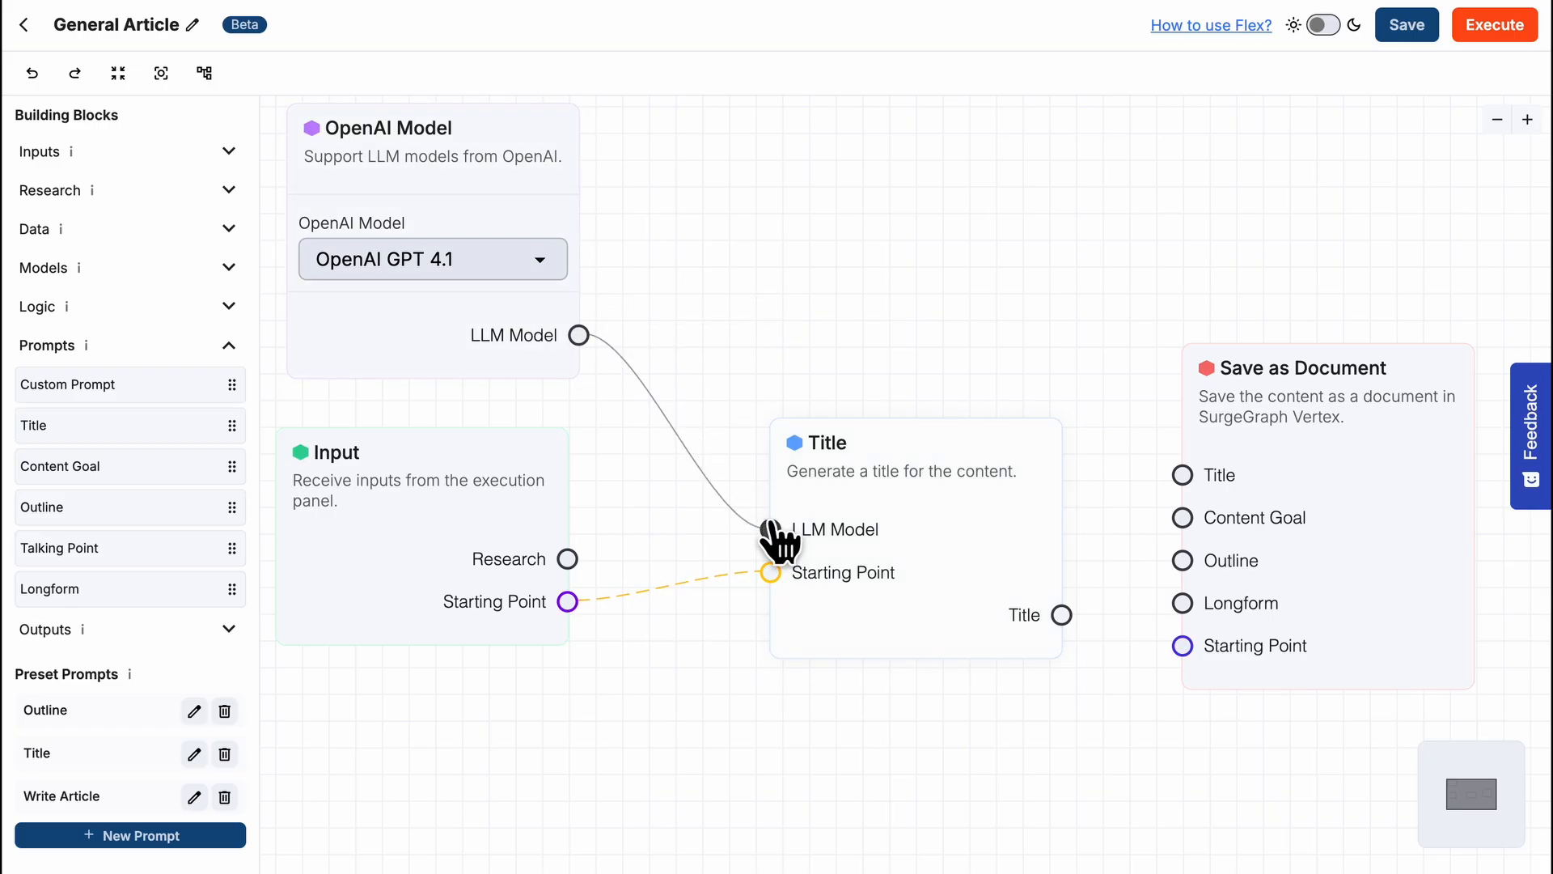
{"action": "left_click_drag", "start_coordinate": [1063, 615], "coordinate": [1181, 478]}
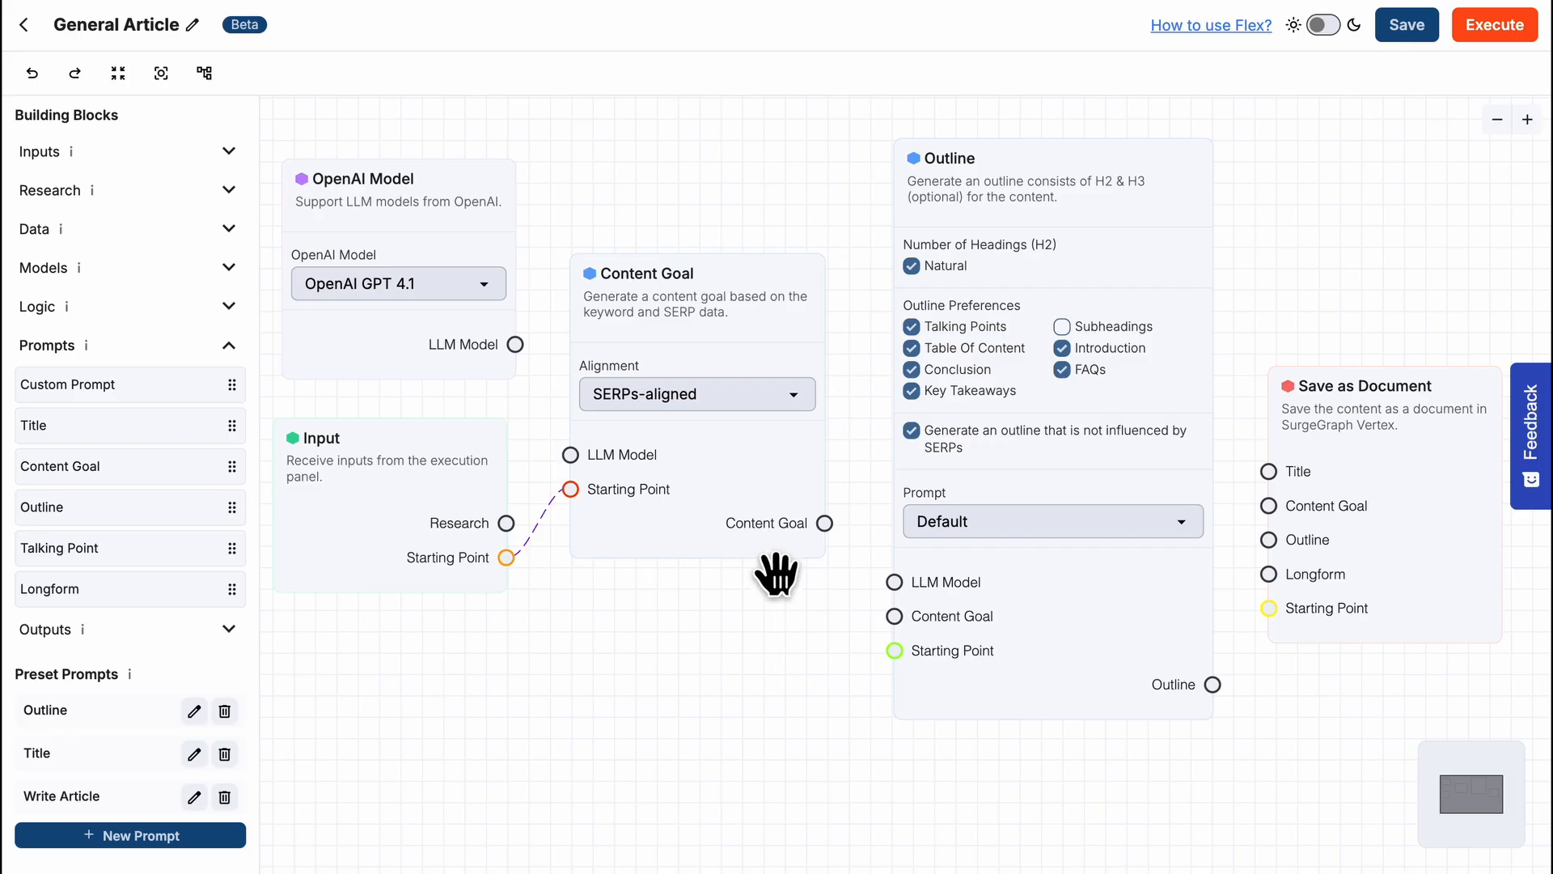
- Set the Content Goal block's alignment to Search Queries-aligned and wire it from the OpenAI Model to the Outline and Save as Document blocks' Content Goal inputs
{"action": "left_click", "coordinate": [789, 398]}
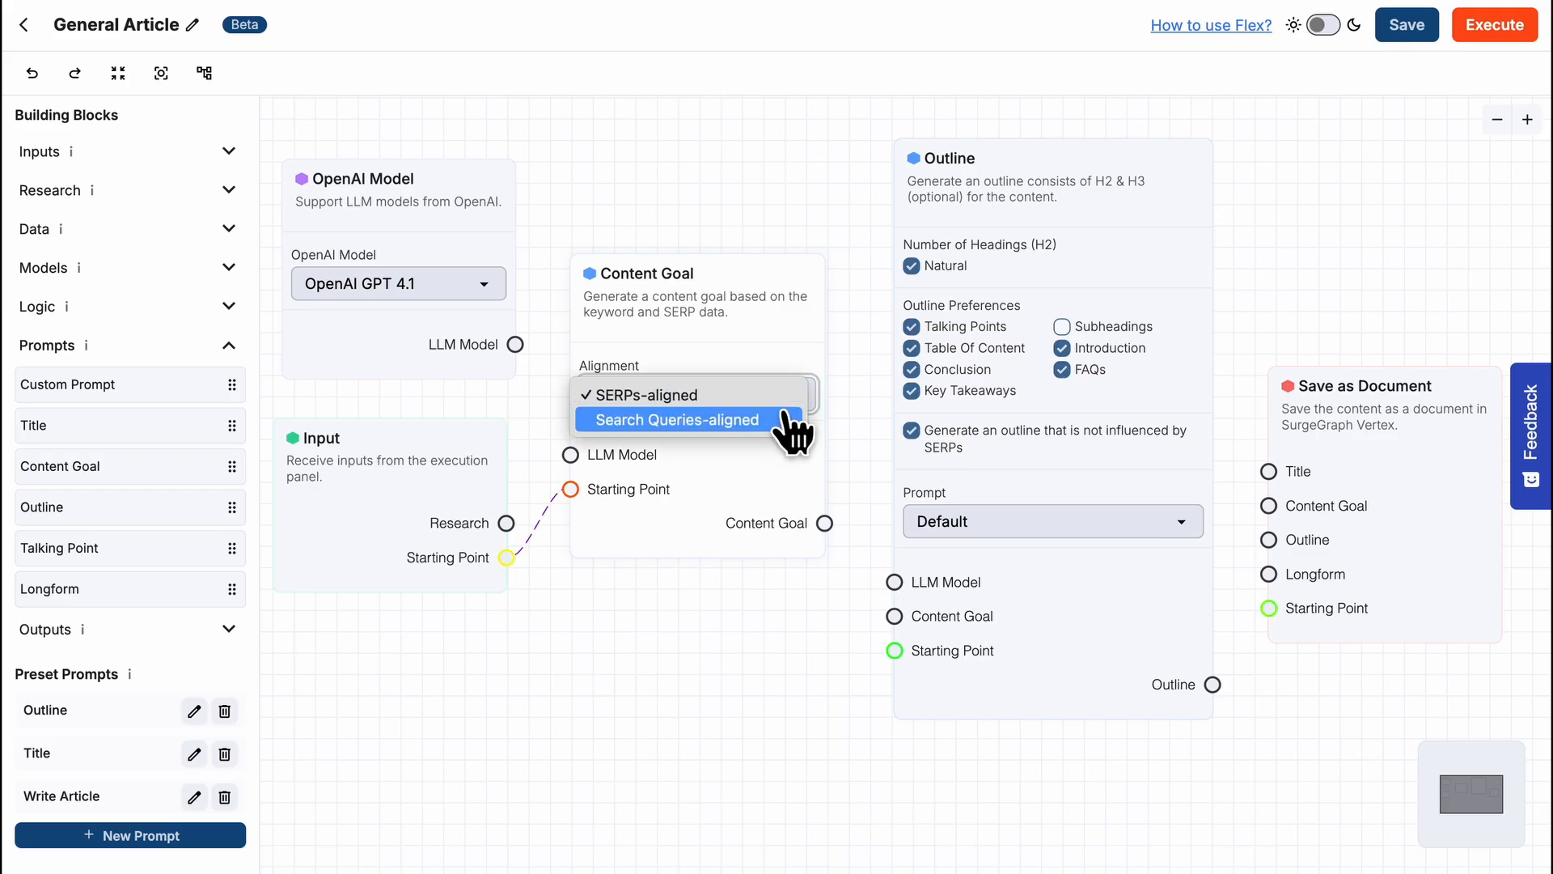
{"action": "left_click", "coordinate": [783, 423]}
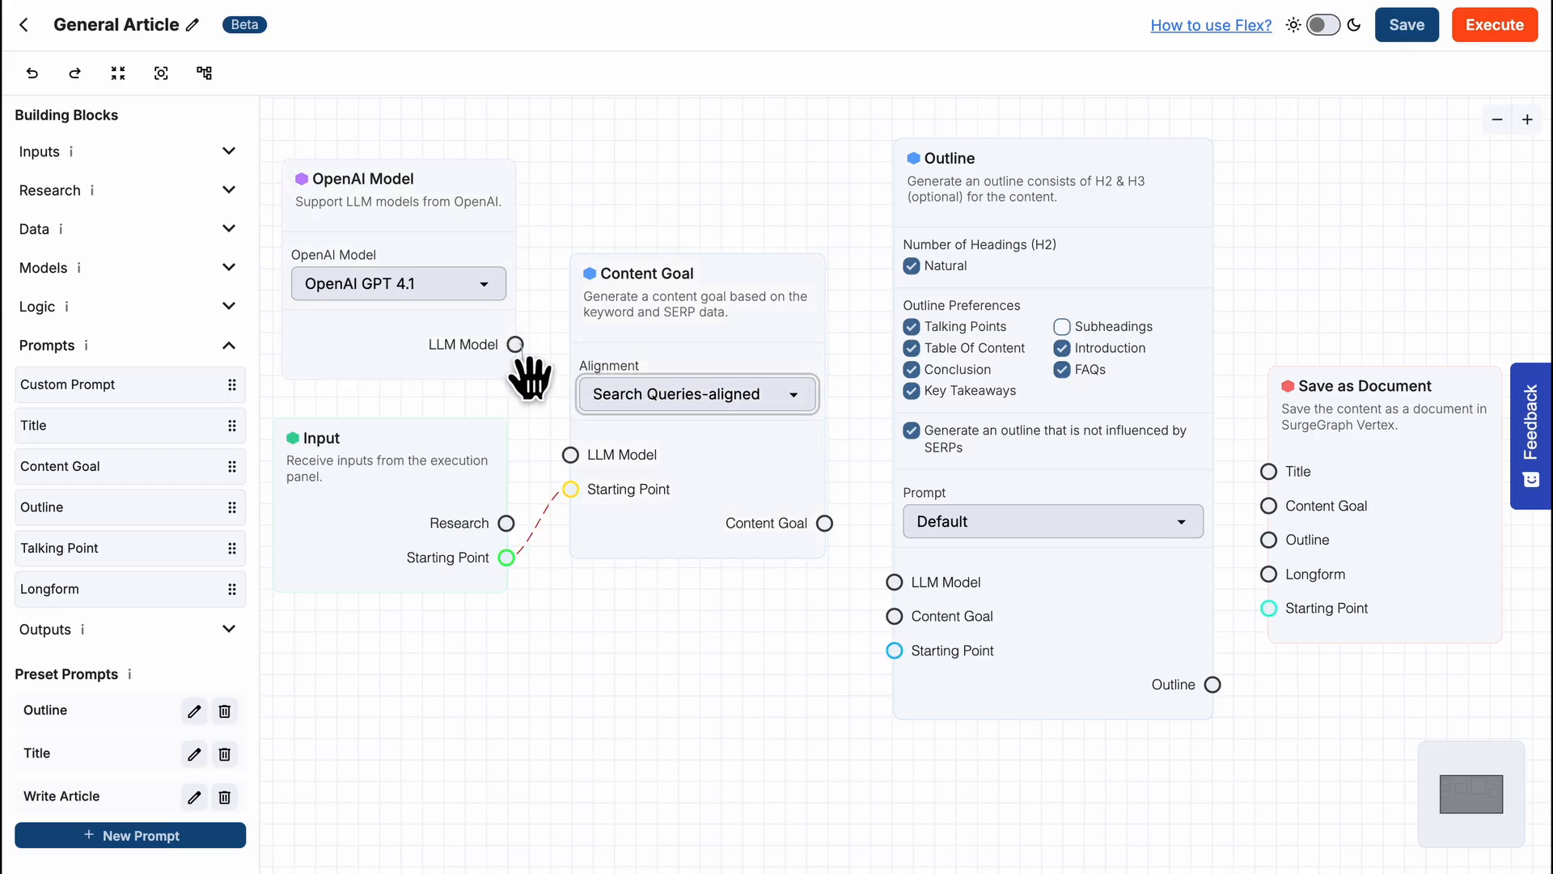
{"action": "left_click_drag", "start_coordinate": [517, 346], "coordinate": [571, 455]}
{"action": "left_click_drag", "start_coordinate": [826, 524], "coordinate": [895, 617]}
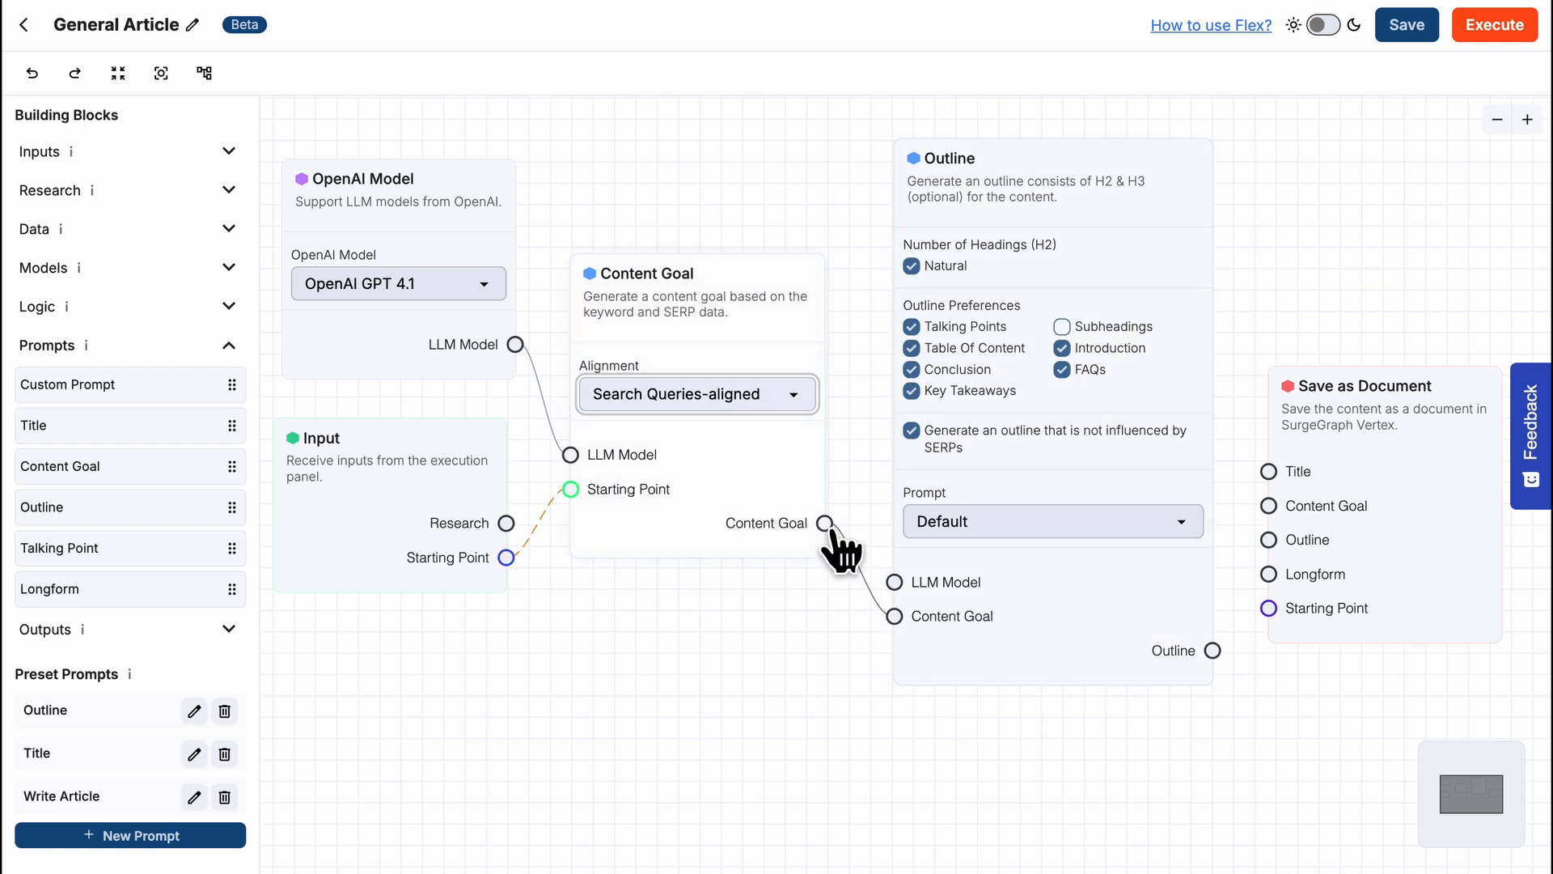
{"action": "left_click_drag", "start_coordinate": [825, 524], "coordinate": [1276, 520]}
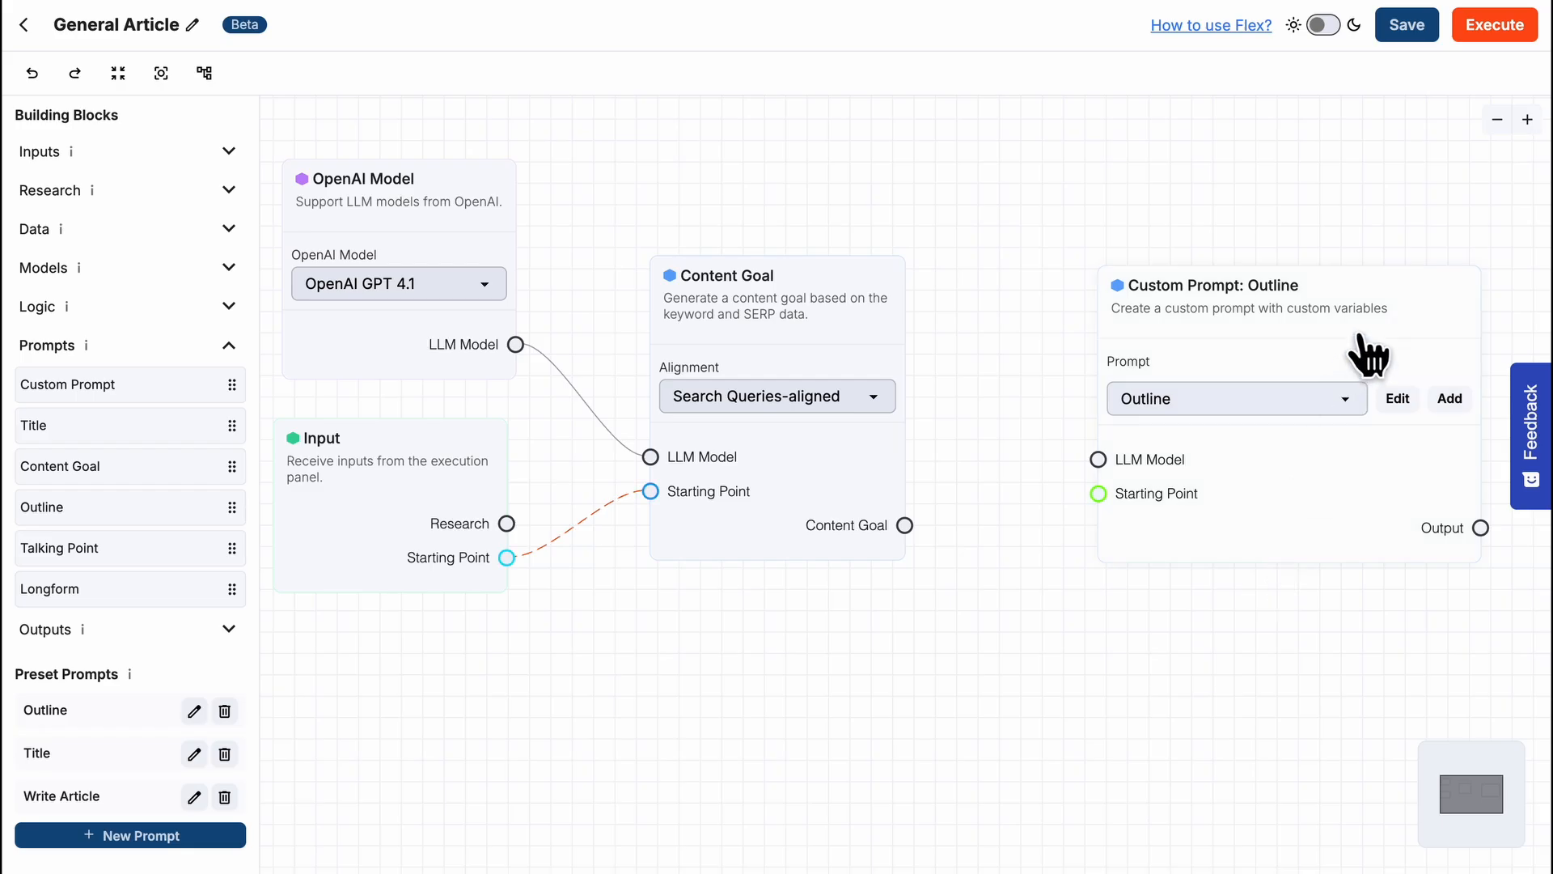
- Save the Outline preset's user prompt as 'Create an outline based on the content goal: "{content_goal}"' and connect the Content Goal output to that variable's input
{"action": "left_click", "coordinate": [1399, 399]}
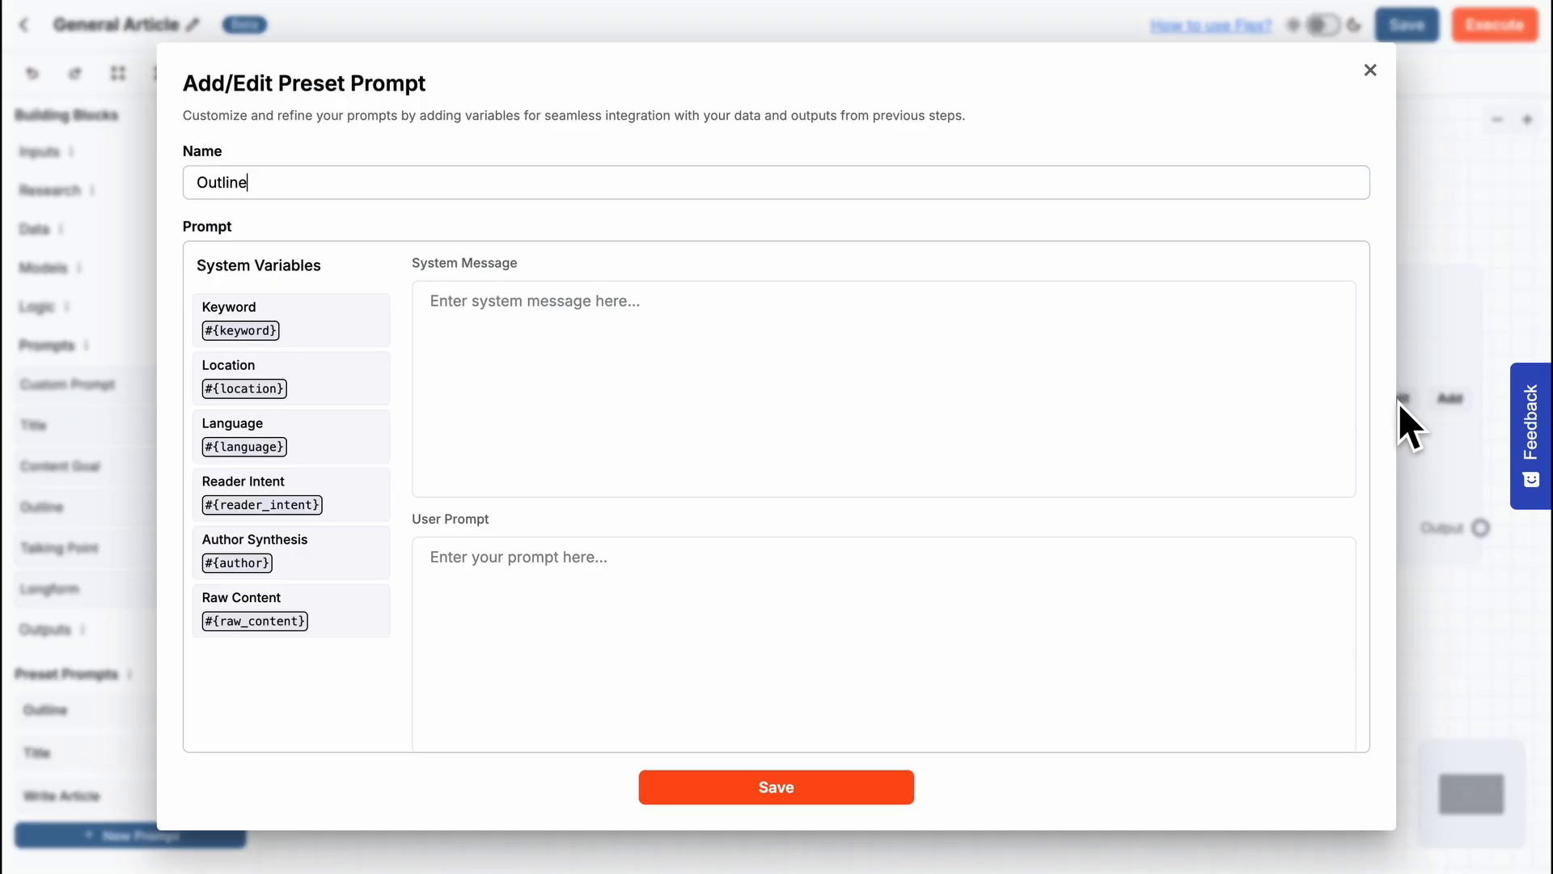
{"action": "left_click", "coordinate": [1016, 547]}
{"action": "type", "text": "Create an outline based on the content goal: \"{content_goal}\""}
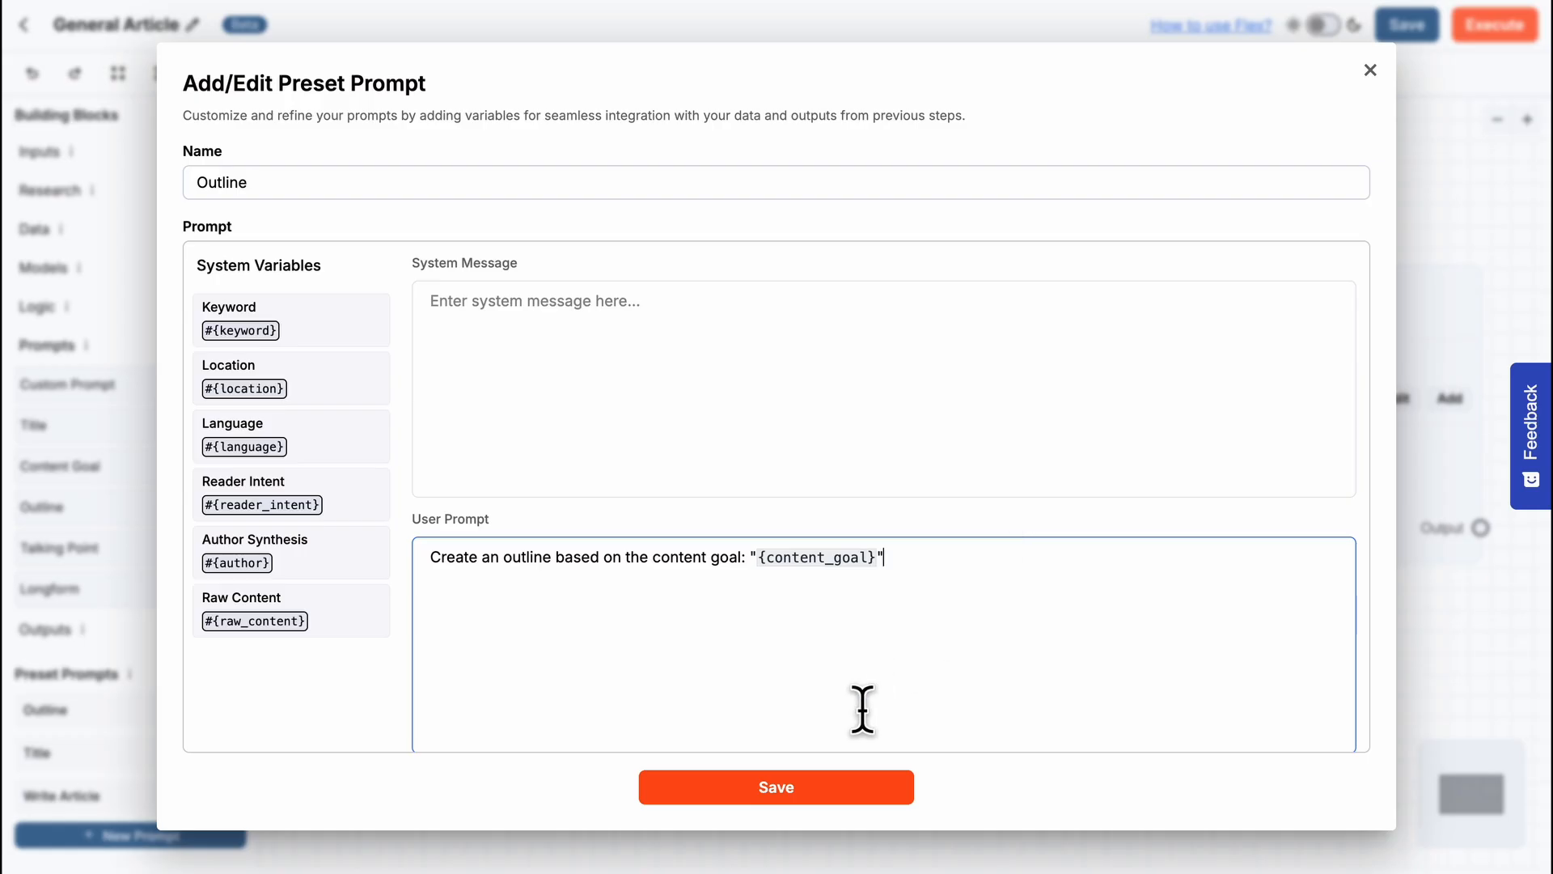
{"action": "left_click", "coordinate": [816, 789]}
{"action": "left_click_drag", "start_coordinate": [1048, 522], "coordinate": [1099, 528]}
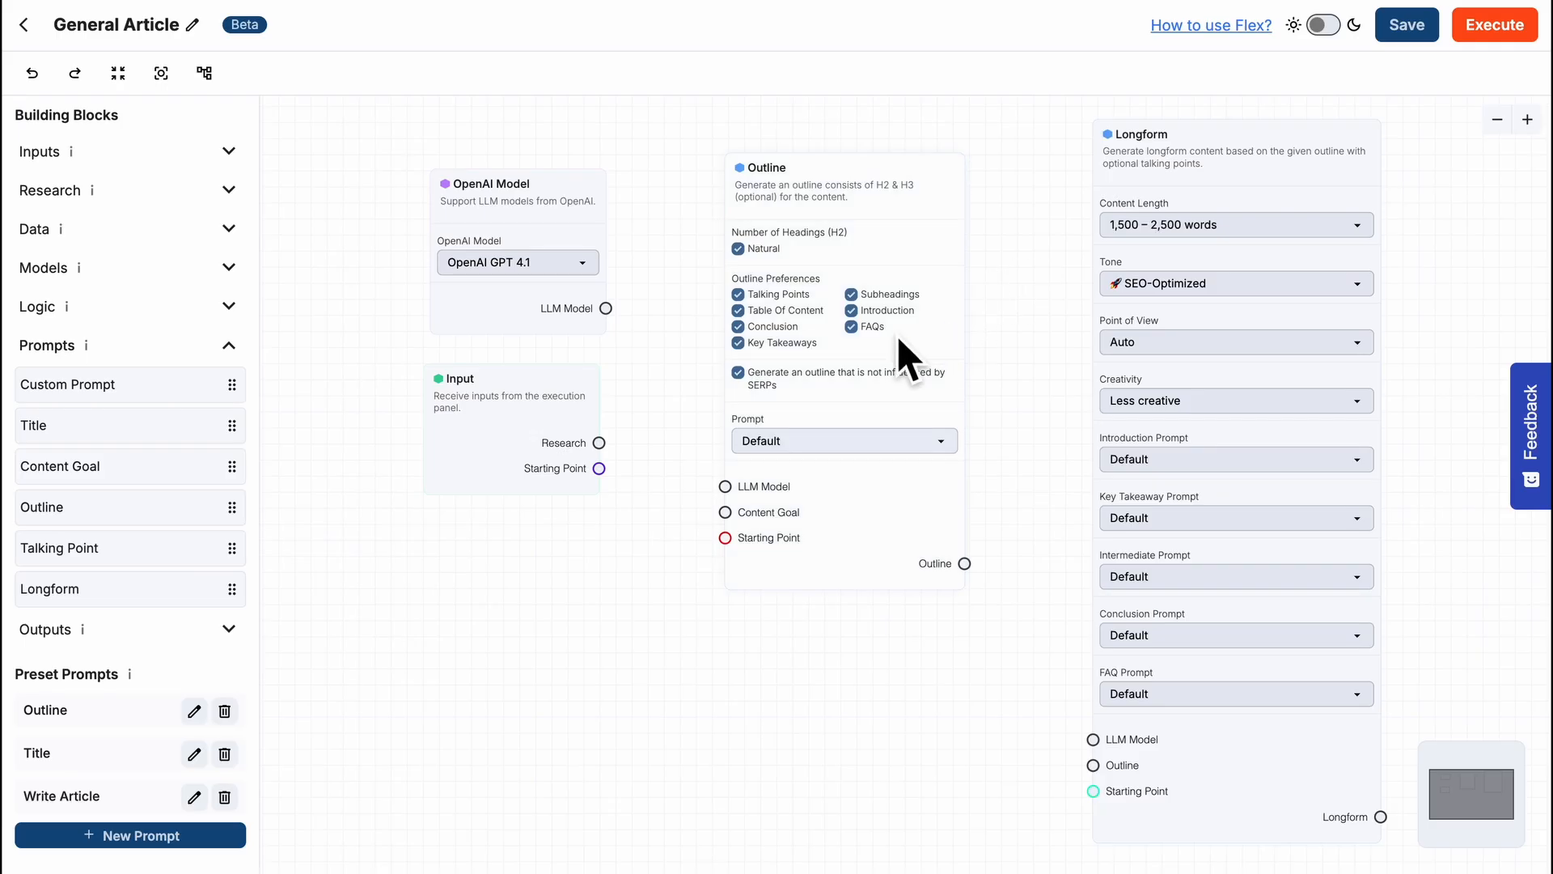
- Disable Subheadings in the Outline block's outline preferences and keep its prompt set to Default
{"action": "left_click", "coordinate": [852, 294]}
{"action": "left_click", "coordinate": [937, 441]}
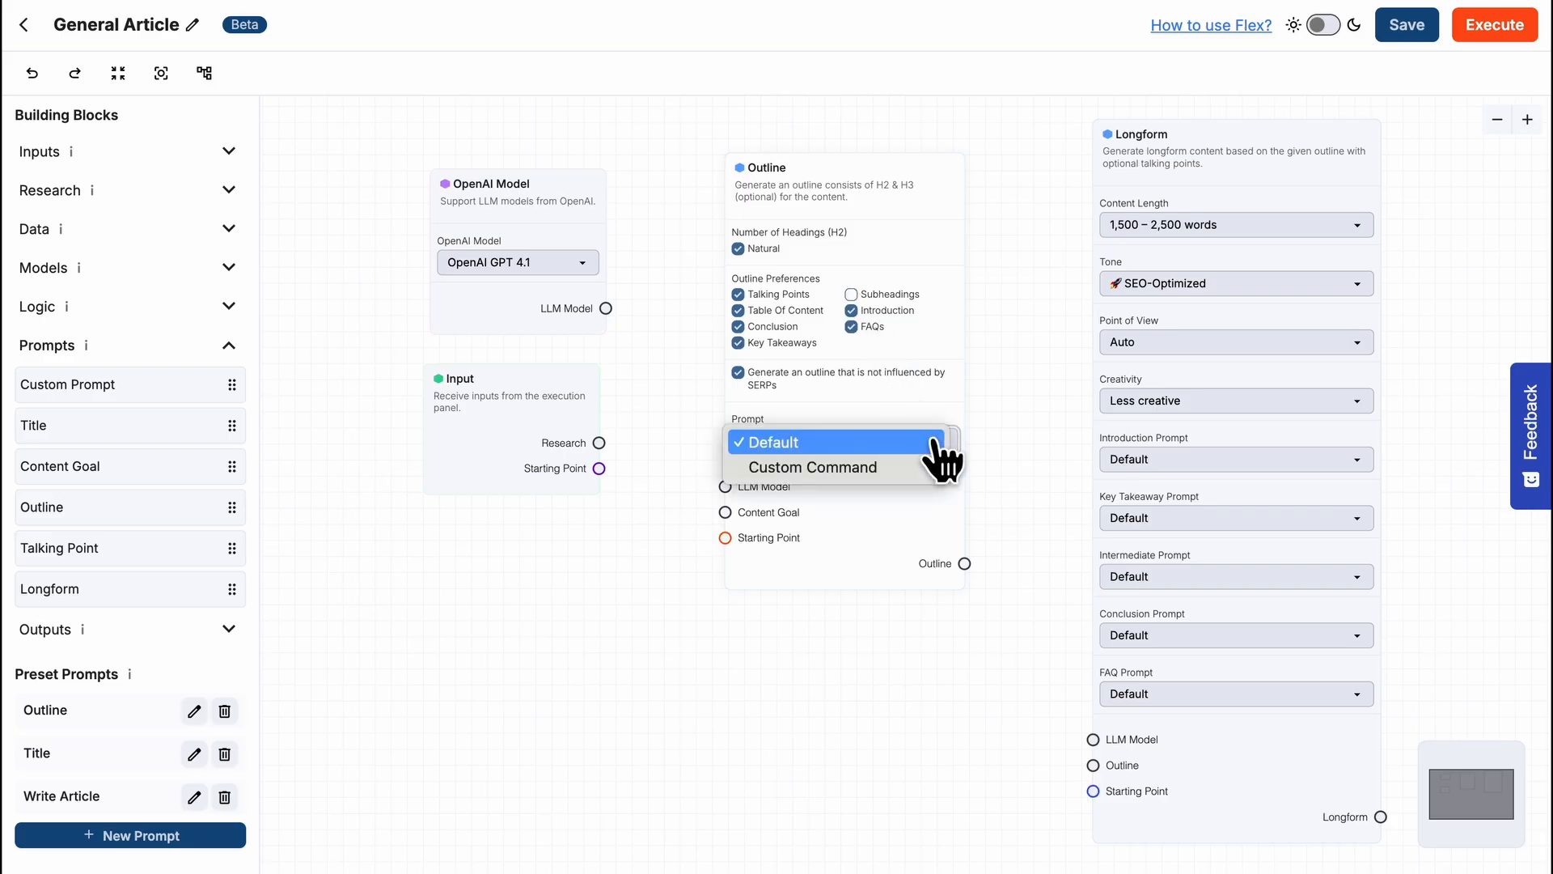
{"action": "left_click", "coordinate": [937, 445]}
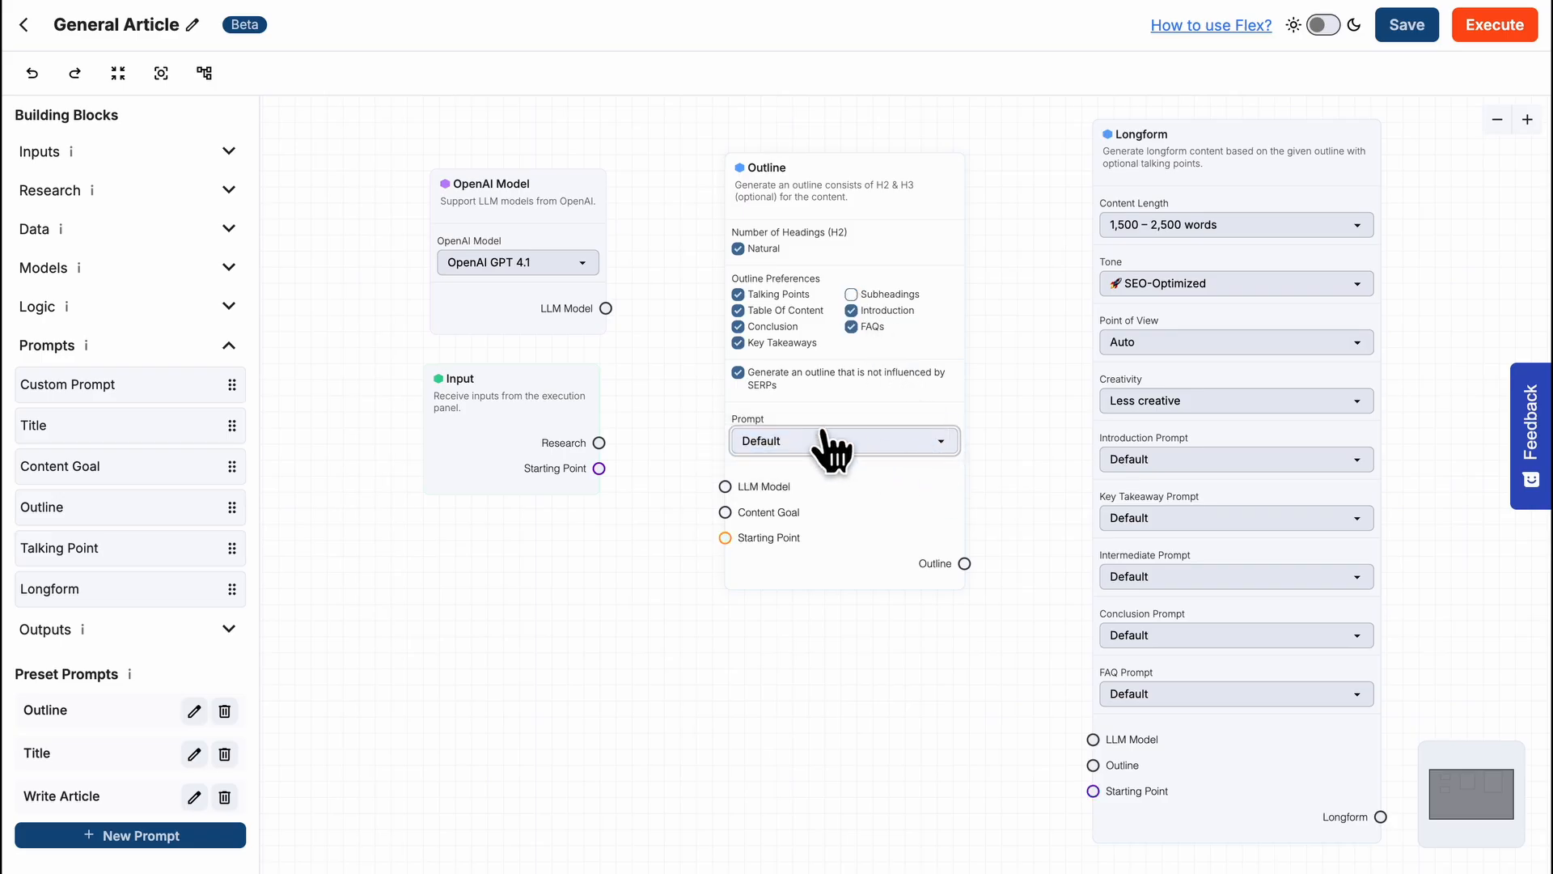
- Connect the OpenAI Model to the Outline block's LLM Model input and the Outline output to the Longform block's Outline input
{"action": "left_click_drag", "start_coordinate": [671, 401], "coordinate": [725, 486]}
{"action": "left_click_drag", "start_coordinate": [965, 564], "coordinate": [1093, 765]}
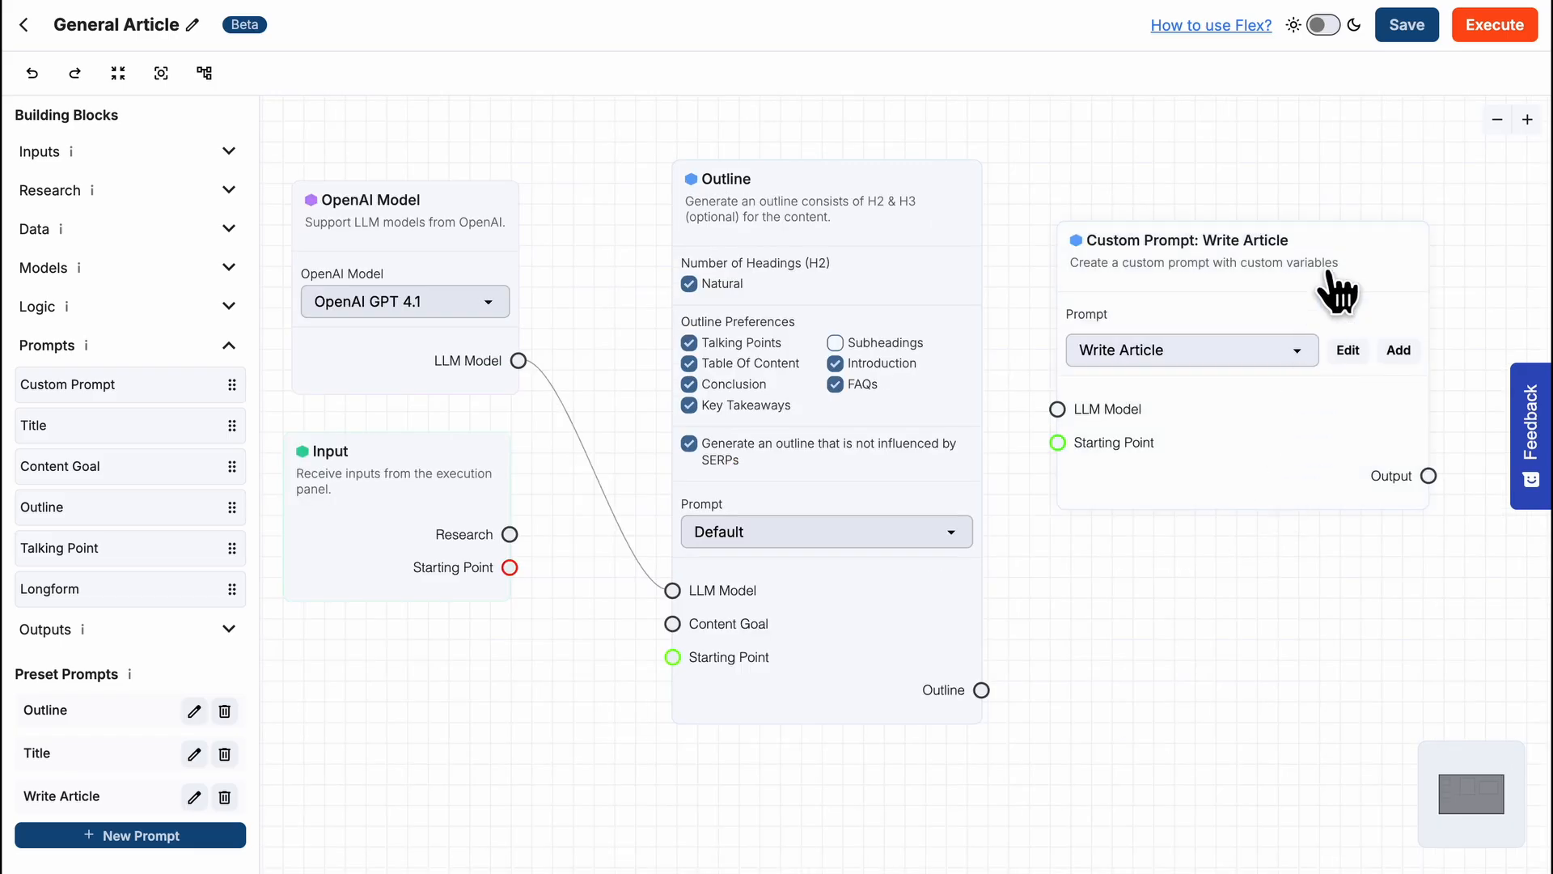
- Save the Write Article preset's user prompt as 'Write an article based on the outline below: """ {outline} """' and connect the Outline output to its outline variable
{"action": "left_click", "coordinate": [1348, 352]}
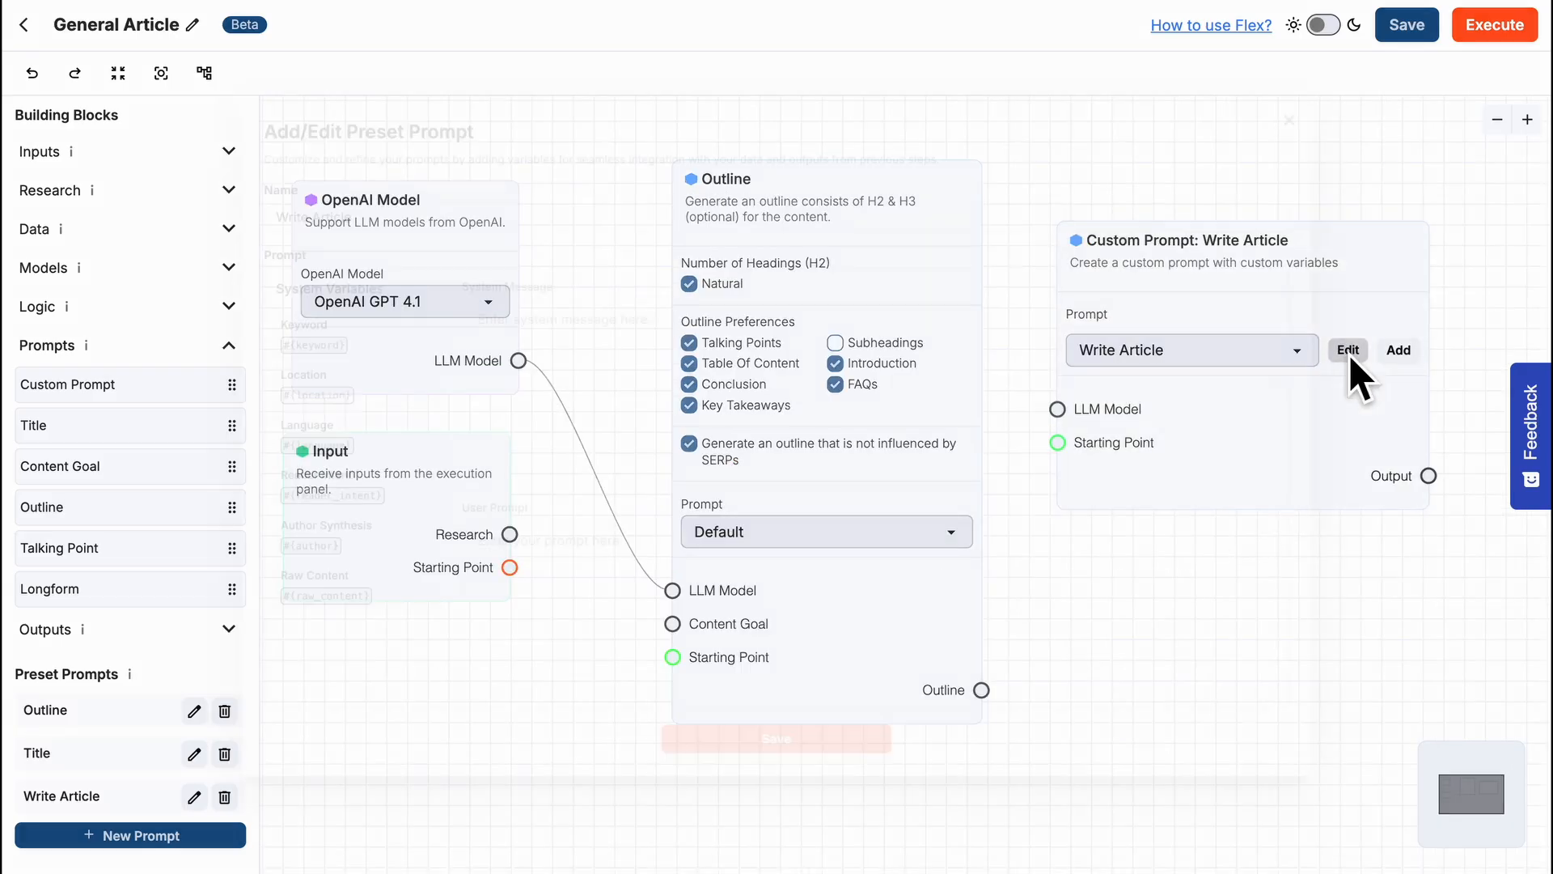
{"action": "left_click", "coordinate": [866, 570]}
{"action": "type", "text": "Write an article based on the outline below: \"\"\" {outline} \"\"\""}
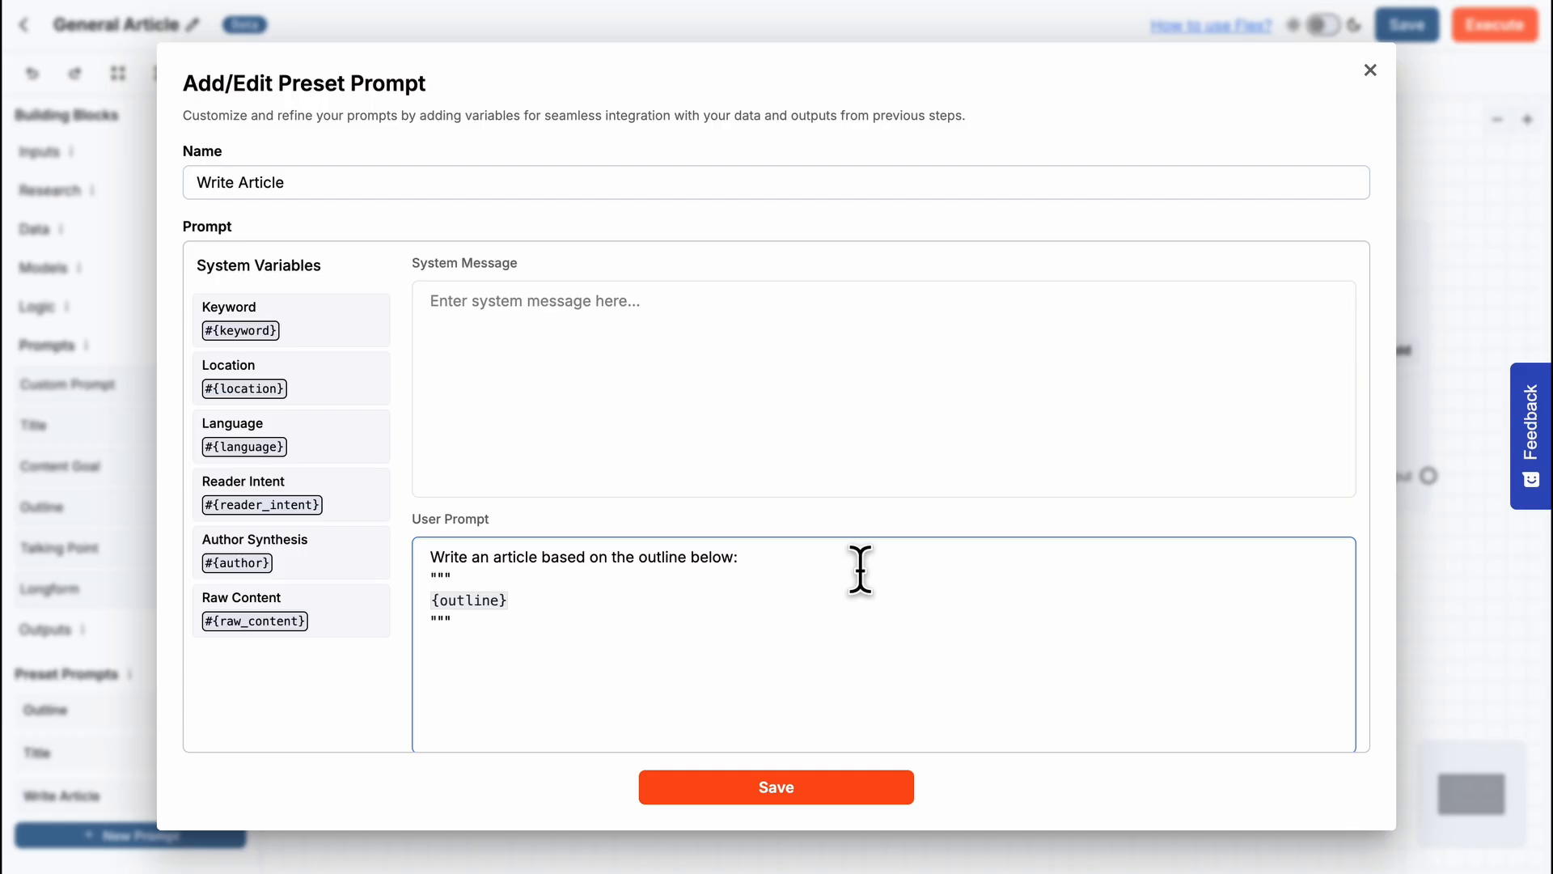
{"action": "left_click", "coordinate": [776, 786]}
{"action": "left_click_drag", "start_coordinate": [981, 690], "coordinate": [1059, 482]}
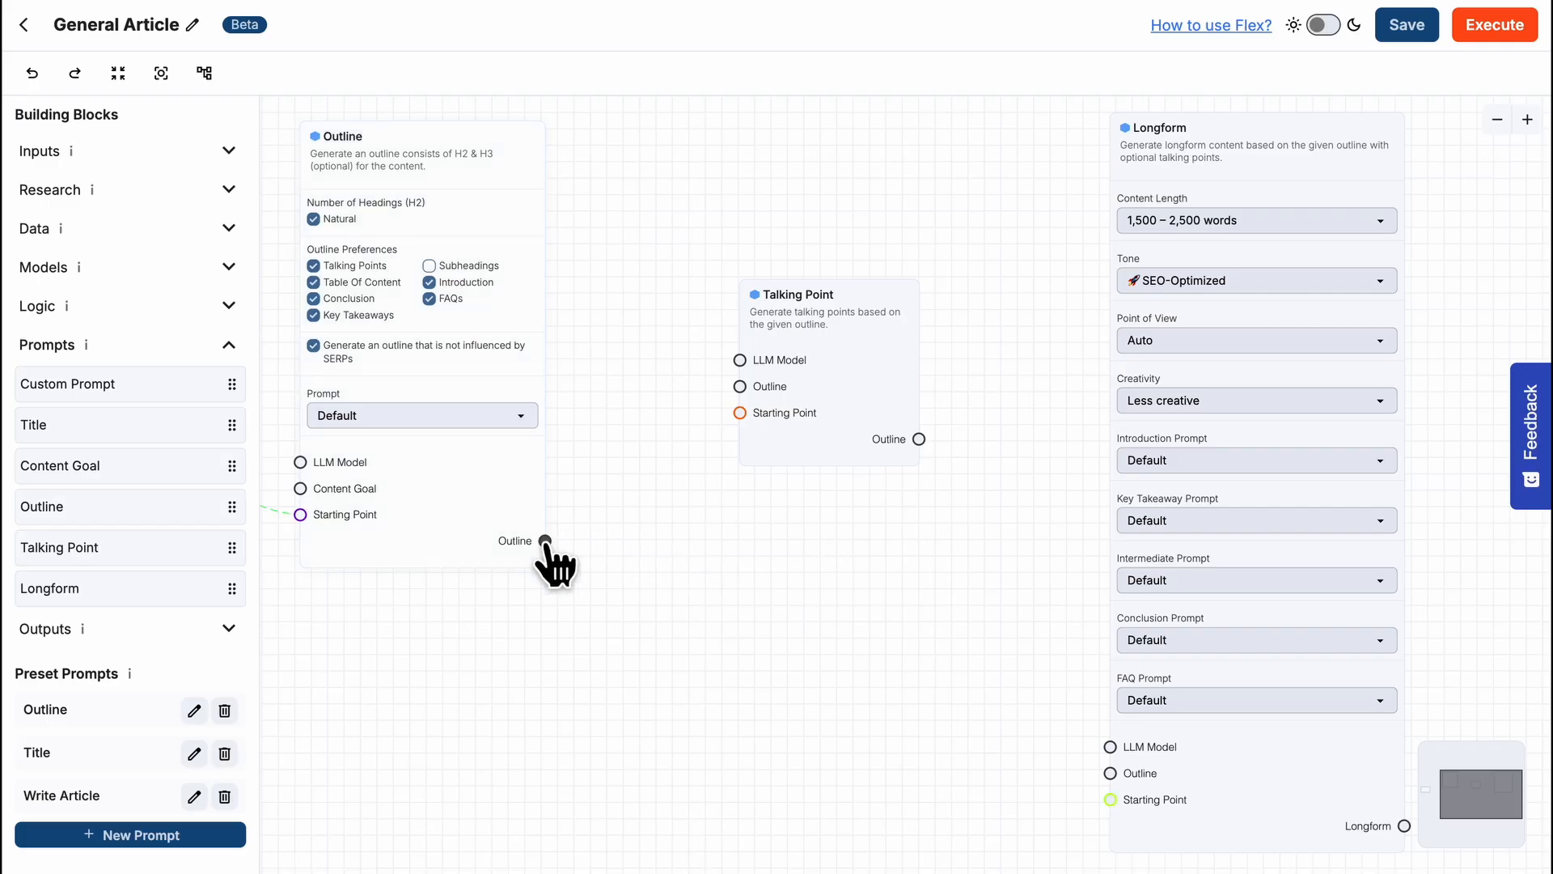
- Wire the Longform block: Outline through Talking Point to its Outline input, OpenAI Model to its LLM Model input, its output to Save as Document's Longform
{"action": "left_click_drag", "start_coordinate": [545, 540], "coordinate": [740, 386]}
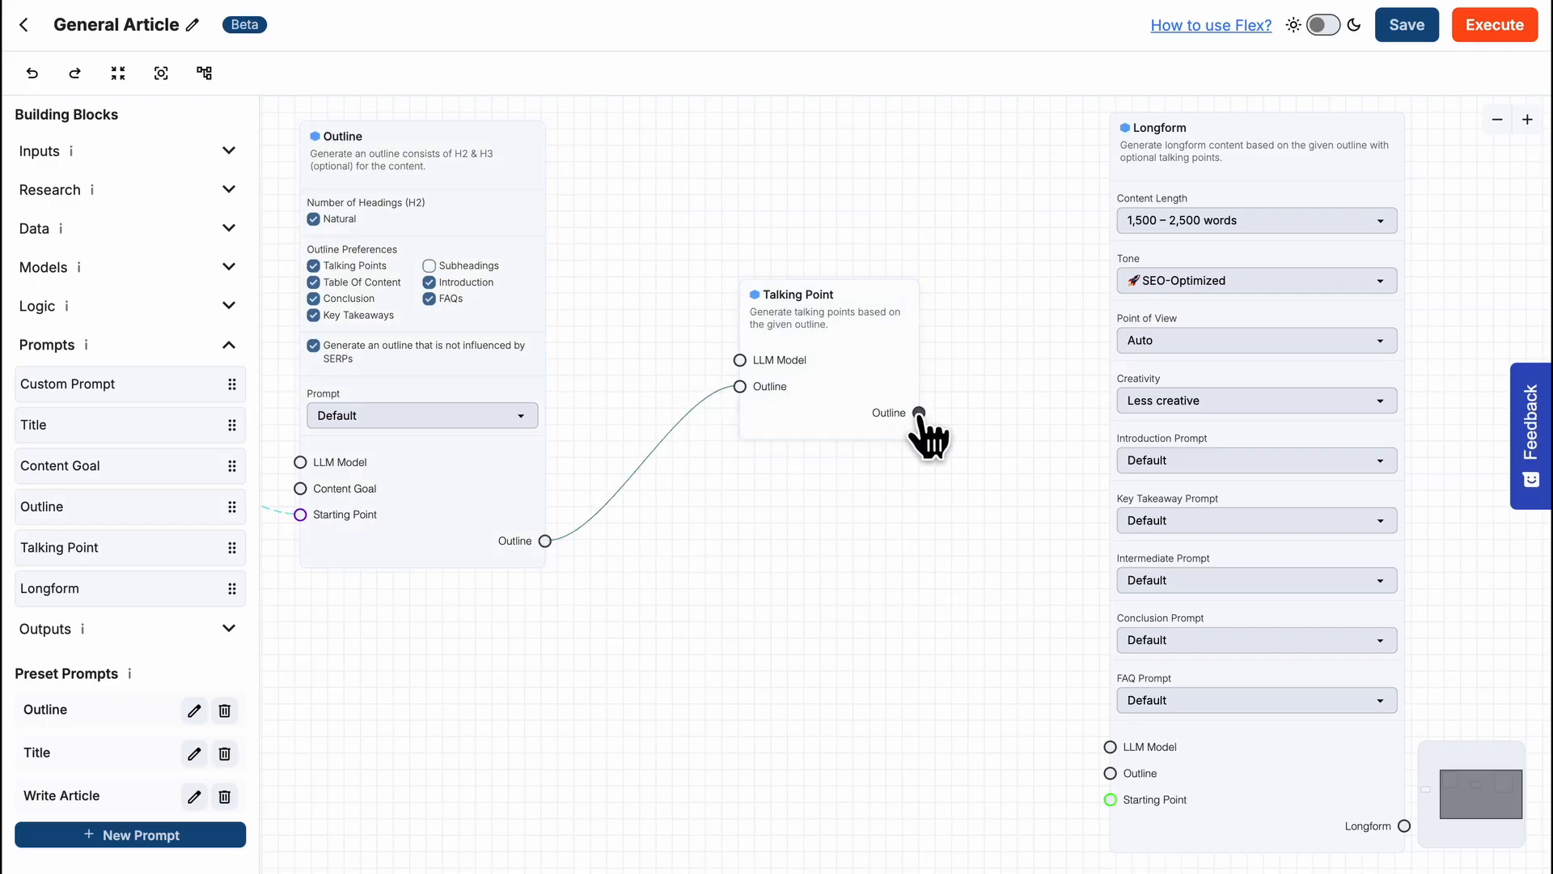
{"action": "left_click_drag", "start_coordinate": [919, 413], "coordinate": [1111, 773]}
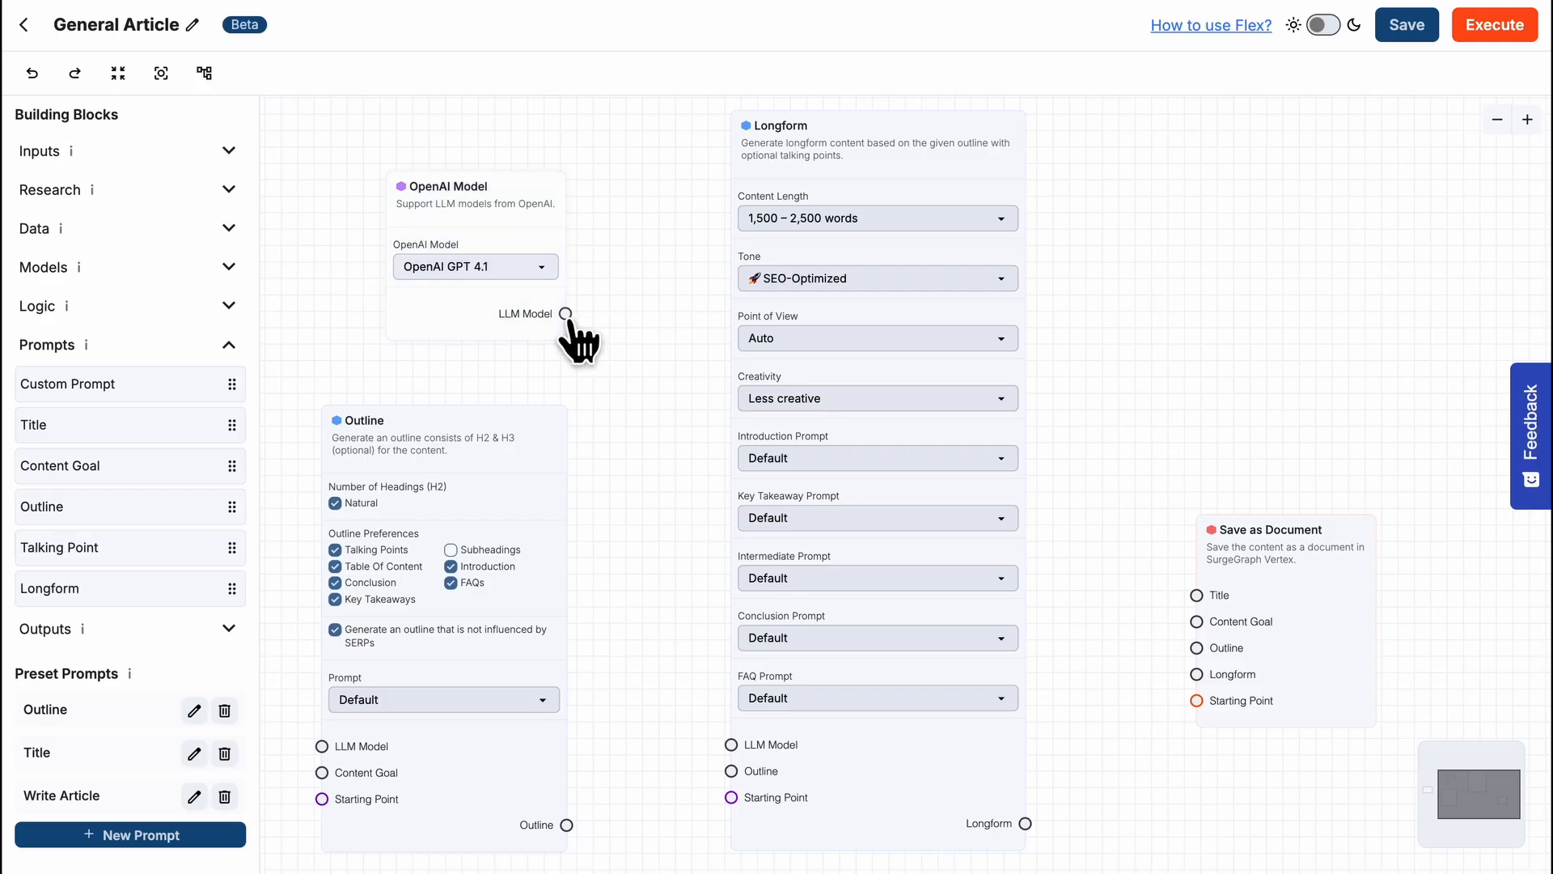
{"action": "left_click_drag", "start_coordinate": [565, 313], "coordinate": [731, 746]}
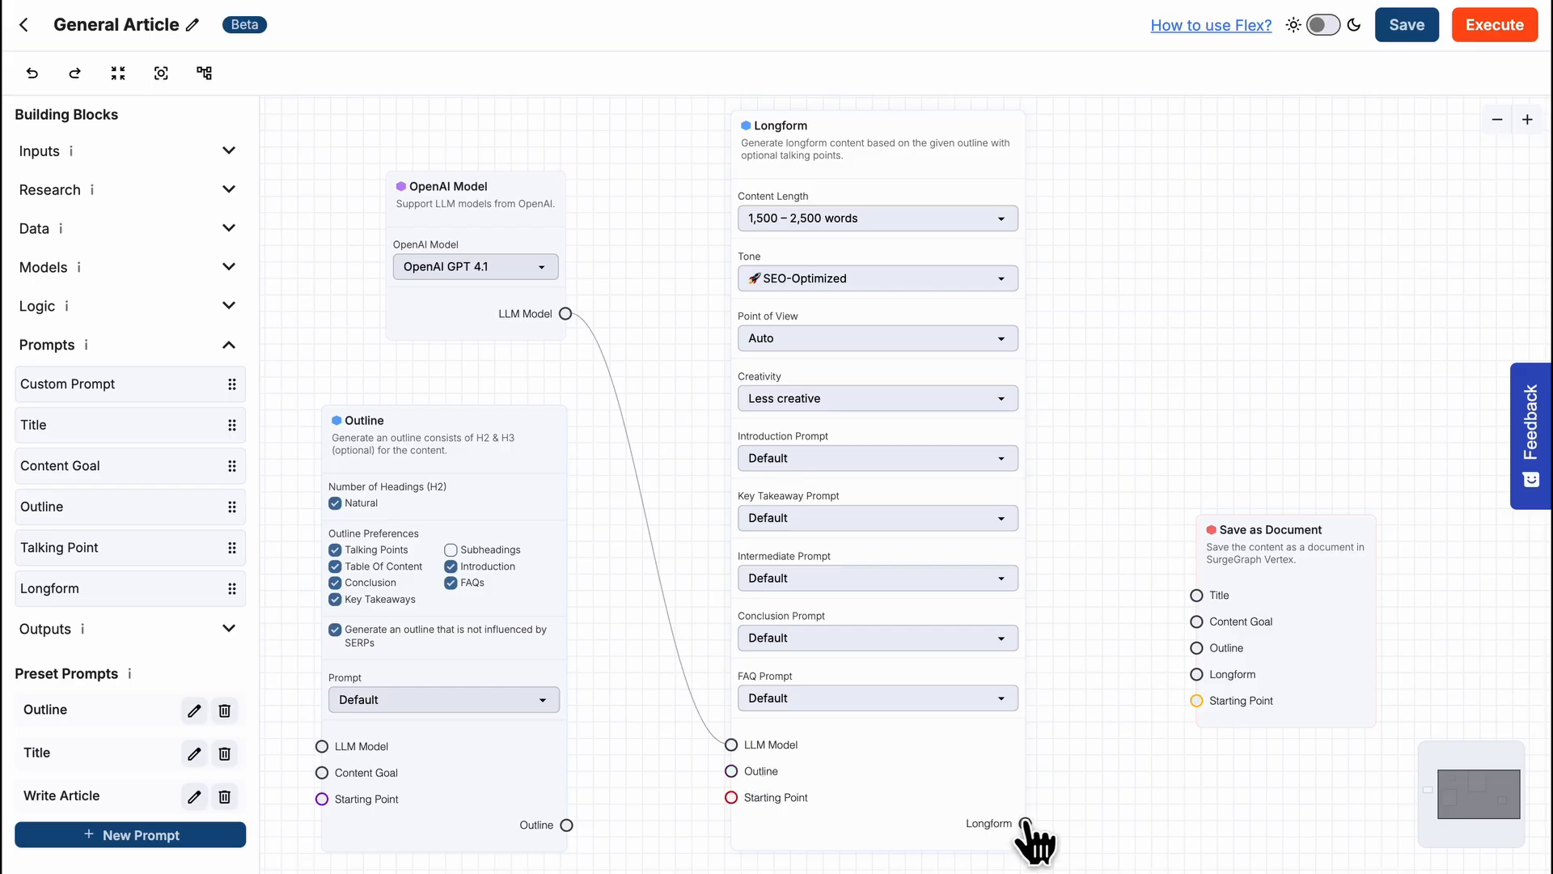
{"action": "left_click_drag", "start_coordinate": [1025, 823], "coordinate": [1197, 676]}
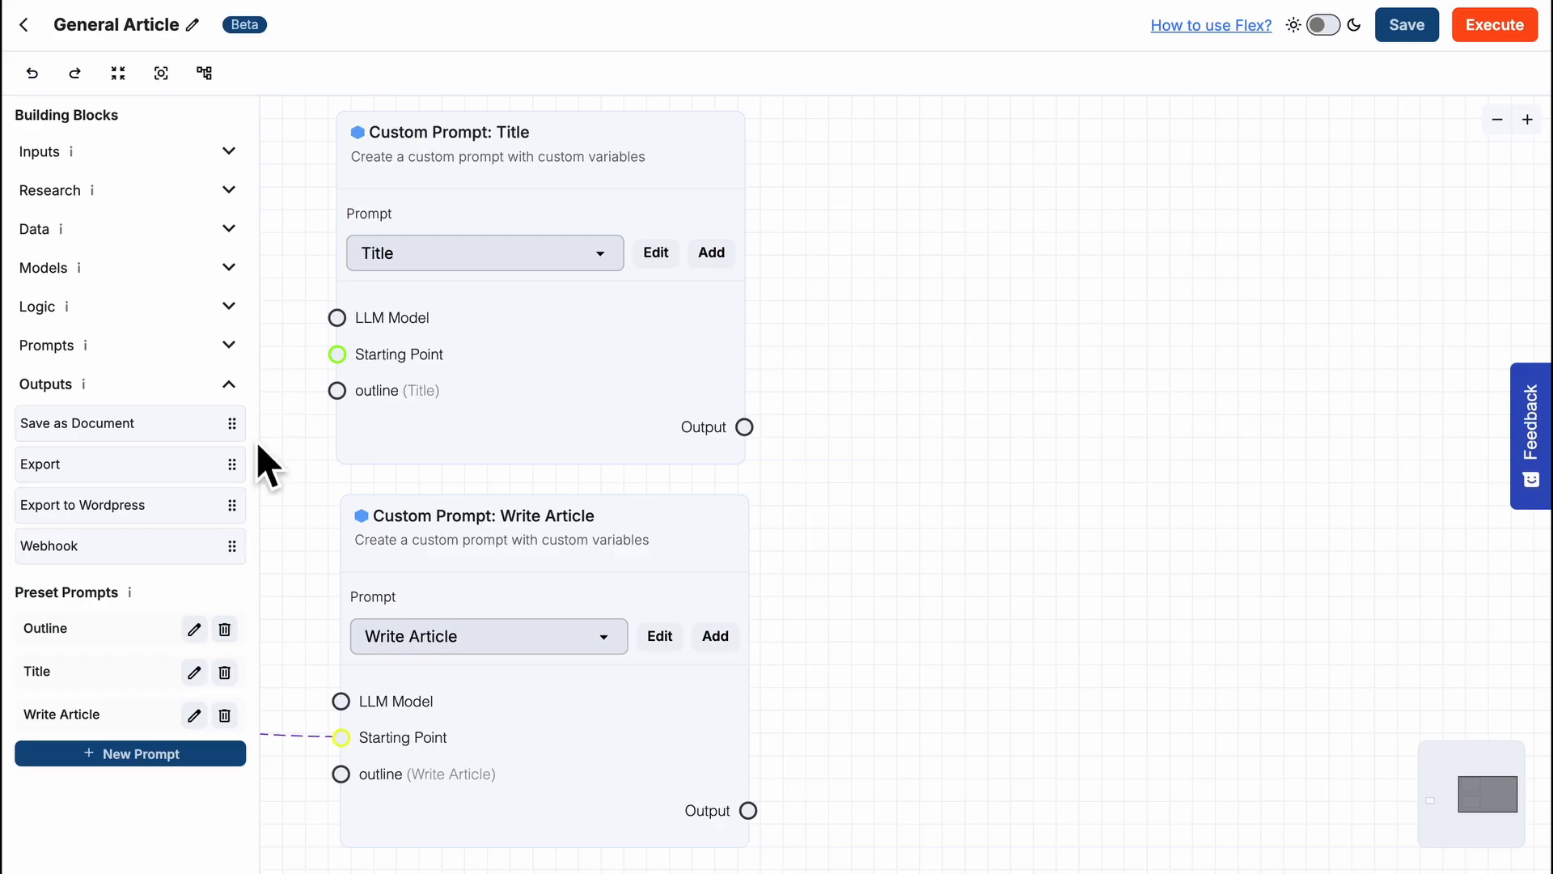
- Add a Save as Document block and connect the Title and Write Article outputs to its Title and Longform inputs
{"action": "left_click_drag", "start_coordinate": [209, 421], "coordinate": [1075, 371]}
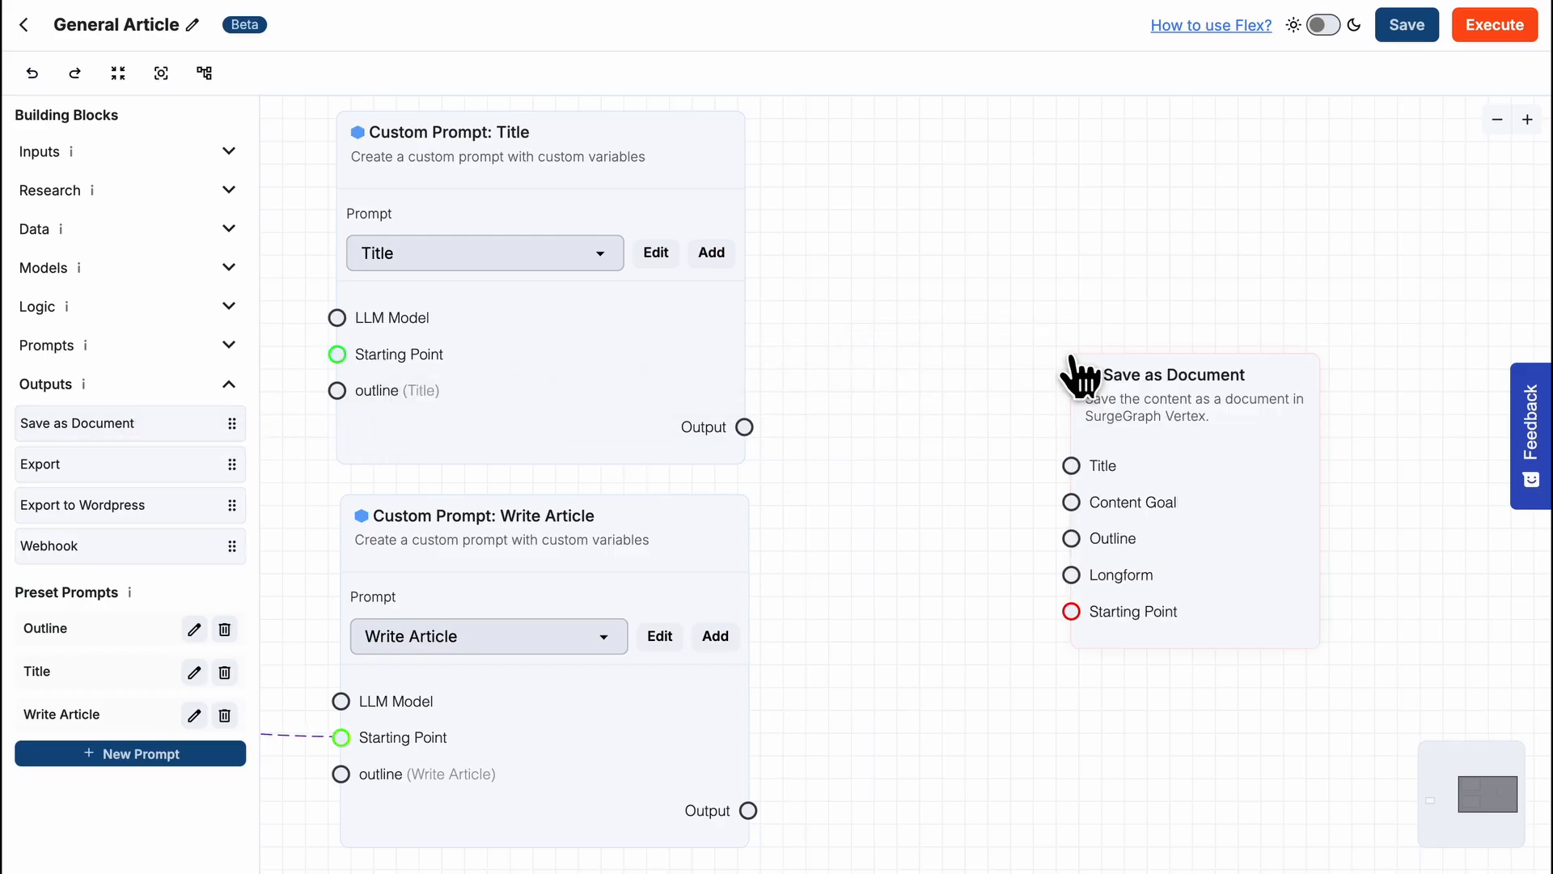
{"action": "left_click_drag", "start_coordinate": [745, 427], "coordinate": [1072, 465]}
{"action": "left_click_drag", "start_coordinate": [748, 810], "coordinate": [1071, 576]}
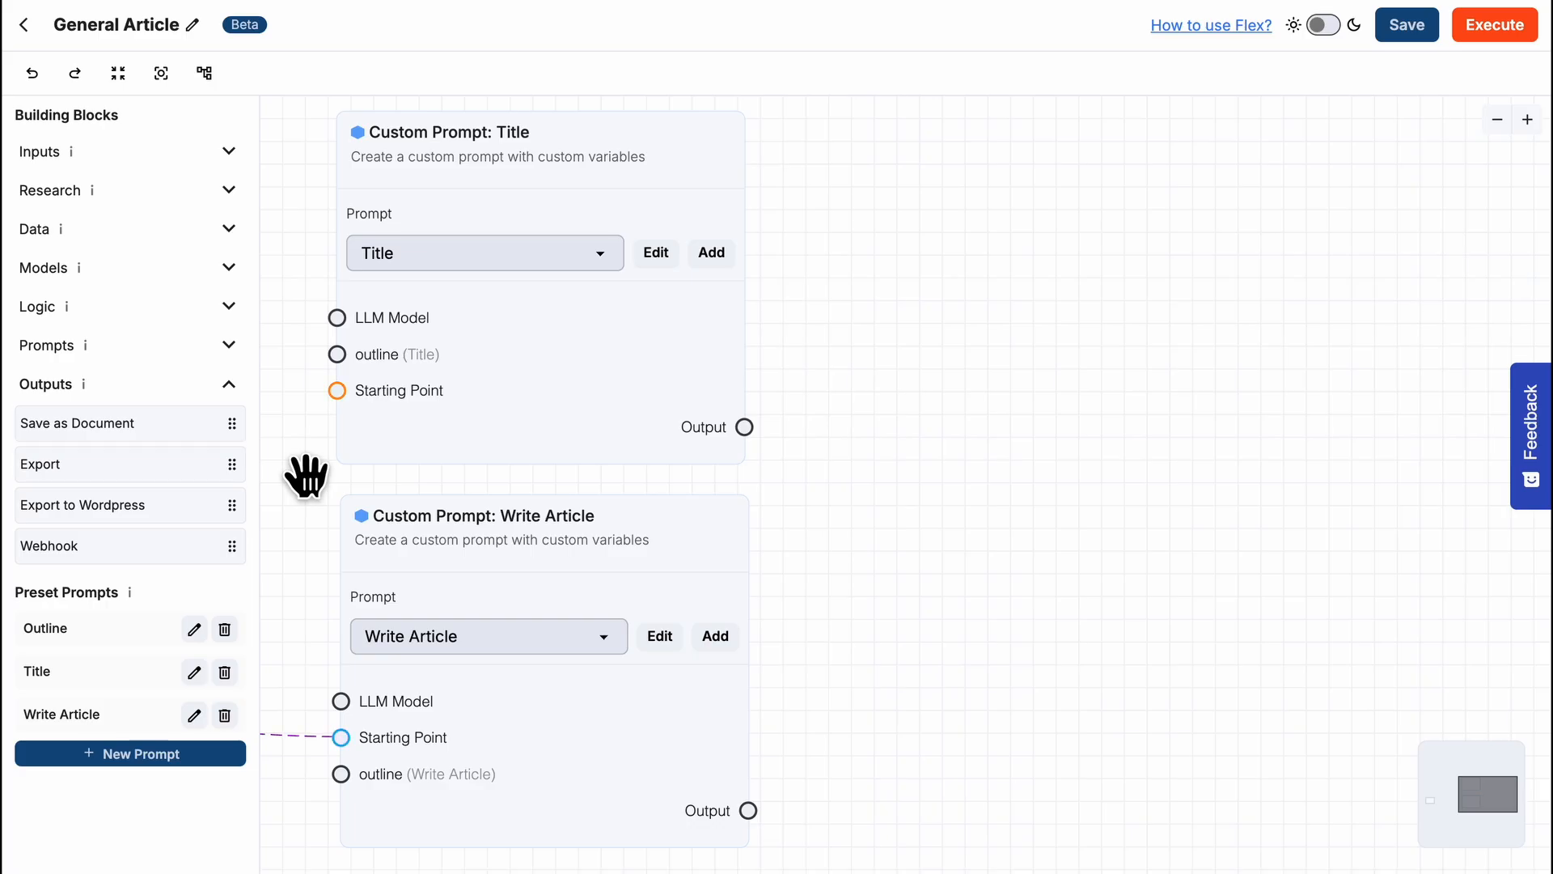
- Add an Export block in DOCX format and connect the Title and Write Article outputs to its Title and Longform inputs
{"action": "left_click_drag", "start_coordinate": [187, 463], "coordinate": [1100, 182]}
{"action": "left_click", "coordinate": [1298, 337]}
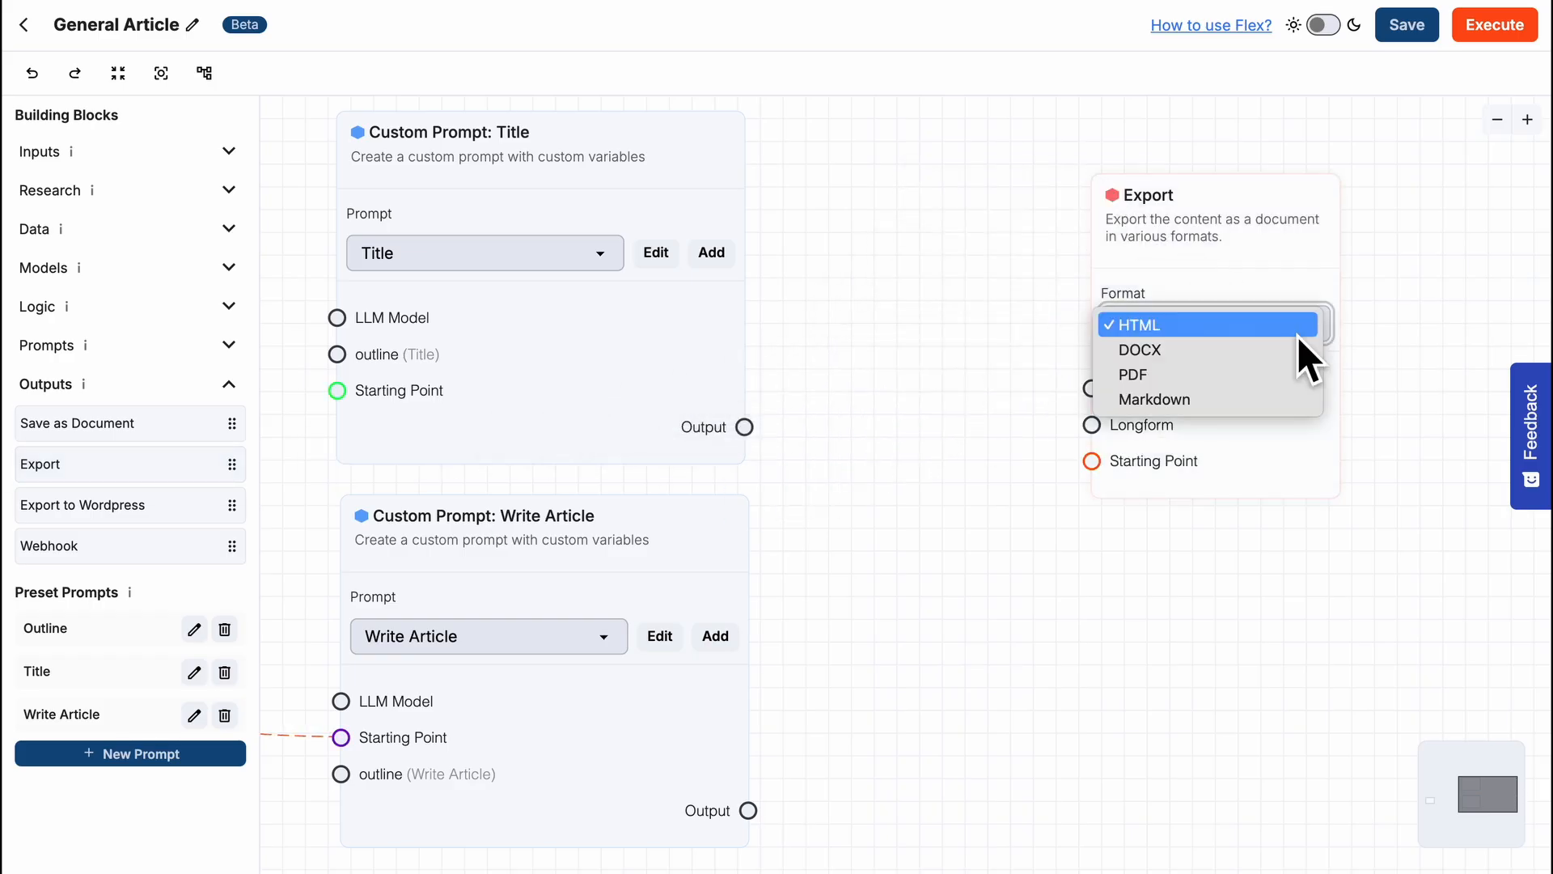
{"action": "left_click", "coordinate": [1303, 354]}
{"action": "left_click_drag", "start_coordinate": [767, 427], "coordinate": [1093, 389]}
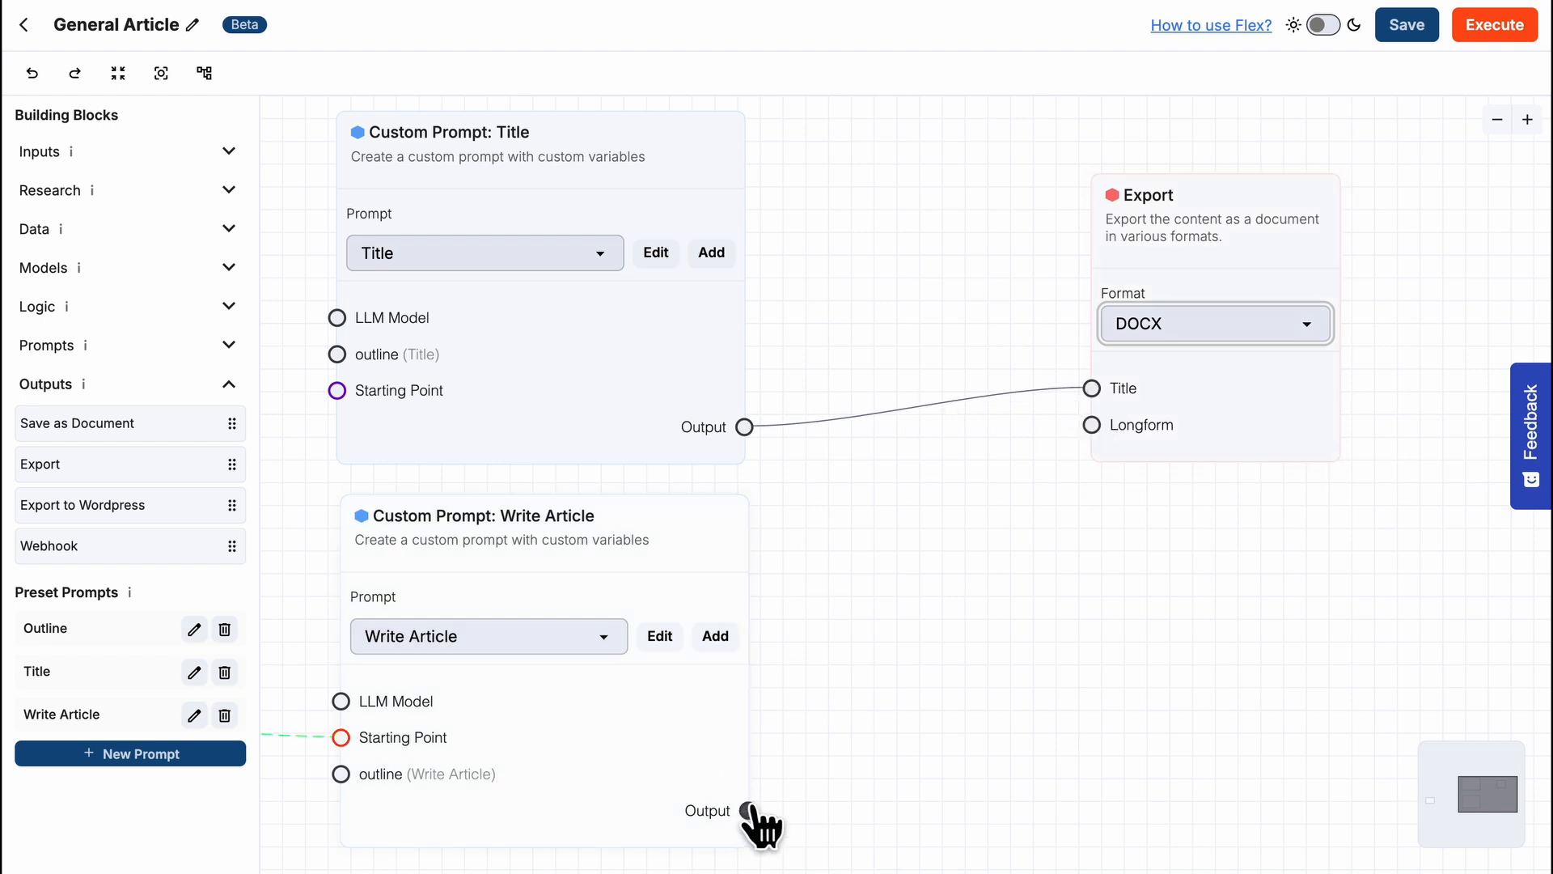
{"action": "left_click_drag", "start_coordinate": [748, 810], "coordinate": [1092, 425]}
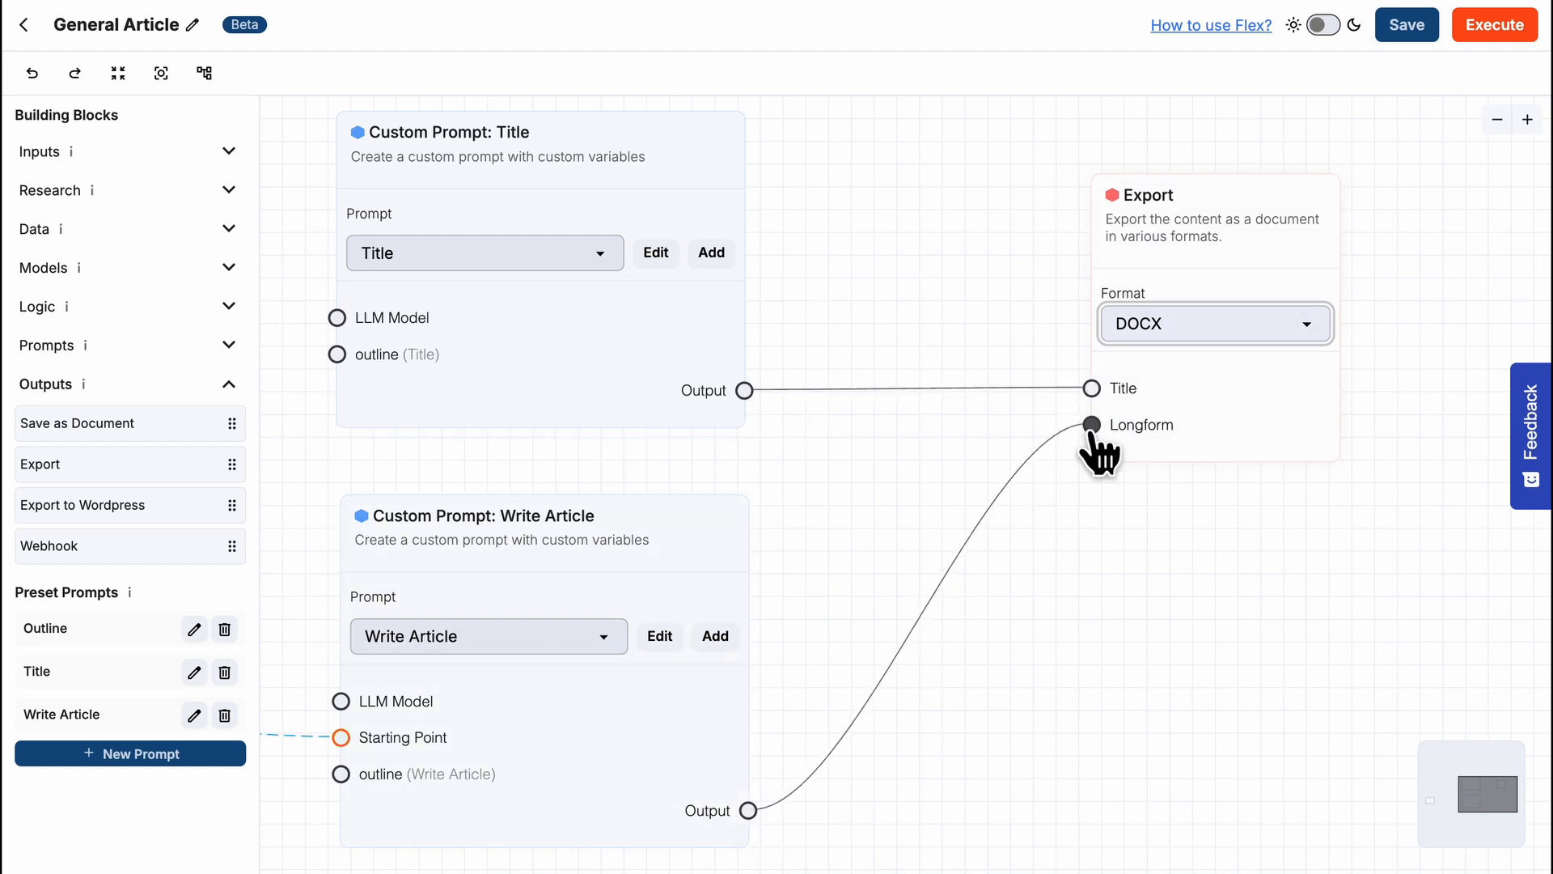
- Add a second Export block in HTML format and connect the Title and Write Article outputs to its Title and Longform inputs
{"action": "left_click_drag", "start_coordinate": [146, 464], "coordinate": [837, 506]}
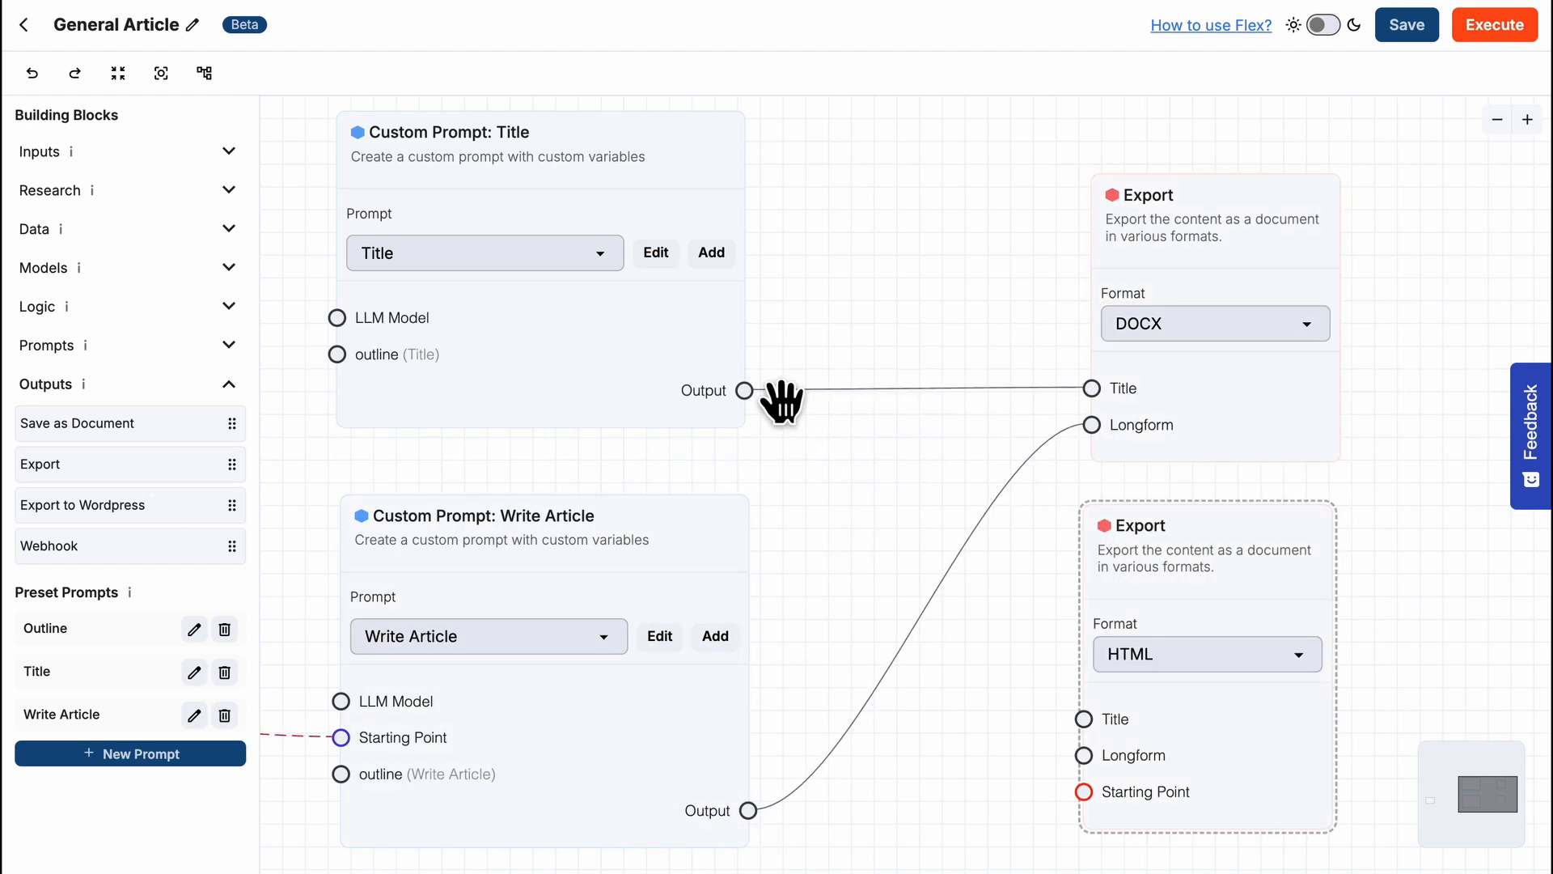
{"action": "left_click_drag", "start_coordinate": [778, 398], "coordinate": [1084, 718]}
{"action": "left_click_drag", "start_coordinate": [749, 810], "coordinate": [1084, 755]}
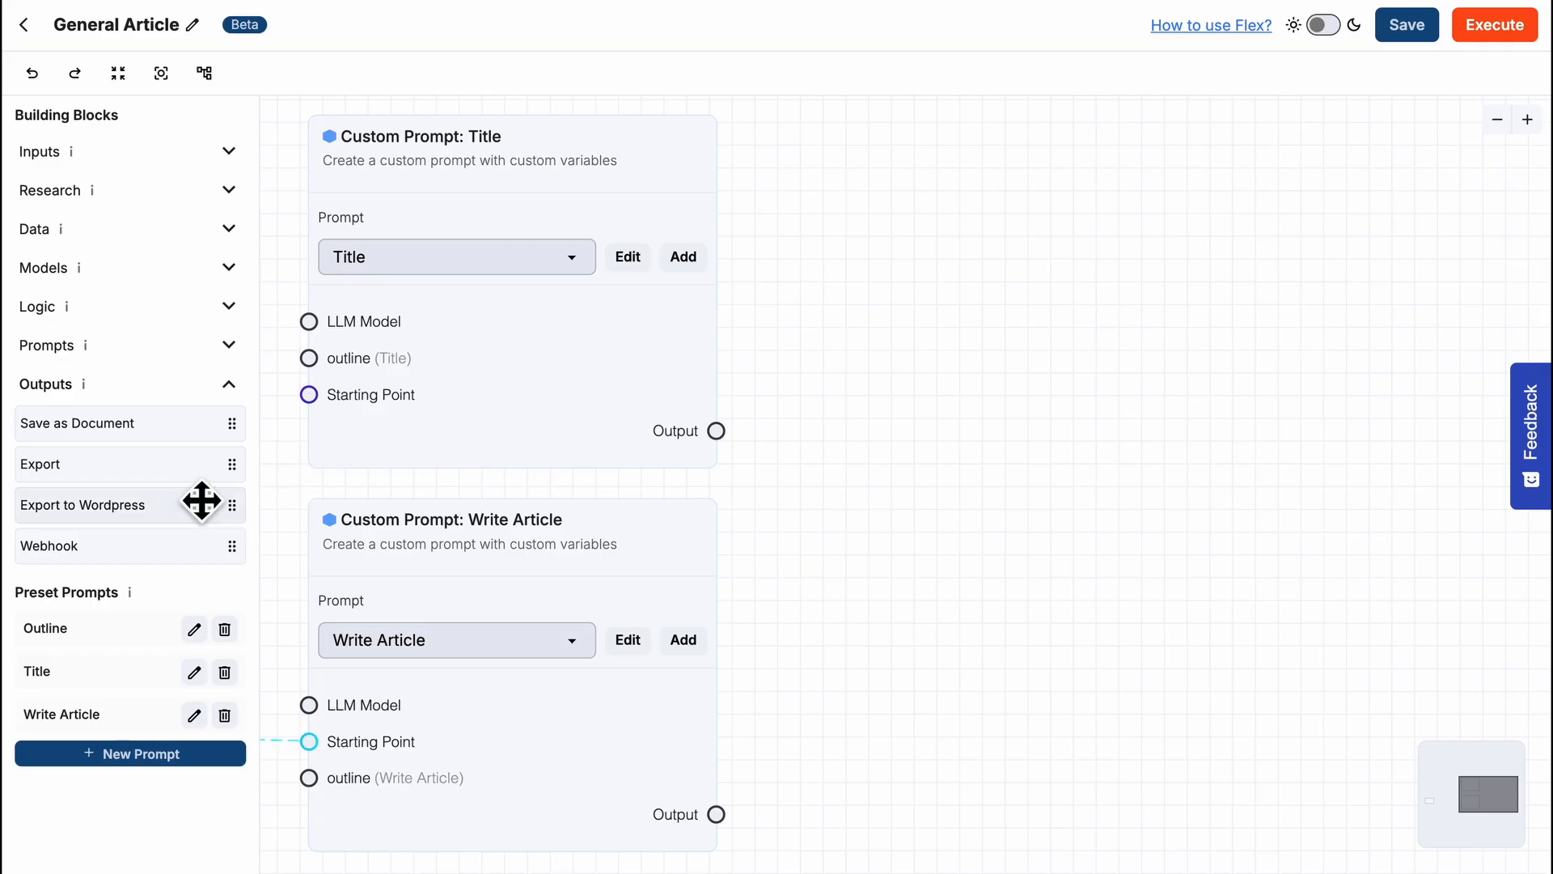
- Add an Export to Wordpress block beside the custom prompts and select wp.surgegraph.io as its site
{"action": "mouse_move", "coordinate": [202, 502]}
{"action": "left_mouse_down"}
{"action": "mouse_move", "coordinate": [400, 472]}
{"action": "mouse_move", "coordinate": [1059, 293]}
{"action": "left_mouse_up"}
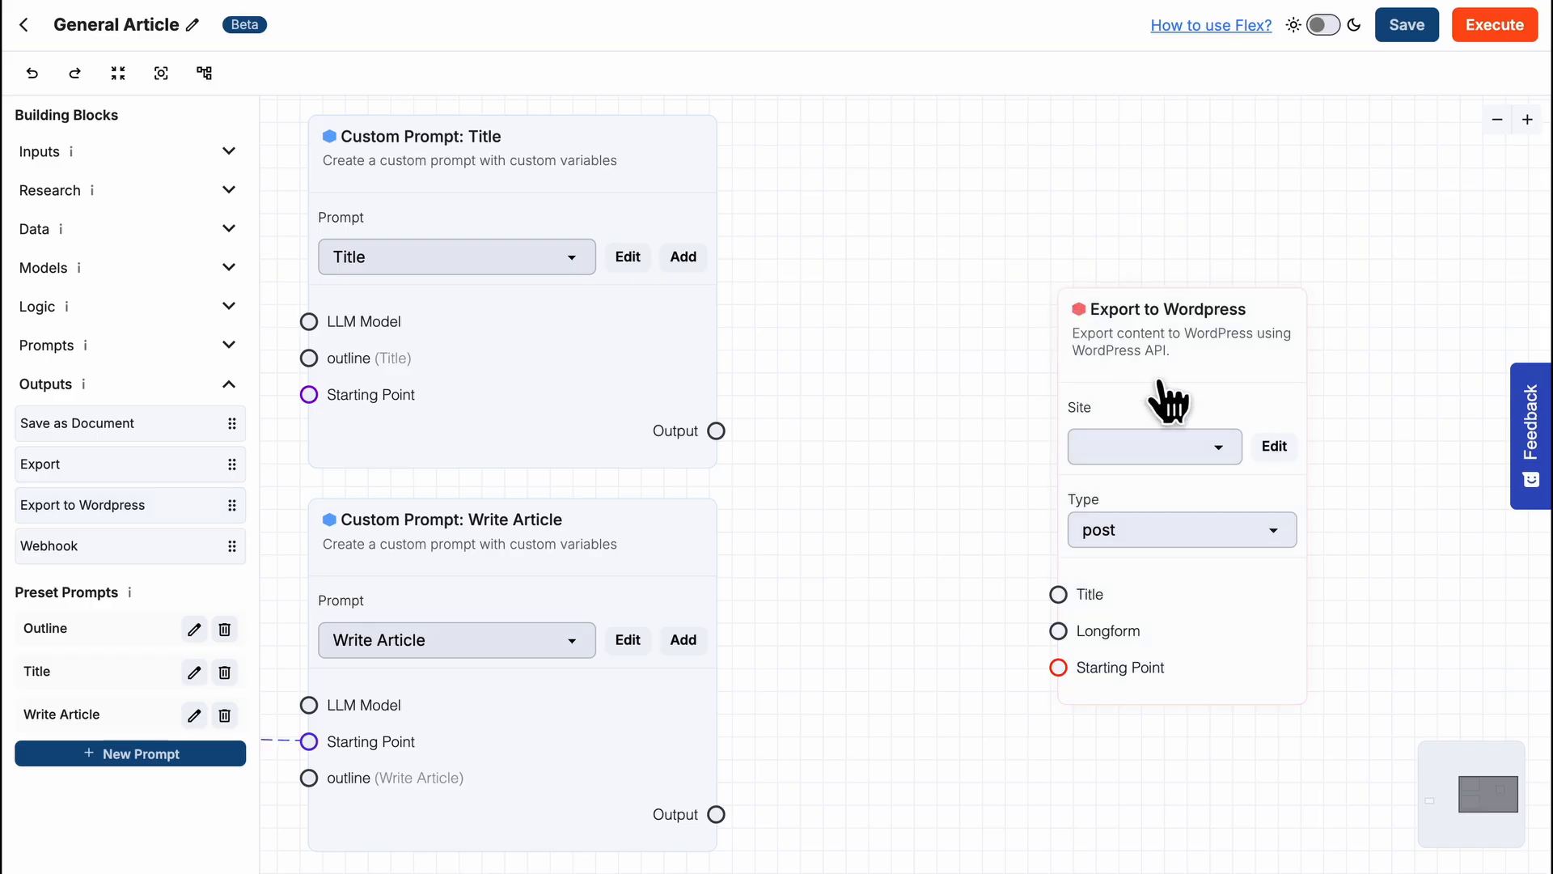
{"action": "left_click", "coordinate": [1218, 449]}
{"action": "left_click", "coordinate": [1223, 453]}
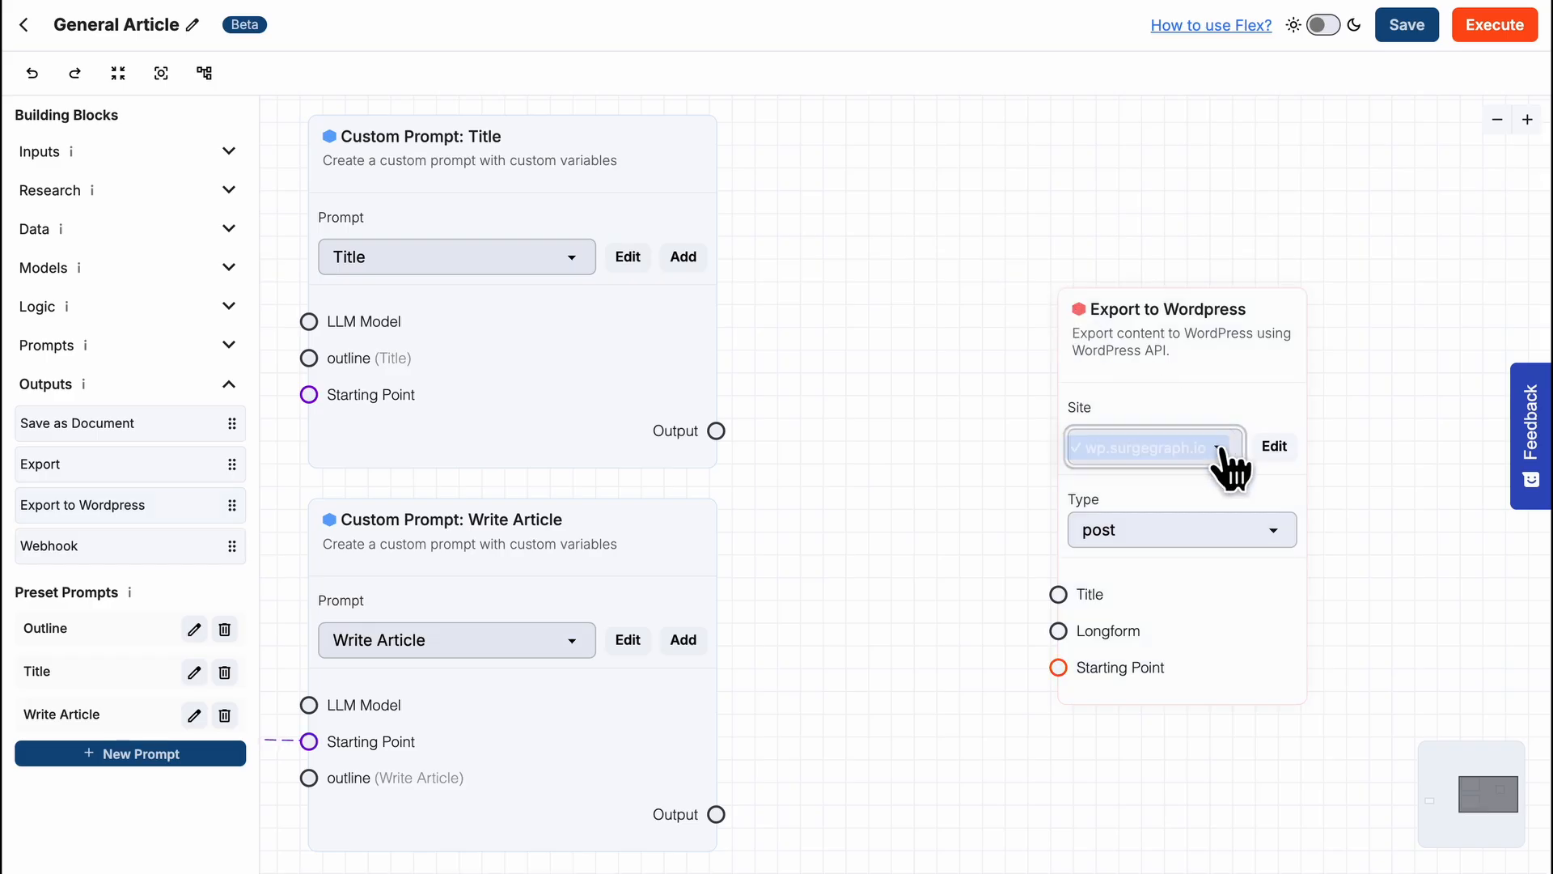
- View the form for connecting a new WordPress site and close it without adding a site
{"action": "left_click", "coordinate": [1268, 450]}
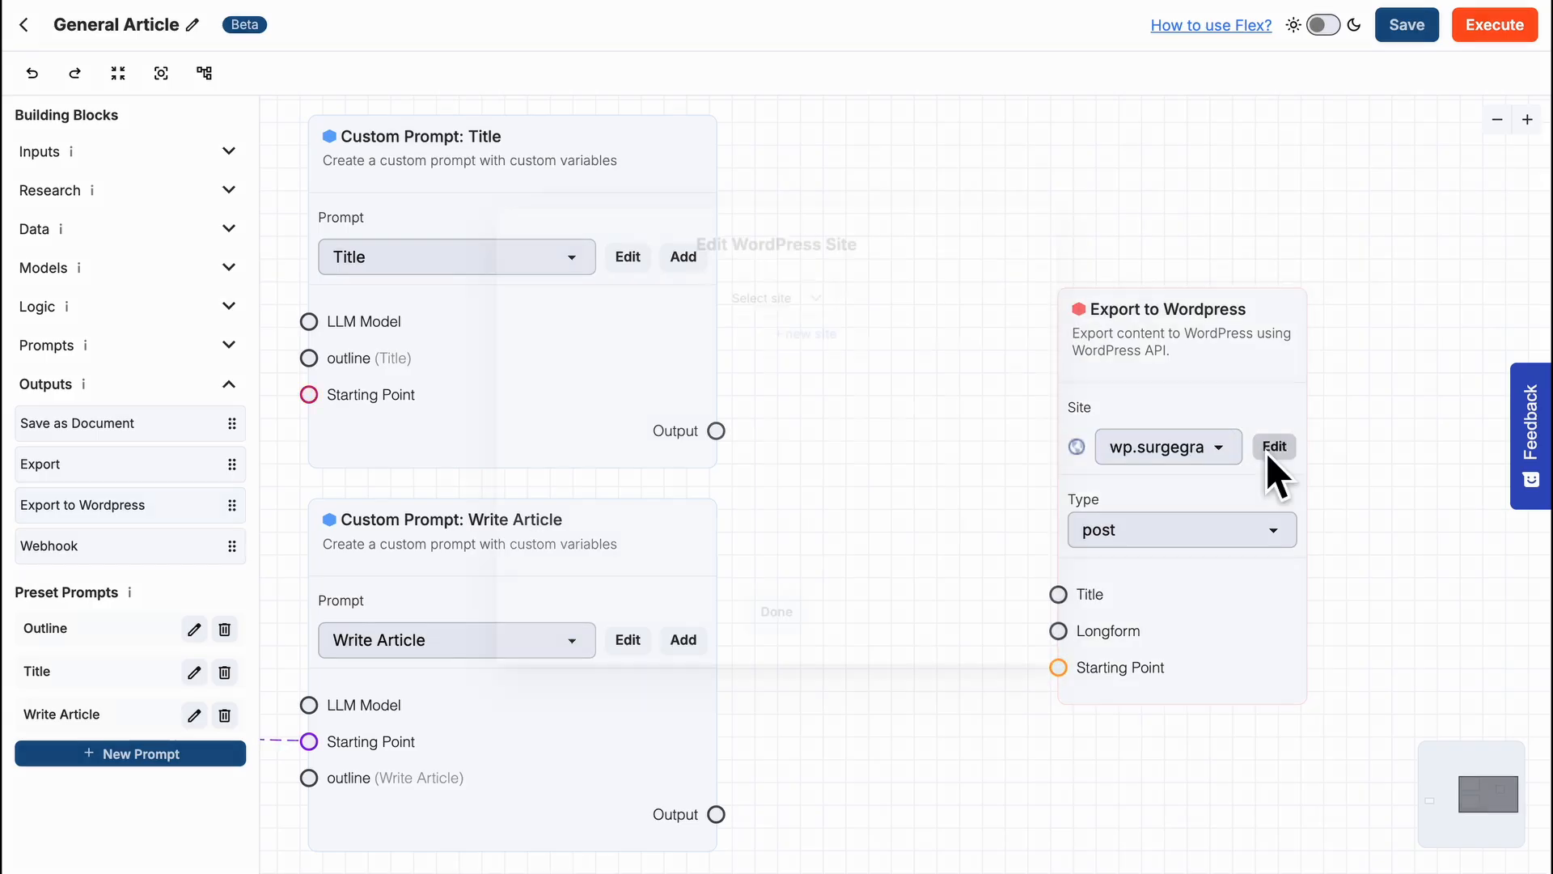
{"action": "left_click", "coordinate": [839, 319]}
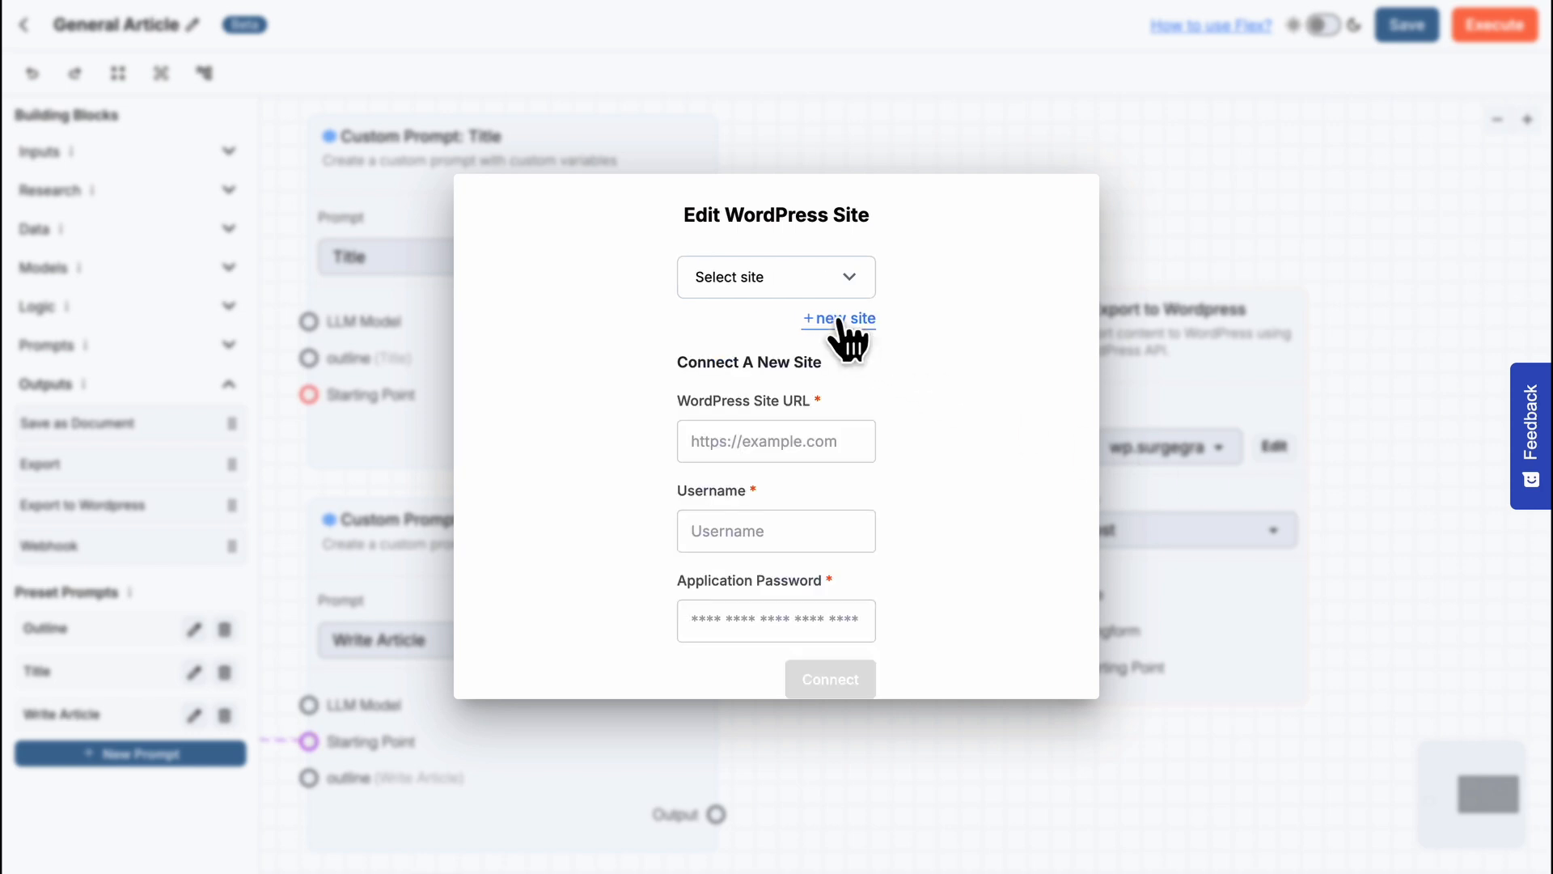
{"action": "left_click", "coordinate": [1132, 454]}
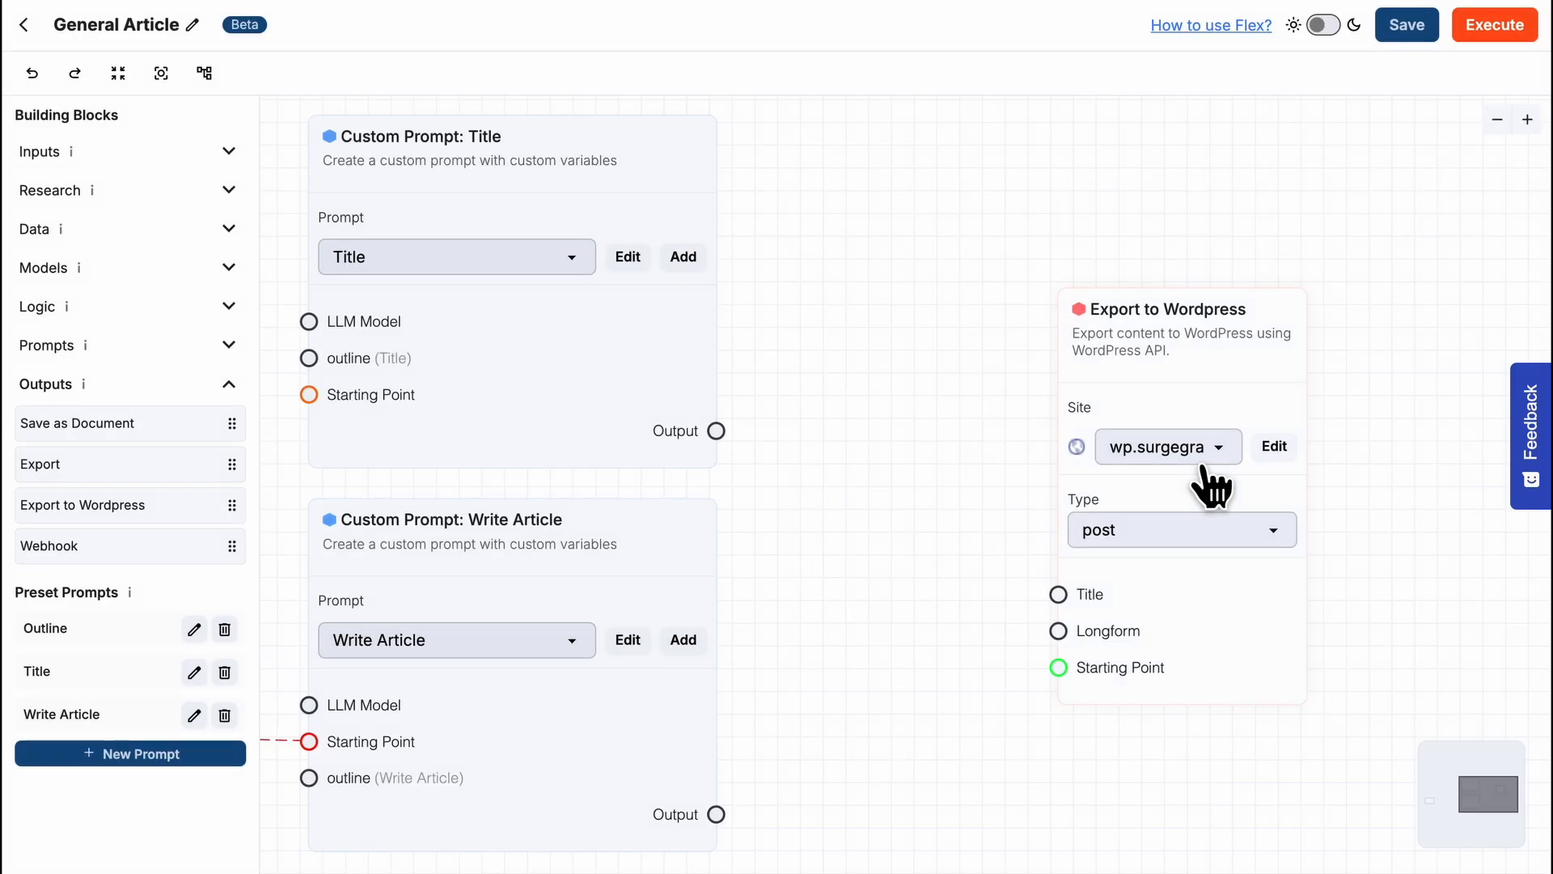
- Keep the Export to Wordpress type as post and connect the Title and Write Article outputs to its Title and Longform inputs
{"action": "left_click", "coordinate": [1272, 536]}
{"action": "left_click", "coordinate": [1018, 461]}
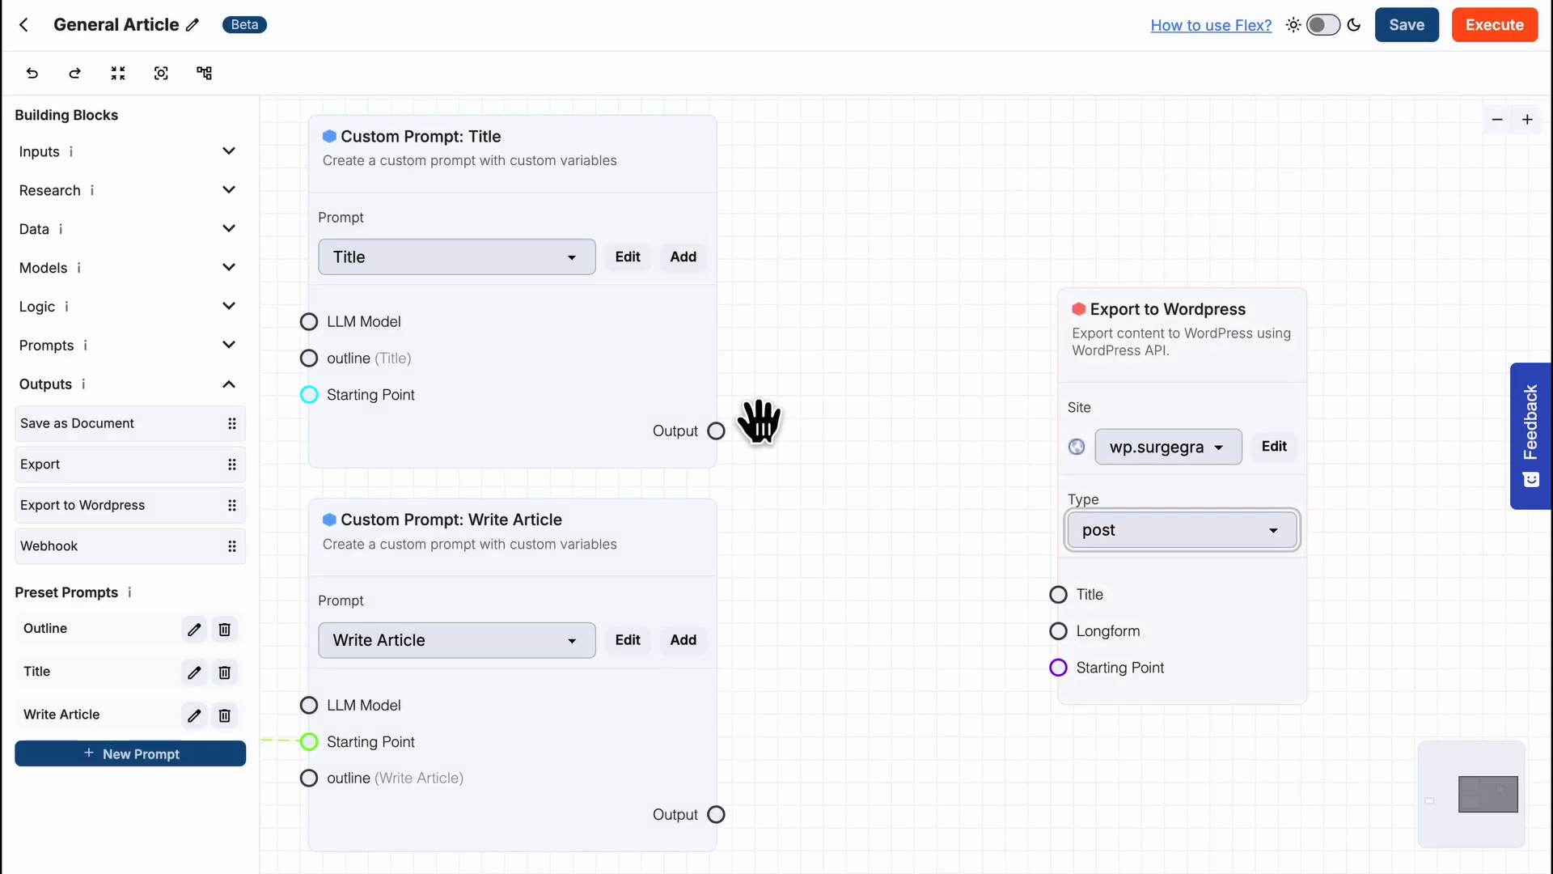
{"action": "left_click_drag", "start_coordinate": [717, 430], "coordinate": [1058, 594]}
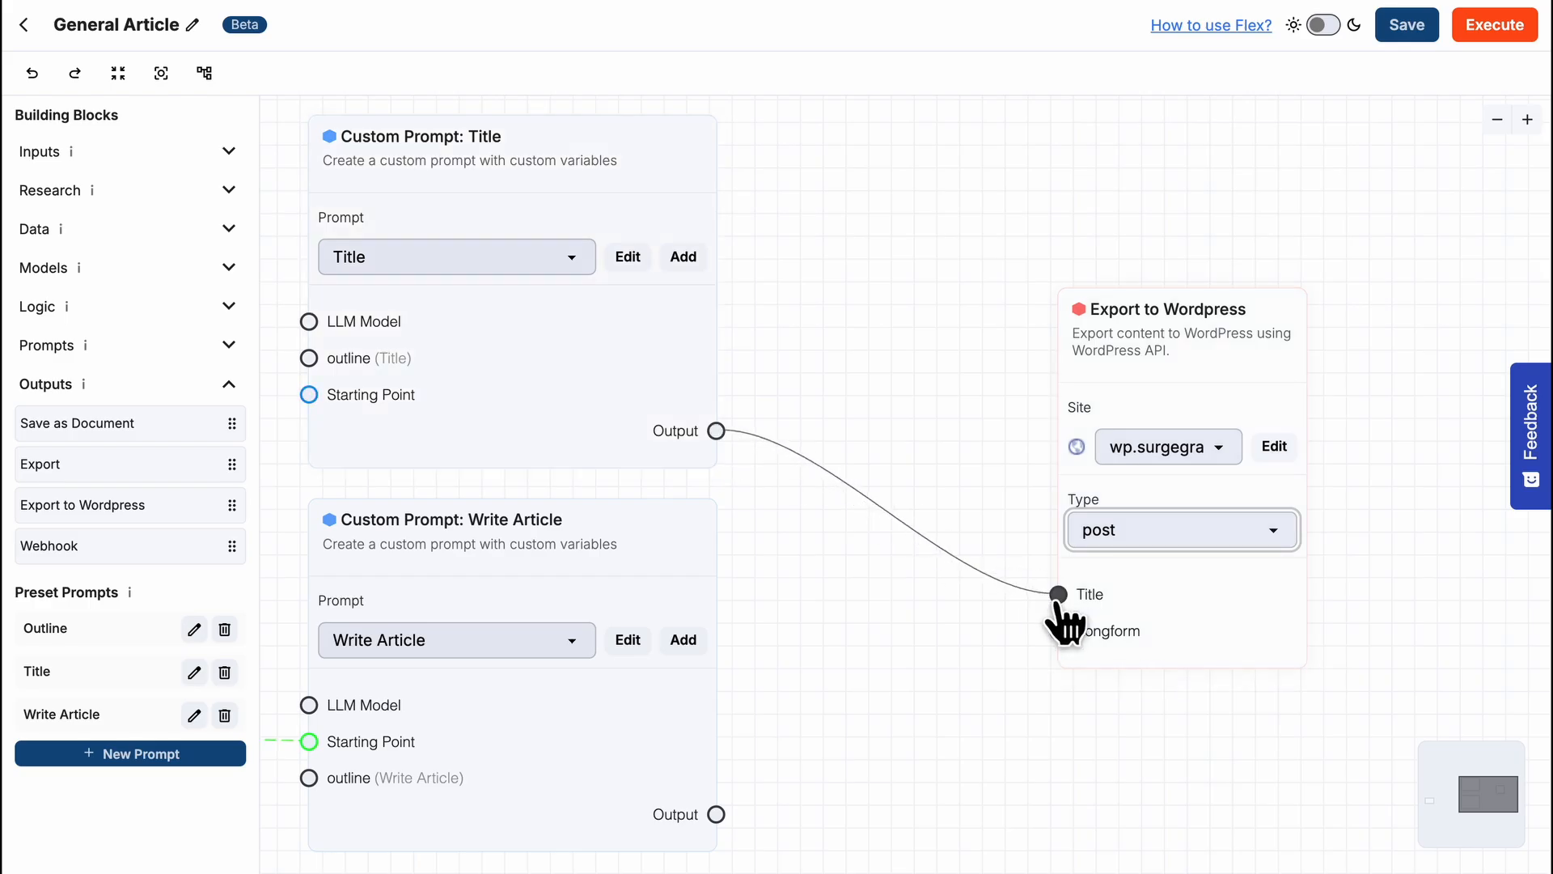
{"action": "left_click_drag", "start_coordinate": [716, 815], "coordinate": [1058, 633]}
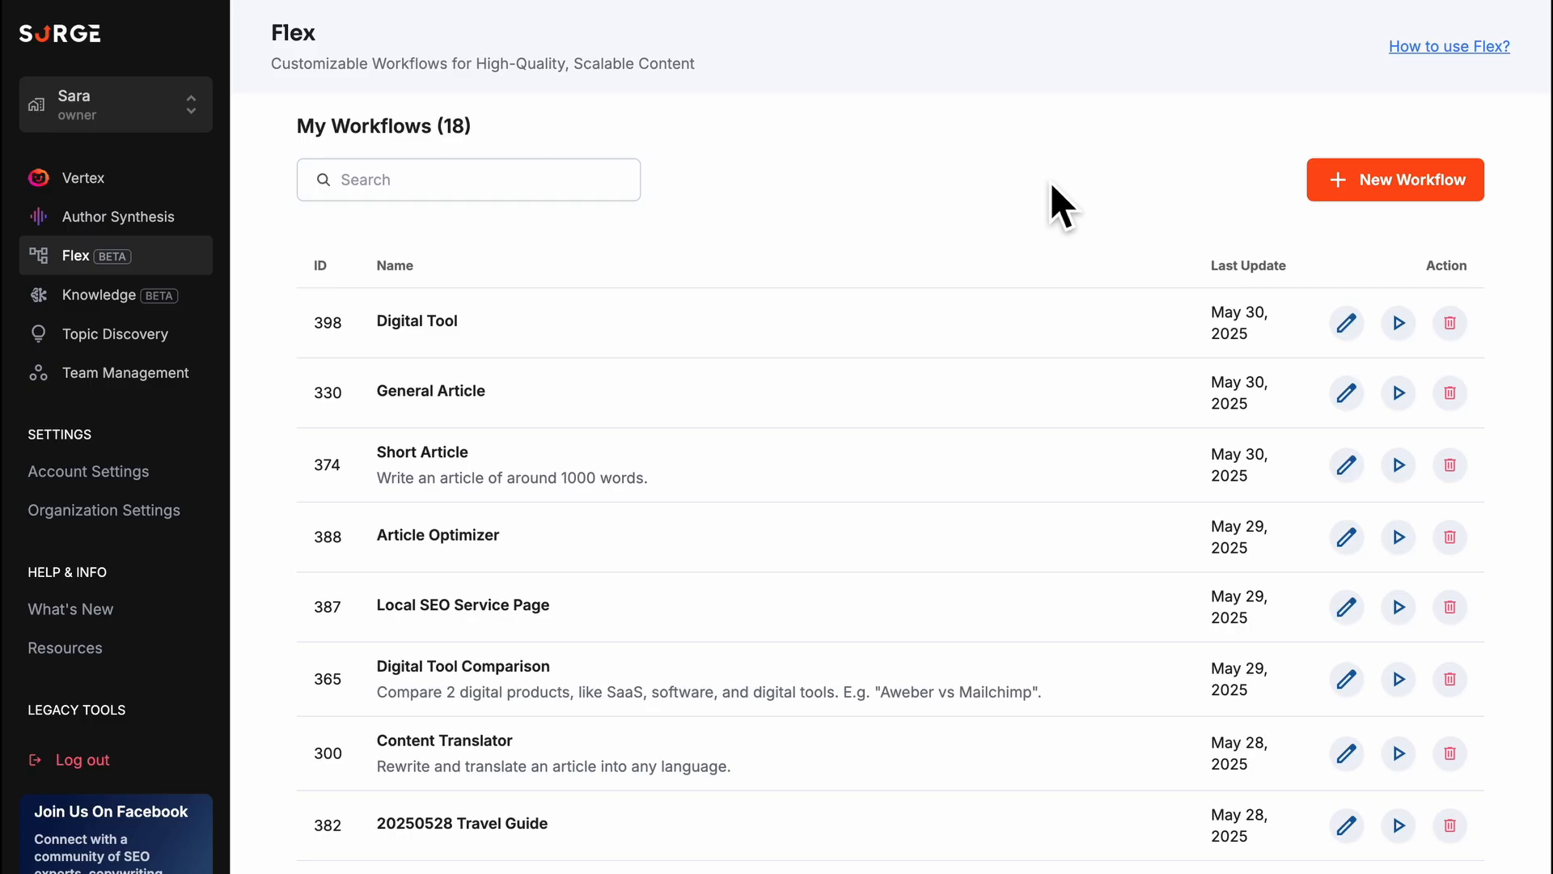
- Create a new blank workflow named Concept Comparison
{"action": "left_click", "coordinate": [1415, 193]}
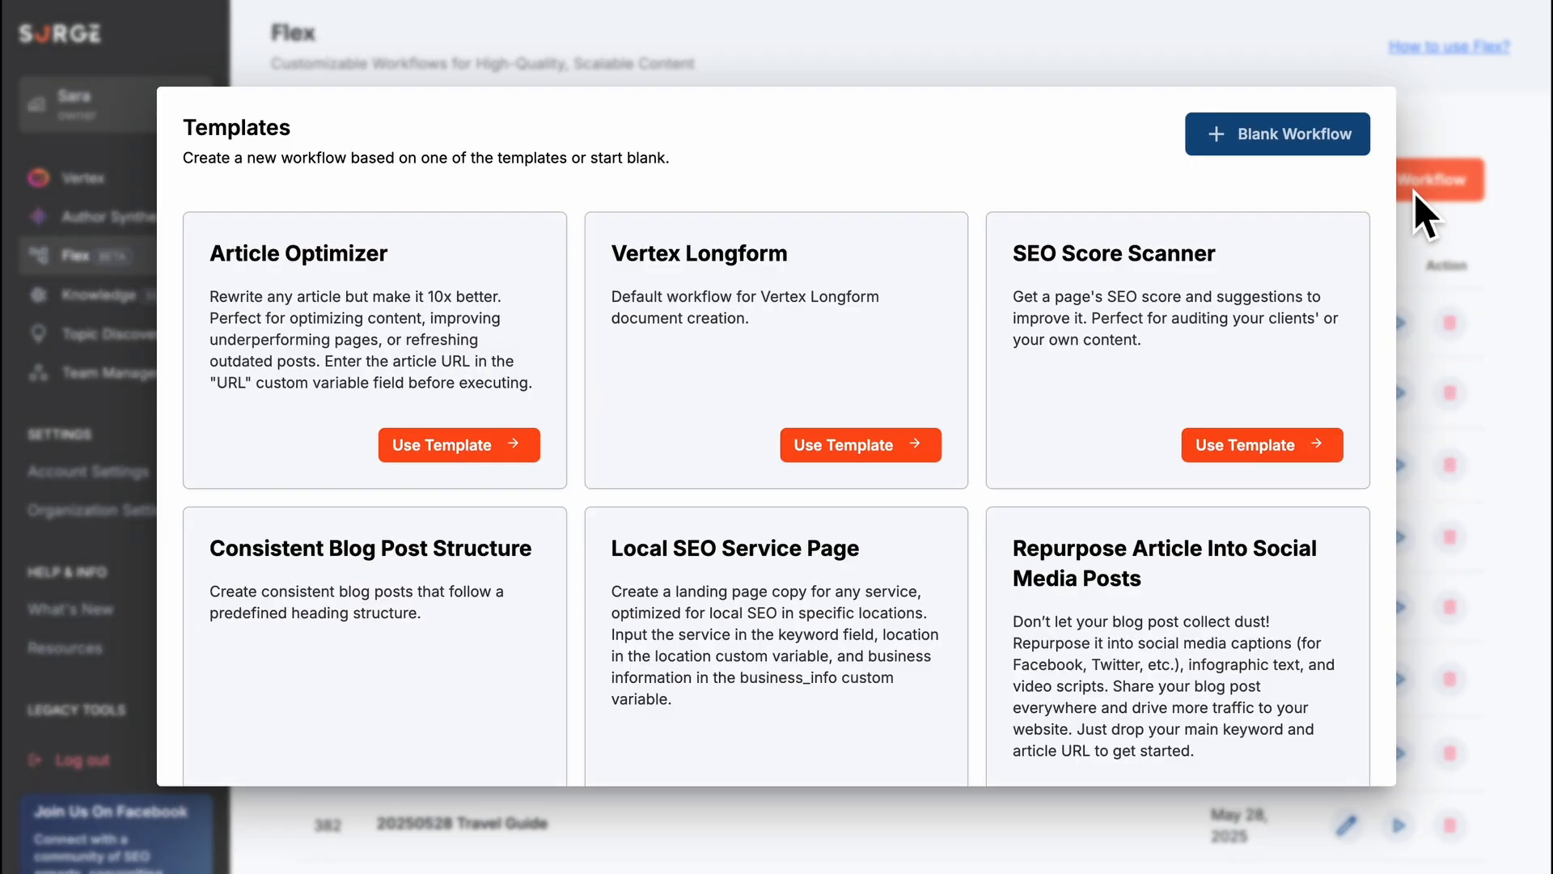
{"action": "left_click", "coordinate": [1295, 138]}
{"action": "type", "text": "Concept Comparison"}
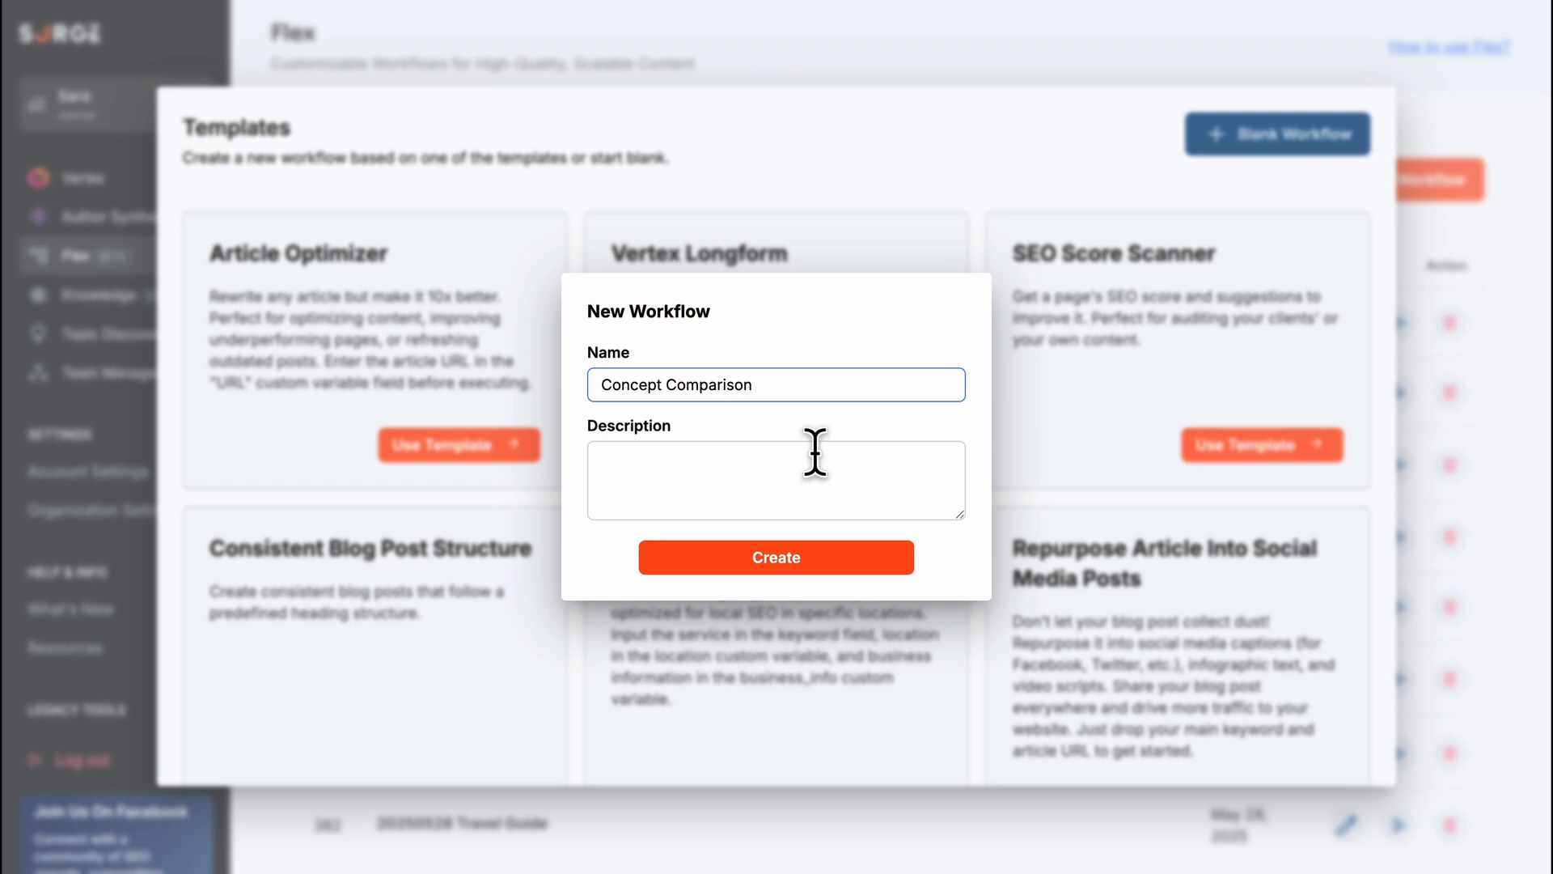
{"action": "left_click", "coordinate": [797, 559]}
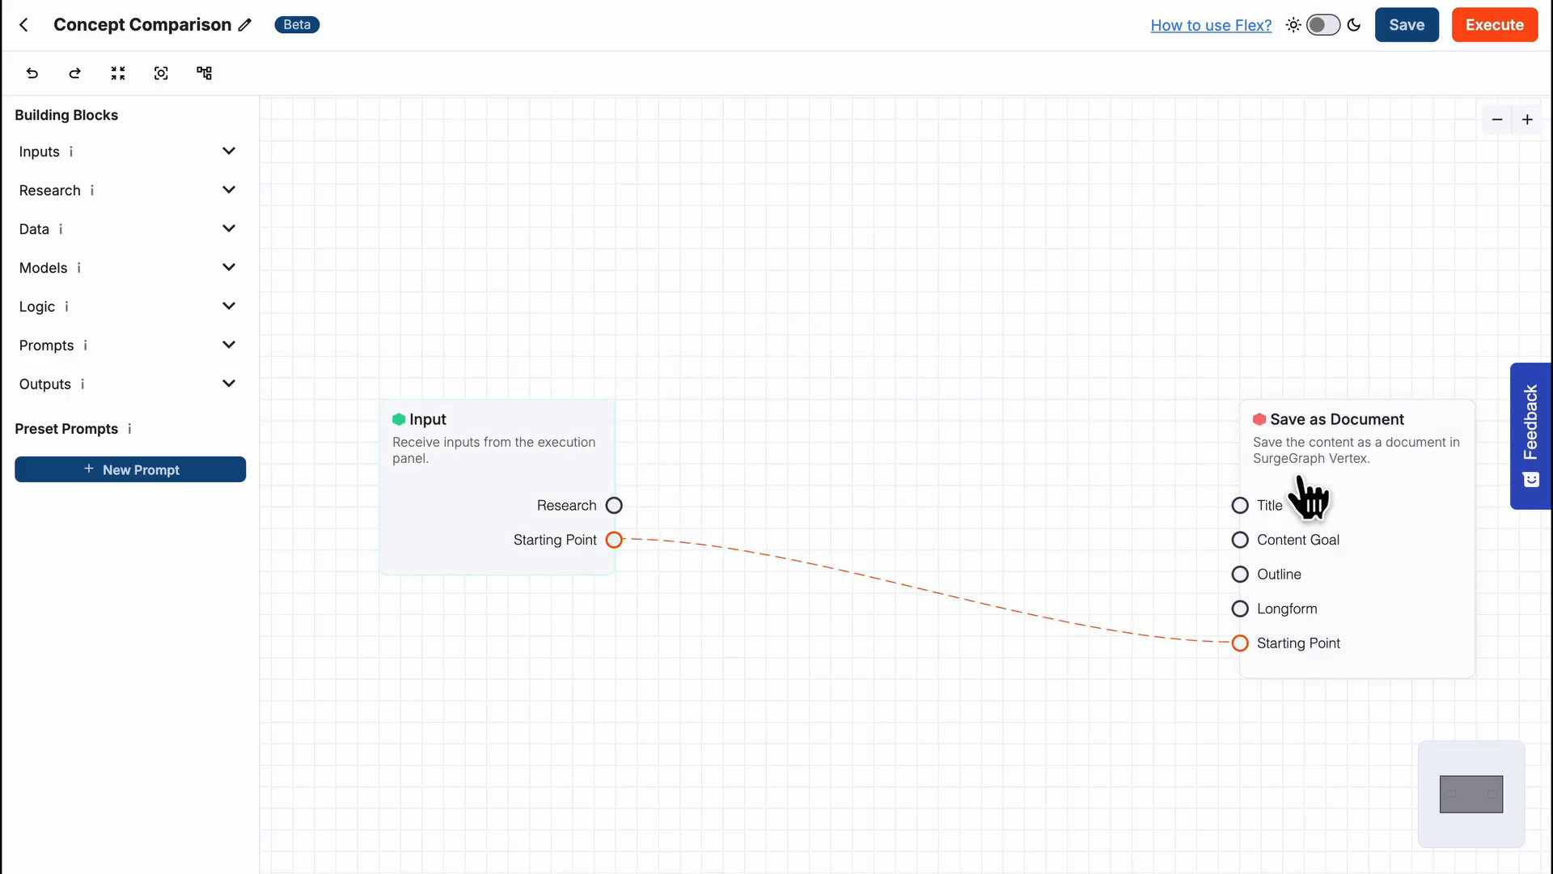
- Remove the Starting Point connection between Input and Save as Document, and move Save as Document far away from Input to make room for more blocks
{"action": "scroll", "coordinate": [1300, 478], "scroll_direction": "down", "scroll_amount": 3}
{"action": "left_click_drag", "start_coordinate": [1391, 366], "coordinate": [1097, 247]}
{"action": "left_click_drag", "start_coordinate": [1065, 370], "coordinate": [1470, 377]}
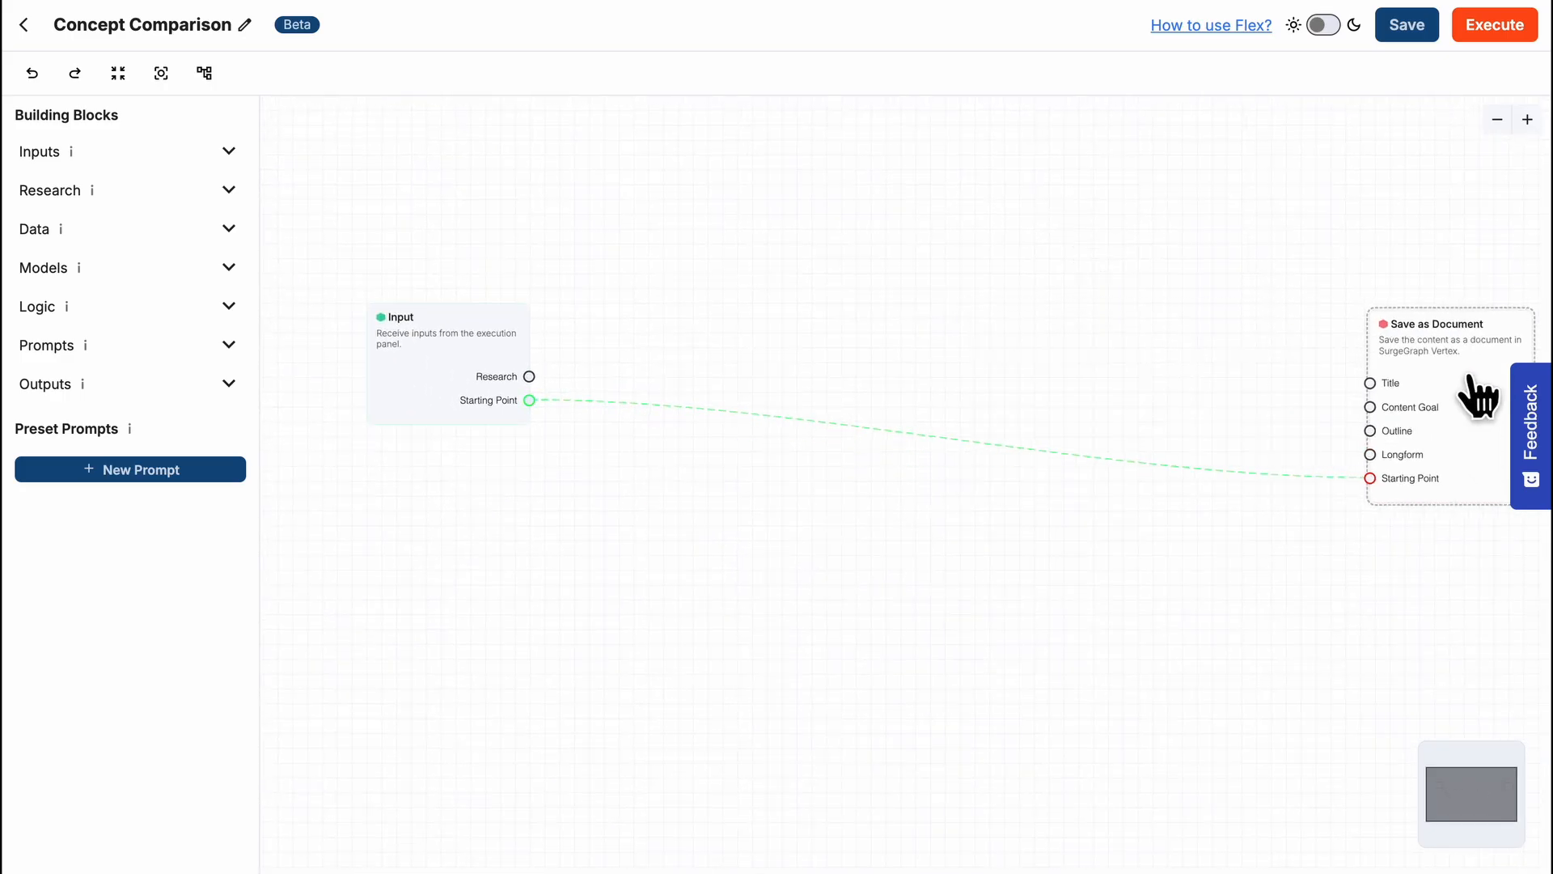
{"action": "left_click_drag", "start_coordinate": [1369, 478], "coordinate": [1191, 474]}
{"action": "scroll", "coordinate": [1219, 371], "scroll_direction": "down", "scroll_amount": 3}
{"action": "left_click_drag", "start_coordinate": [1219, 371], "coordinate": [1060, 433]}
{"action": "left_click_drag", "start_coordinate": [1234, 456], "coordinate": [1351, 426]}
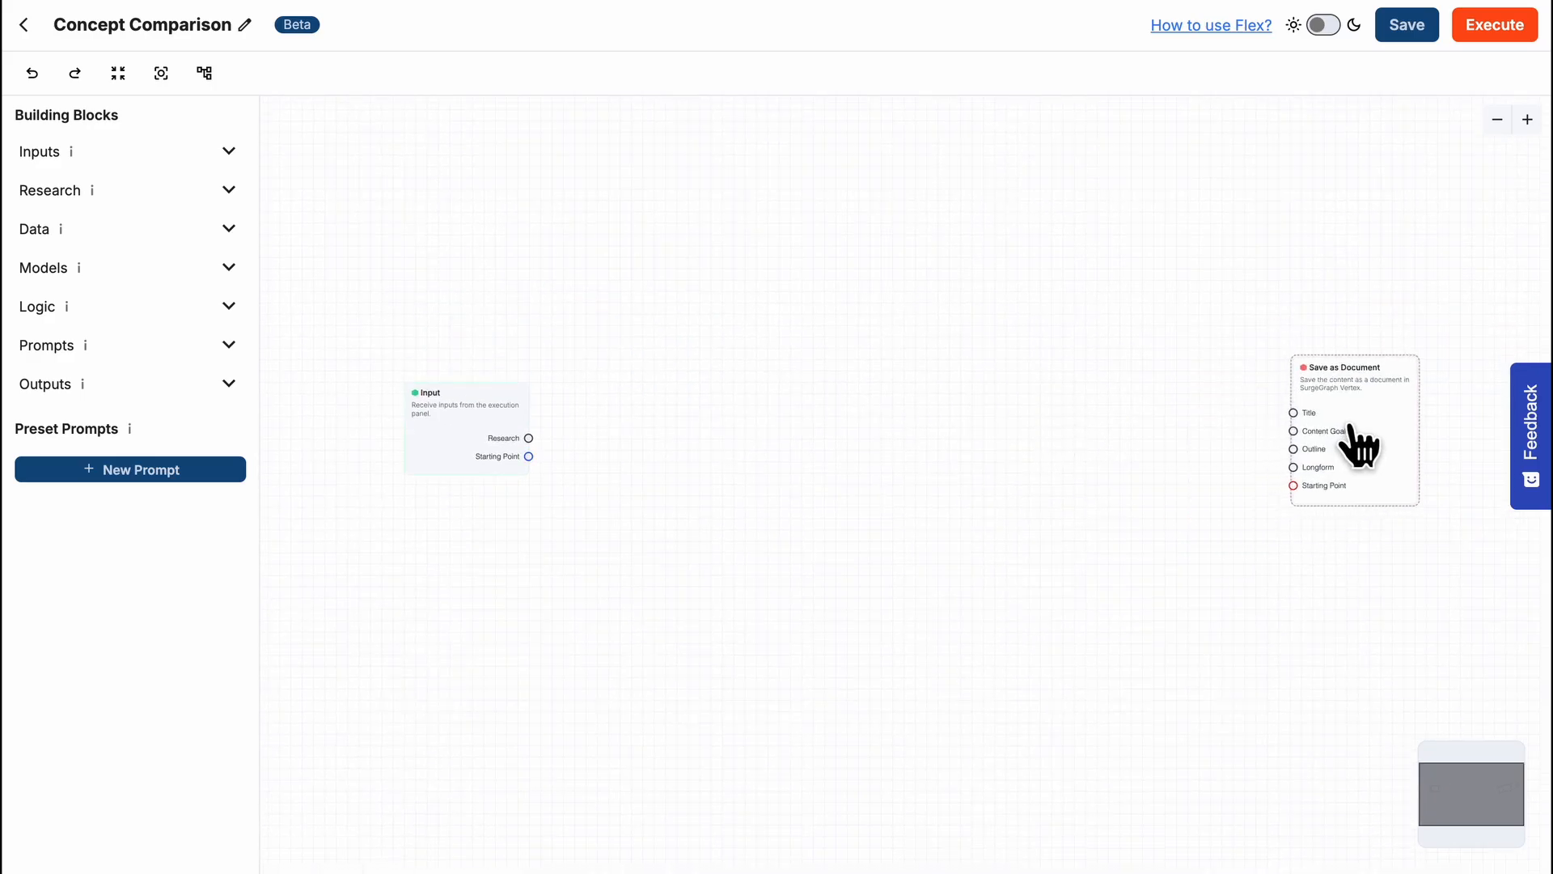
{"action": "scroll", "coordinate": [1182, 416], "scroll_direction": "up", "scroll_amount": 2}
{"action": "left_click_drag", "start_coordinate": [694, 381], "coordinate": [900, 385]}
{"action": "scroll", "coordinate": [900, 385], "scroll_direction": "up", "scroll_amount": 2}
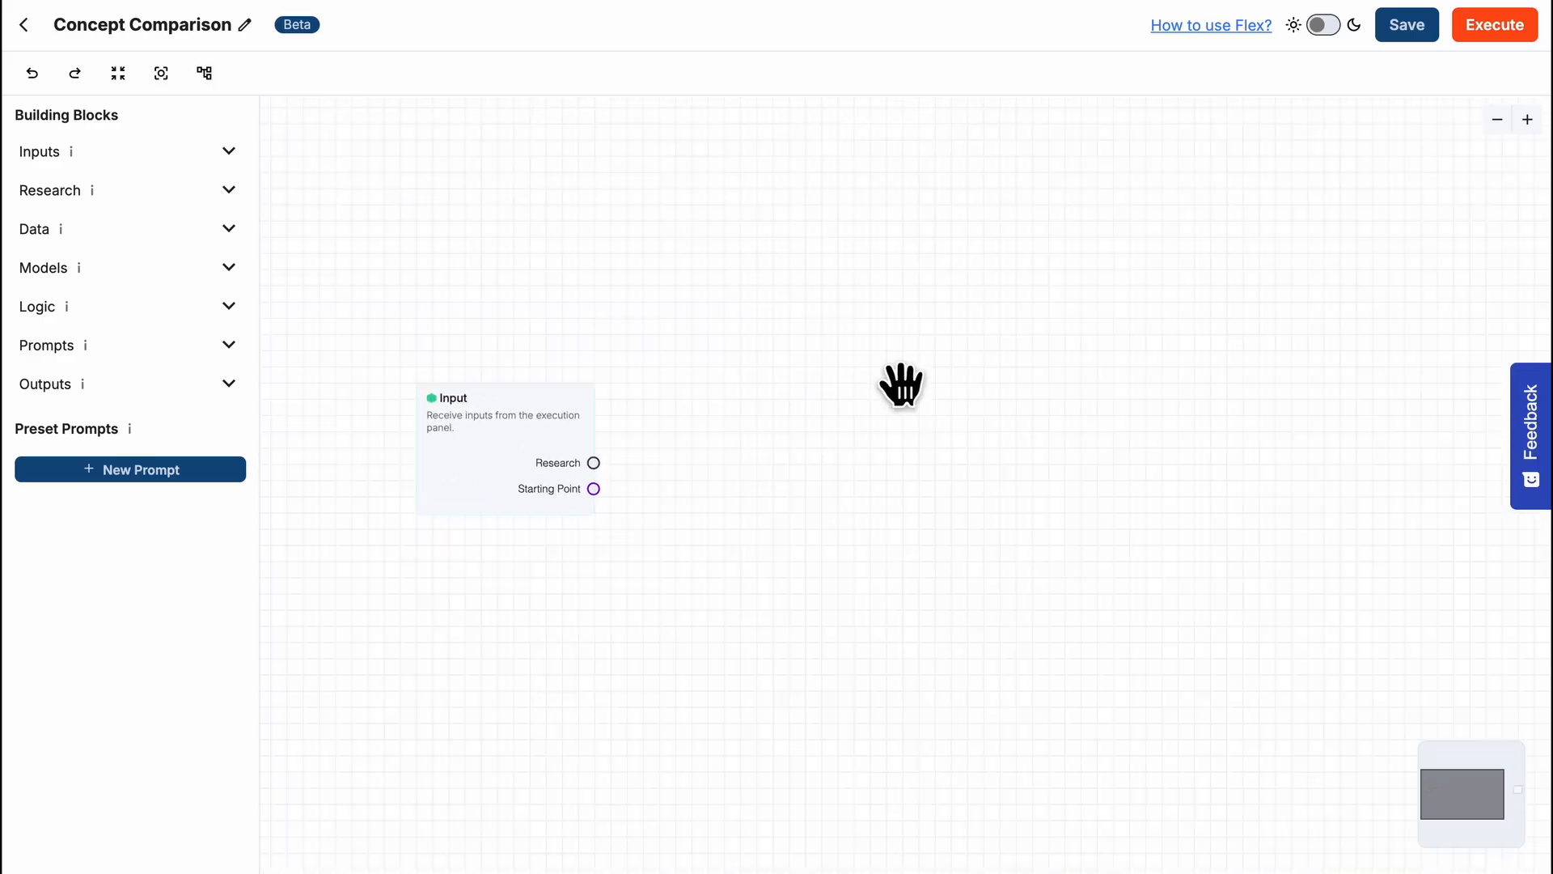
{"action": "scroll", "coordinate": [774, 426], "scroll_direction": "up", "scroll_amount": 2}
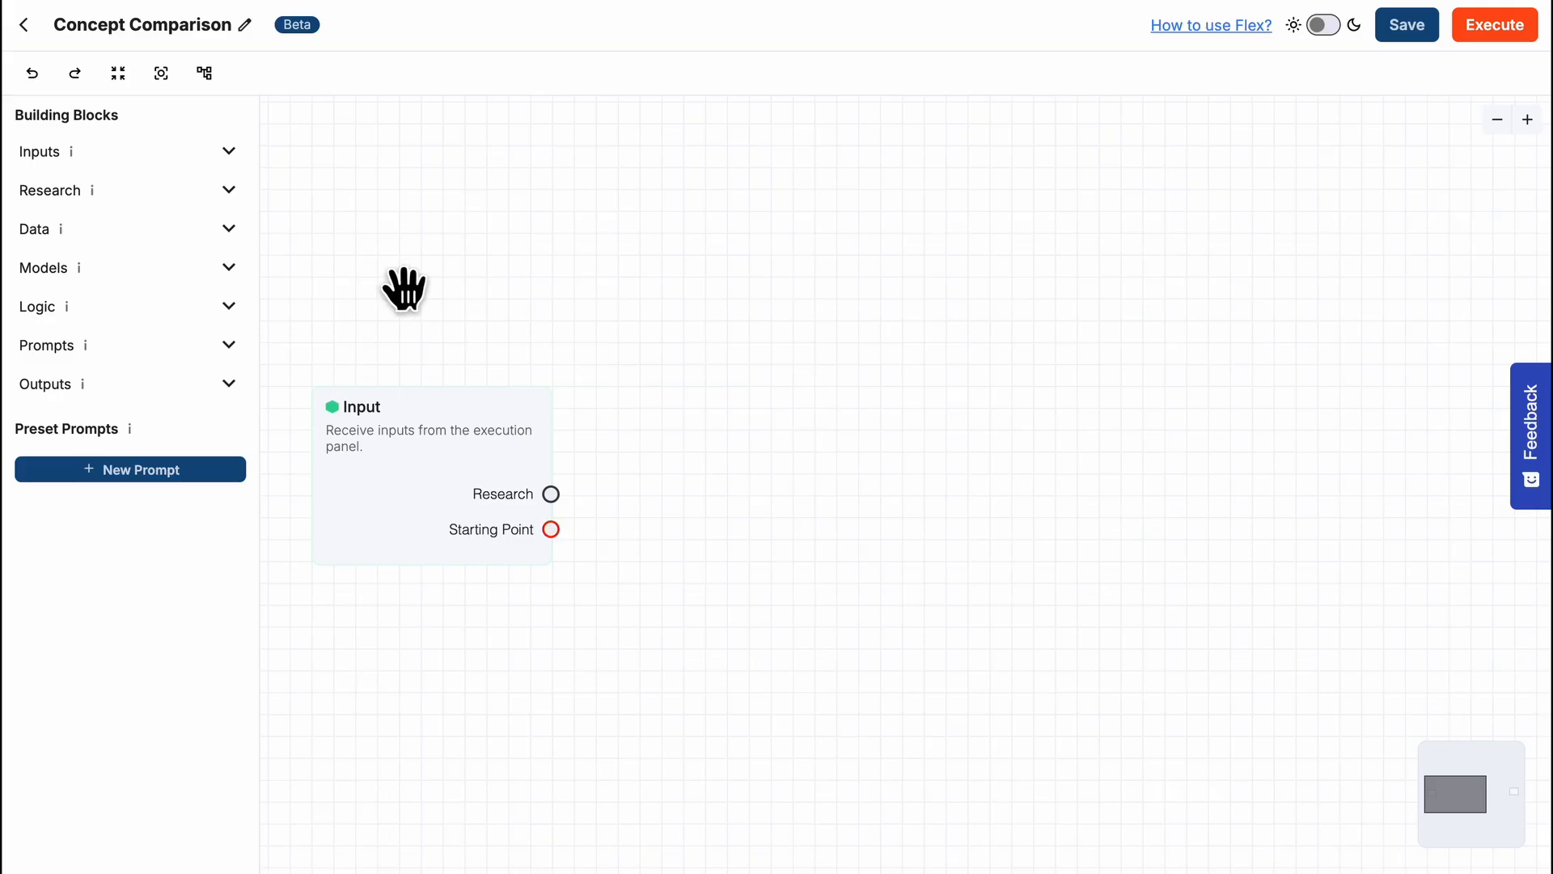
- Add a SERP Research block above and beside the Input block and connect Input's Research output to it
{"action": "left_click", "coordinate": [229, 192]}
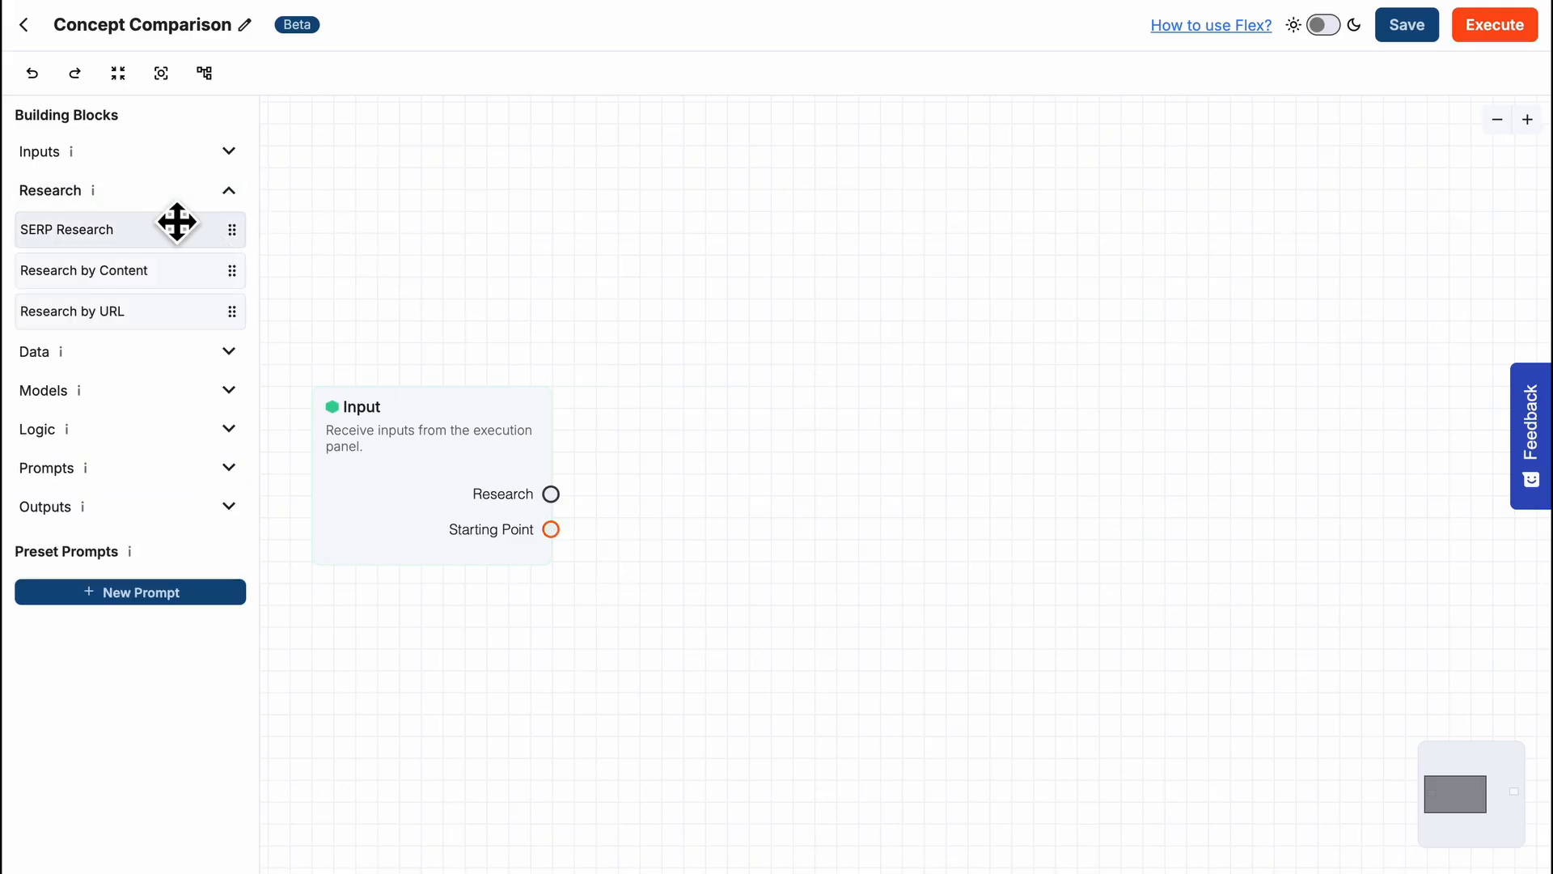
{"action": "left_click_drag", "start_coordinate": [173, 224], "coordinate": [813, 220]}
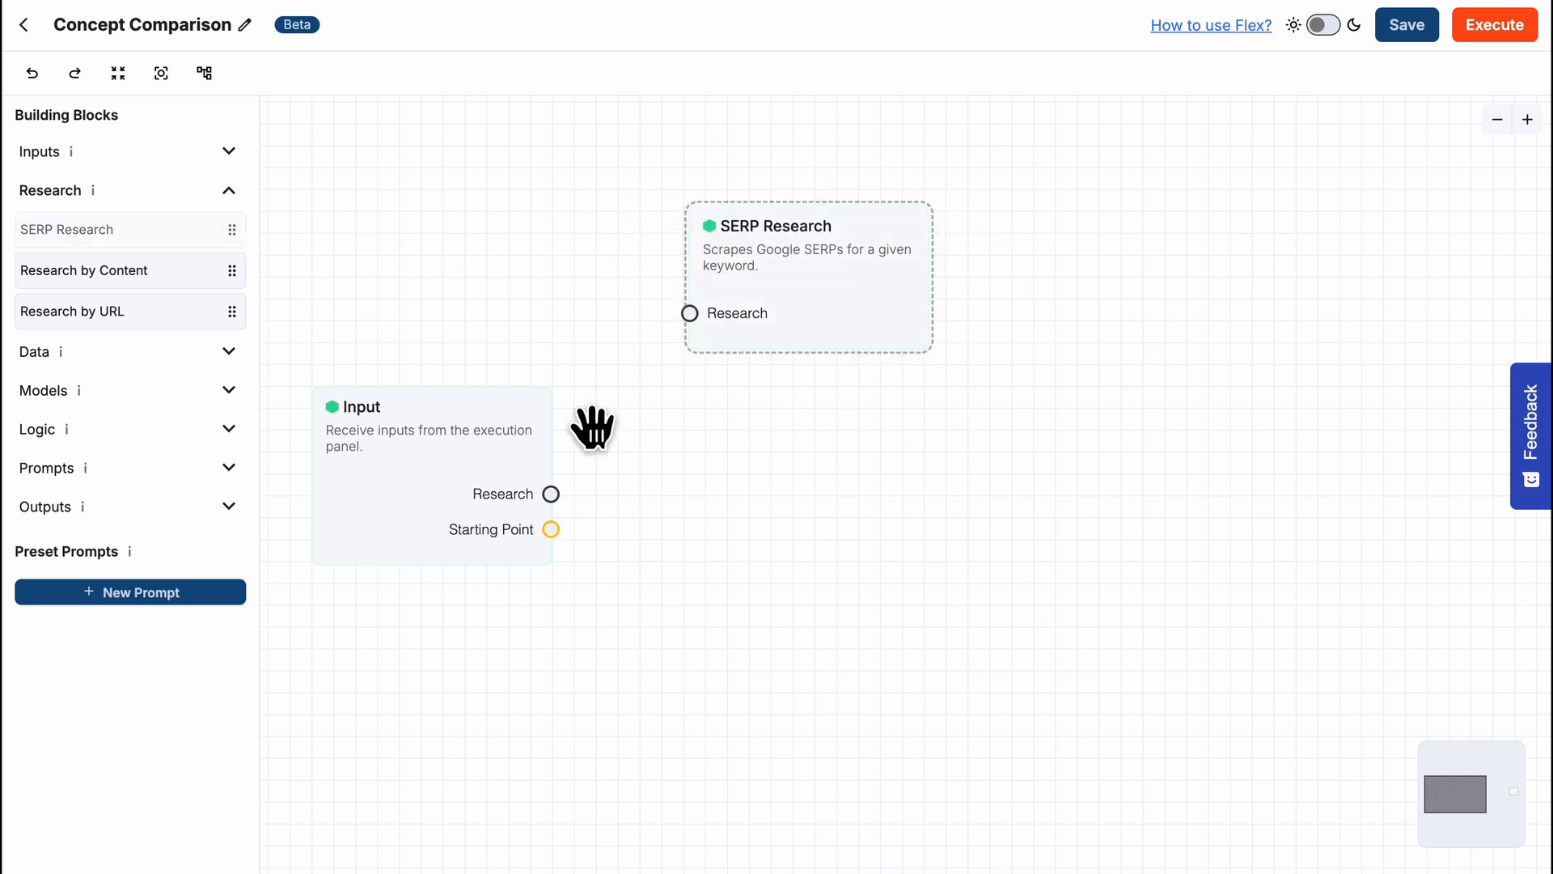
{"action": "left_click_drag", "start_coordinate": [551, 494], "coordinate": [689, 313]}
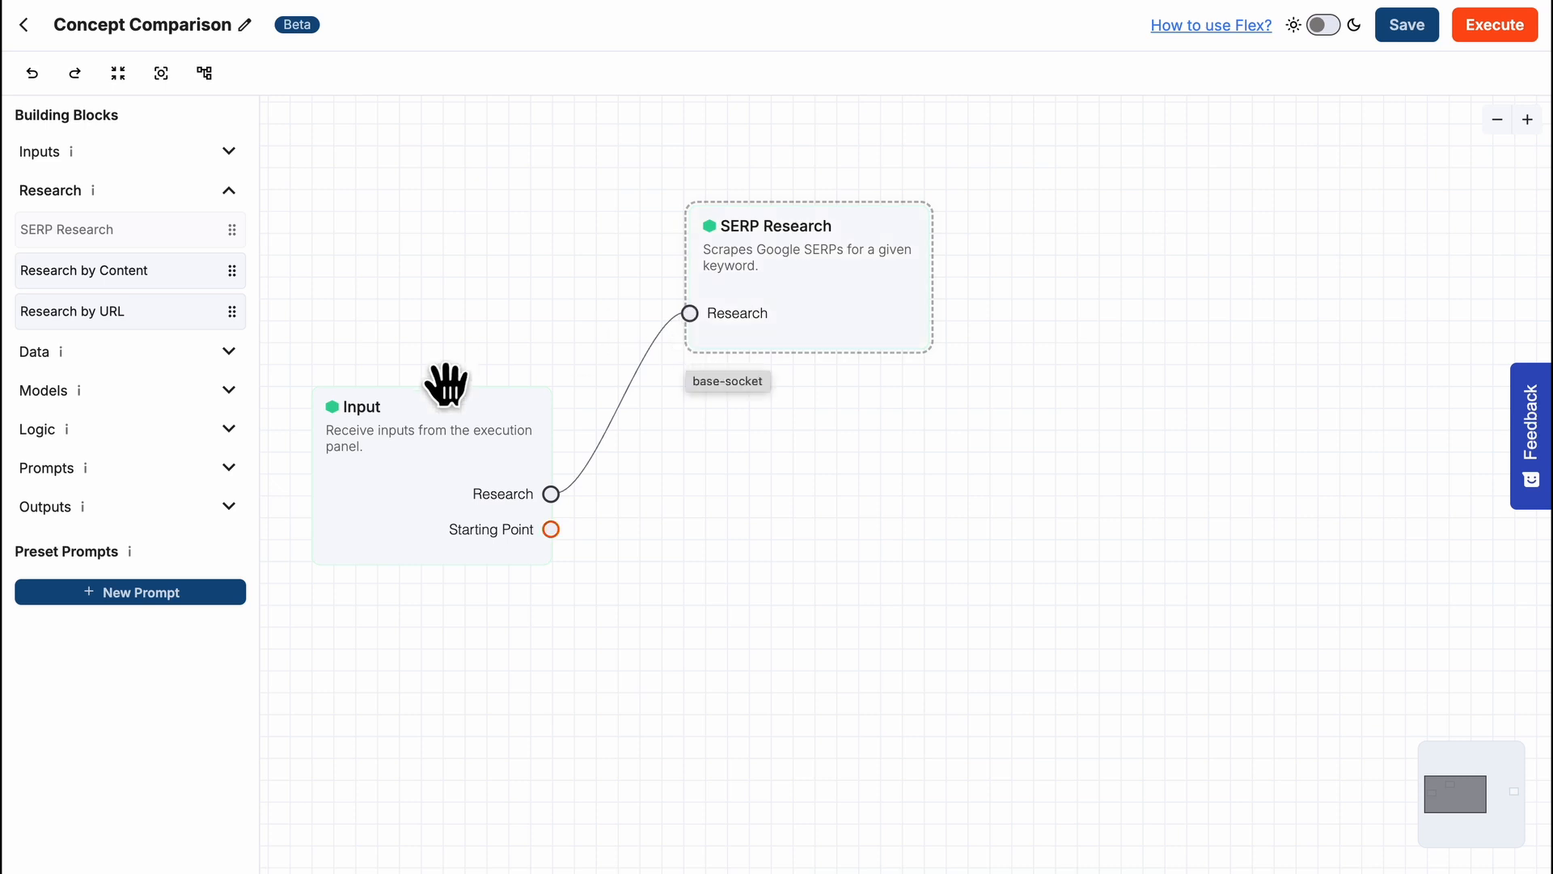
- Add a Custom Prompt block below SERP Research and connect Input's Starting Point output to its Starting Point
{"action": "left_click", "coordinate": [229, 468]}
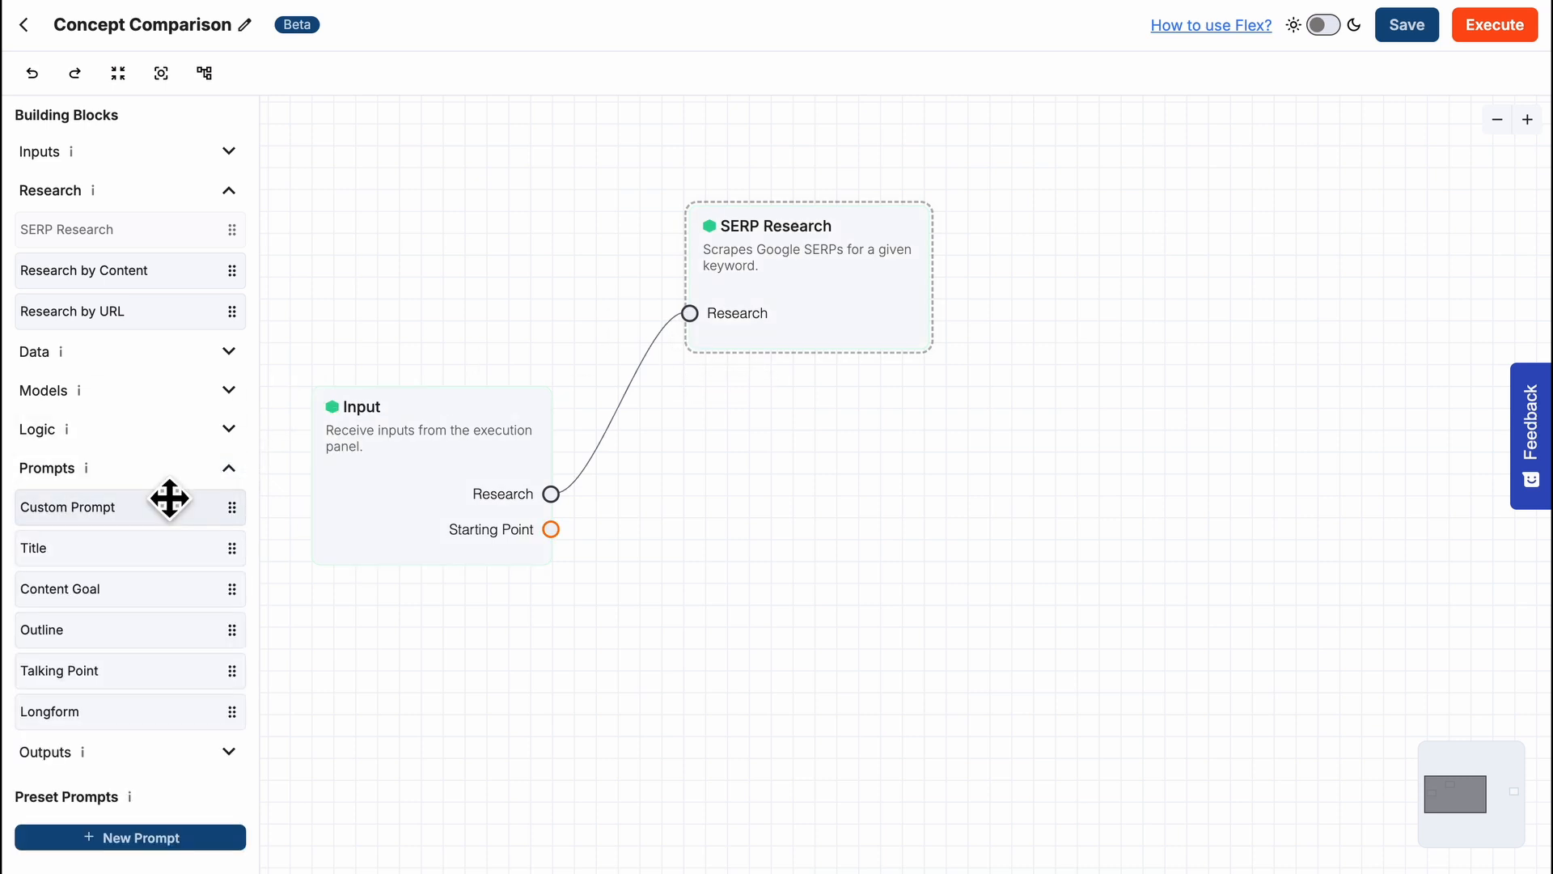
{"action": "left_click_drag", "start_coordinate": [167, 506], "coordinate": [842, 453]}
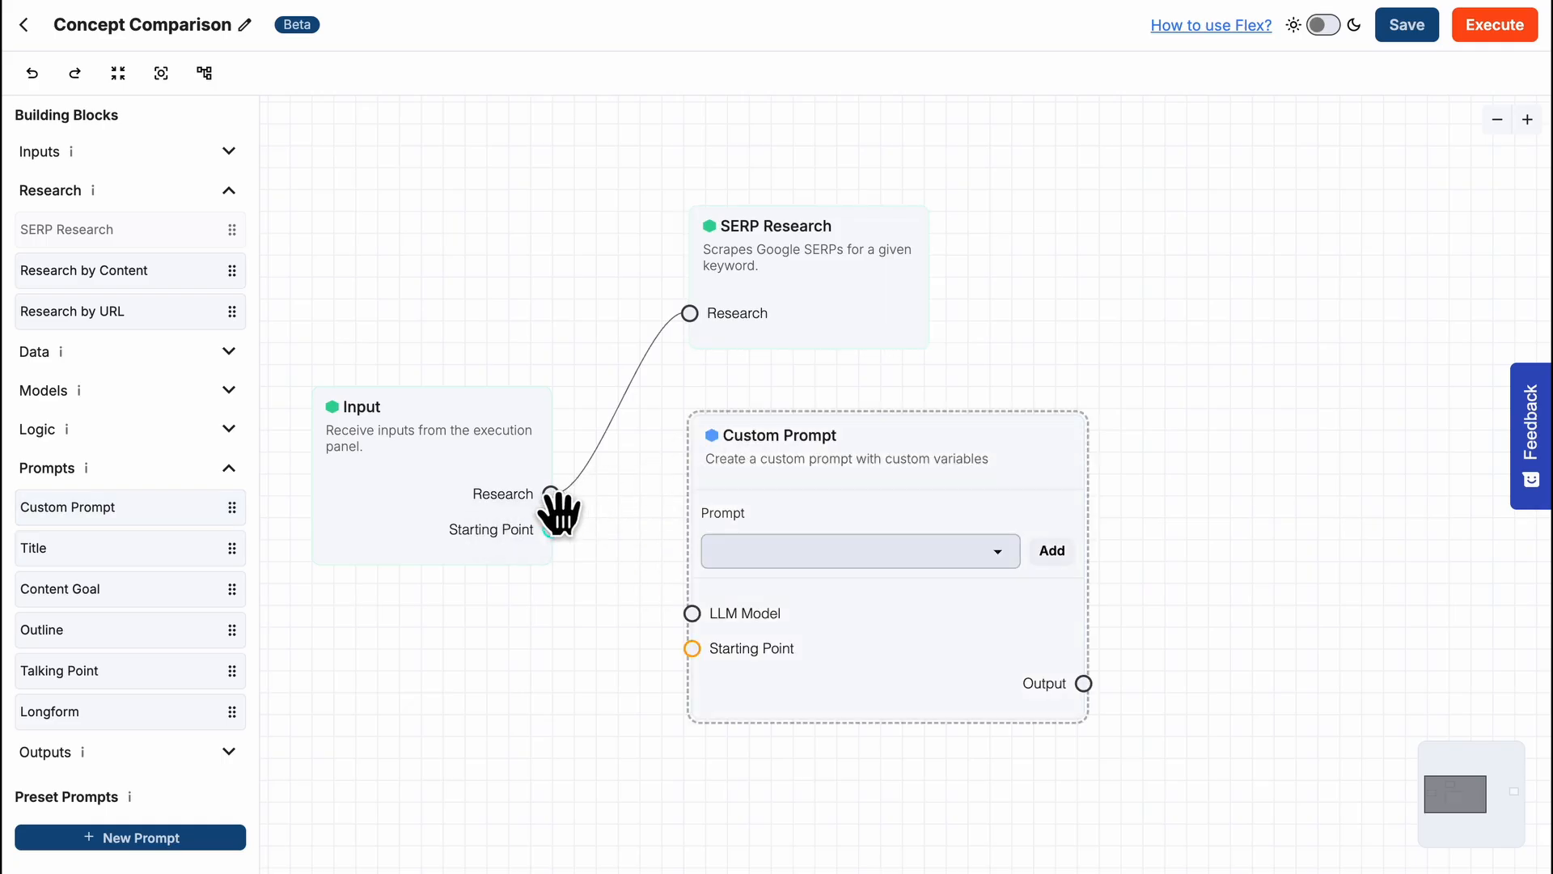
{"action": "left_click_drag", "start_coordinate": [551, 529], "coordinate": [694, 650]}
- Create a preset prompt named Definition in the Custom Prompt block with the system message "Write in #{ language } language."
{"action": "left_click", "coordinate": [1052, 552]}
{"action": "key", "text": "ctrl+a"}
{"action": "type", "text": "Definition"}
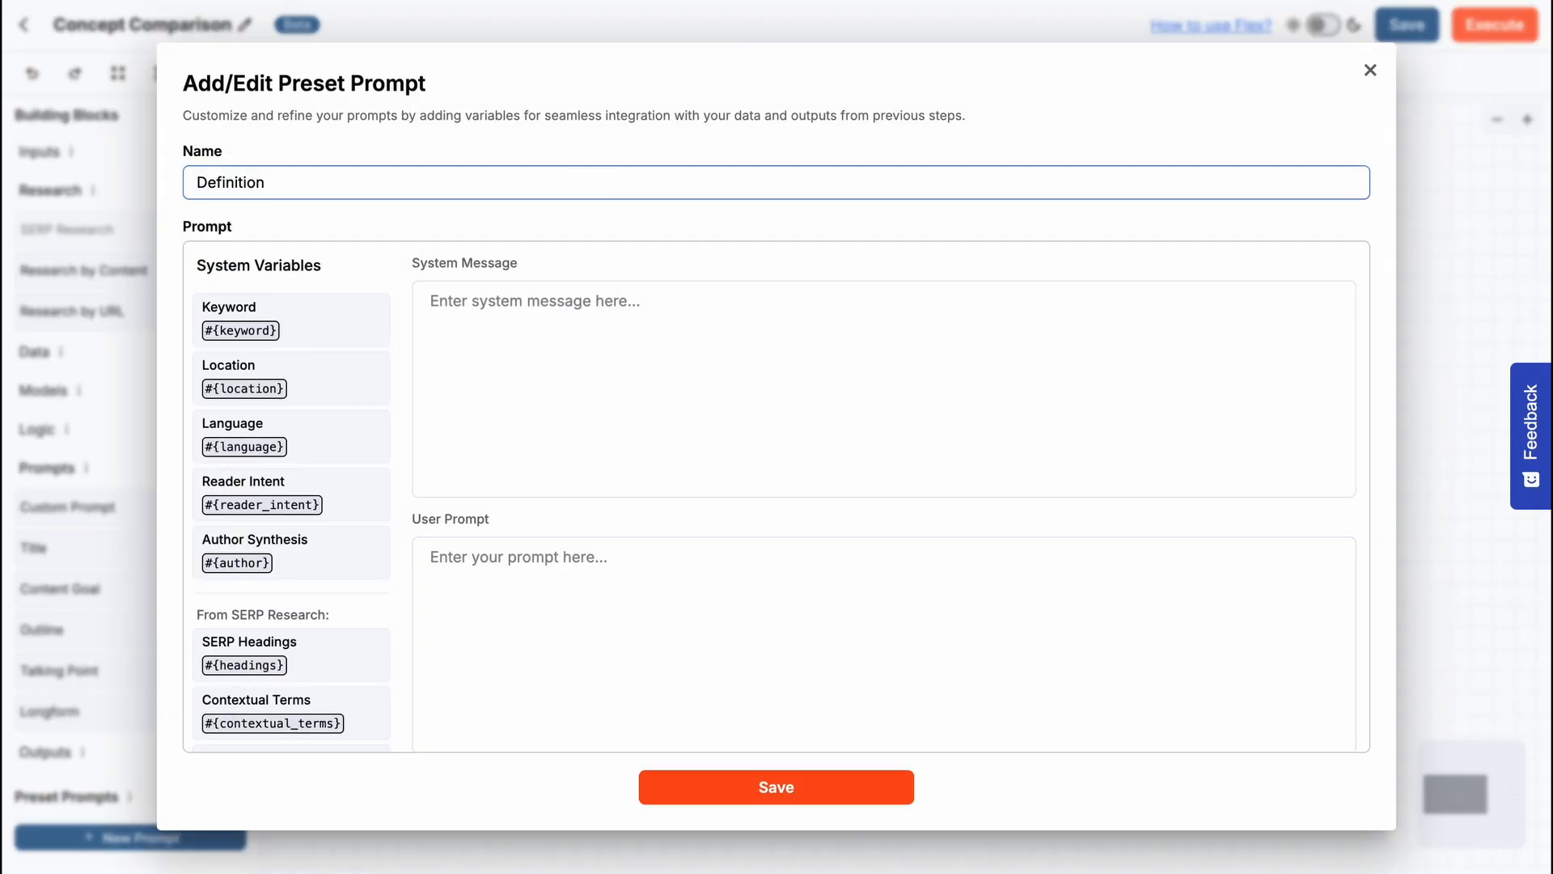
{"action": "left_click", "coordinate": [639, 318]}
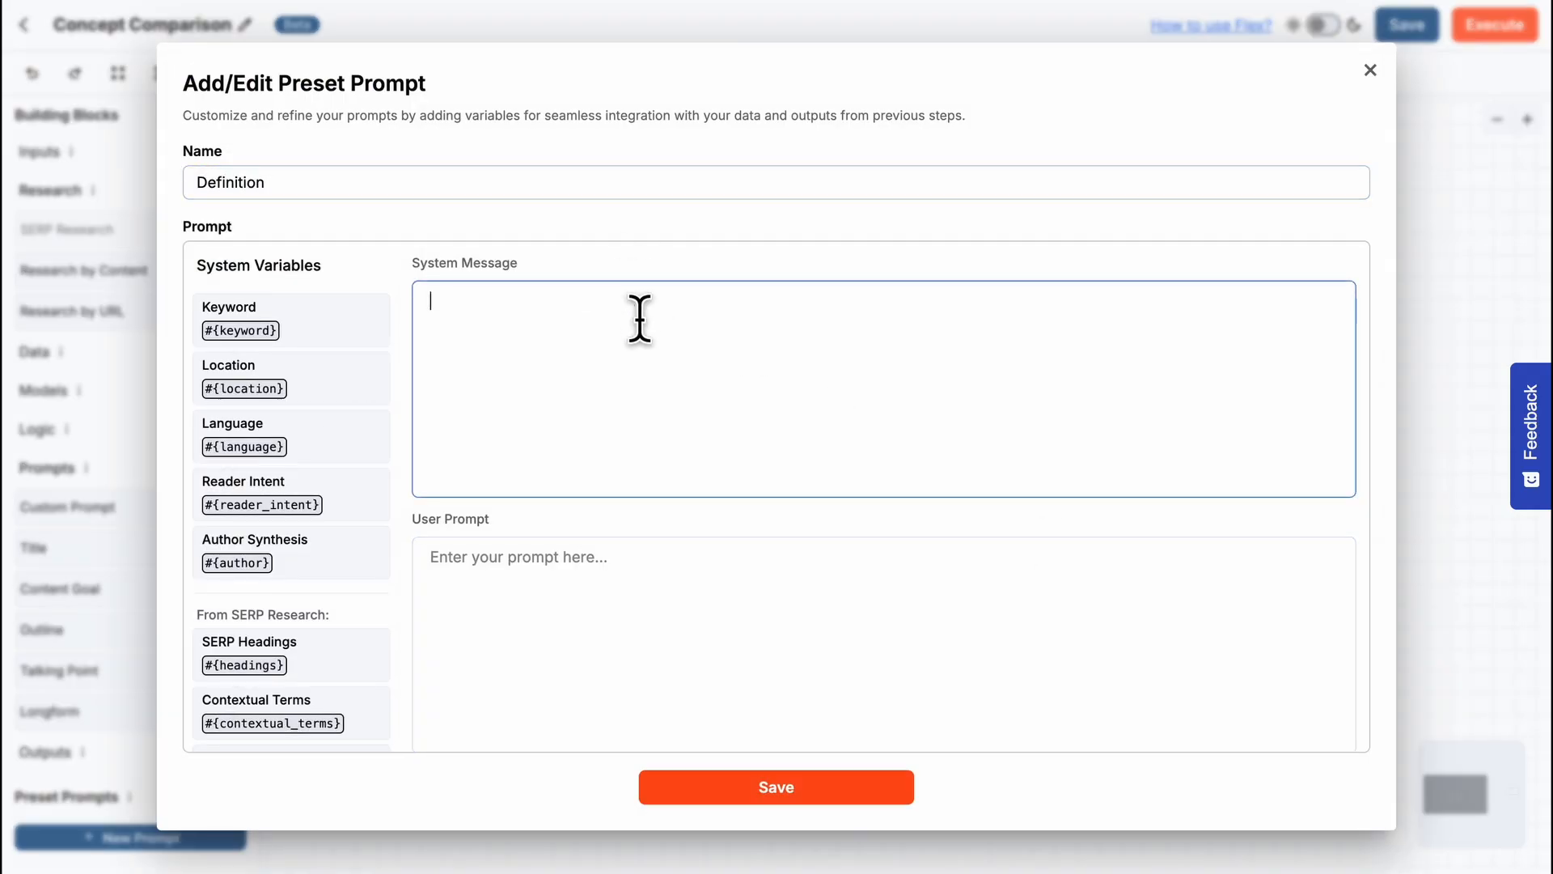
{"action": "type", "text": "Write in #{ language } language."}
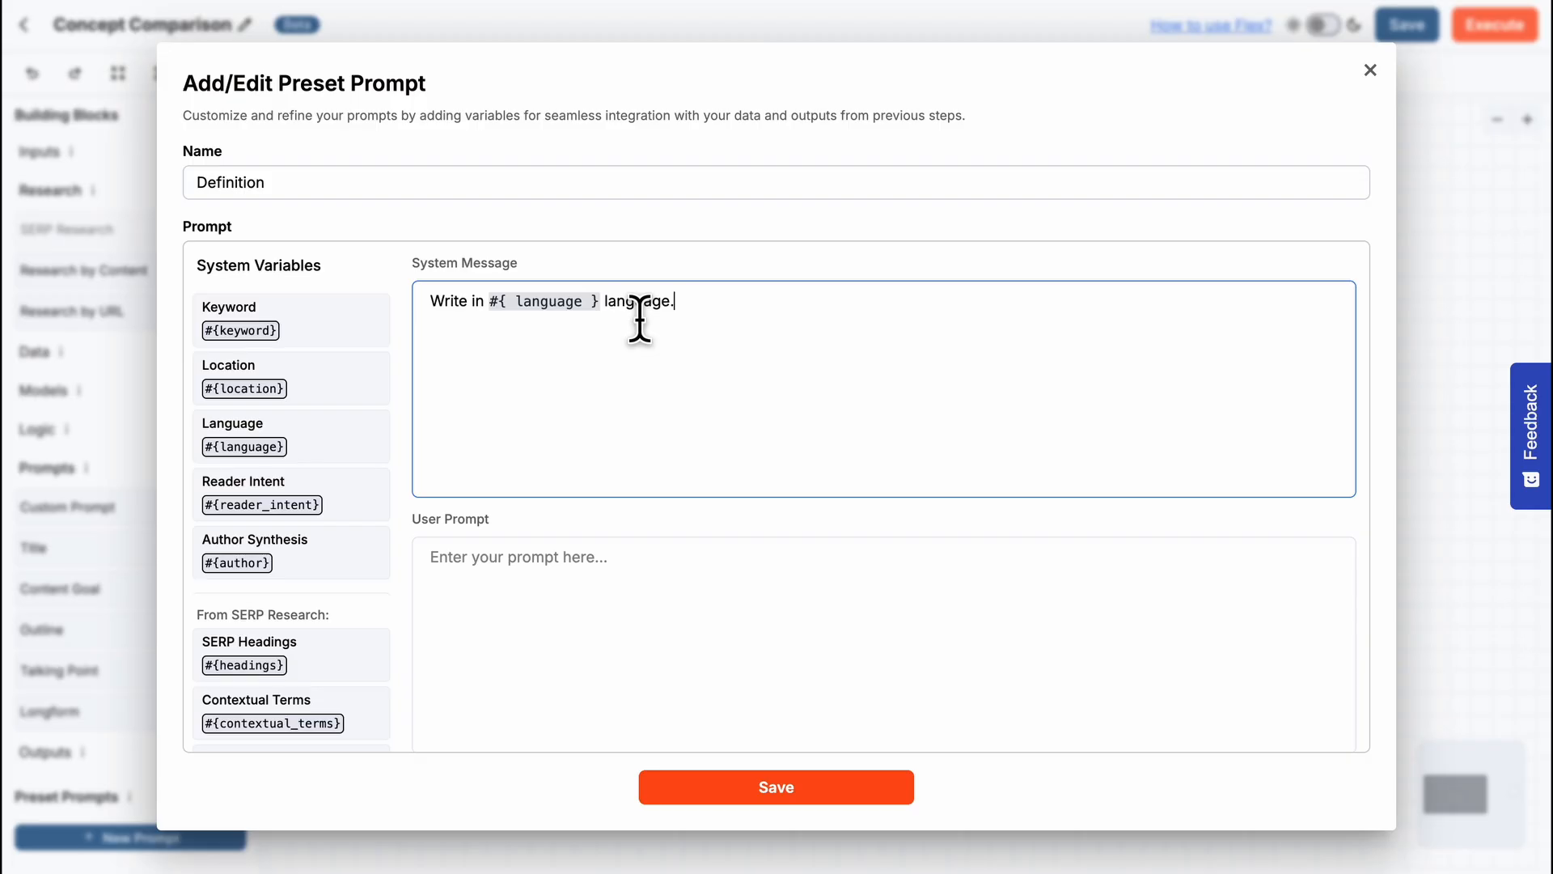
- Write the user prompt asking for in-depth explanations and bullet-list examples of {concept_1} and {concept_2} in a "## What is" output format, and save it
{"action": "scroll", "coordinate": [639, 320], "scroll_direction": "down", "scroll_amount": 1}
{"action": "left_click", "coordinate": [628, 555]}
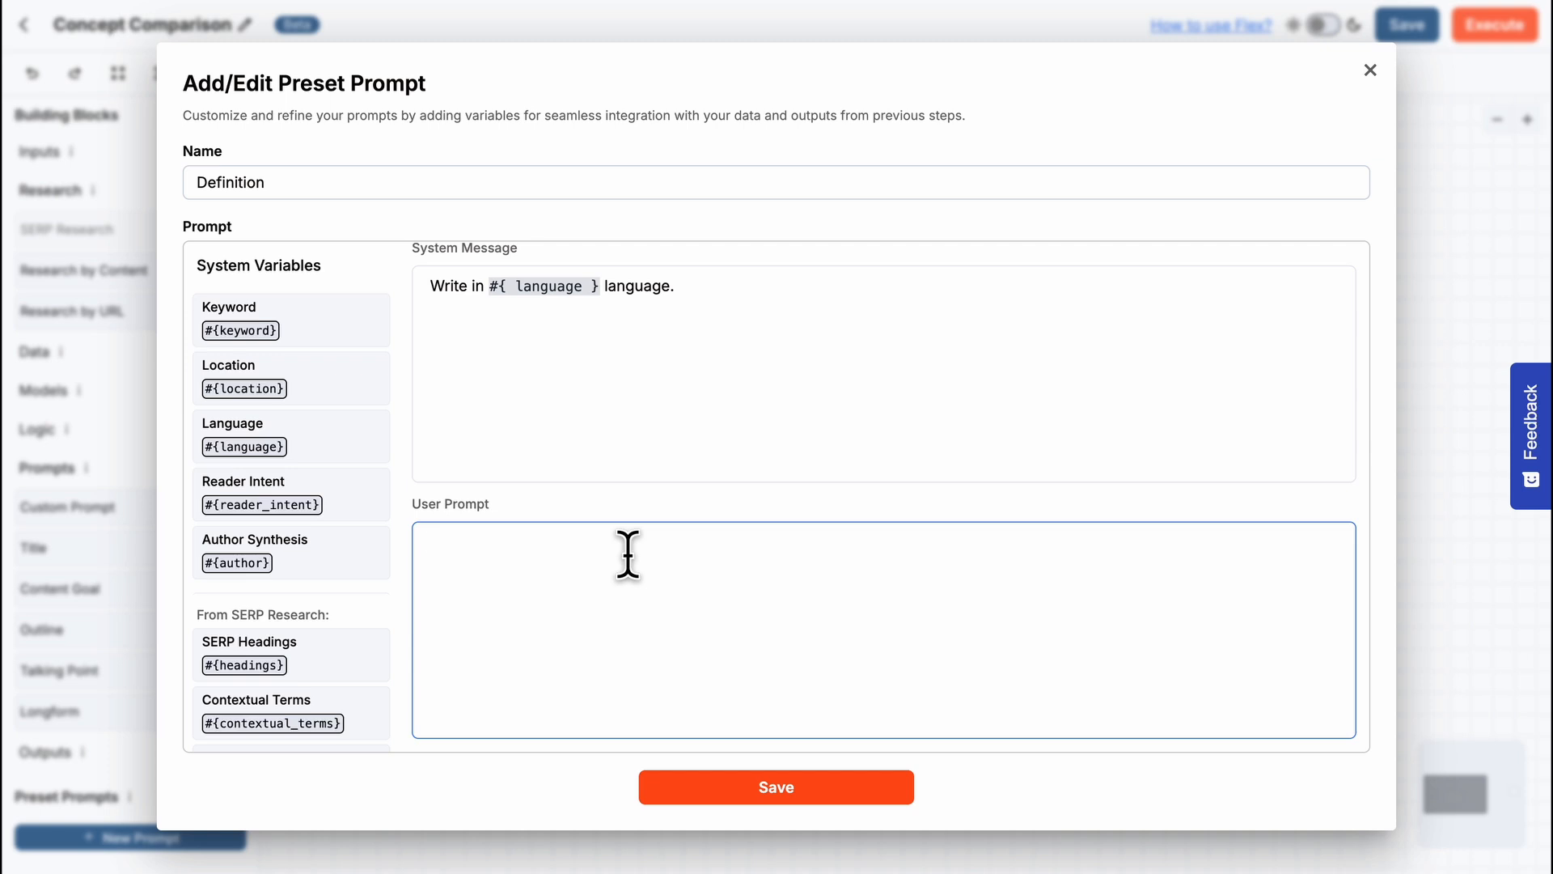
{"action": "type", "text": "What is {concept_1}?"}
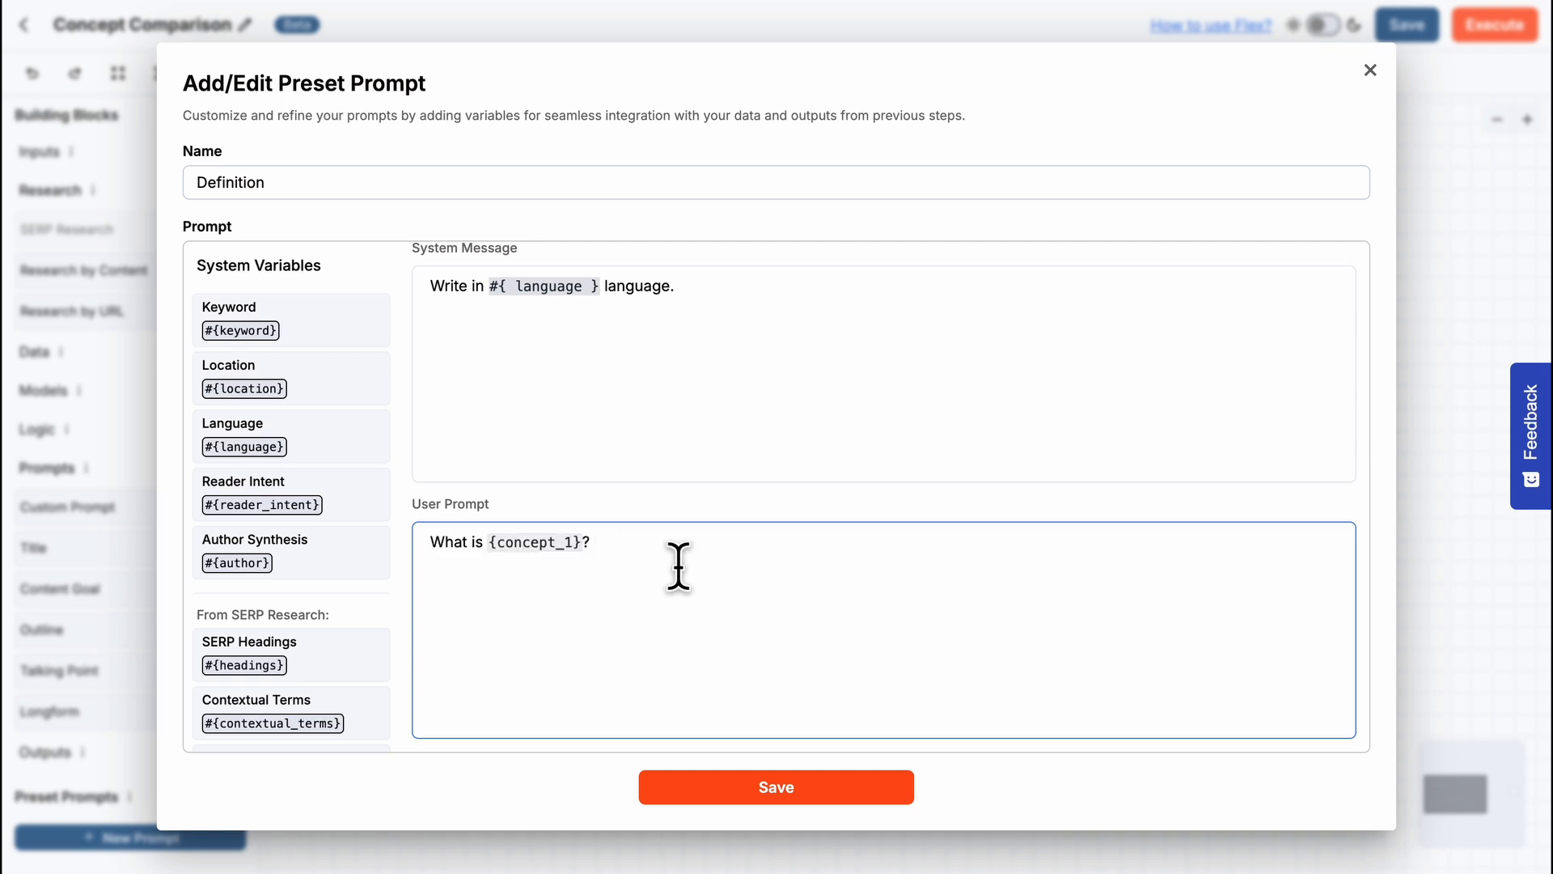
{"action": "type", "text": "Explain in depth."}
{"action": "type", "text": "List examples of {concept_1} in bullet list."}
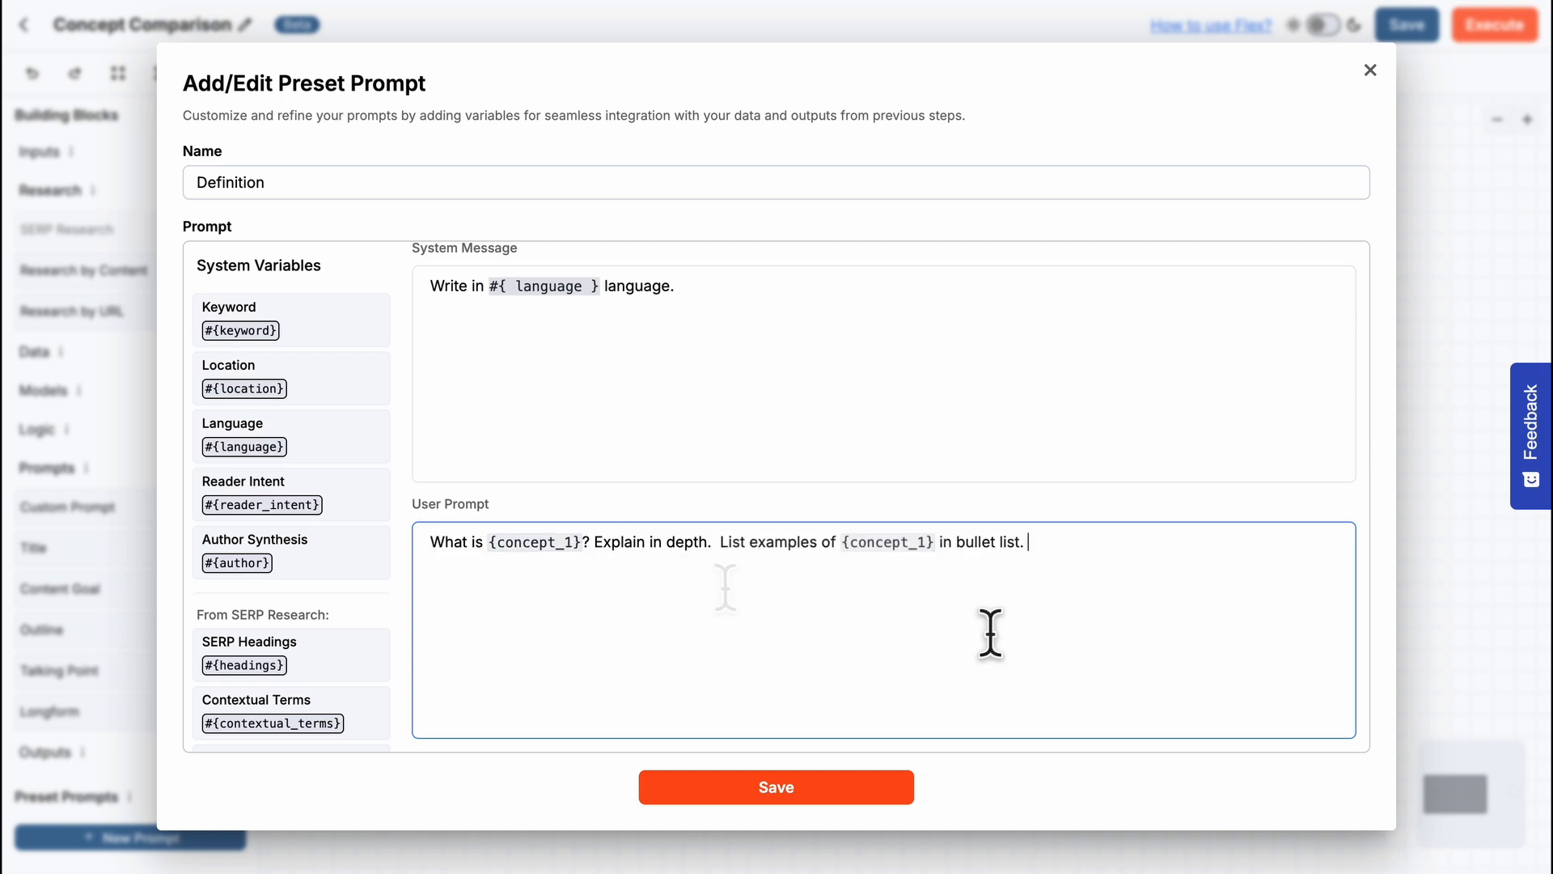
{"action": "type", "text": "Only output what I asked without any other text such as explanation or emojis."}
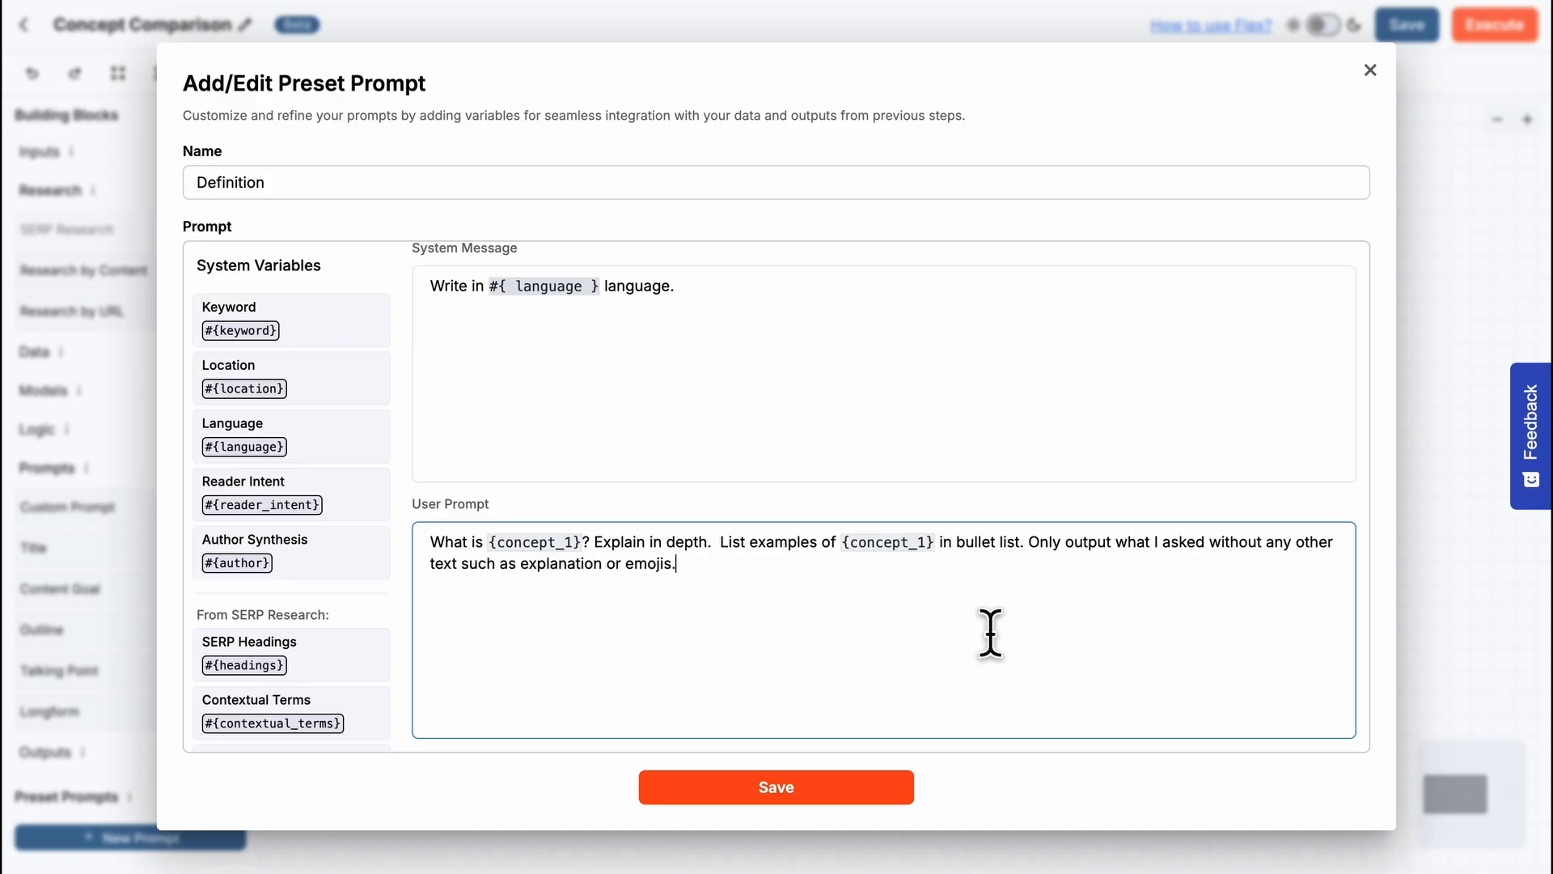
{"action": "key", "text": "ctrl+v"}
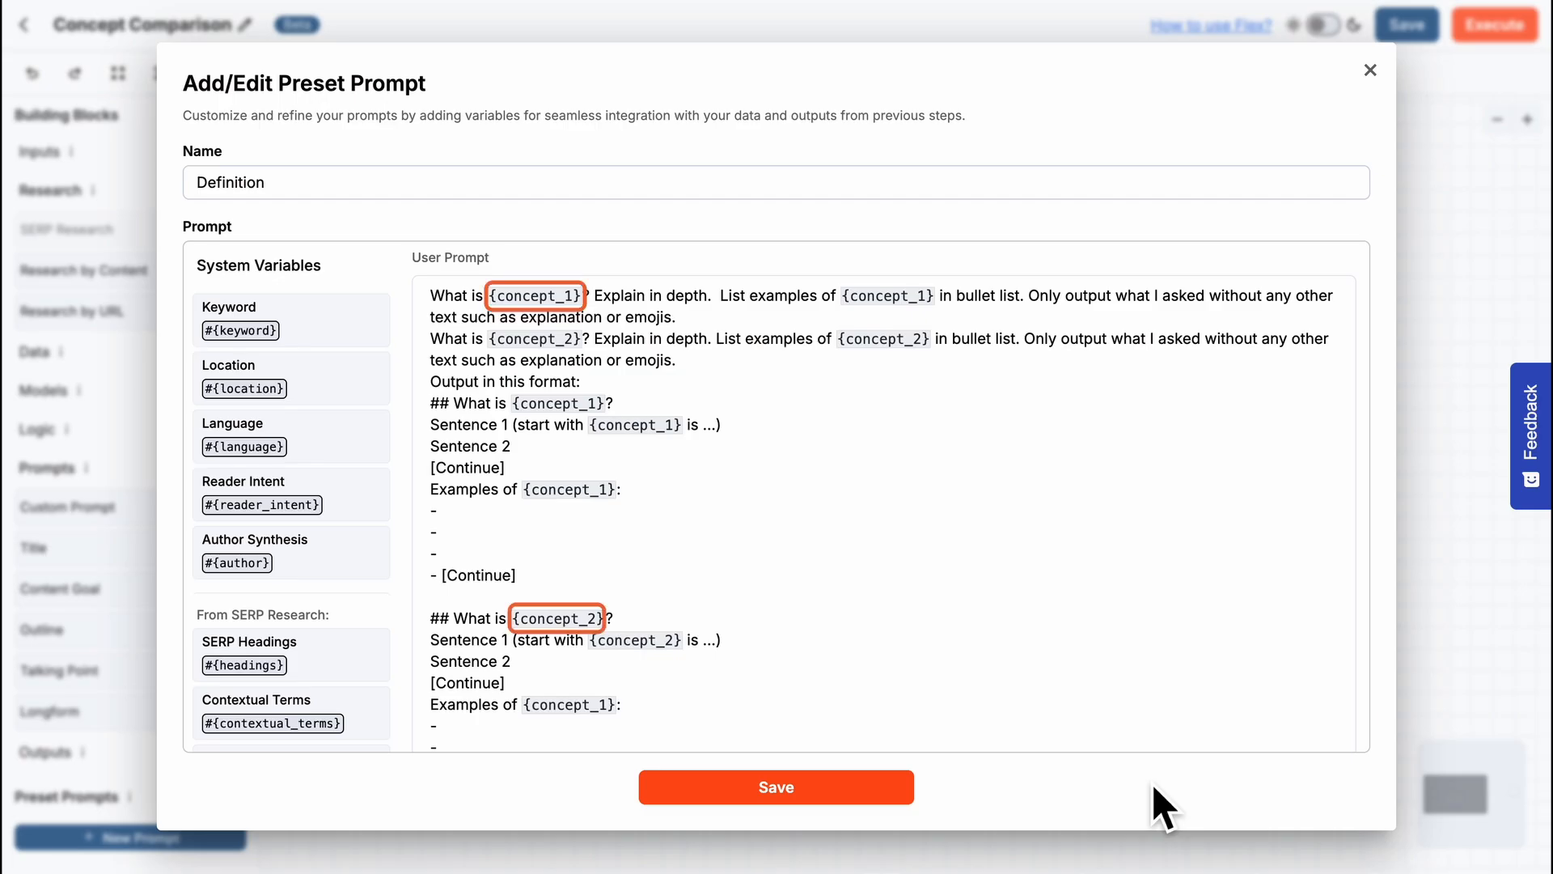
{"action": "left_click", "coordinate": [695, 737]}
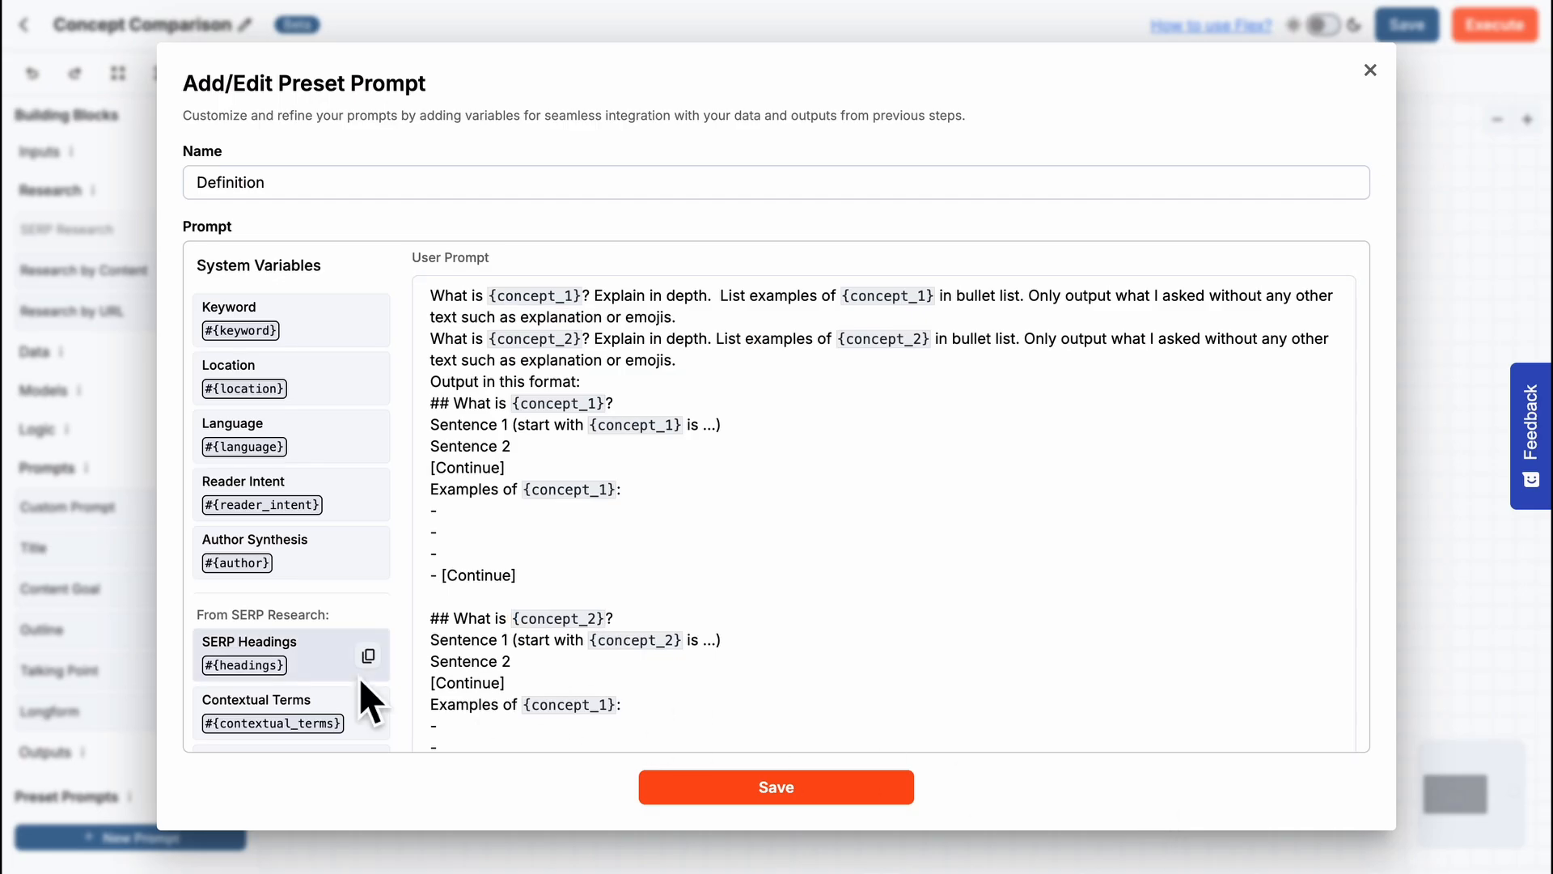
{"action": "scroll", "coordinate": [361, 680], "scroll_direction": "down", "scroll_amount": 1}
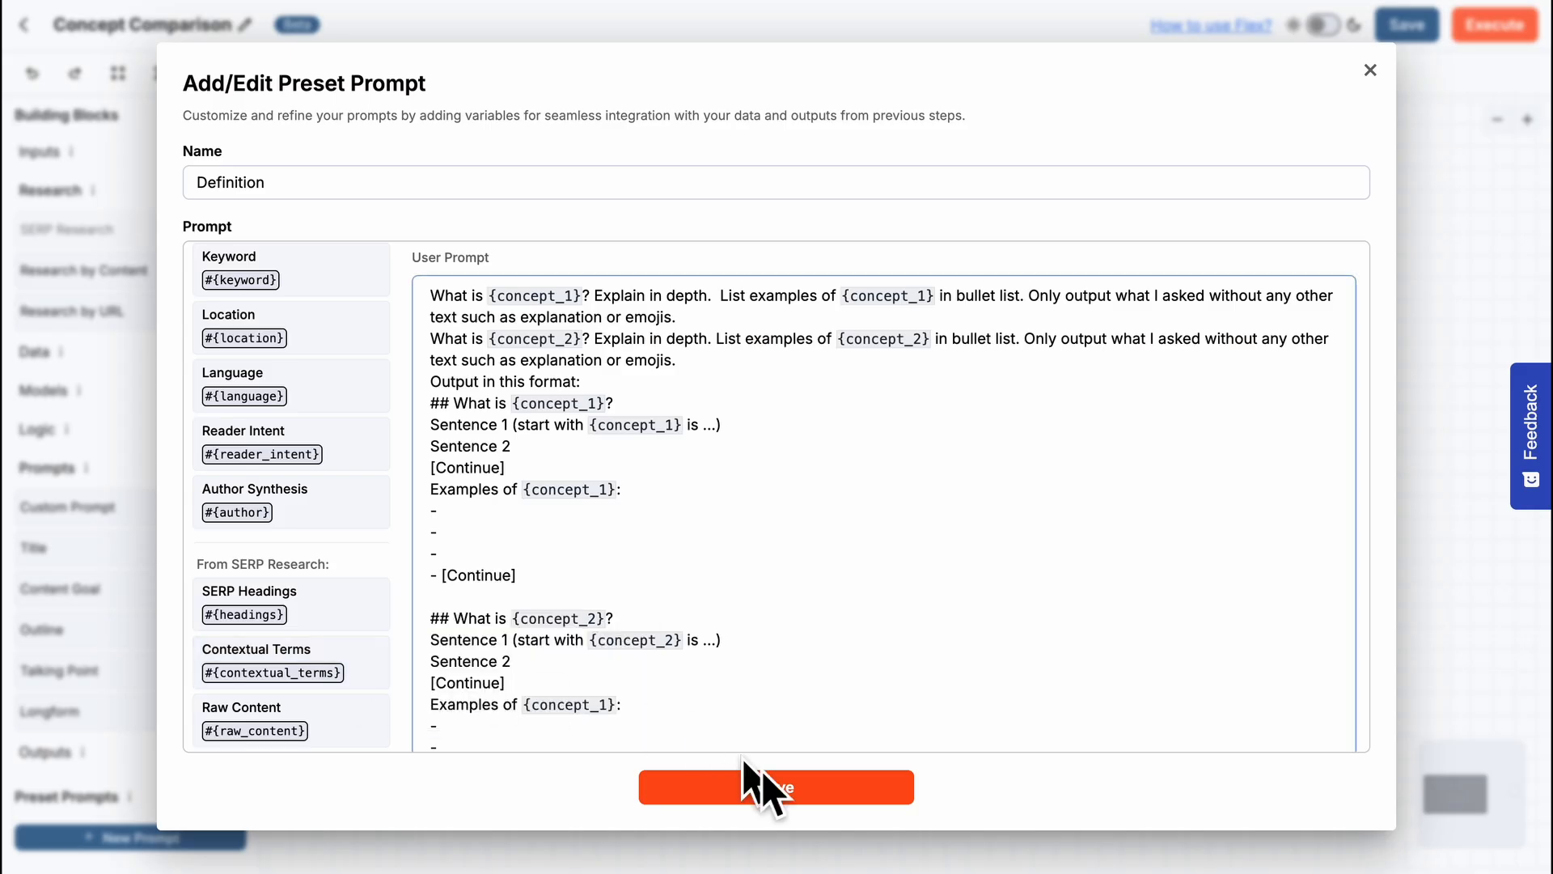
{"action": "left_click", "coordinate": [791, 789]}
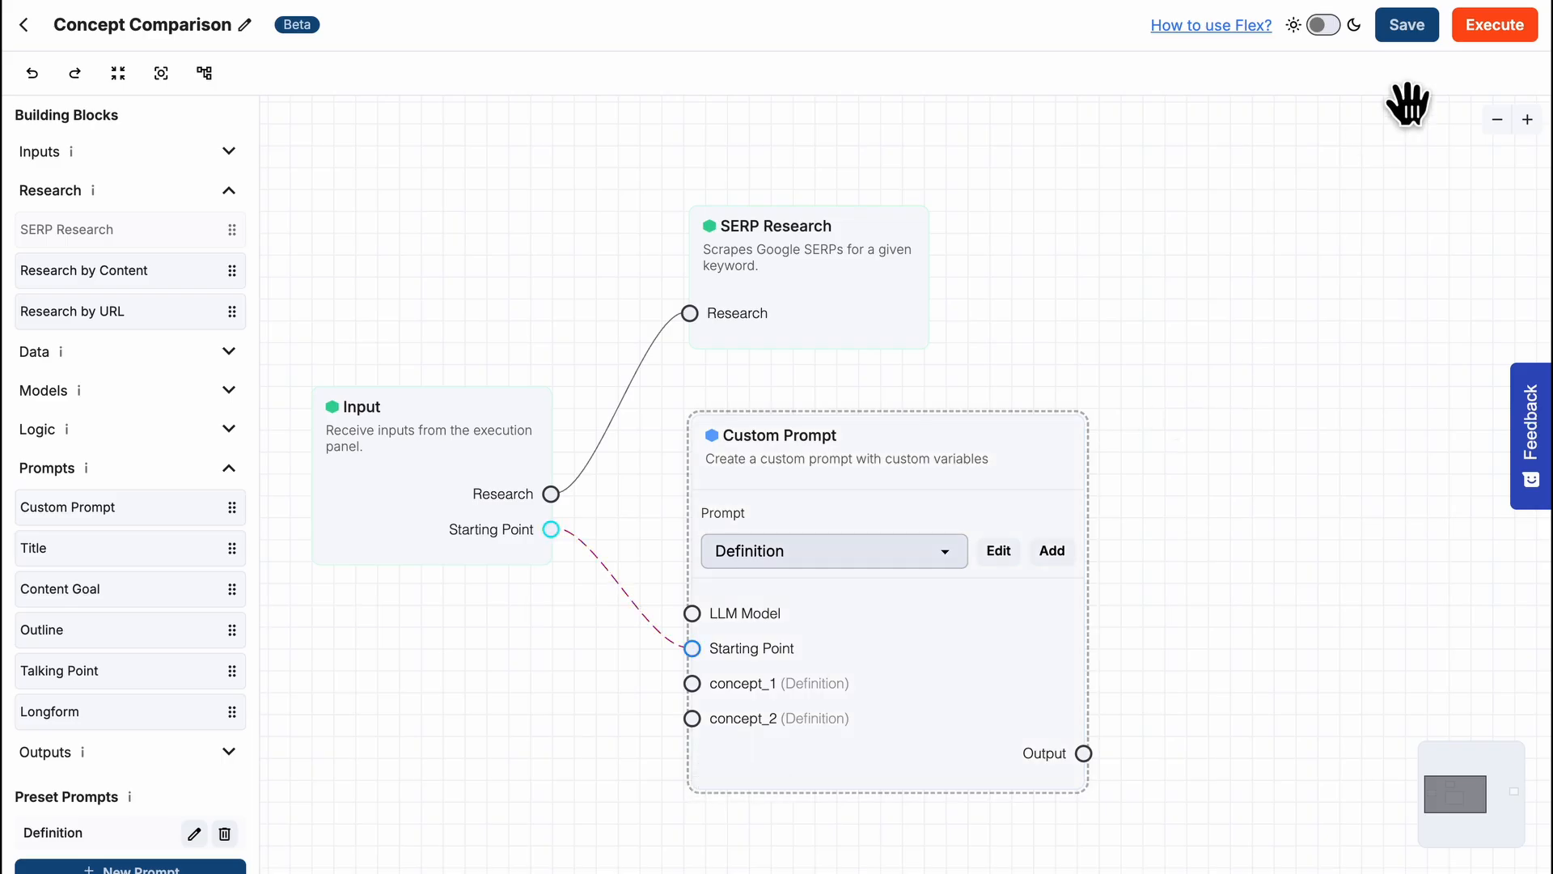
- Check the concept_1 and concept_2 custom variables in the first row's details of the execution setup
{"action": "left_click", "coordinate": [1494, 25]}
{"action": "left_click", "coordinate": [1034, 212]}
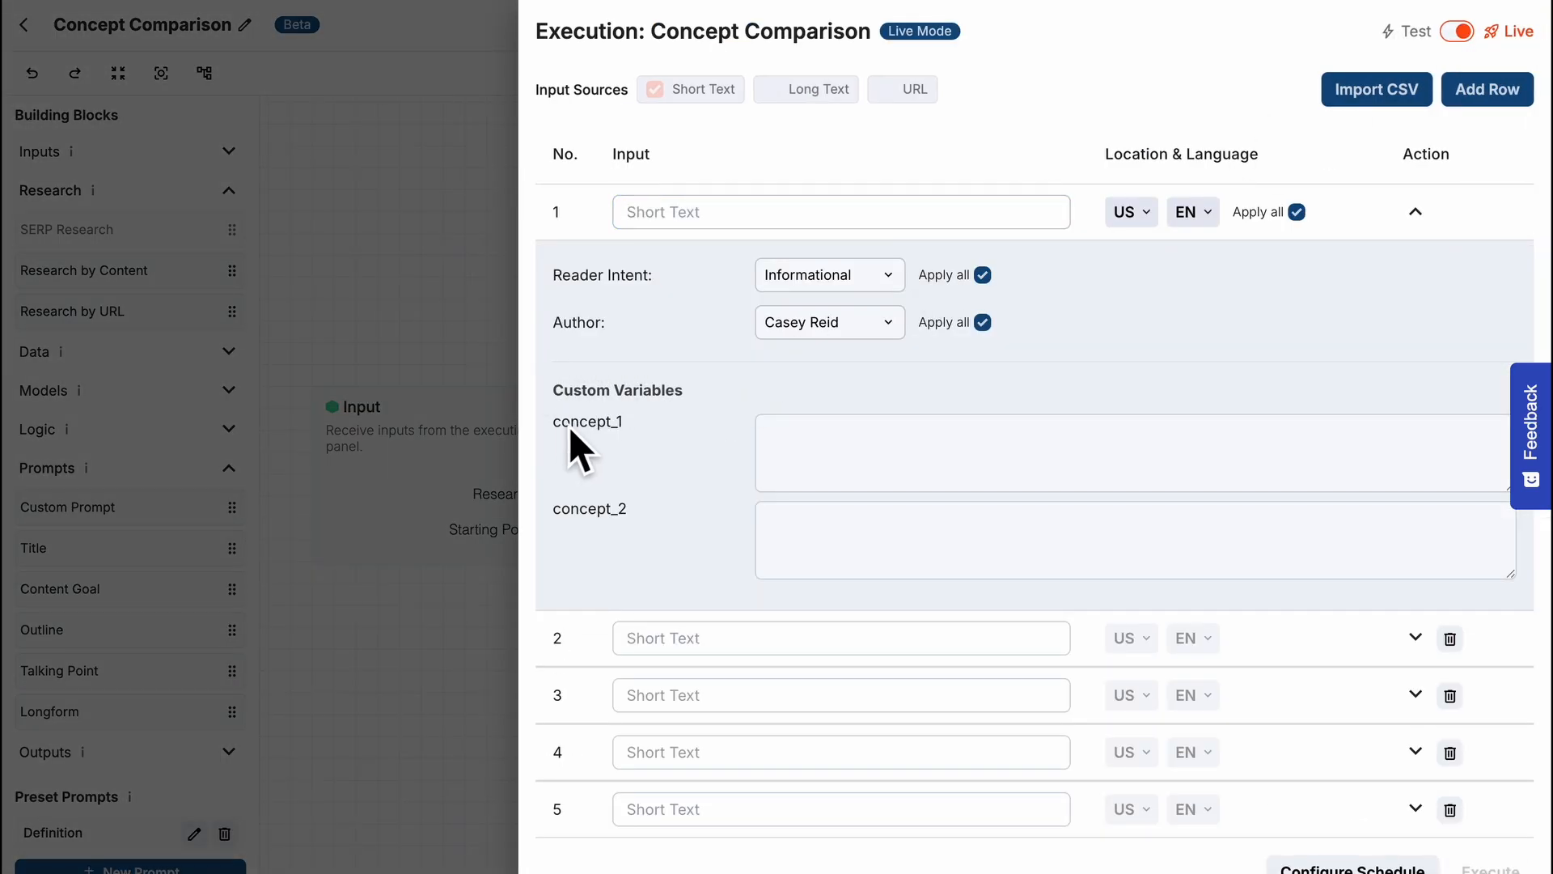
{"action": "left_click_drag", "start_coordinate": [570, 425], "coordinate": [647, 518]}
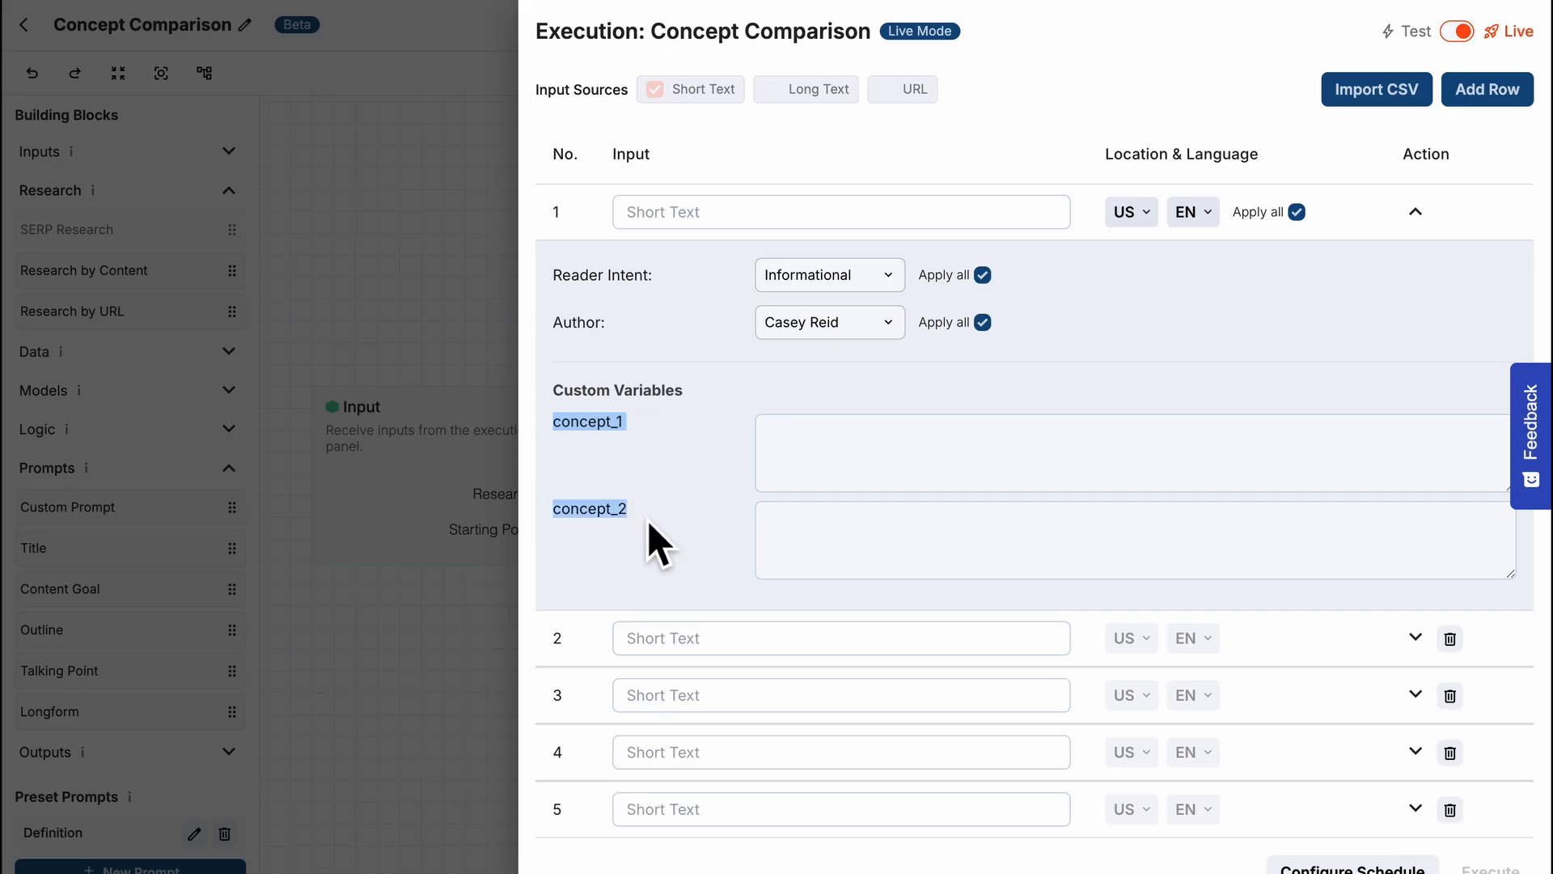
{"action": "left_click", "coordinate": [487, 599]}
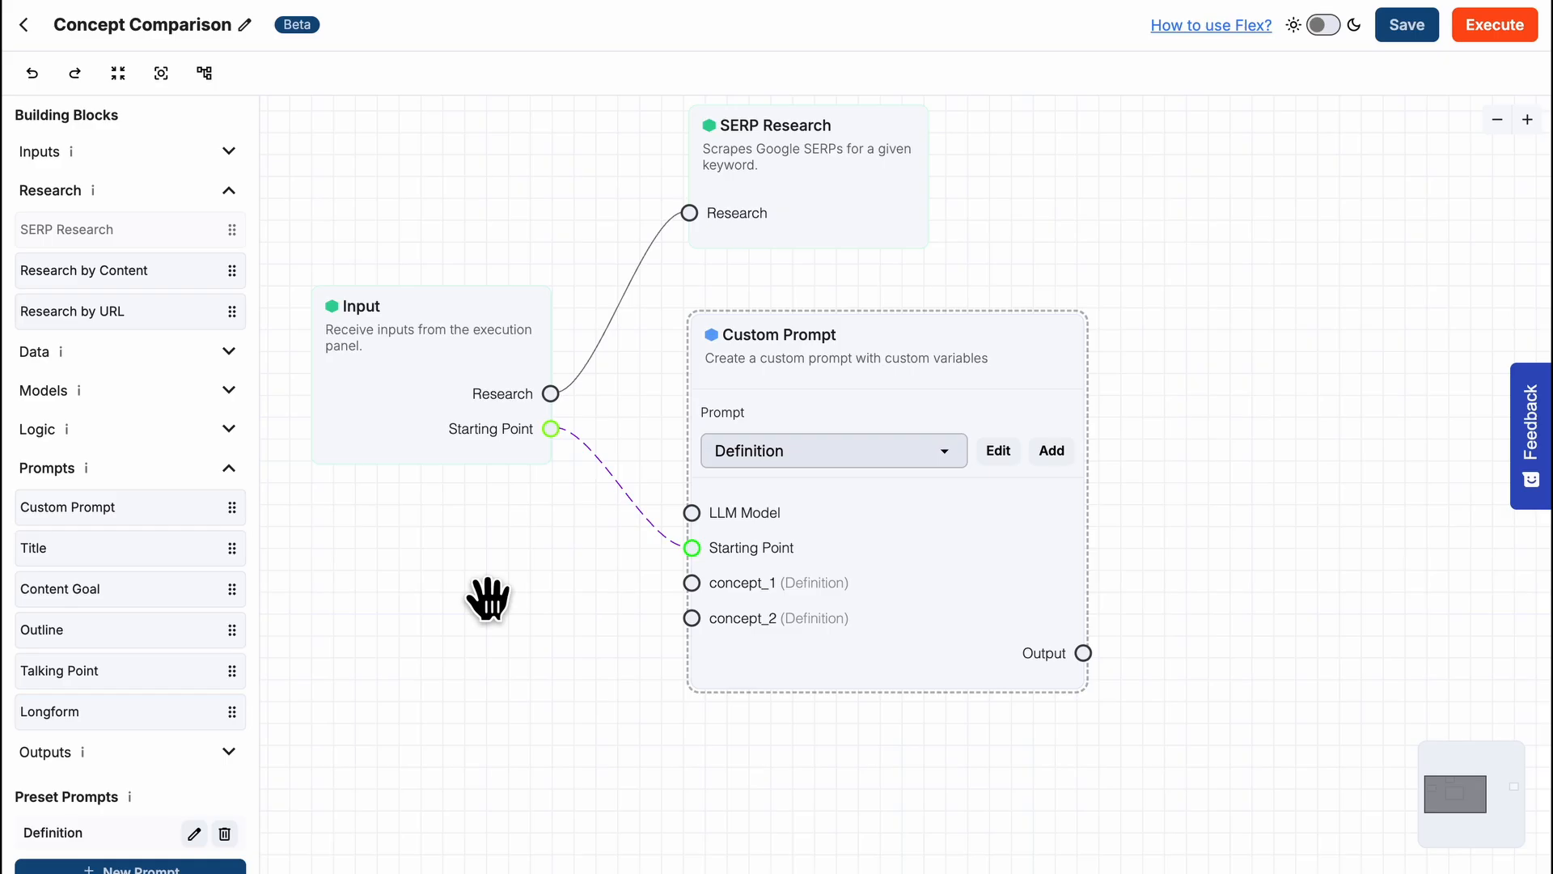
- Add an OpenAI Model block below Input, set it to OpenAI GPT 4.1, and connect it to the Definition prompt's LLM Model input
{"action": "right_click", "coordinate": [445, 551]}
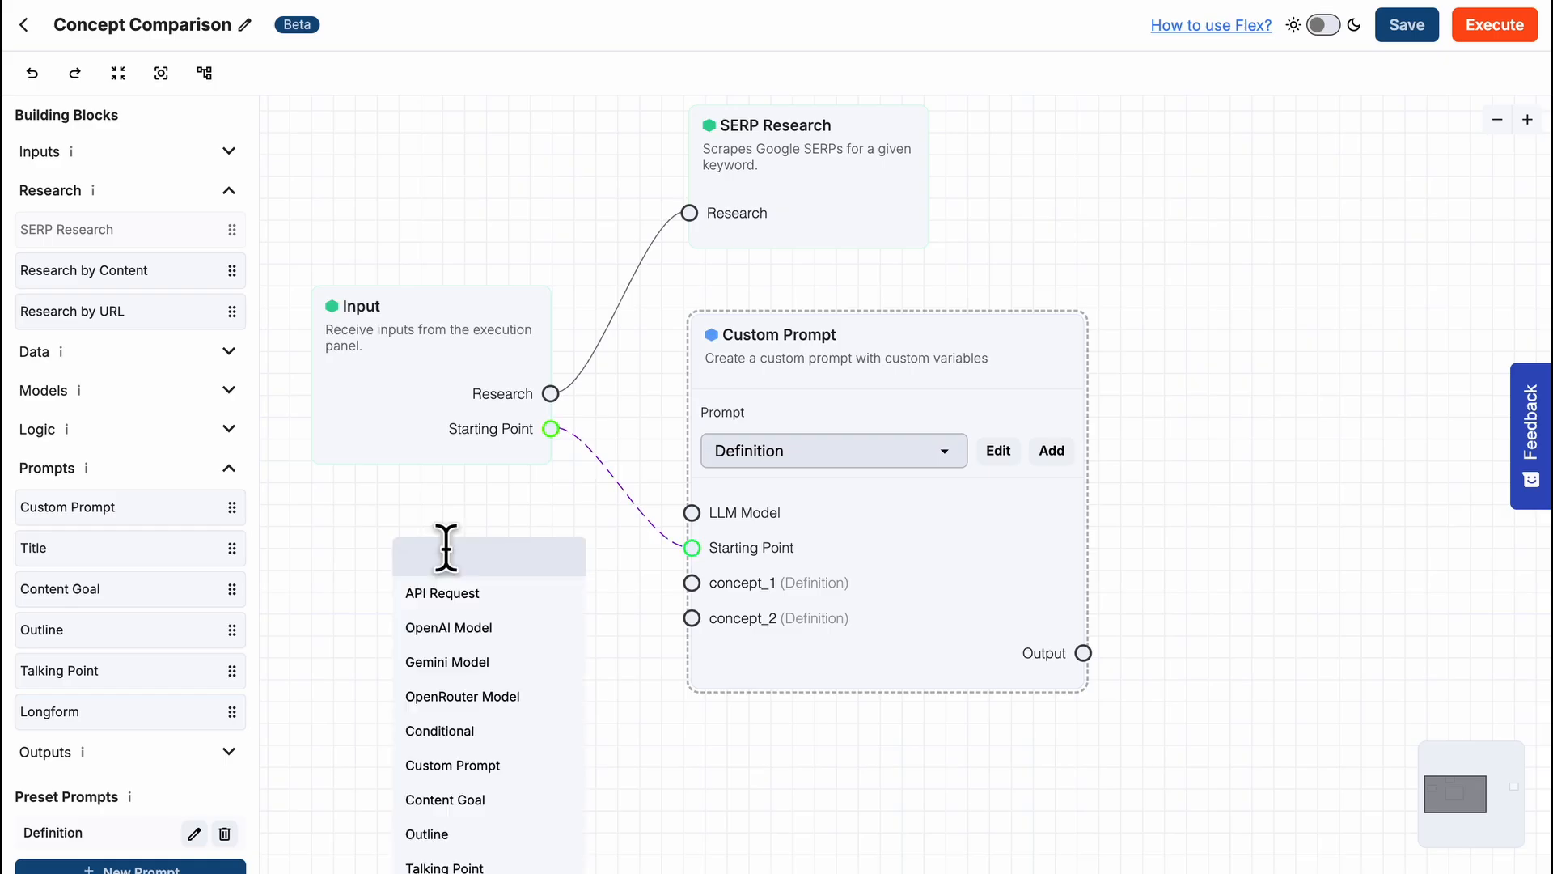
{"action": "left_click", "coordinate": [474, 631]}
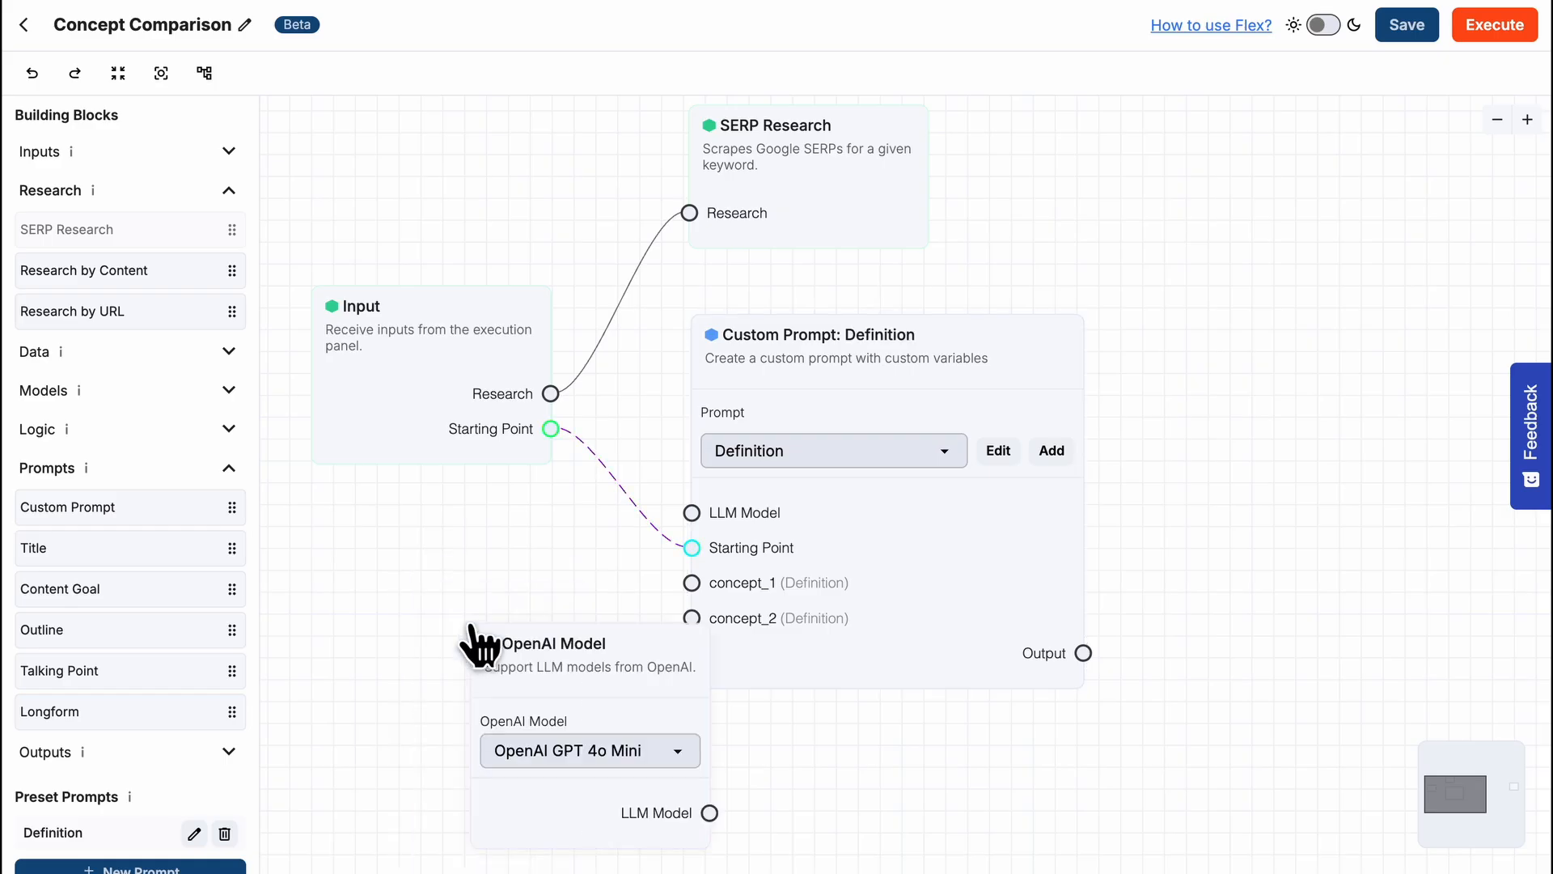
{"action": "left_click_drag", "start_coordinate": [483, 631], "coordinate": [371, 530]}
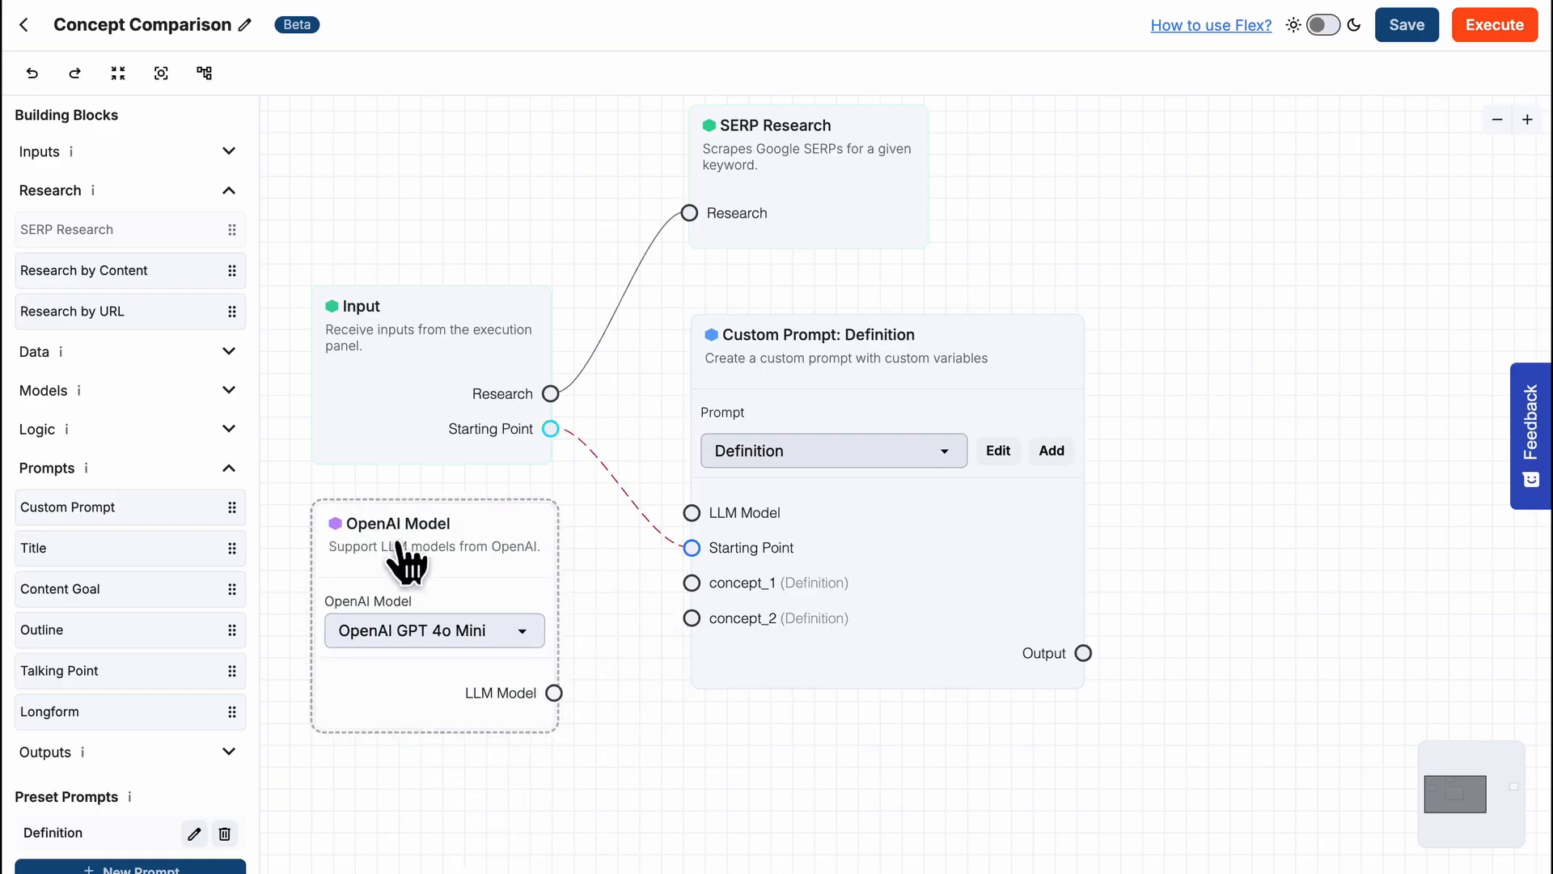
{"action": "left_click", "coordinate": [483, 639]}
{"action": "left_click", "coordinate": [478, 683]}
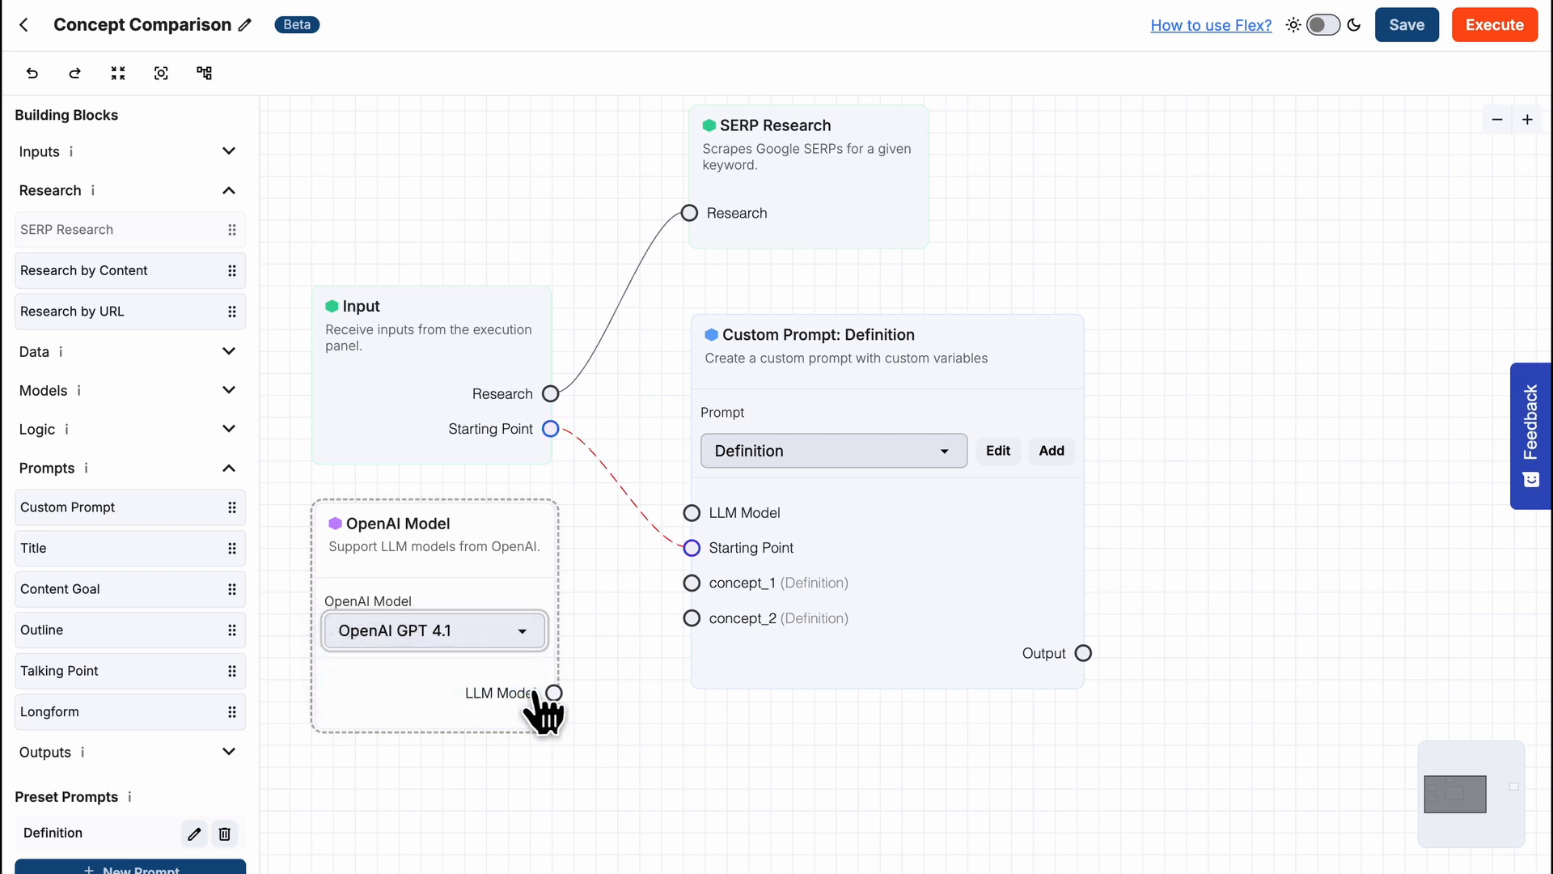
{"action": "left_click_drag", "start_coordinate": [555, 693], "coordinate": [691, 514]}
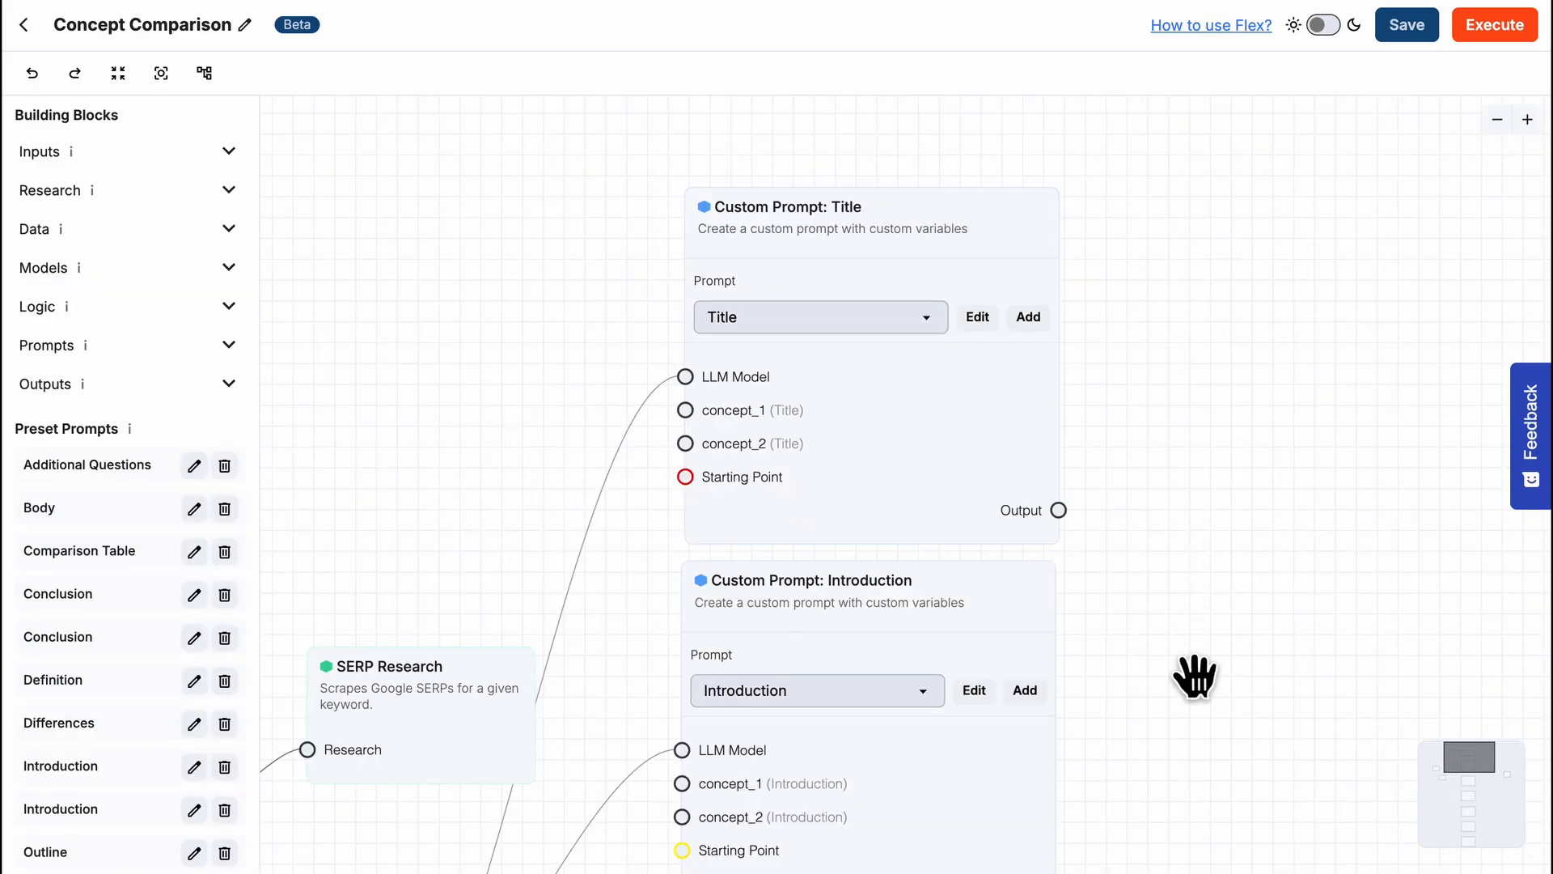
- Review the chain of custom prompt blocks from Title down to Conclusion and their LLM Model connections
{"action": "scroll", "coordinate": [1189, 688], "scroll_direction": "down", "scroll_amount": 1}
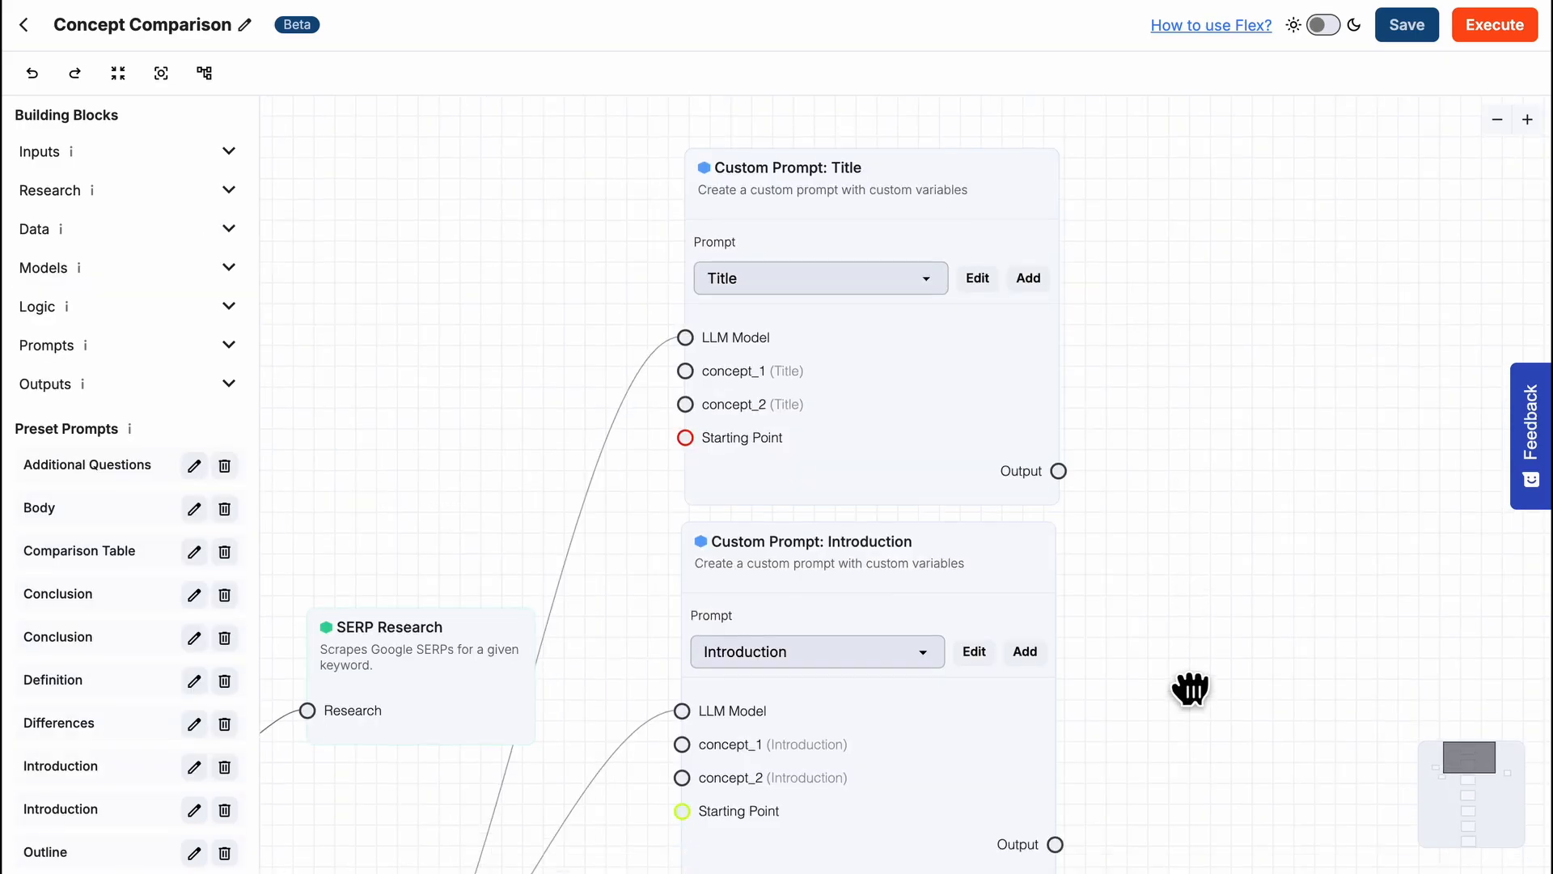
{"action": "left_click_drag", "start_coordinate": [1190, 688], "coordinate": [1180, 390]}
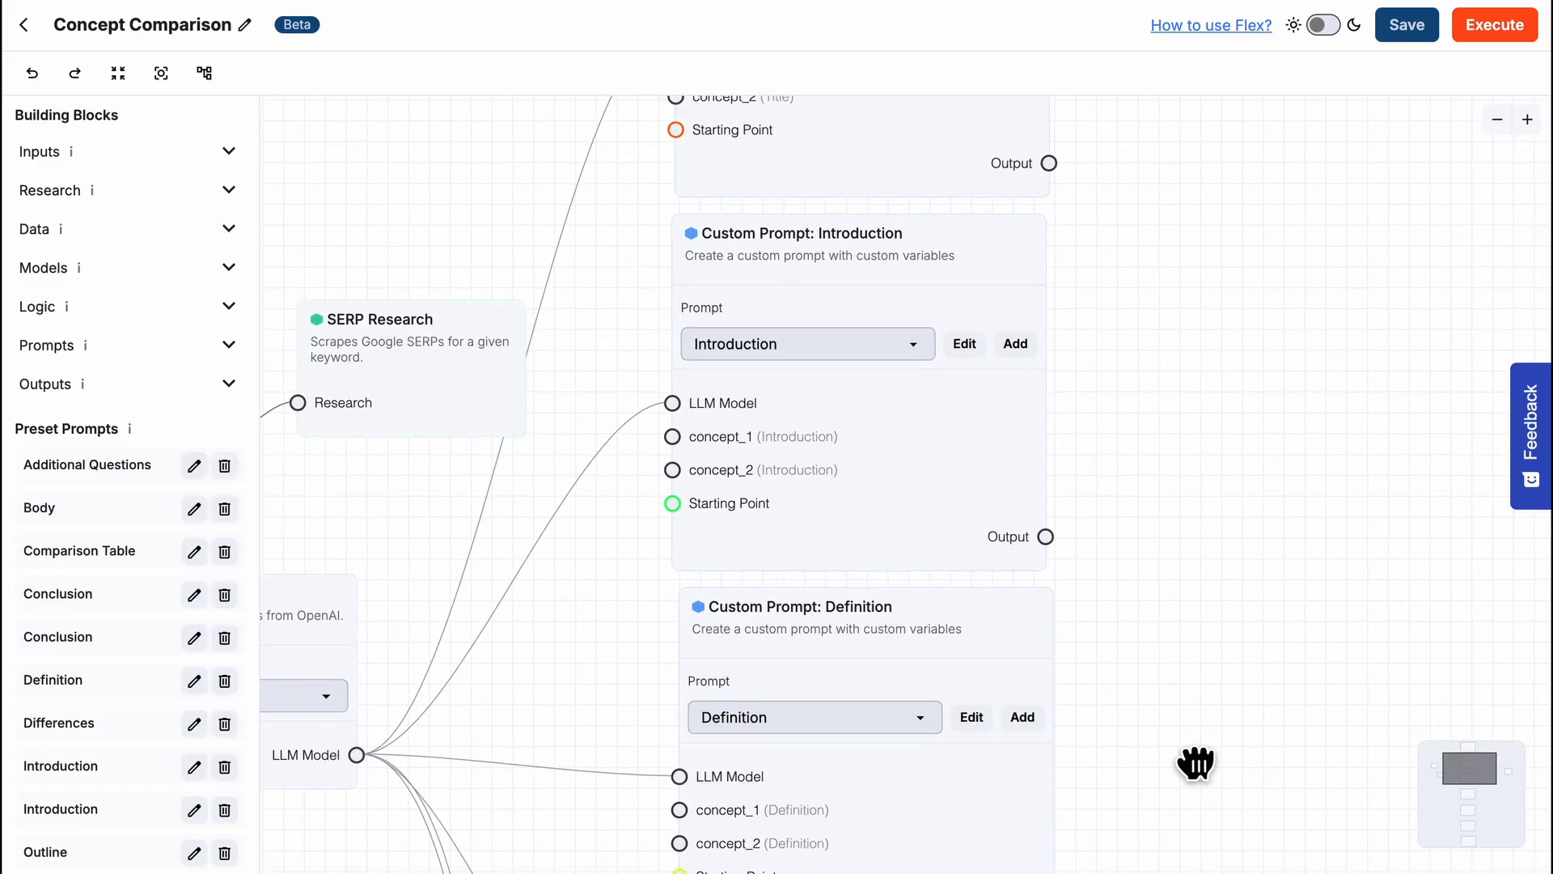
{"action": "left_click_drag", "start_coordinate": [1197, 760], "coordinate": [1183, 353]}
{"action": "left_click_drag", "start_coordinate": [1206, 711], "coordinate": [1214, 416]}
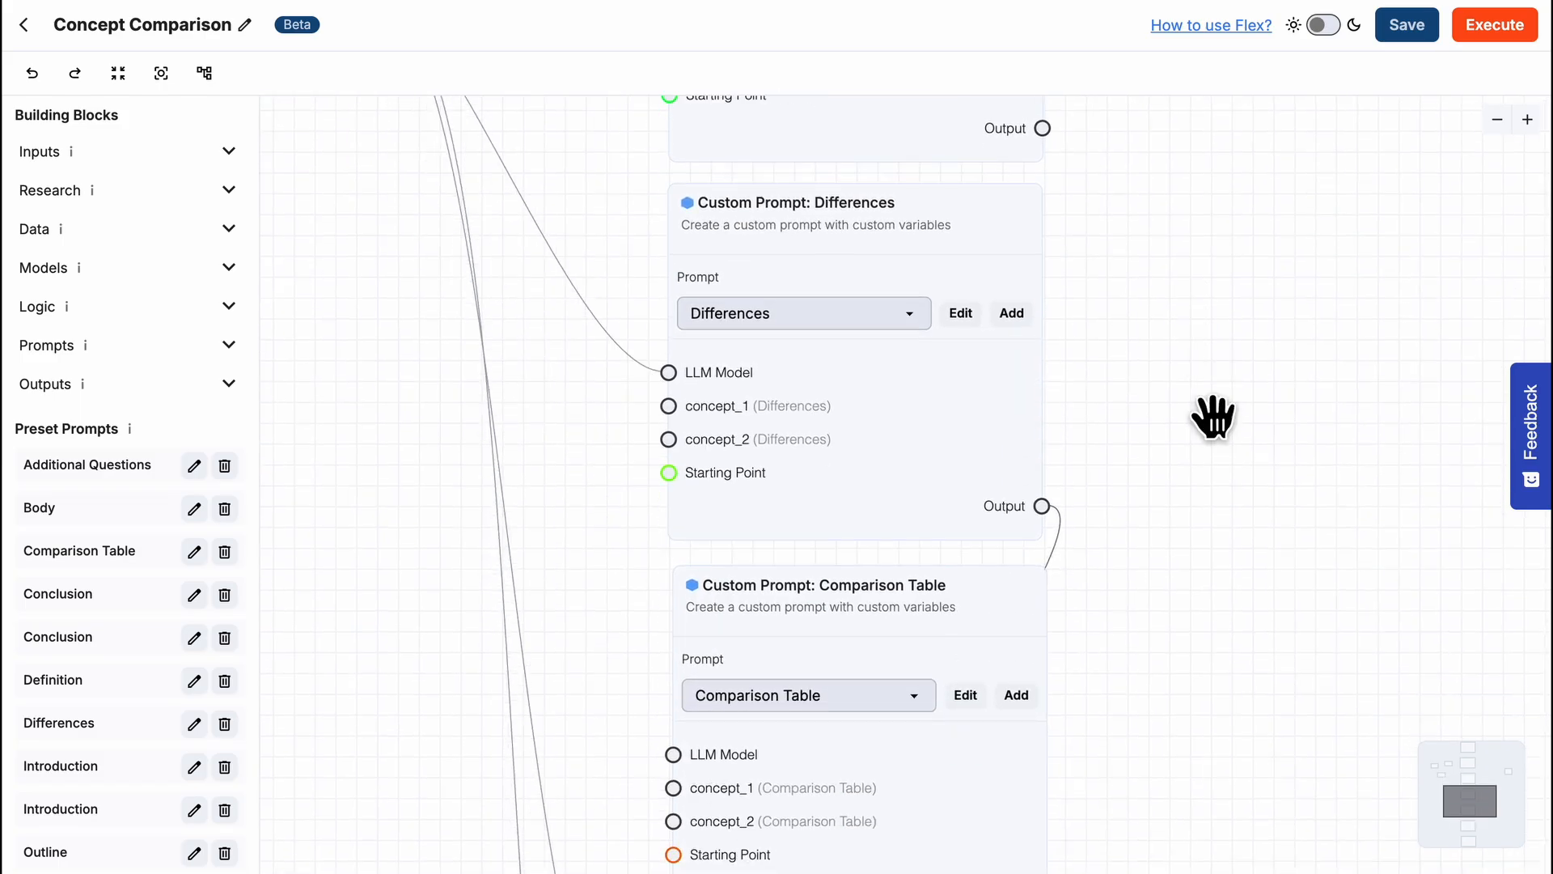
{"action": "left_click_drag", "start_coordinate": [1230, 767], "coordinate": [1241, 343]}
{"action": "left_click_drag", "start_coordinate": [1239, 749], "coordinate": [1238, 430]}
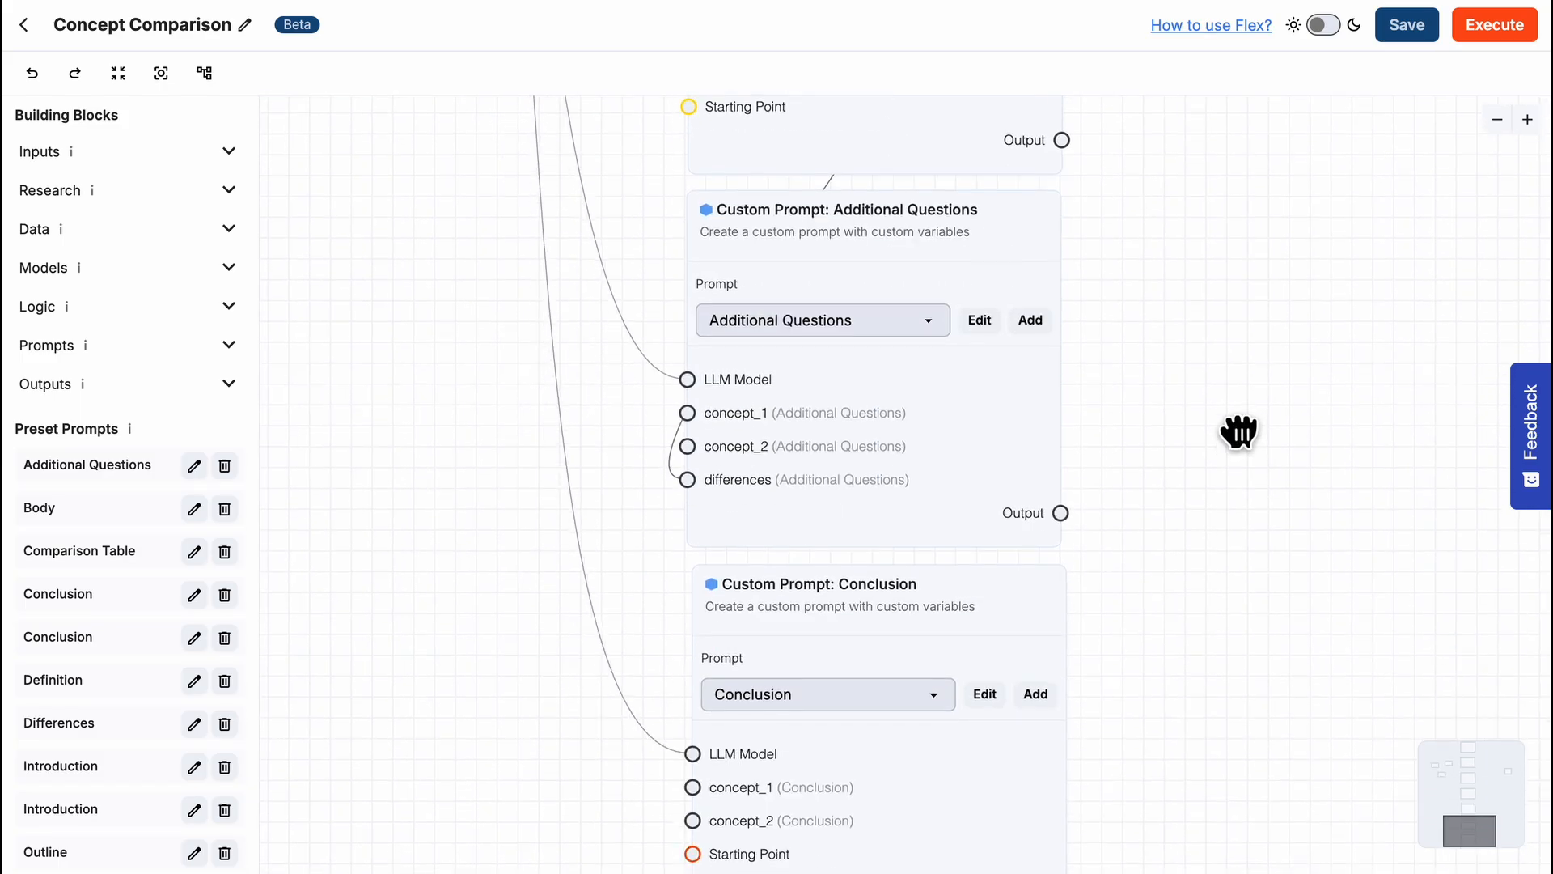
{"action": "left_click_drag", "start_coordinate": [1238, 676], "coordinate": [1238, 527]}
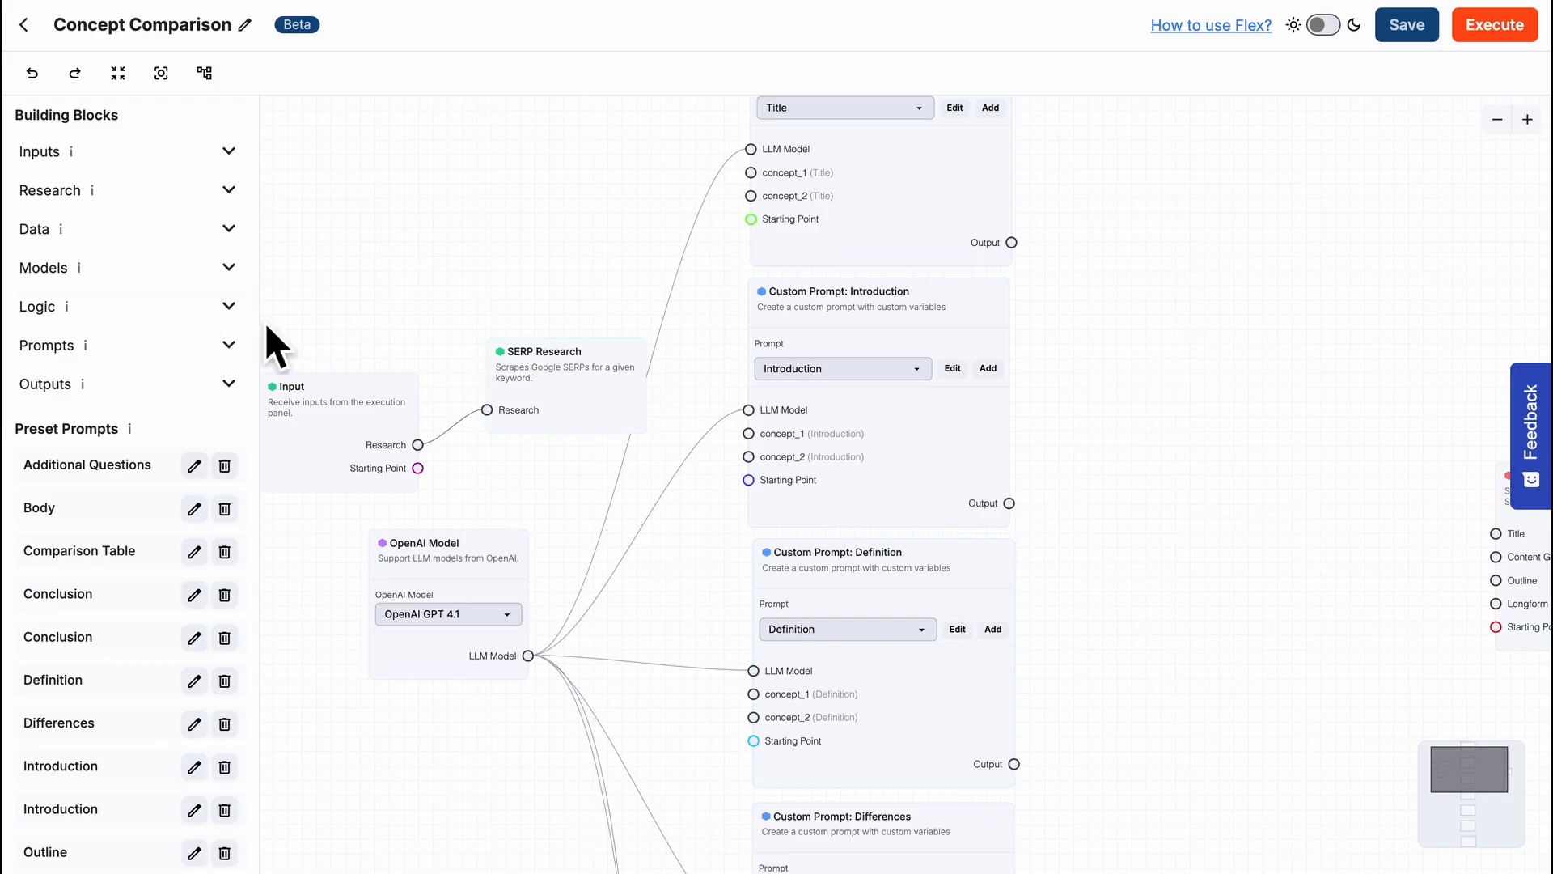
- Add a Merge block between the custom prompts and Save as Document, and set its input number to 6
{"action": "left_click", "coordinate": [229, 306]}
{"action": "left_click_drag", "start_coordinate": [202, 387], "coordinate": [1158, 380]}
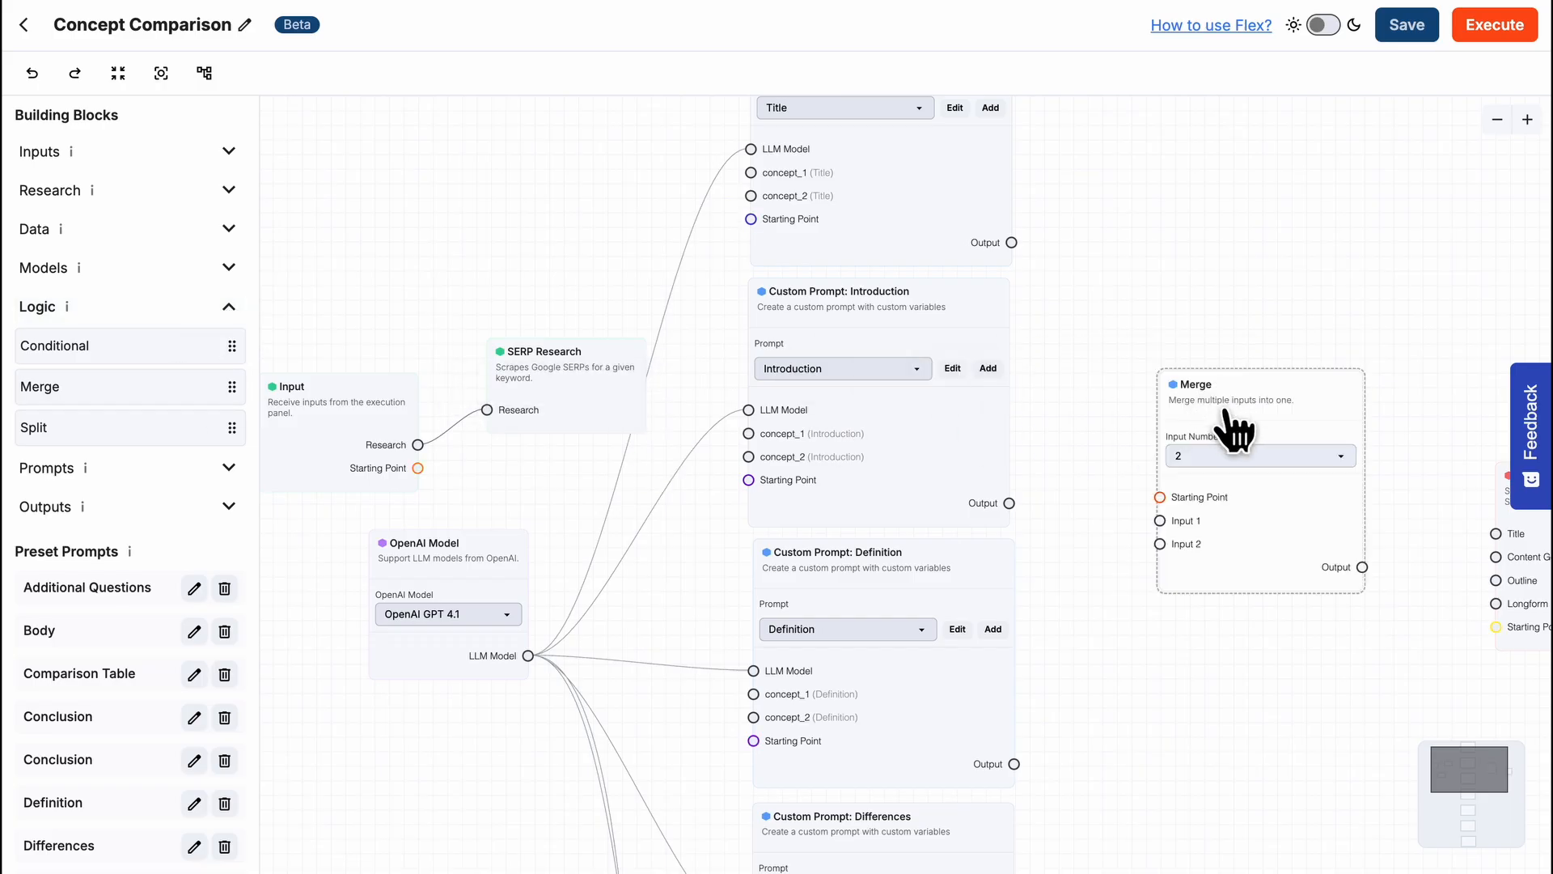
{"action": "left_click", "coordinate": [1254, 457]}
{"action": "left_click", "coordinate": [1223, 558]}
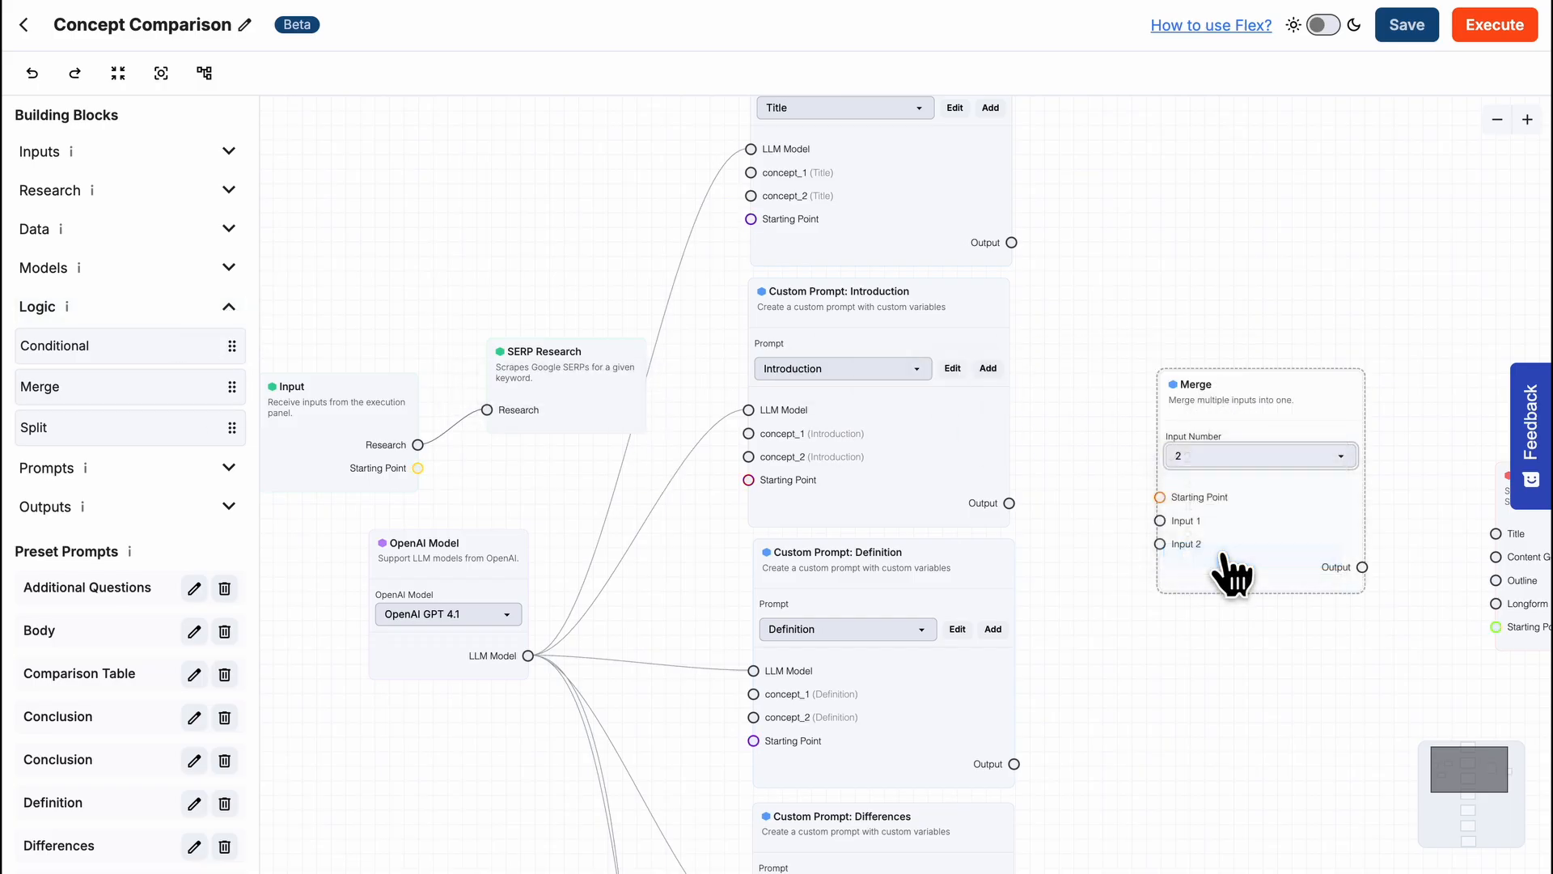
- Connect the Introduction, Definition, Differences, Comparison Table, Additional Questions and Conclusion outputs to Merge inputs 1 to 6 in that order
{"action": "scroll", "coordinate": [1050, 669], "scroll_direction": "down", "scroll_amount": 5}
{"action": "left_click_drag", "start_coordinate": [990, 866], "coordinate": [1135, 139]}
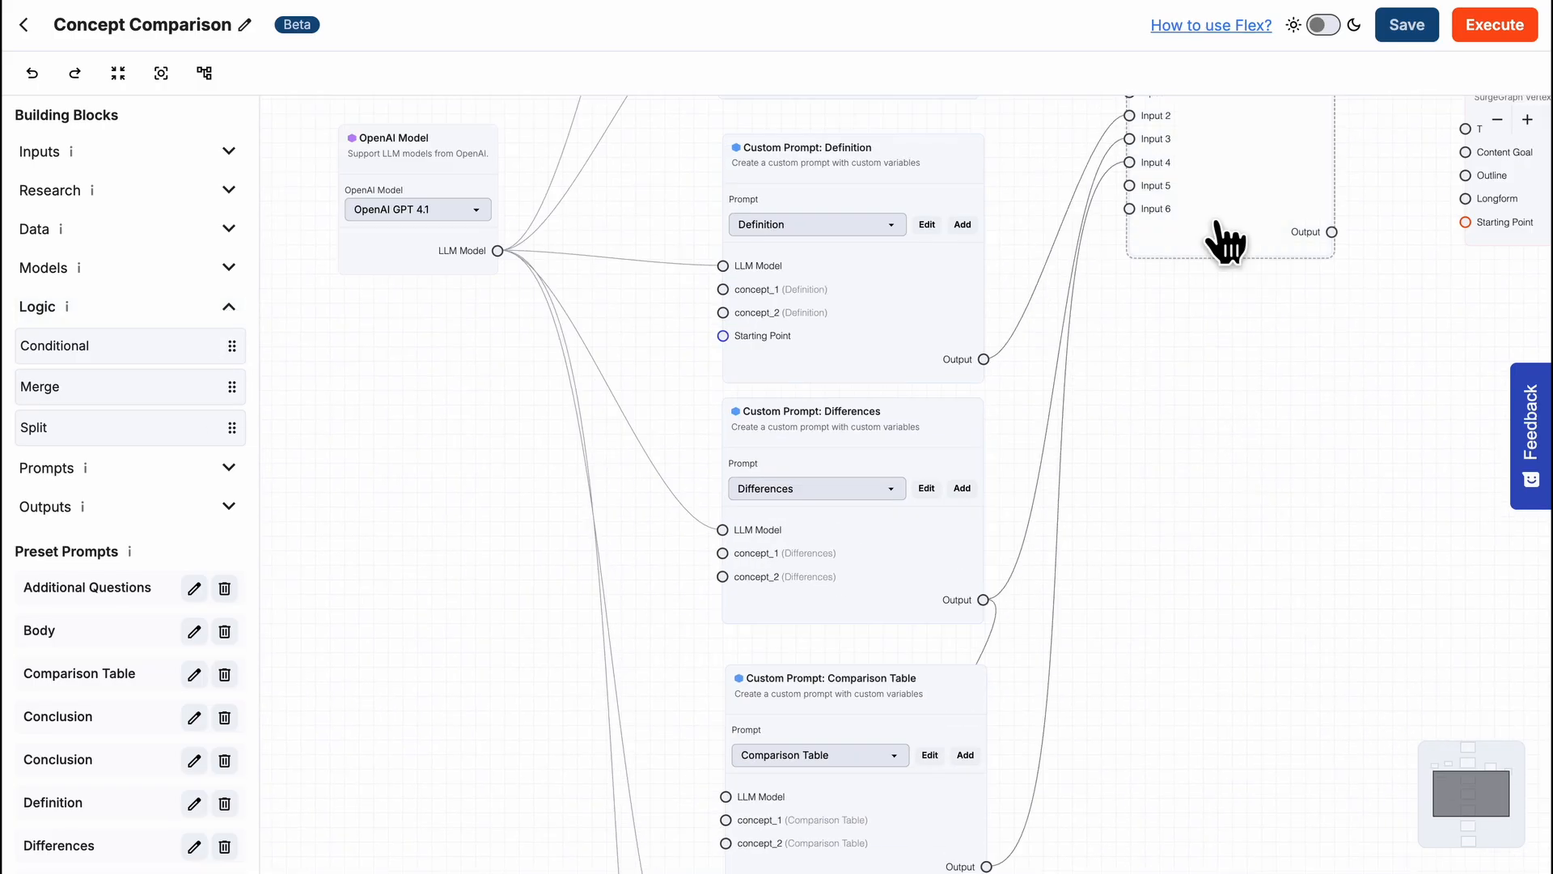
{"action": "left_click_drag", "start_coordinate": [1222, 237], "coordinate": [1238, 594]}
{"action": "scroll", "coordinate": [1238, 594], "scroll_direction": "down", "scroll_amount": 5}
{"action": "left_click_drag", "start_coordinate": [960, 756], "coordinate": [1120, 151]}
{"action": "left_click_drag", "start_coordinate": [1205, 174], "coordinate": [1205, 441]}
{"action": "scroll", "coordinate": [1184, 508], "scroll_direction": "down", "scroll_amount": 3}
{"action": "left_click_drag", "start_coordinate": [961, 770], "coordinate": [1120, 215]}
{"action": "scroll", "coordinate": [1238, 492], "scroll_direction": "up", "scroll_amount": 4}
{"action": "left_click_drag", "start_coordinate": [1133, 485], "coordinate": [1138, 259]}
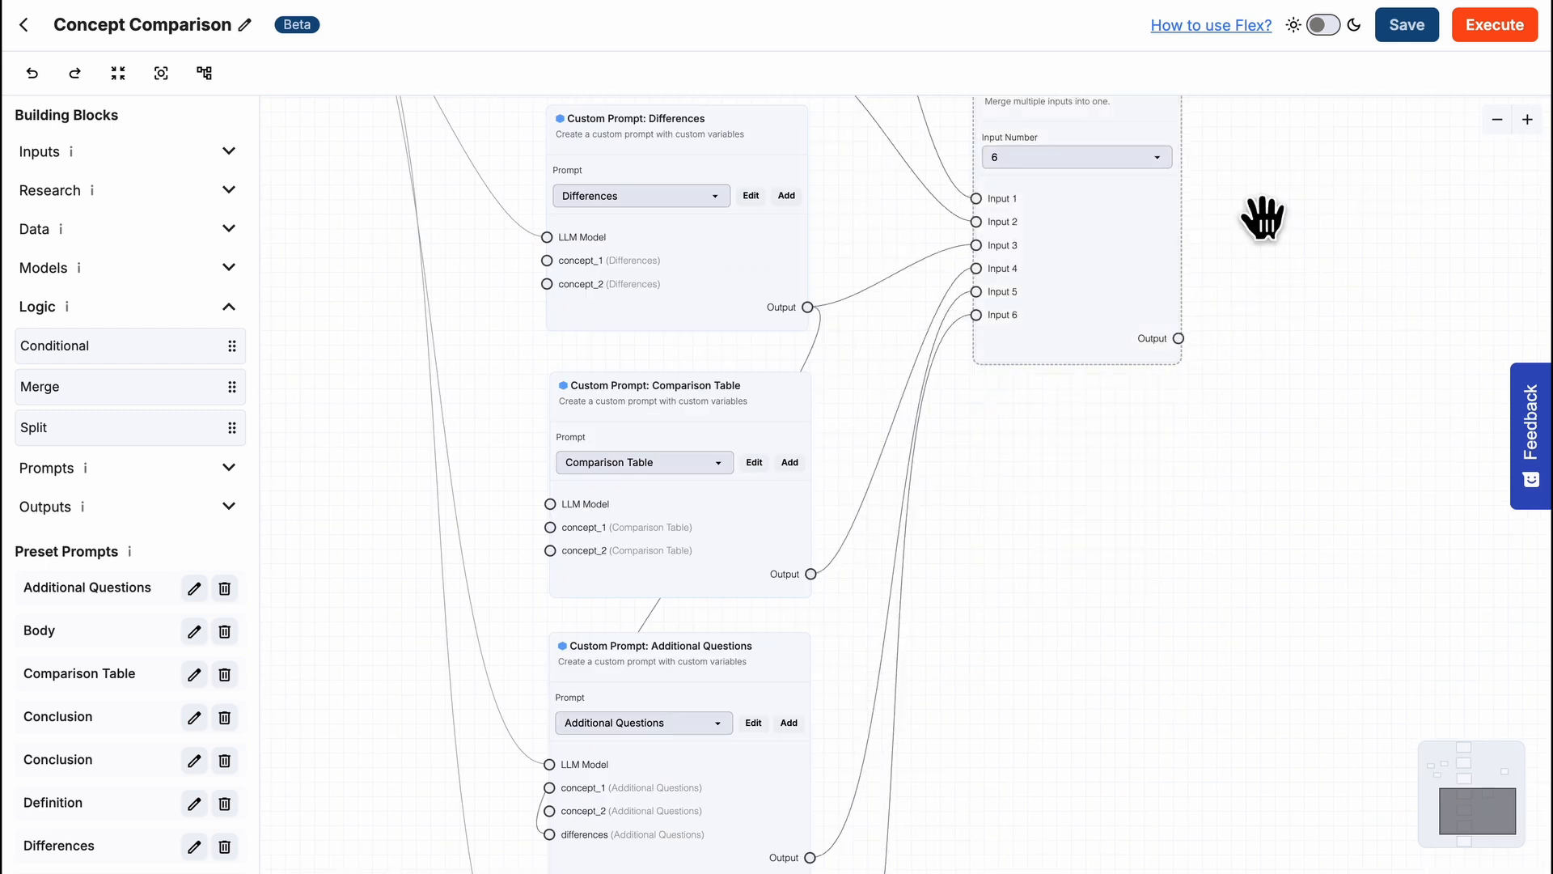
- Connect the Merge block's output to the Longform input of Save as Document
{"action": "left_click_drag", "start_coordinate": [1265, 215], "coordinate": [1125, 712]}
{"action": "left_click_drag", "start_coordinate": [979, 728], "coordinate": [979, 394]}
{"action": "scroll", "coordinate": [1036, 485], "scroll_direction": "up", "scroll_amount": 2}
{"action": "left_click_drag", "start_coordinate": [1031, 500], "coordinate": [1167, 389]}
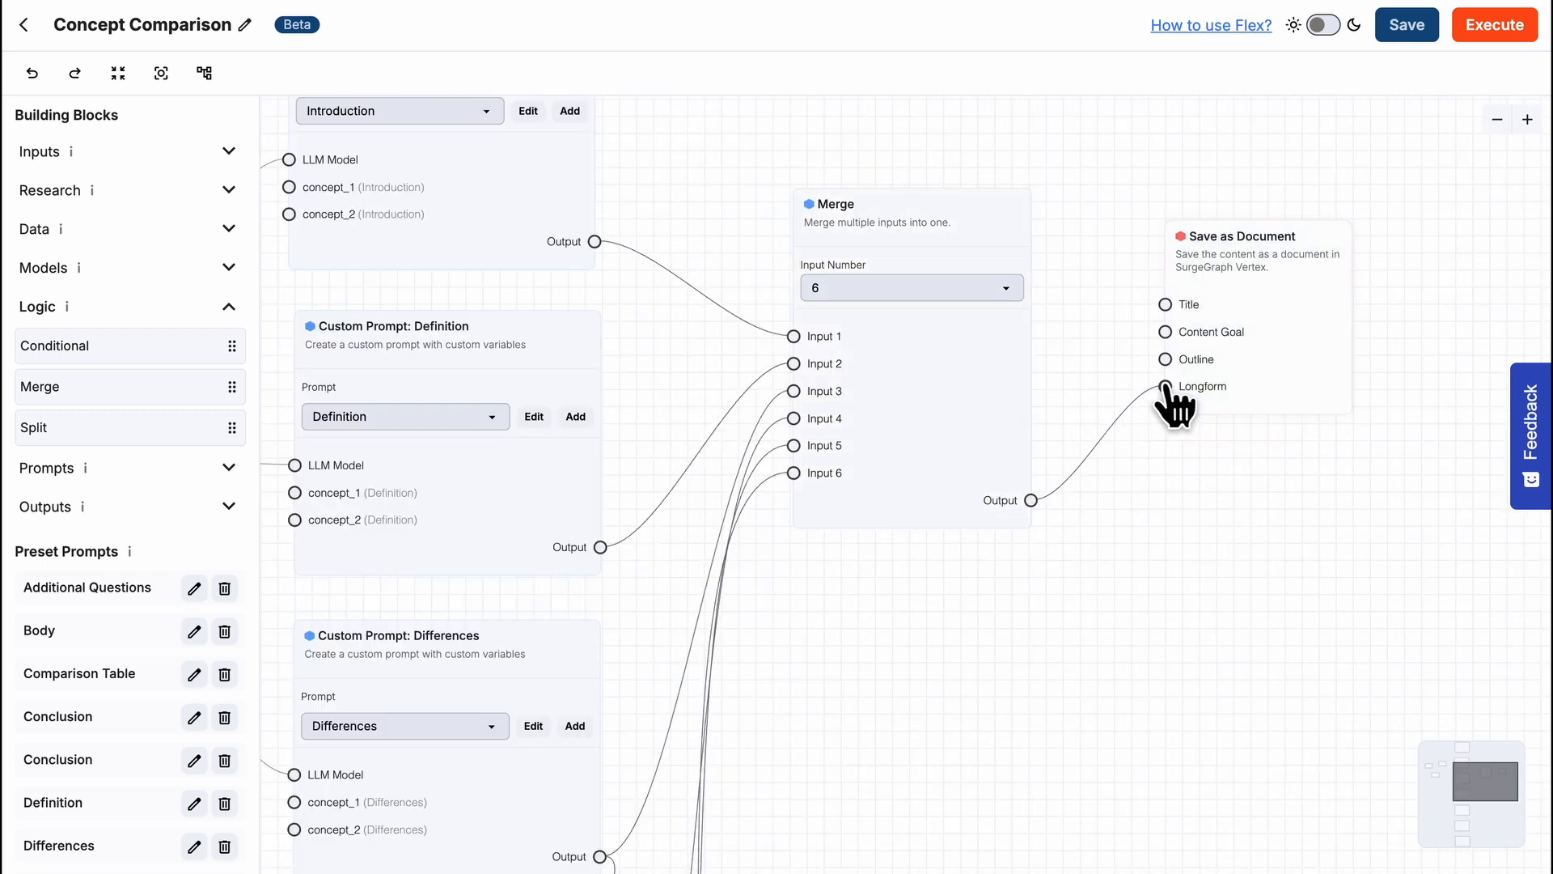
- Add an Export to Wordpress block below Save as Document, connect Merge's output to its Longform input, and choose the wp.surgegra site
{"action": "left_click", "coordinate": [160, 508]}
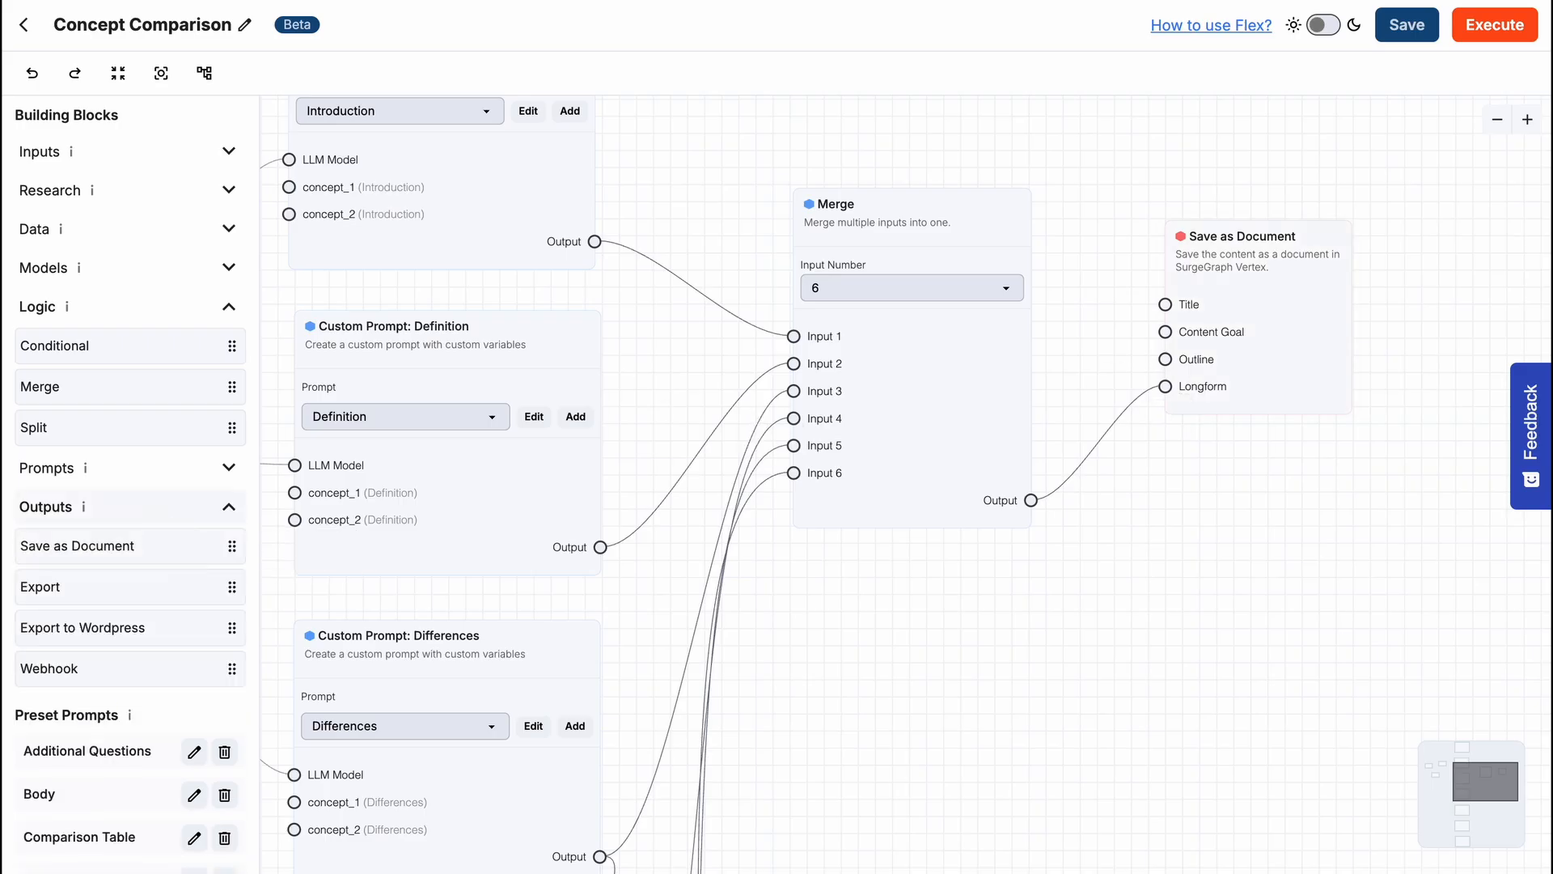
{"action": "left_click_drag", "start_coordinate": [122, 628], "coordinate": [797, 563]}
{"action": "left_click_drag", "start_coordinate": [1031, 500], "coordinate": [1169, 717]}
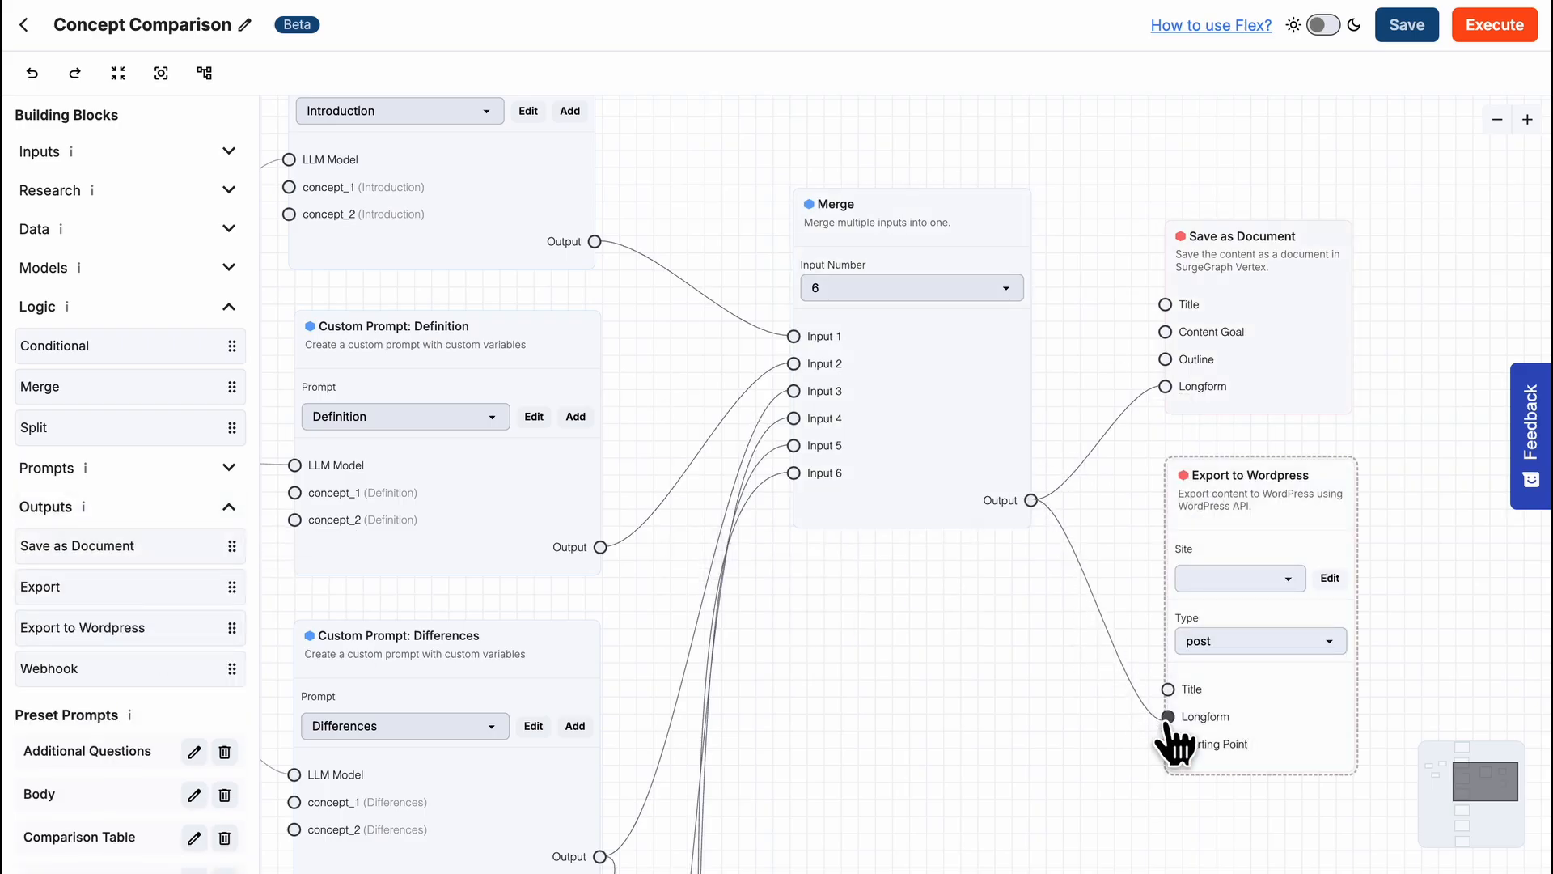
{"action": "left_click", "coordinate": [1287, 578]}
{"action": "left_click", "coordinate": [1291, 579]}
- Connect the Title prompt's output to the Title inputs of Save as Document and Export to Wordpress
{"action": "left_click_drag", "start_coordinate": [1086, 254], "coordinate": [1131, 444]}
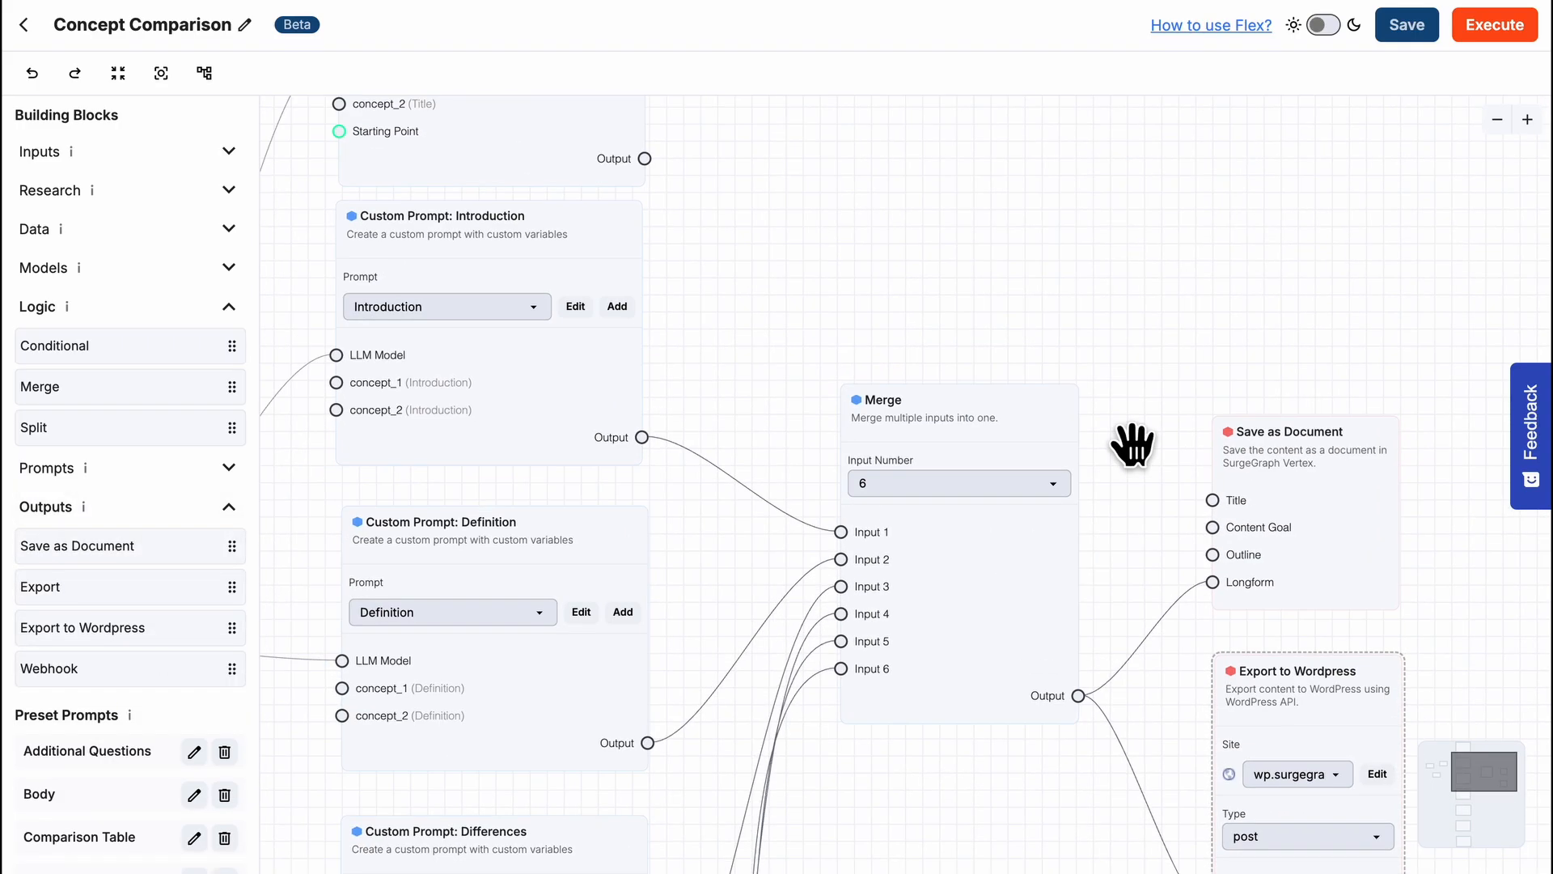
{"action": "left_click_drag", "start_coordinate": [645, 159], "coordinate": [1212, 500]}
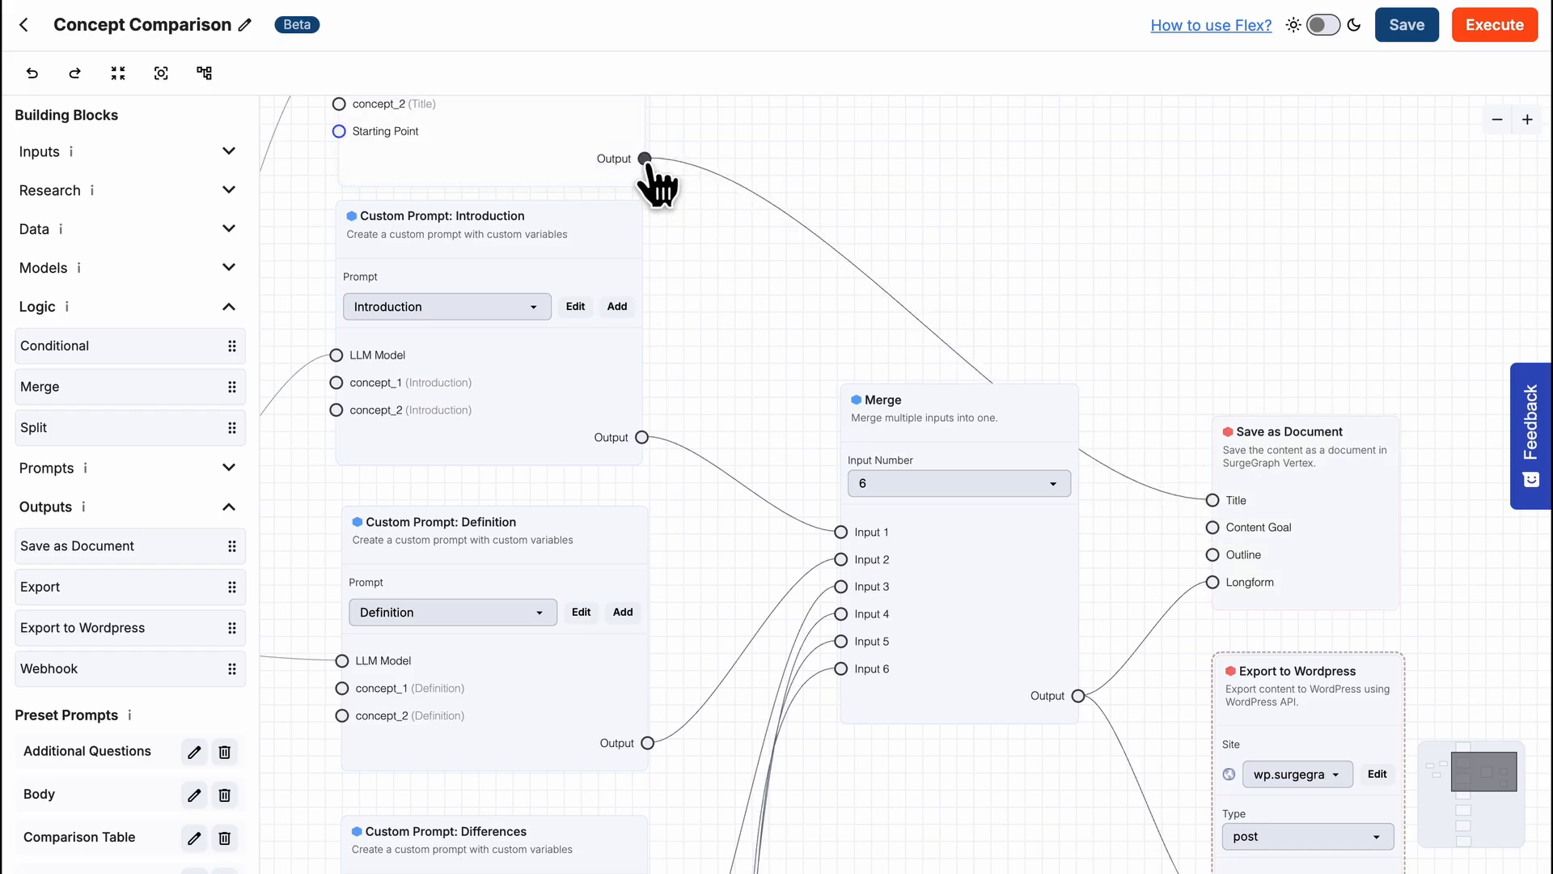
{"action": "left_click_drag", "start_coordinate": [895, 250], "coordinate": [898, 196]}
{"action": "left_click_drag", "start_coordinate": [645, 104], "coordinate": [1215, 829]}
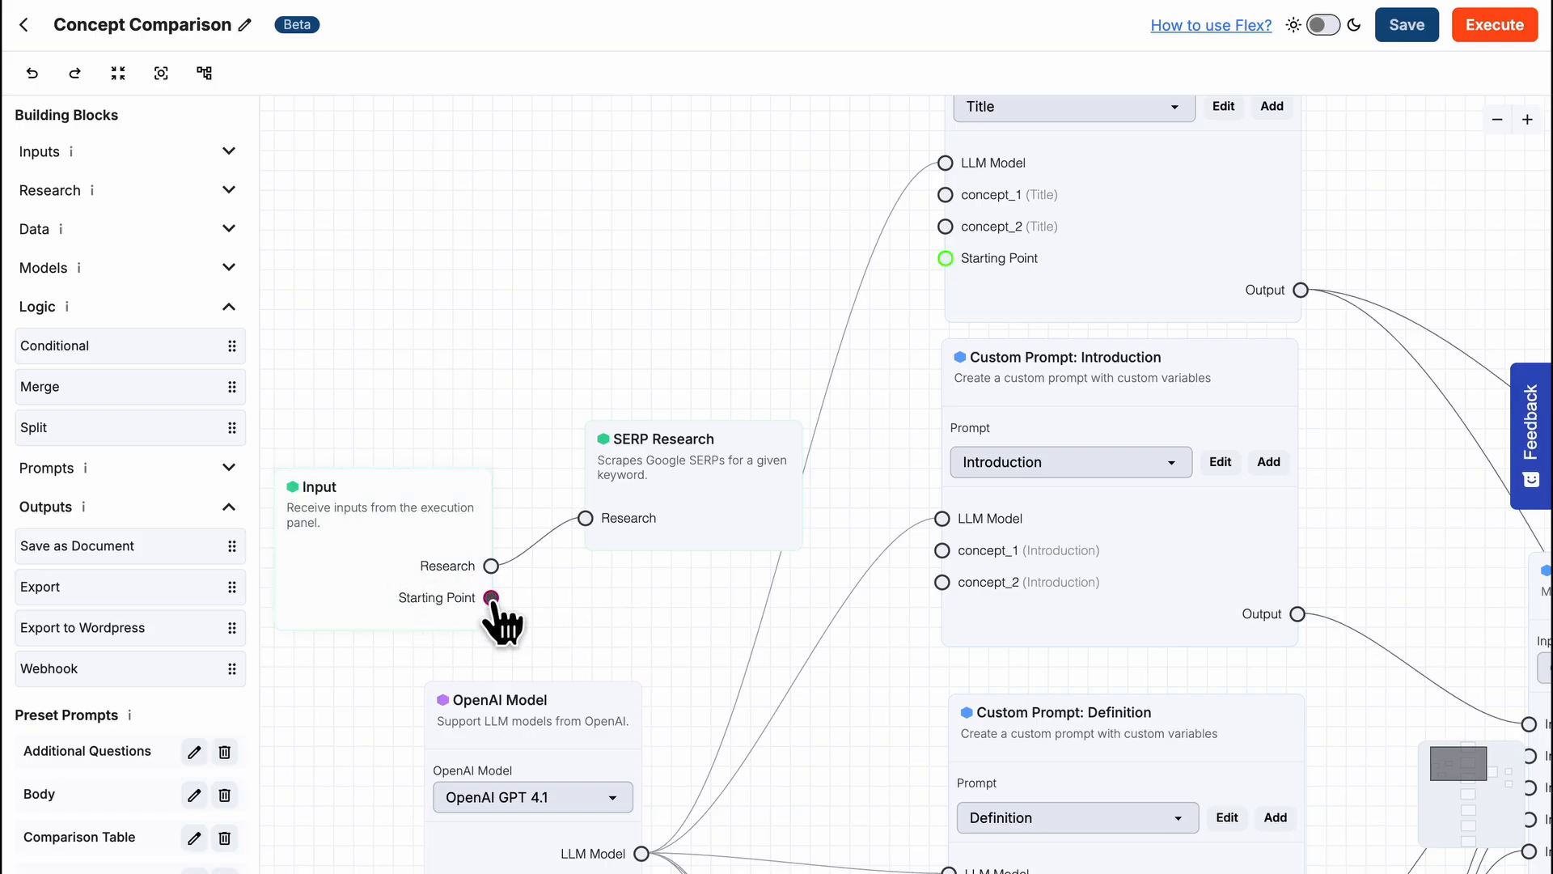
- Connect the Input block's Starting Point to the Title prompt's Starting Point and save the workflow
{"action": "left_click_drag", "start_coordinate": [491, 597], "coordinate": [941, 271]}
{"action": "left_click_drag", "start_coordinate": [941, 271], "coordinate": [941, 272]}
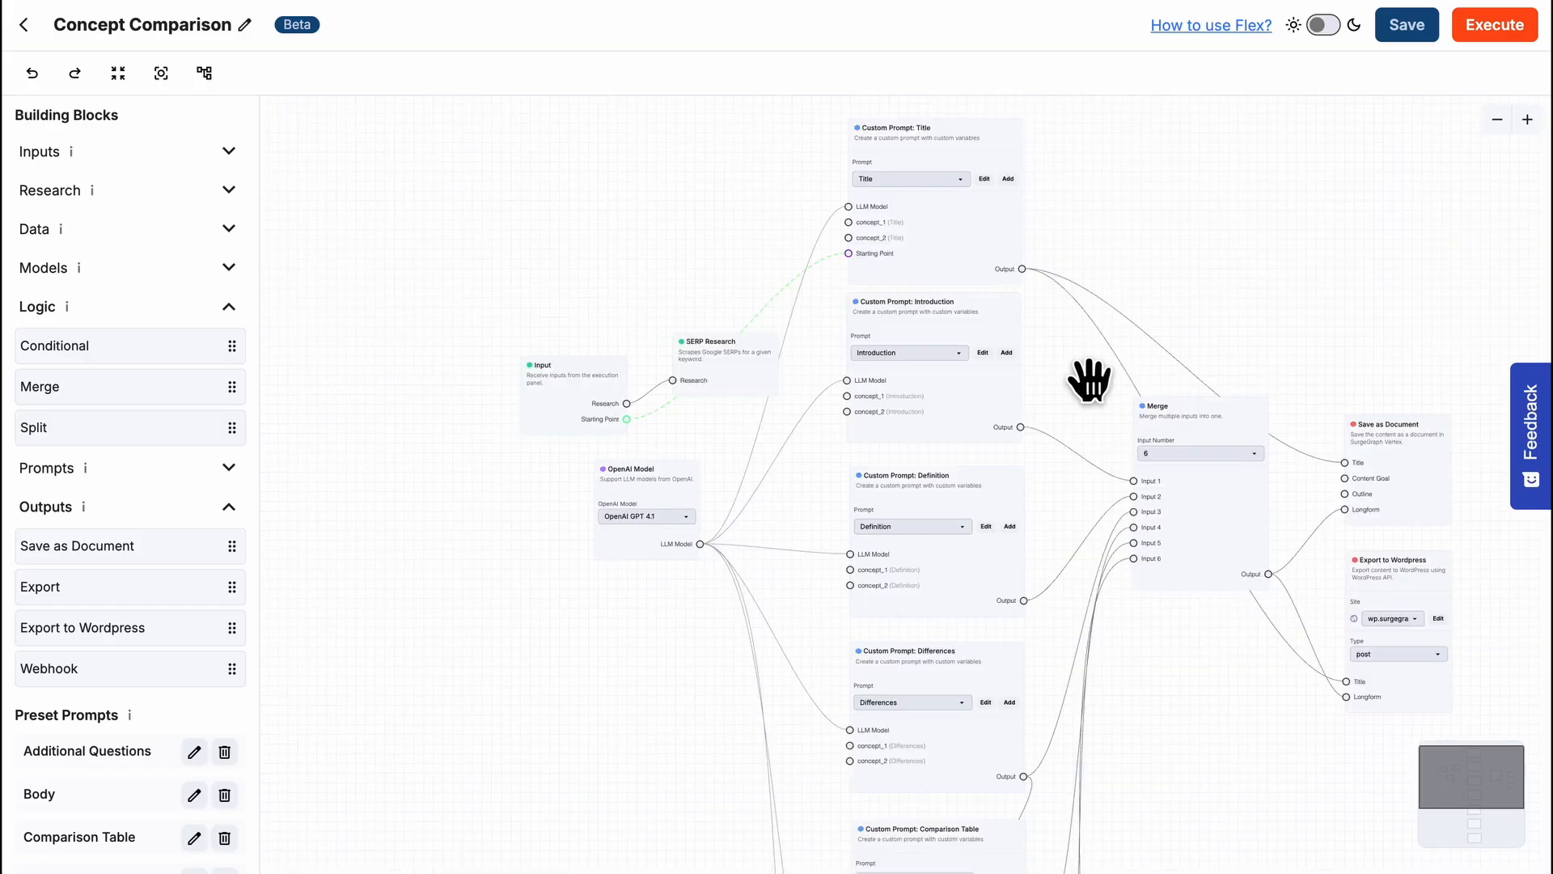
{"action": "left_click", "coordinate": [1395, 22]}
- Open the workflow's execution settings and enter "copywriting vs content writing" as the short text input of row 1
{"action": "left_click", "coordinate": [1500, 38]}
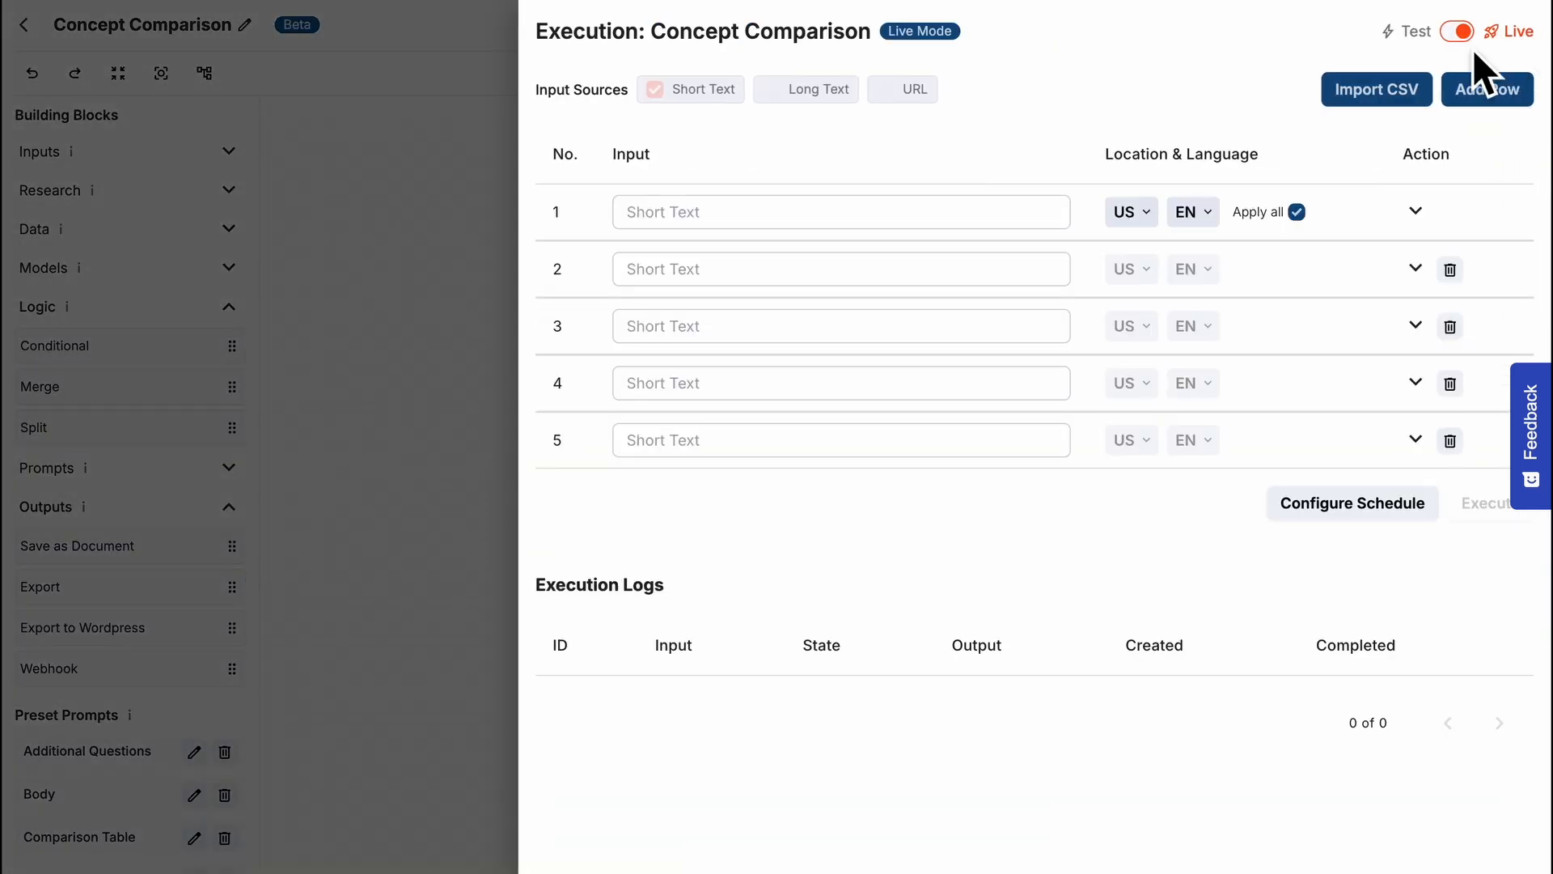
{"action": "left_click", "coordinate": [992, 208]}
{"action": "type", "text": "copywriting vs content writing"}
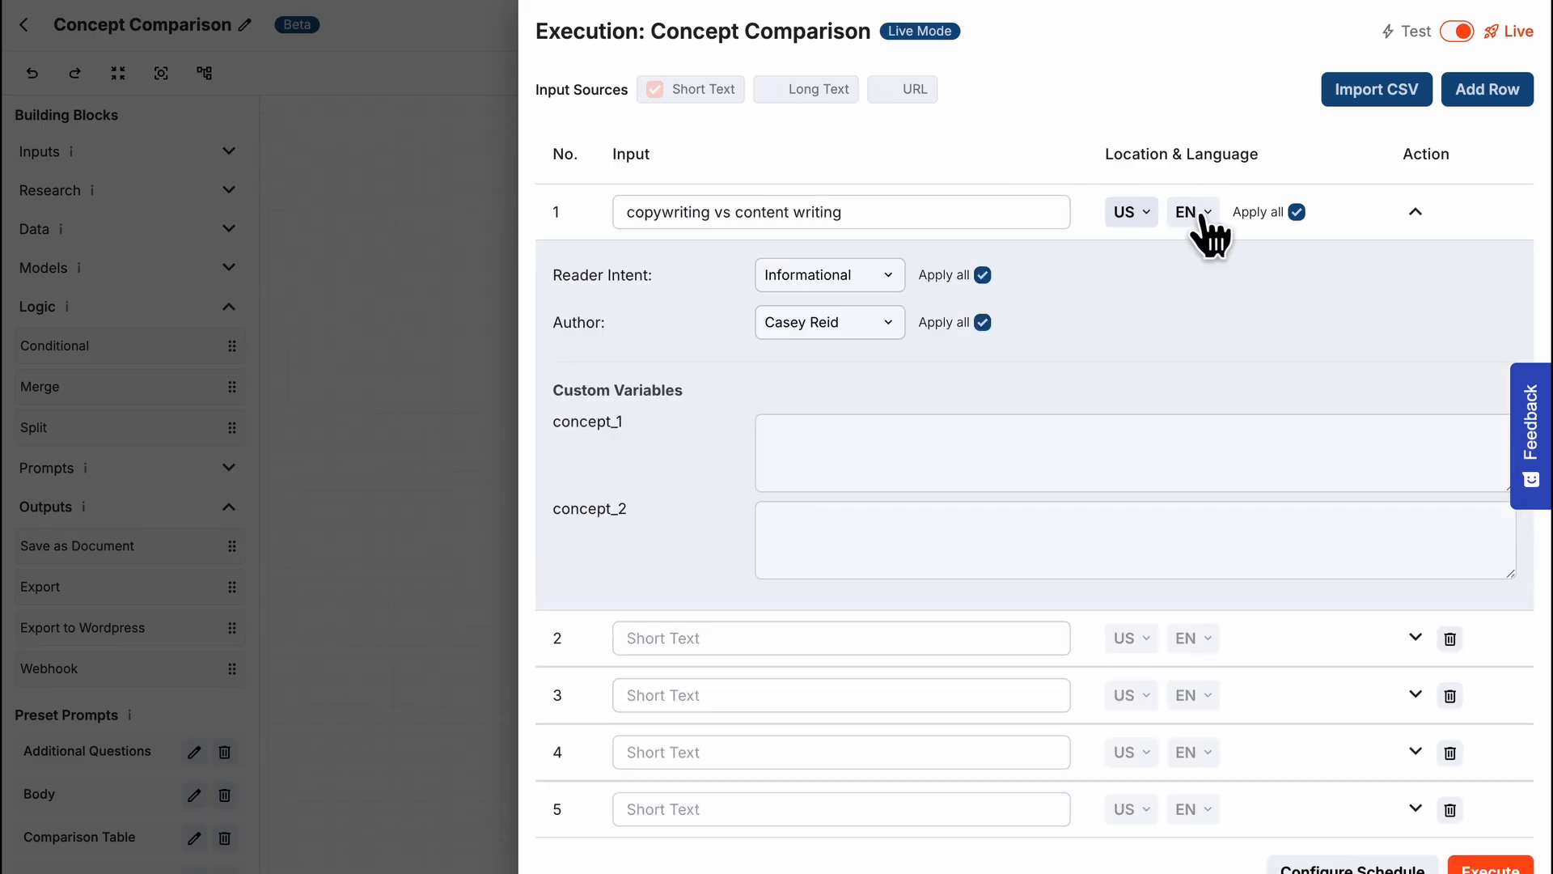
- Change the author for row 1, and set concept_1 to "copywriting" and concept_2 to "content writing"
{"action": "left_click", "coordinate": [888, 324]}
{"action": "left_click", "coordinate": [862, 468]}
{"action": "left_click", "coordinate": [862, 469]}
{"action": "type", "text": "copywriting"}
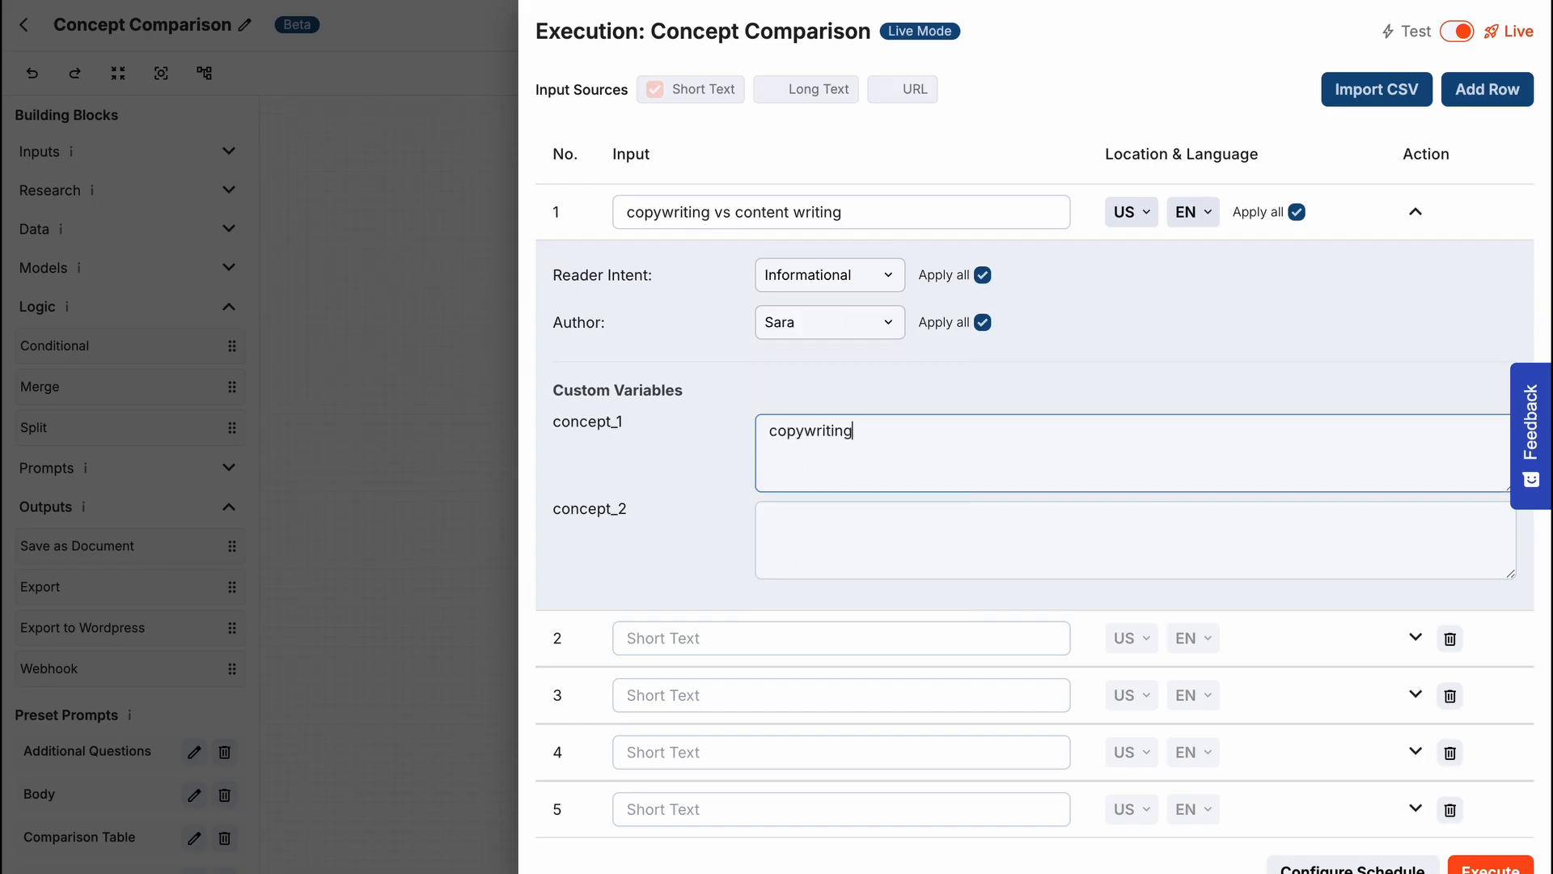
{"action": "left_click", "coordinate": [853, 537]}
{"action": "type", "text": "content writing"}
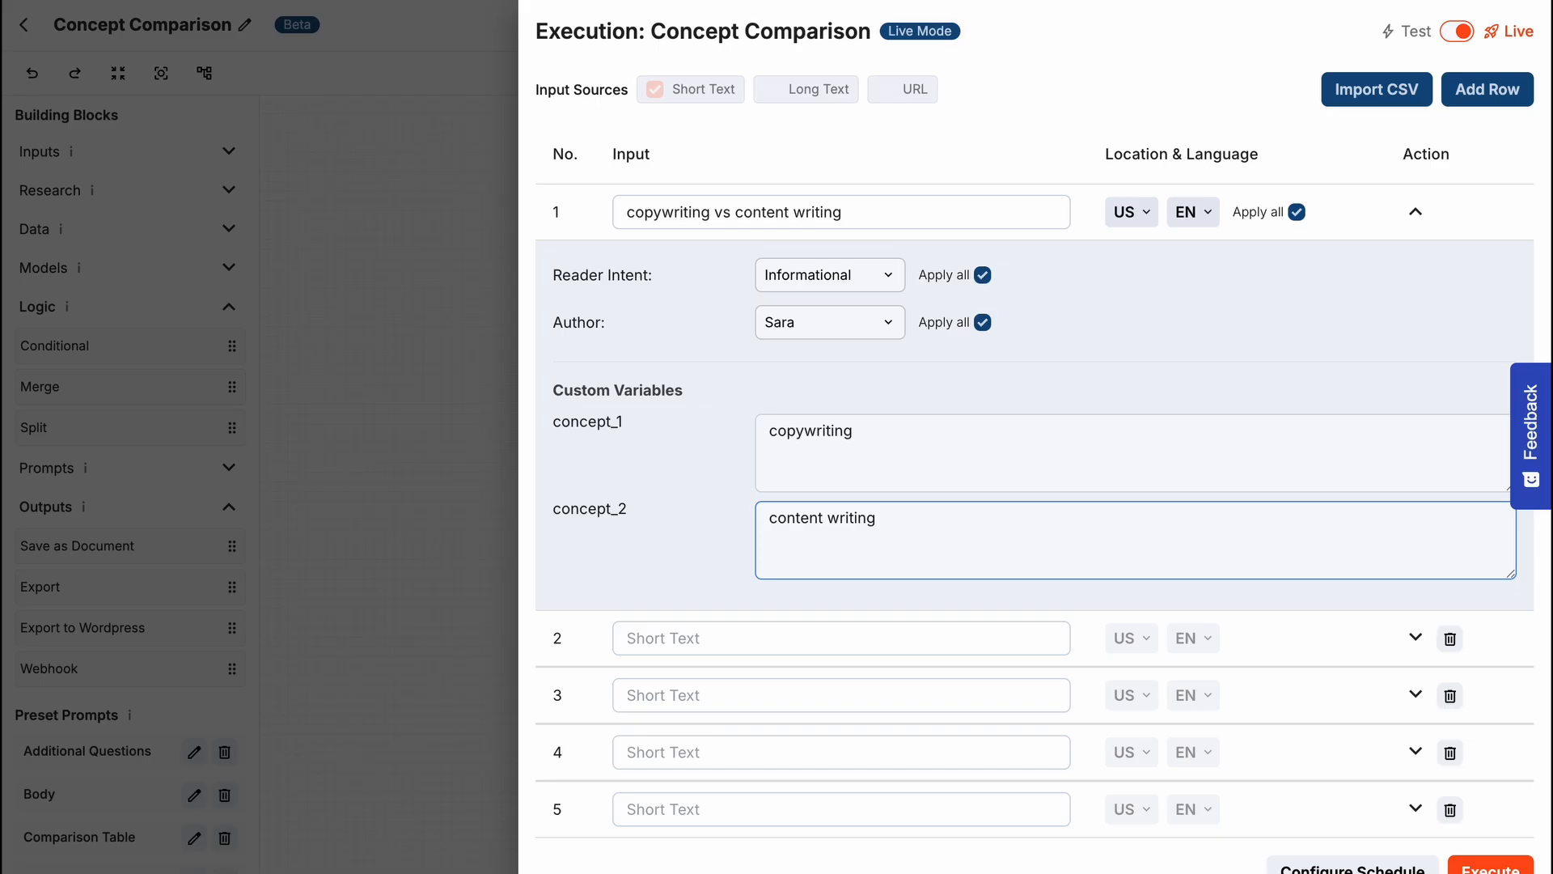
- Execute the workflow in live mode, and open the generated document and the WordPress URL from the execution logs
{"action": "scroll", "coordinate": [1111, 671], "scroll_direction": "down", "scroll_amount": 1}
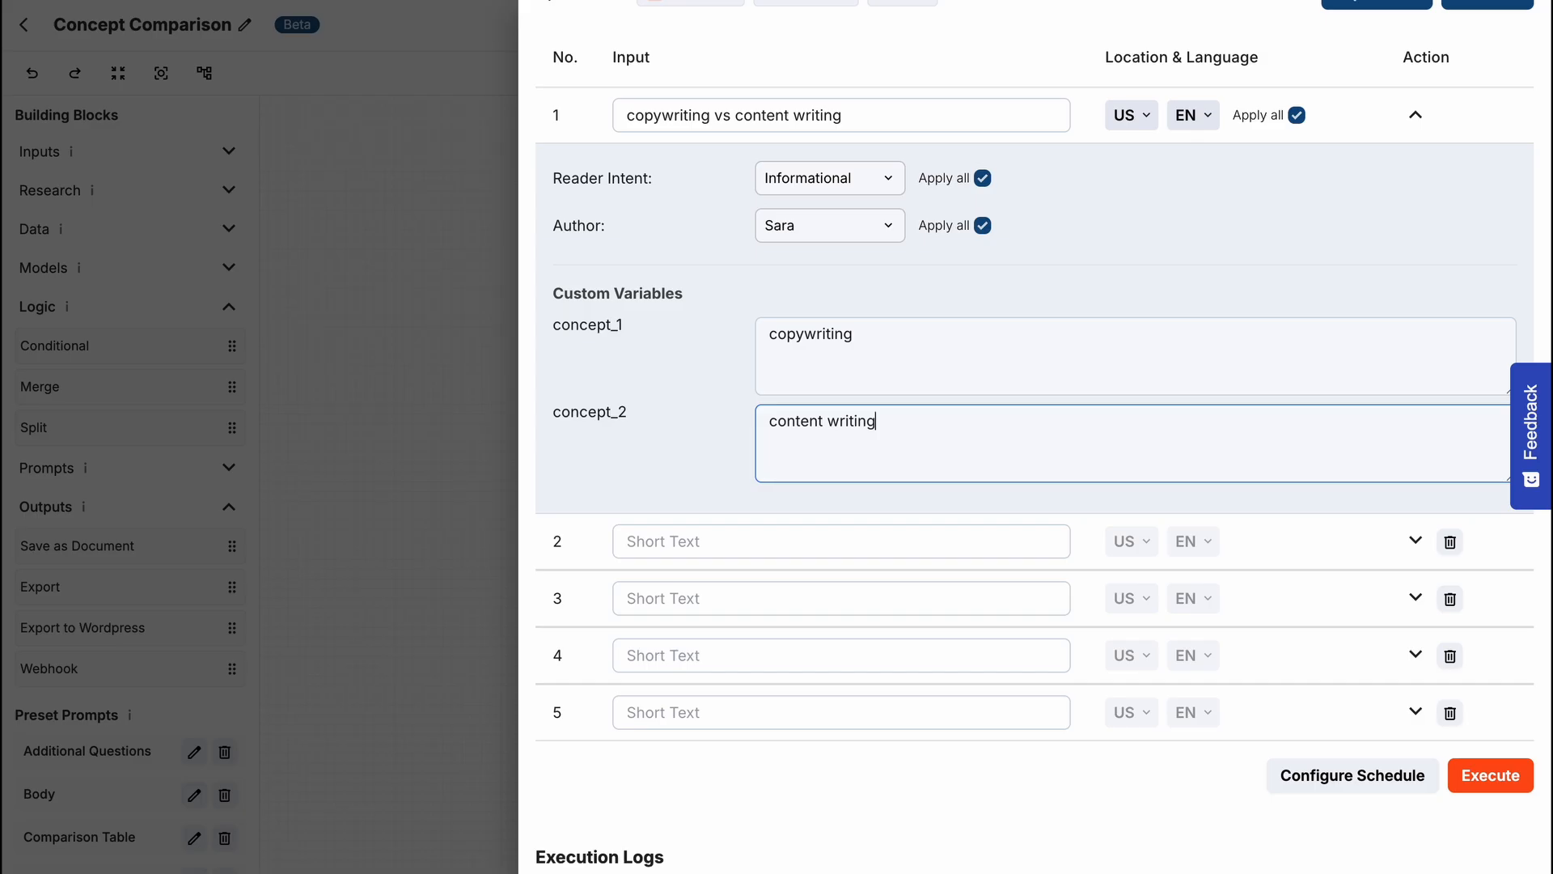
{"action": "left_click", "coordinate": [1485, 776]}
{"action": "scroll", "coordinate": [1487, 783], "scroll_direction": "down", "scroll_amount": 2}
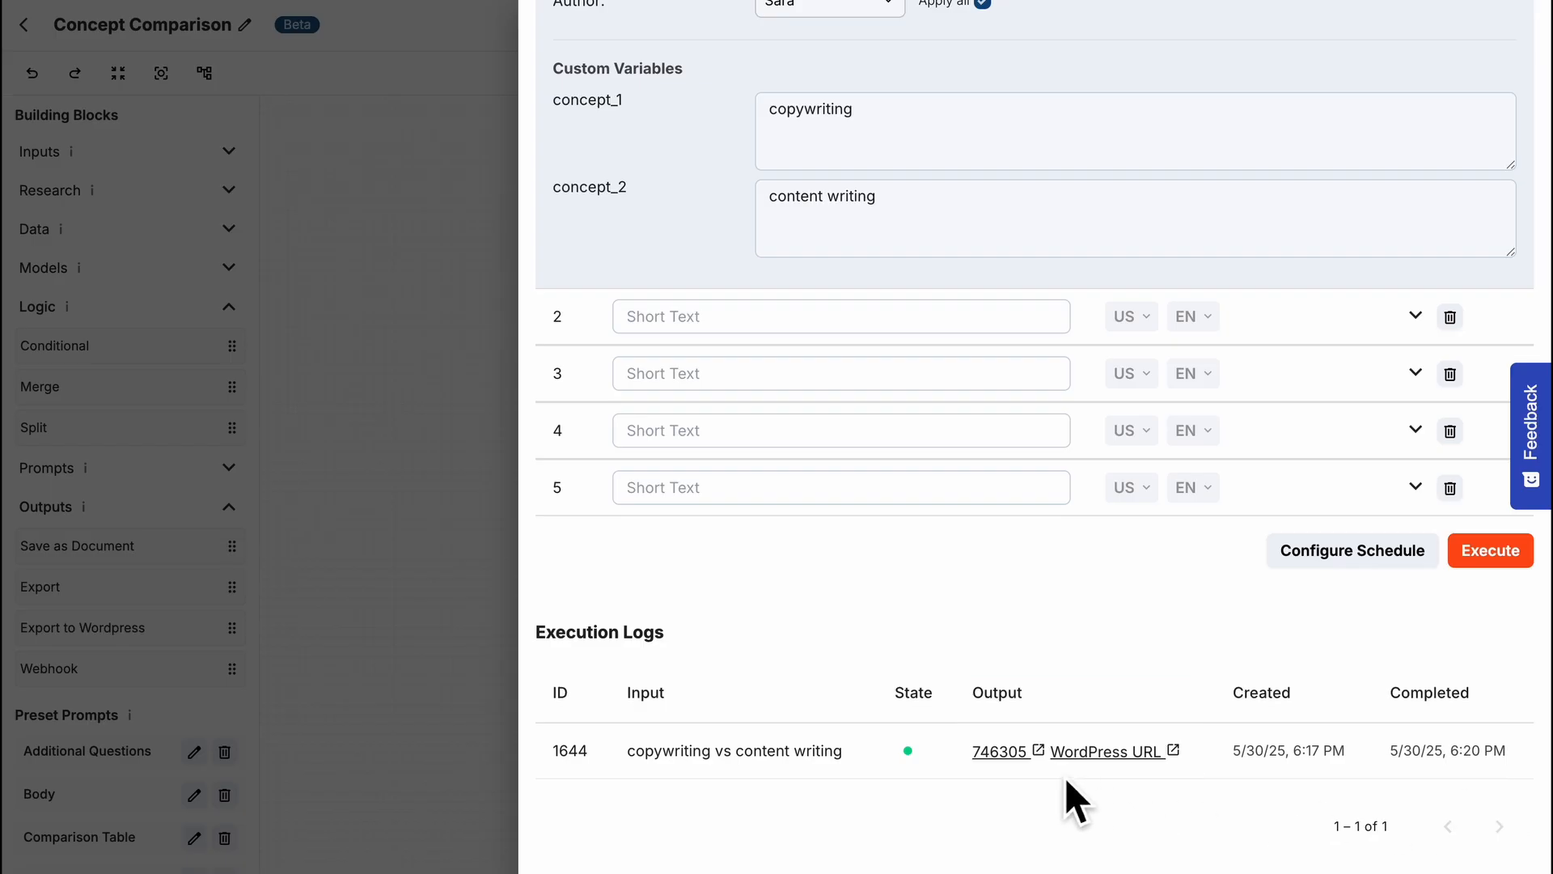
{"action": "left_click", "coordinate": [1015, 757]}
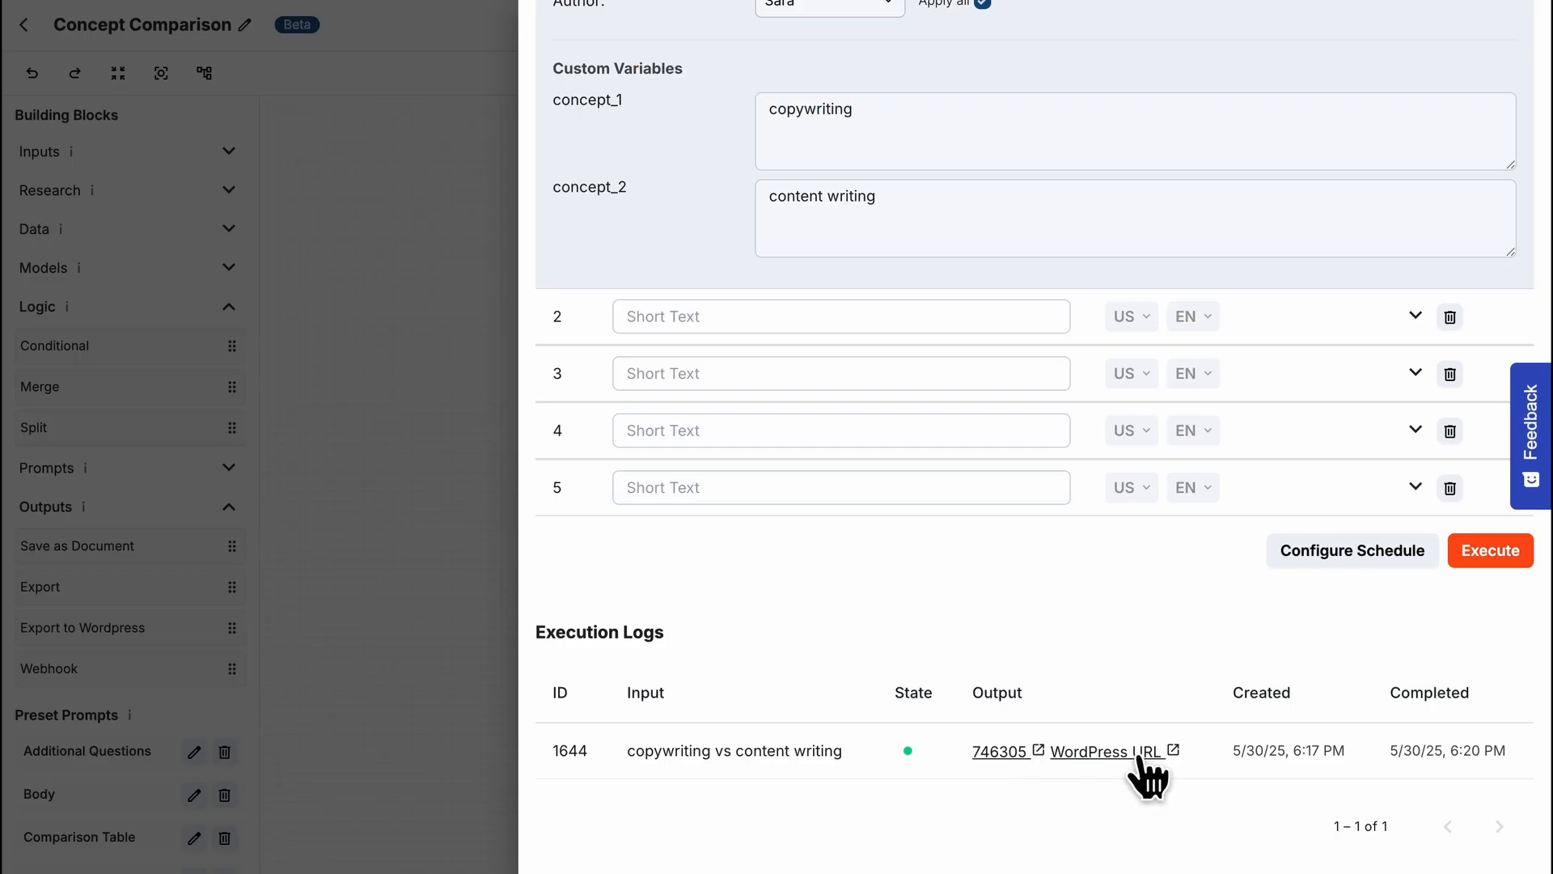
{"action": "left_click", "coordinate": [1144, 769]}
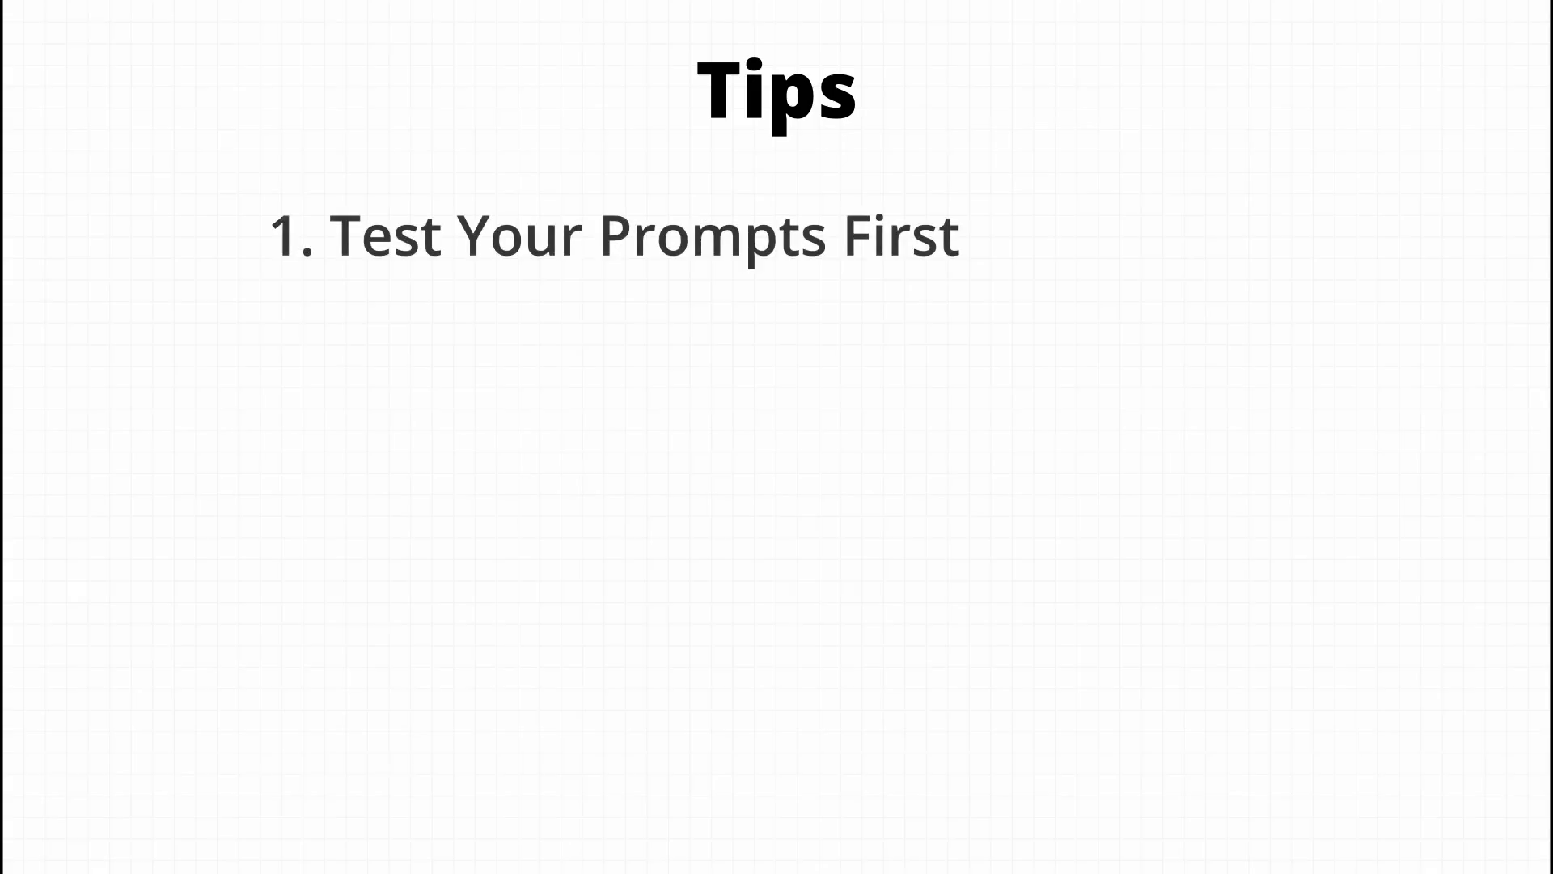
- Switch to ChatGPT and submit the prompt "Write one blog title for the keyword "copywriting tips"."
{"action": "type", "text": "Write one blog title for the ke"}
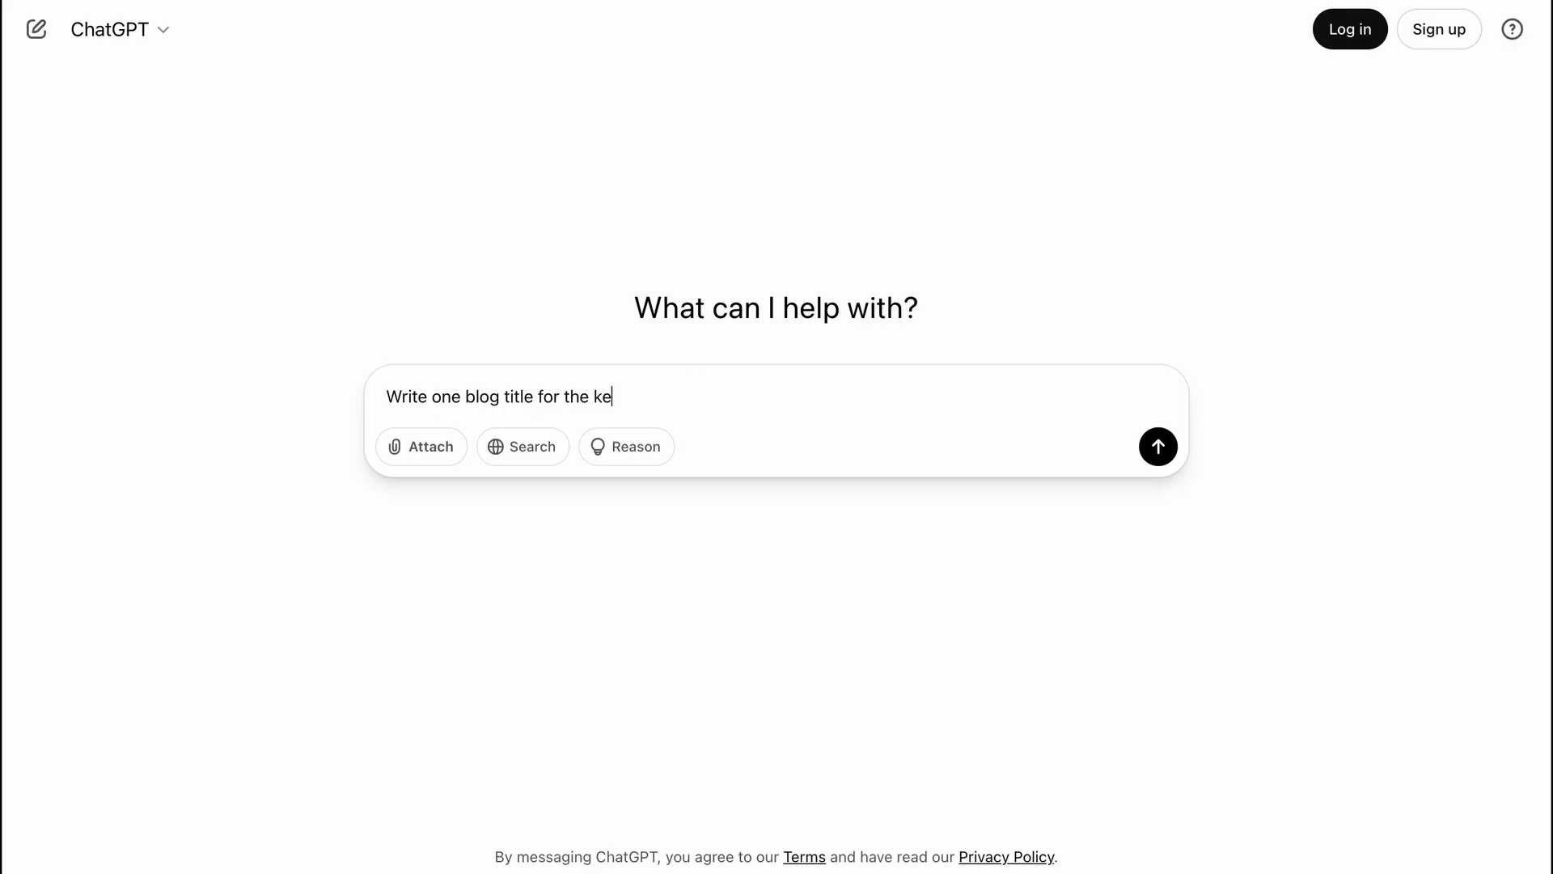
{"action": "type", "text": "yword \"copywriting tips\"."}
{"action": "key", "text": "Return"}
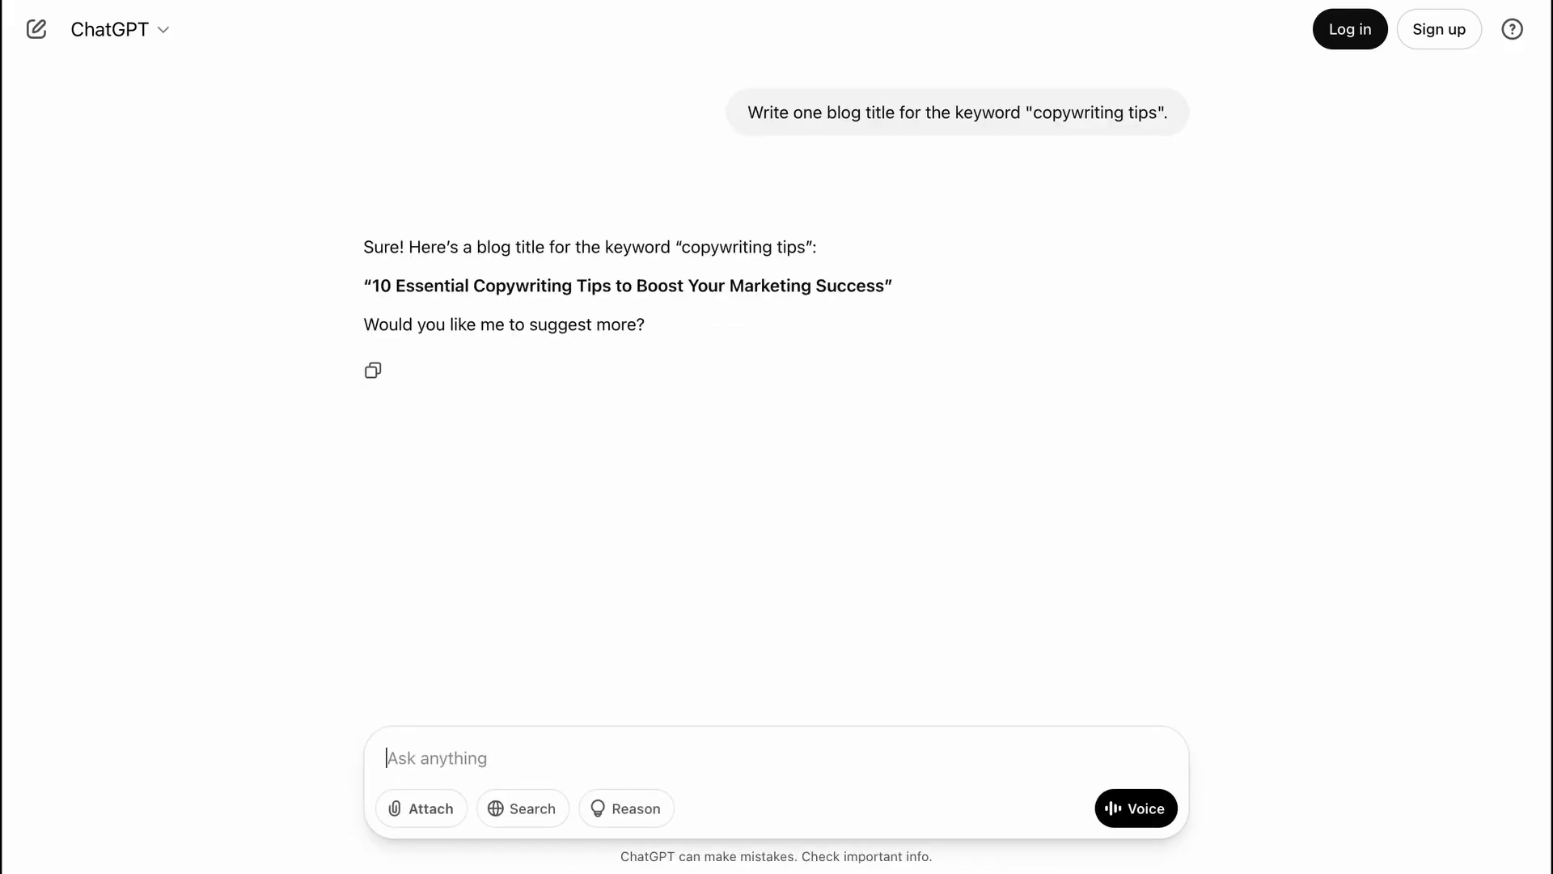
- Resubmit the blog title prompt with the added instruction "Exclude quotation marks and any other text. Only output the title."
{"action": "type", "text": "Write one blog title for the keyword \"copywriting tips\". Ex"}
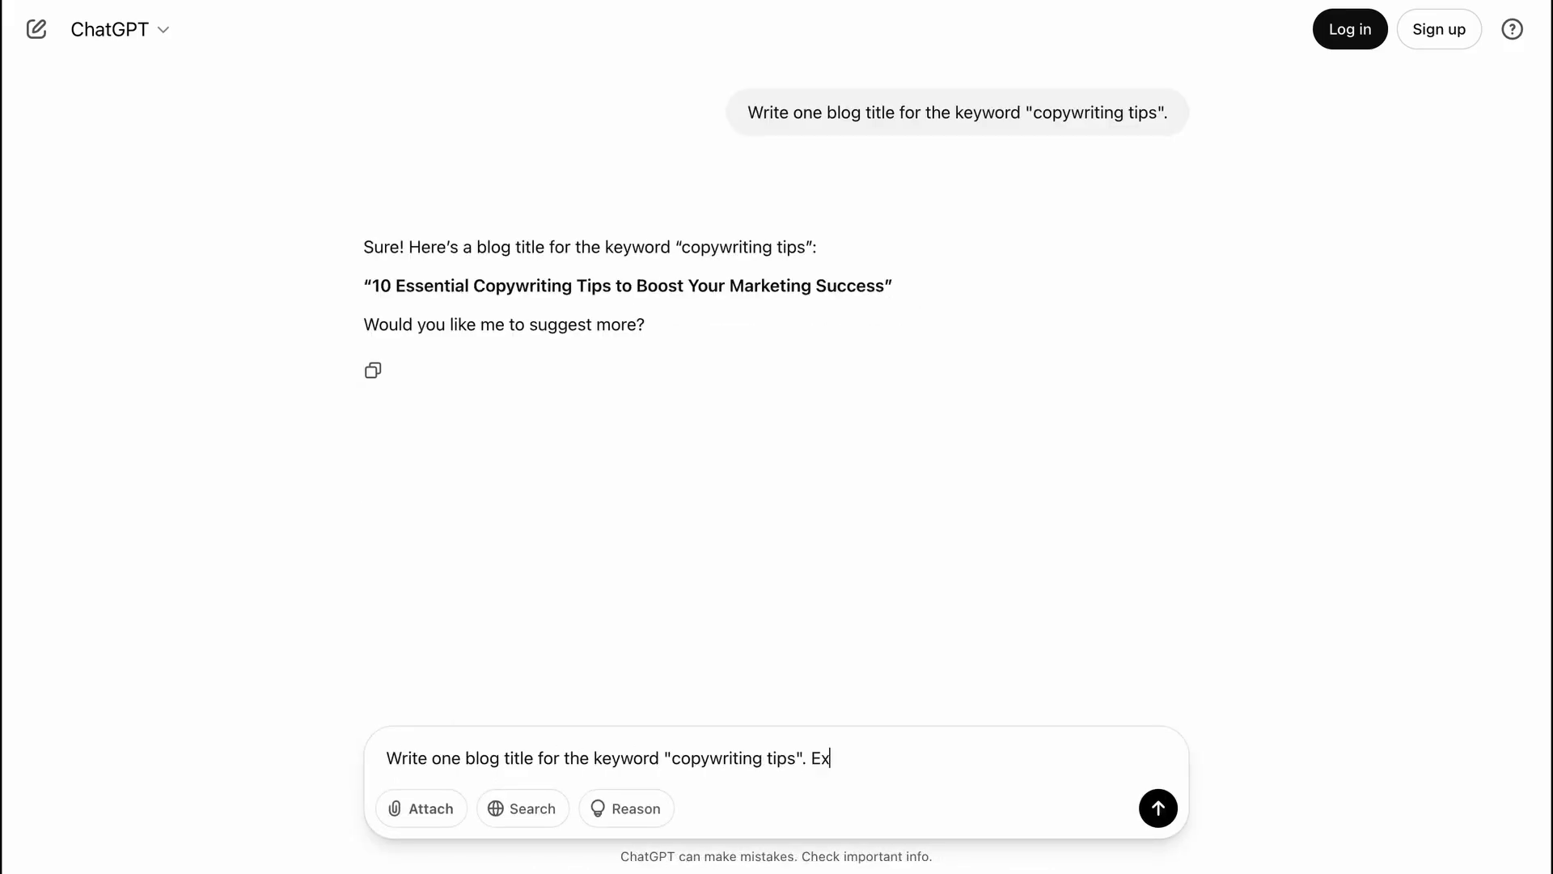
{"action": "type", "text": "clude quotation marks and any other text. Only "}
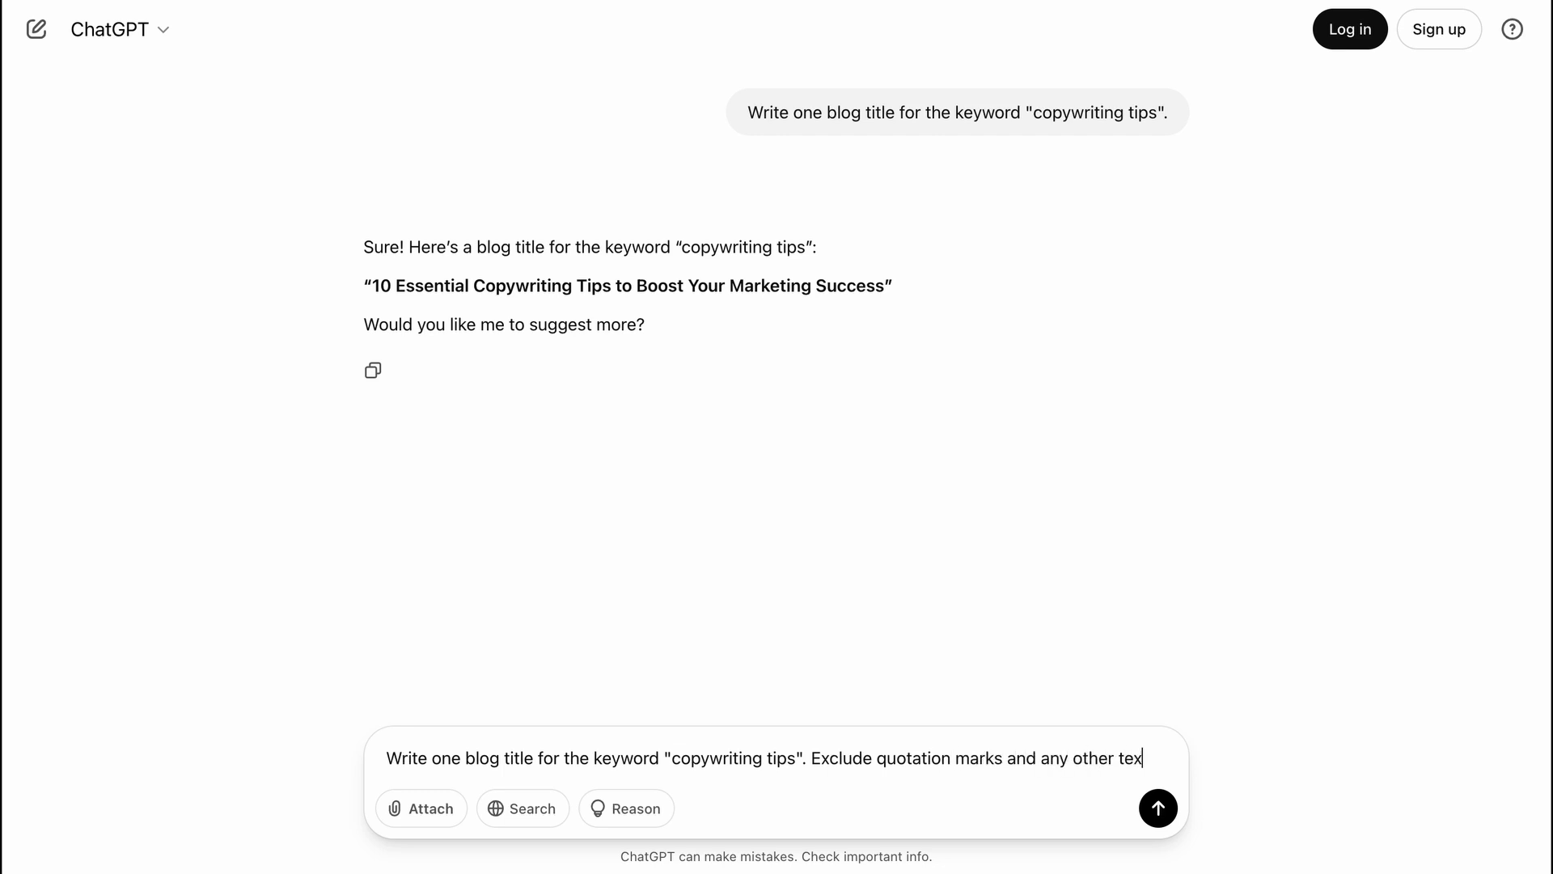
{"action": "type", "text": "output the title."}
{"action": "key", "text": "Return"}
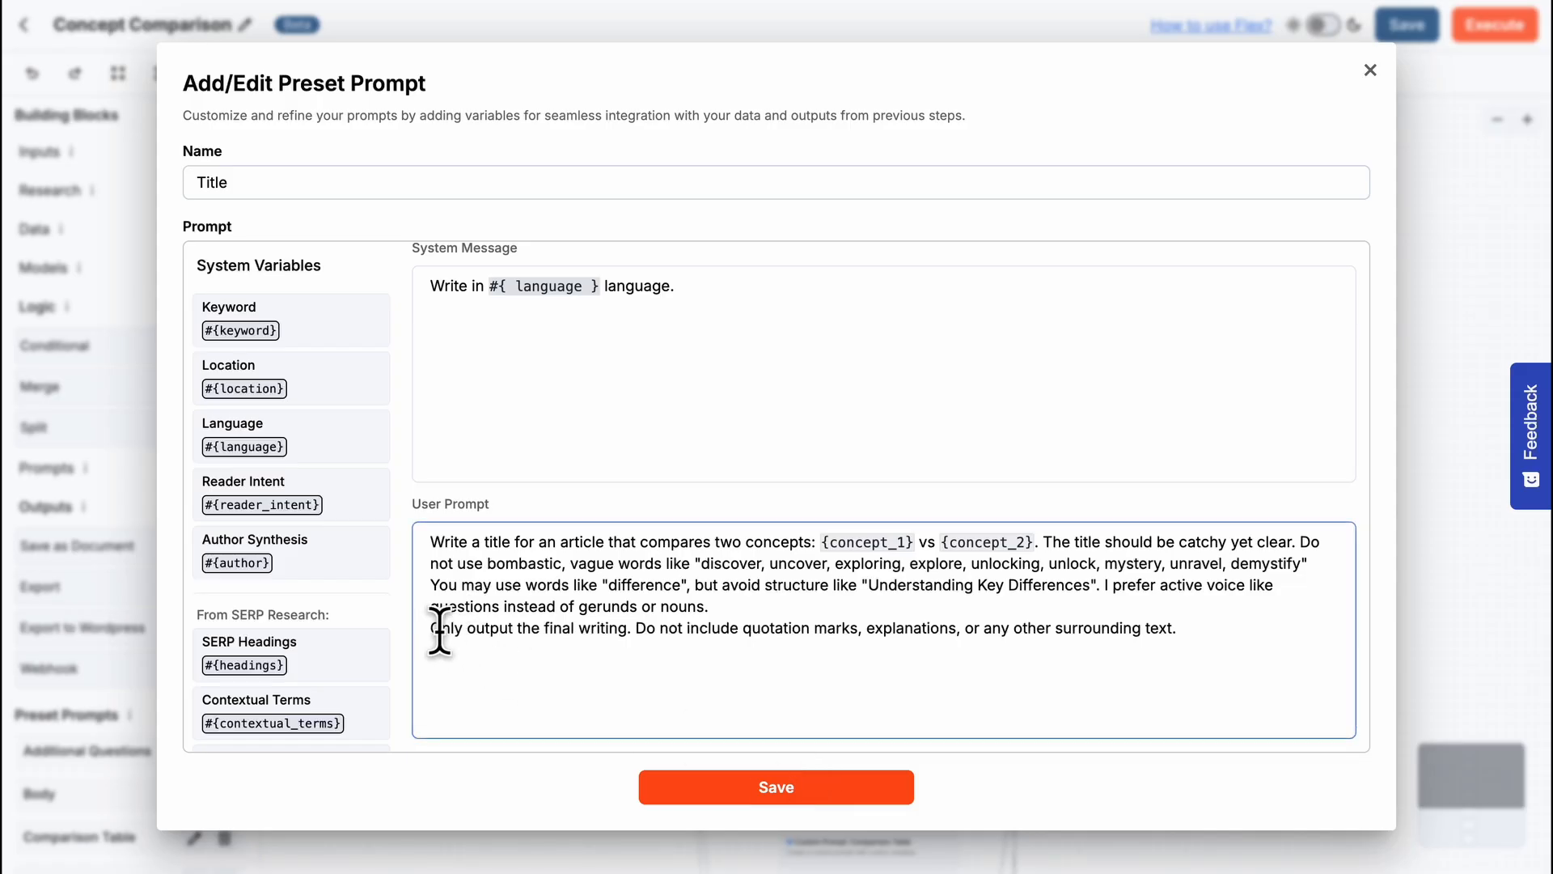
{"action": "left_click_drag", "start_coordinate": [430, 628], "coordinate": [1201, 631]}
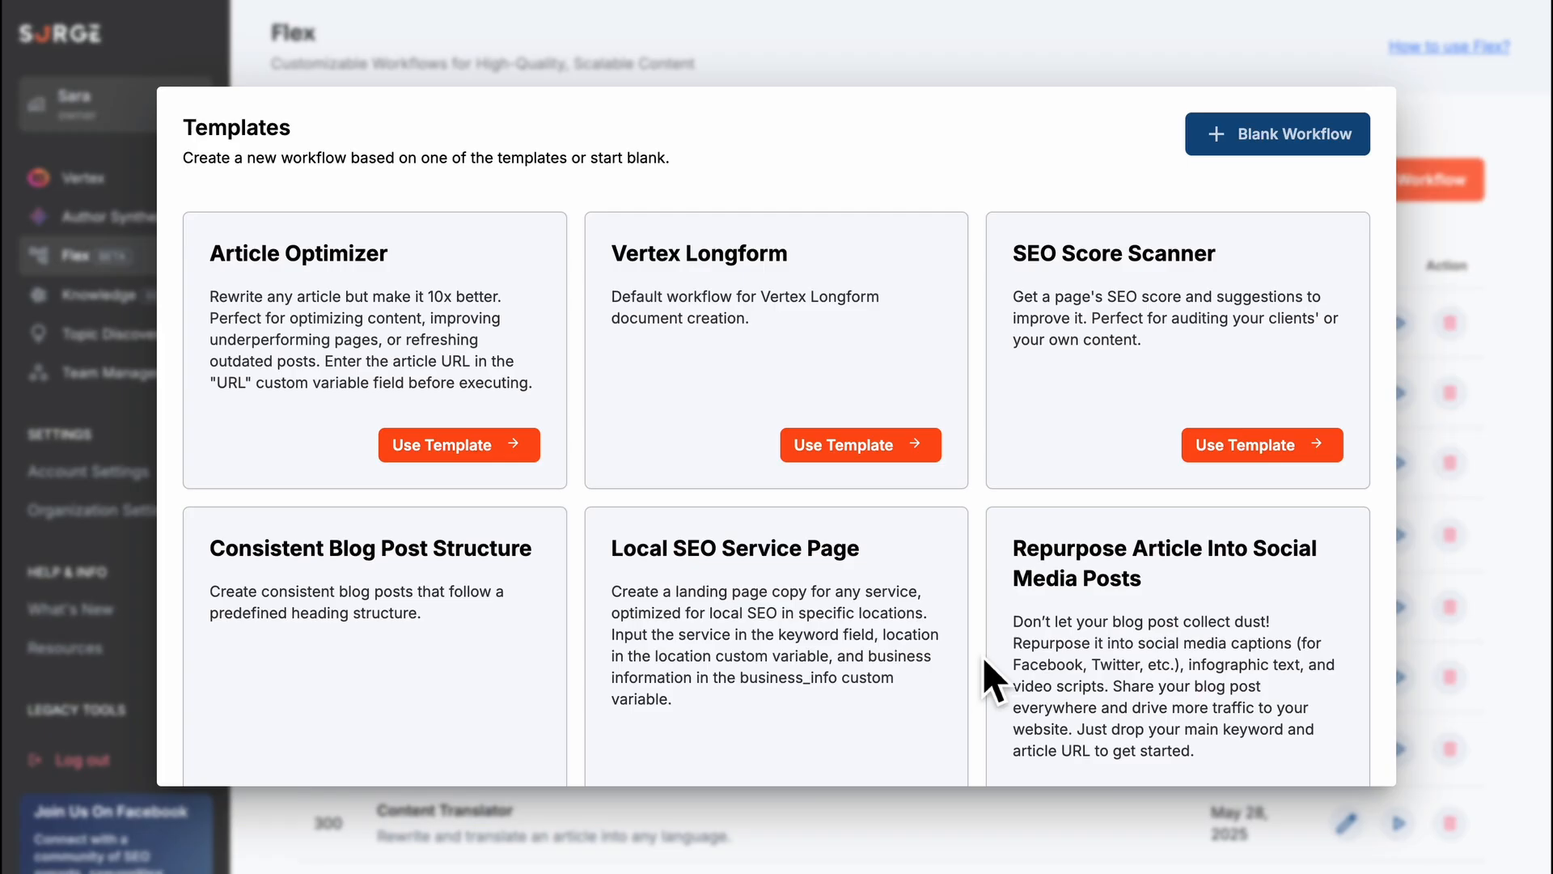
- Browse the whole list of Flex workflow templates and return to its beginning
{"action": "scroll", "coordinate": [983, 657], "scroll_direction": "down", "scroll_amount": 3}
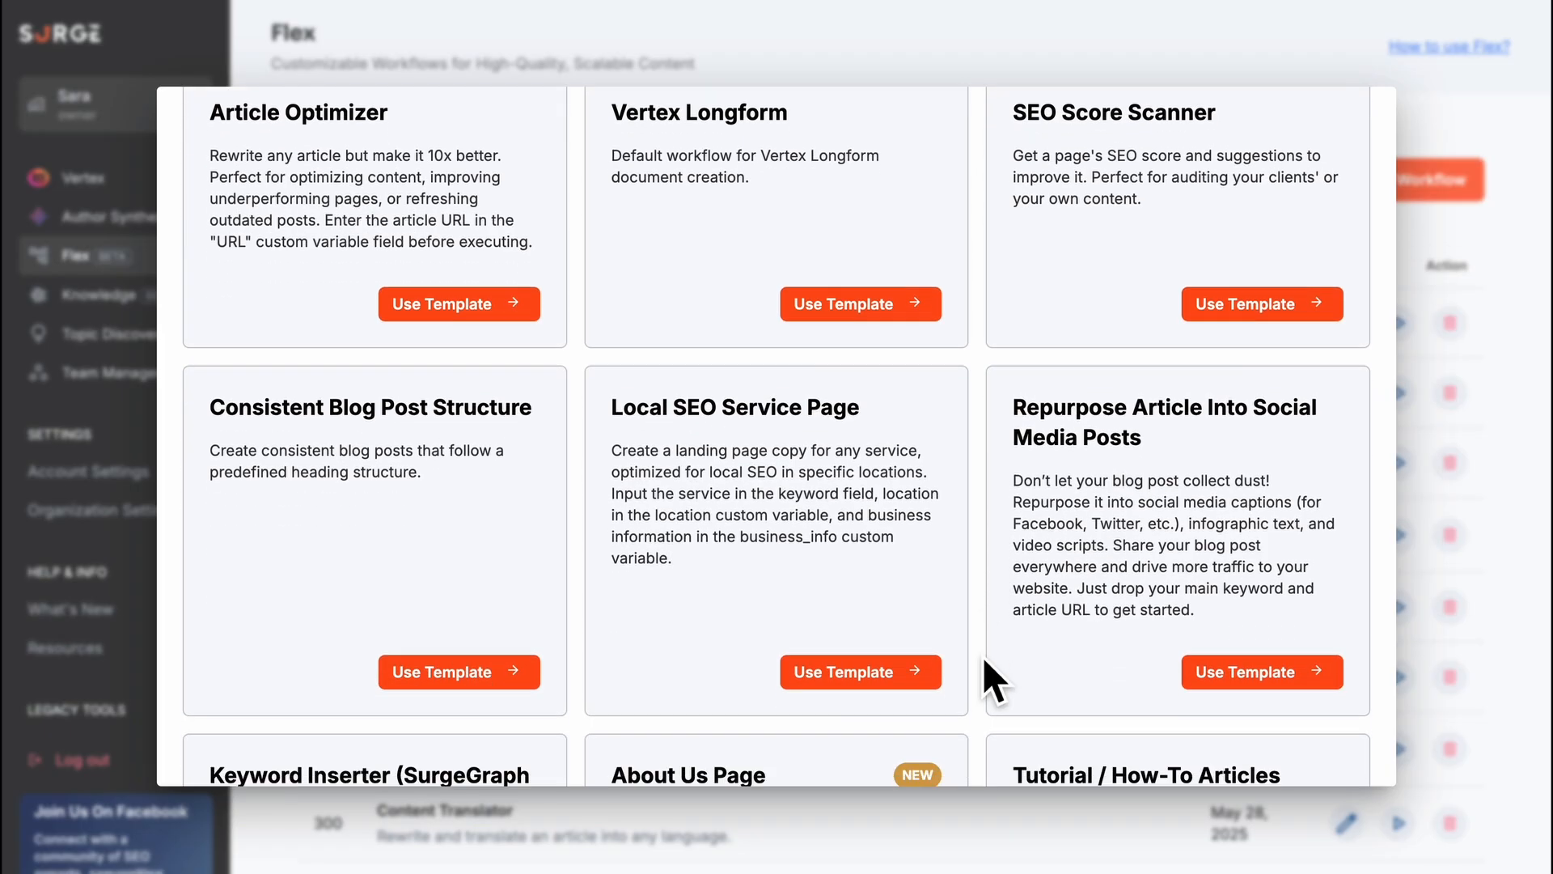
{"action": "scroll", "coordinate": [984, 660], "scroll_direction": "down", "scroll_amount": 6}
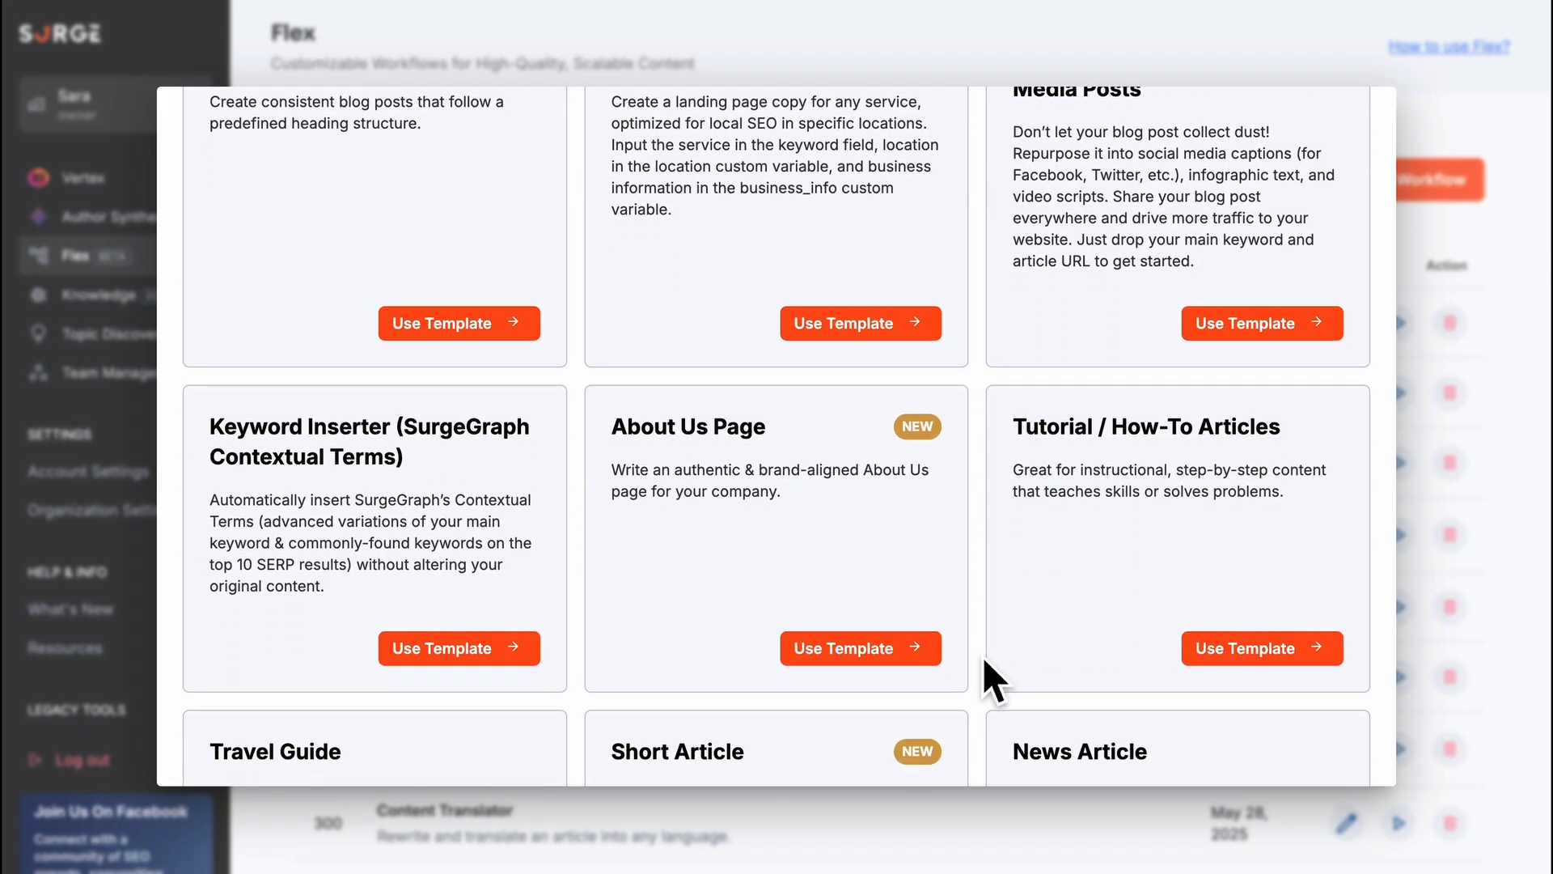
{"action": "scroll", "coordinate": [984, 657], "scroll_direction": "down", "scroll_amount": 5}
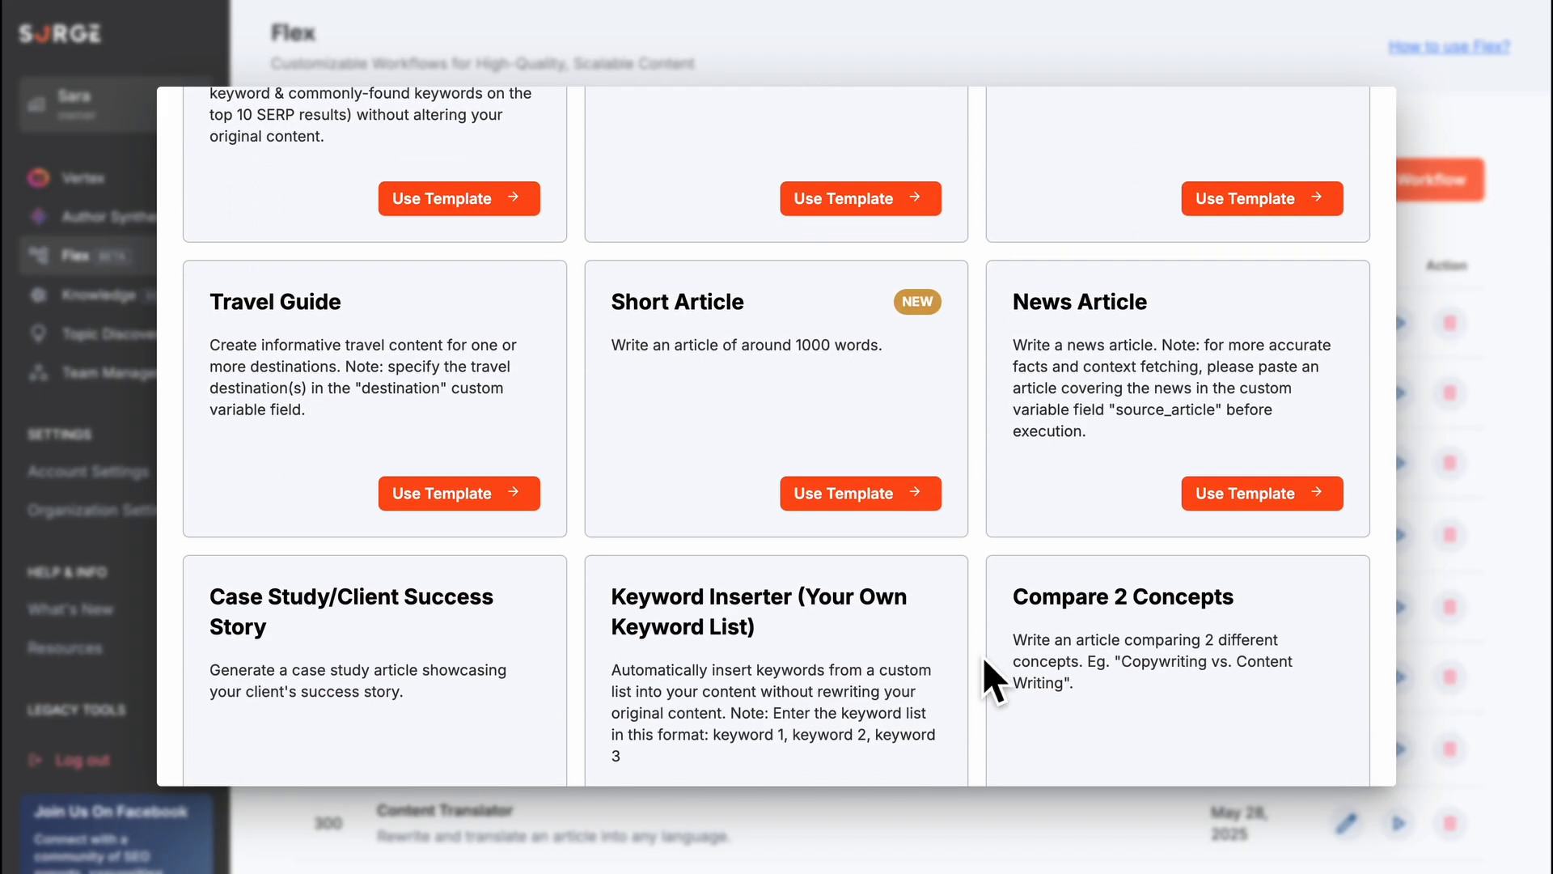
{"action": "scroll", "coordinate": [983, 656], "scroll_direction": "down", "scroll_amount": 4}
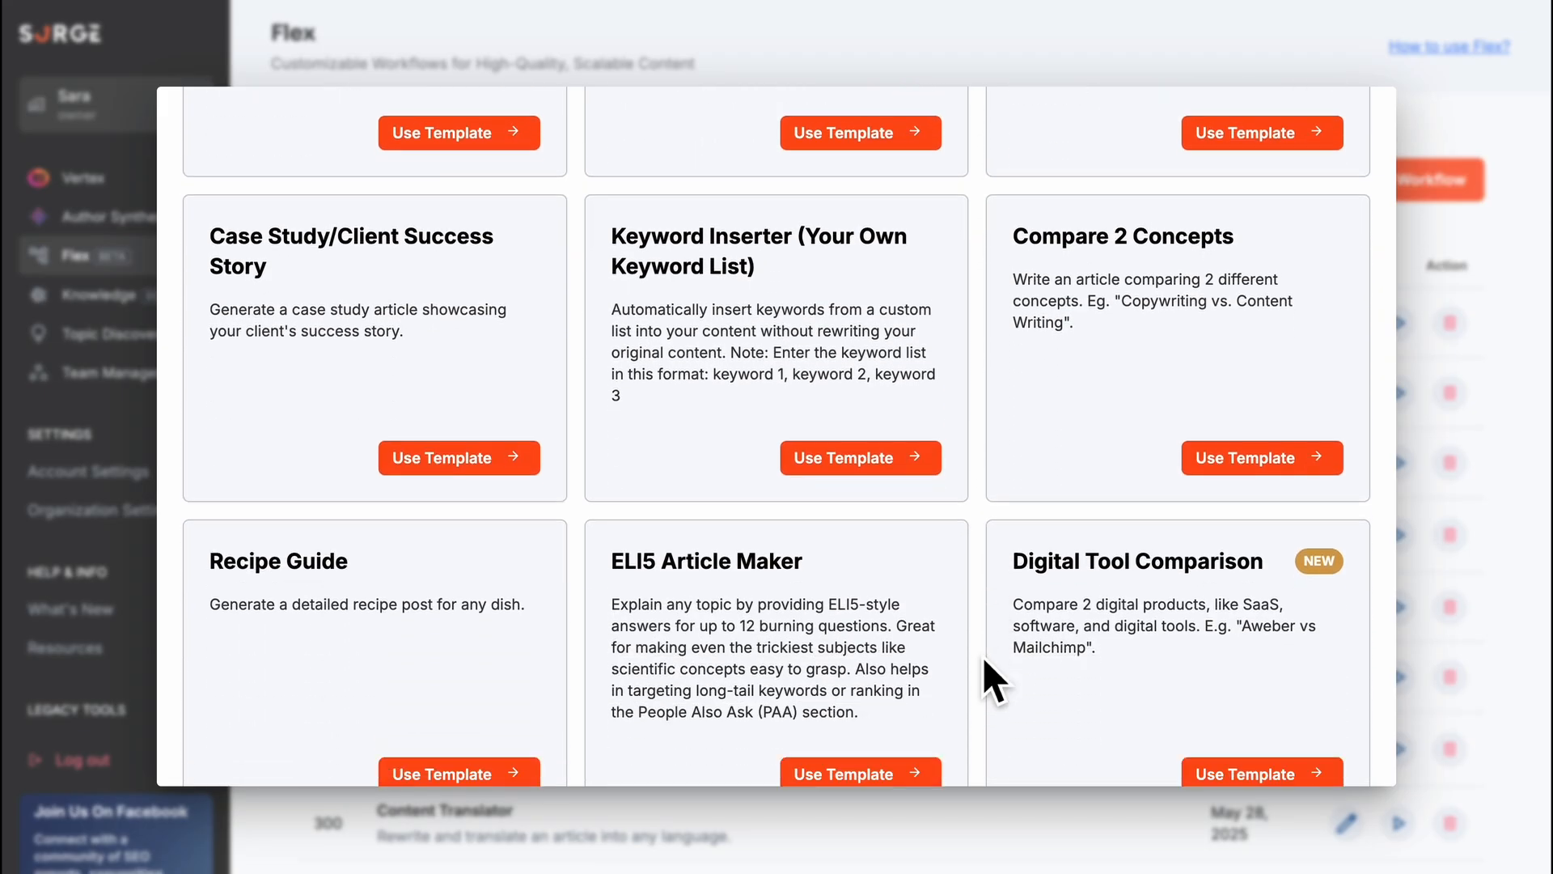
{"action": "scroll", "coordinate": [983, 657], "scroll_direction": "down", "scroll_amount": 2}
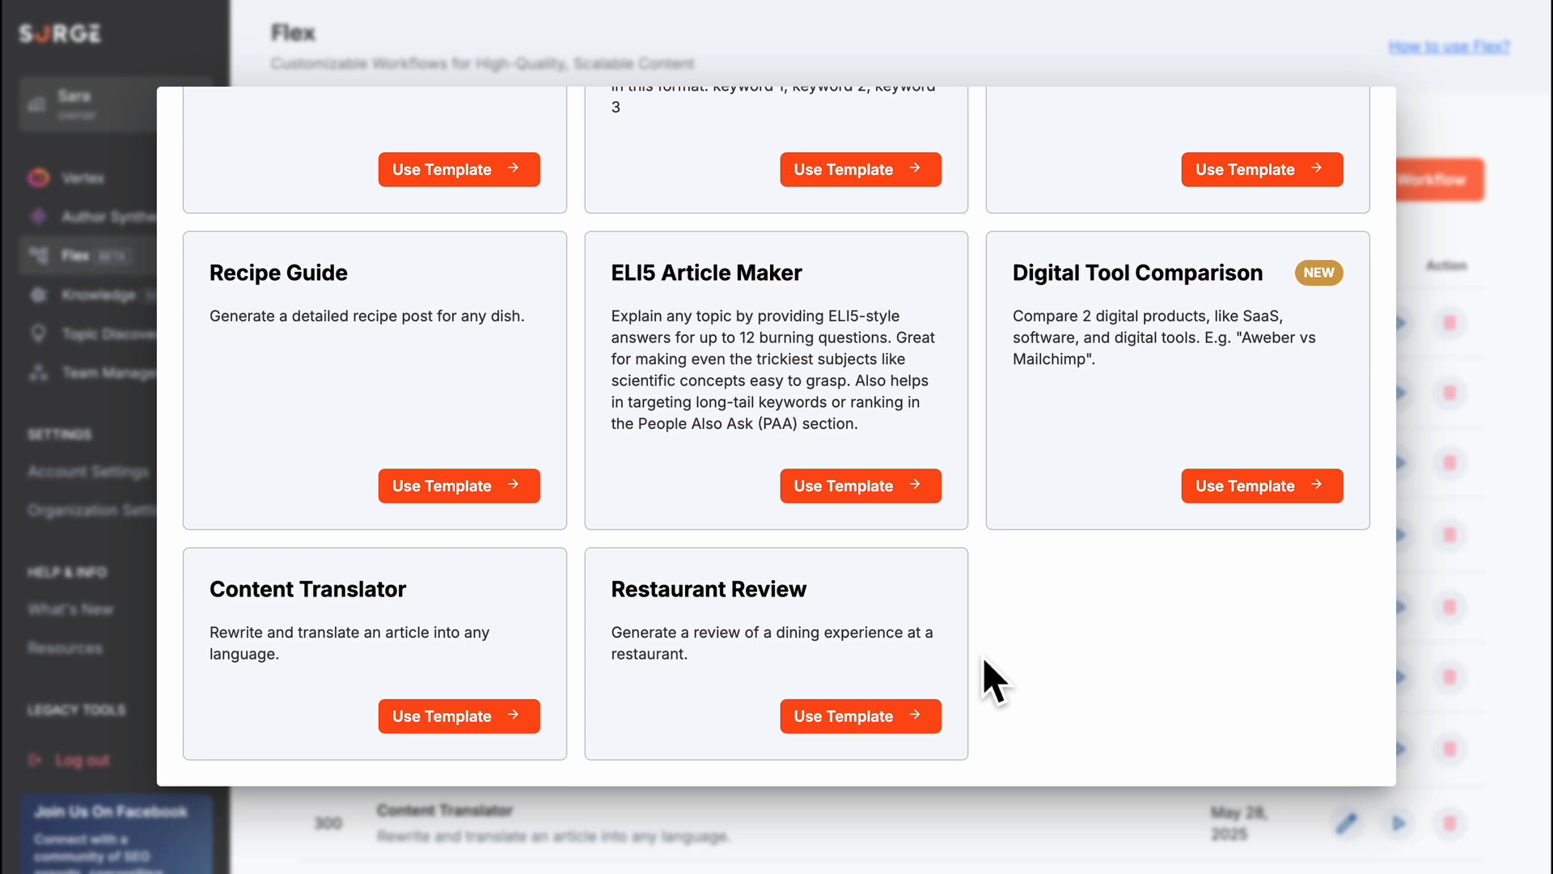
{"action": "scroll", "coordinate": [983, 657], "scroll_direction": "up", "scroll_amount": 3}
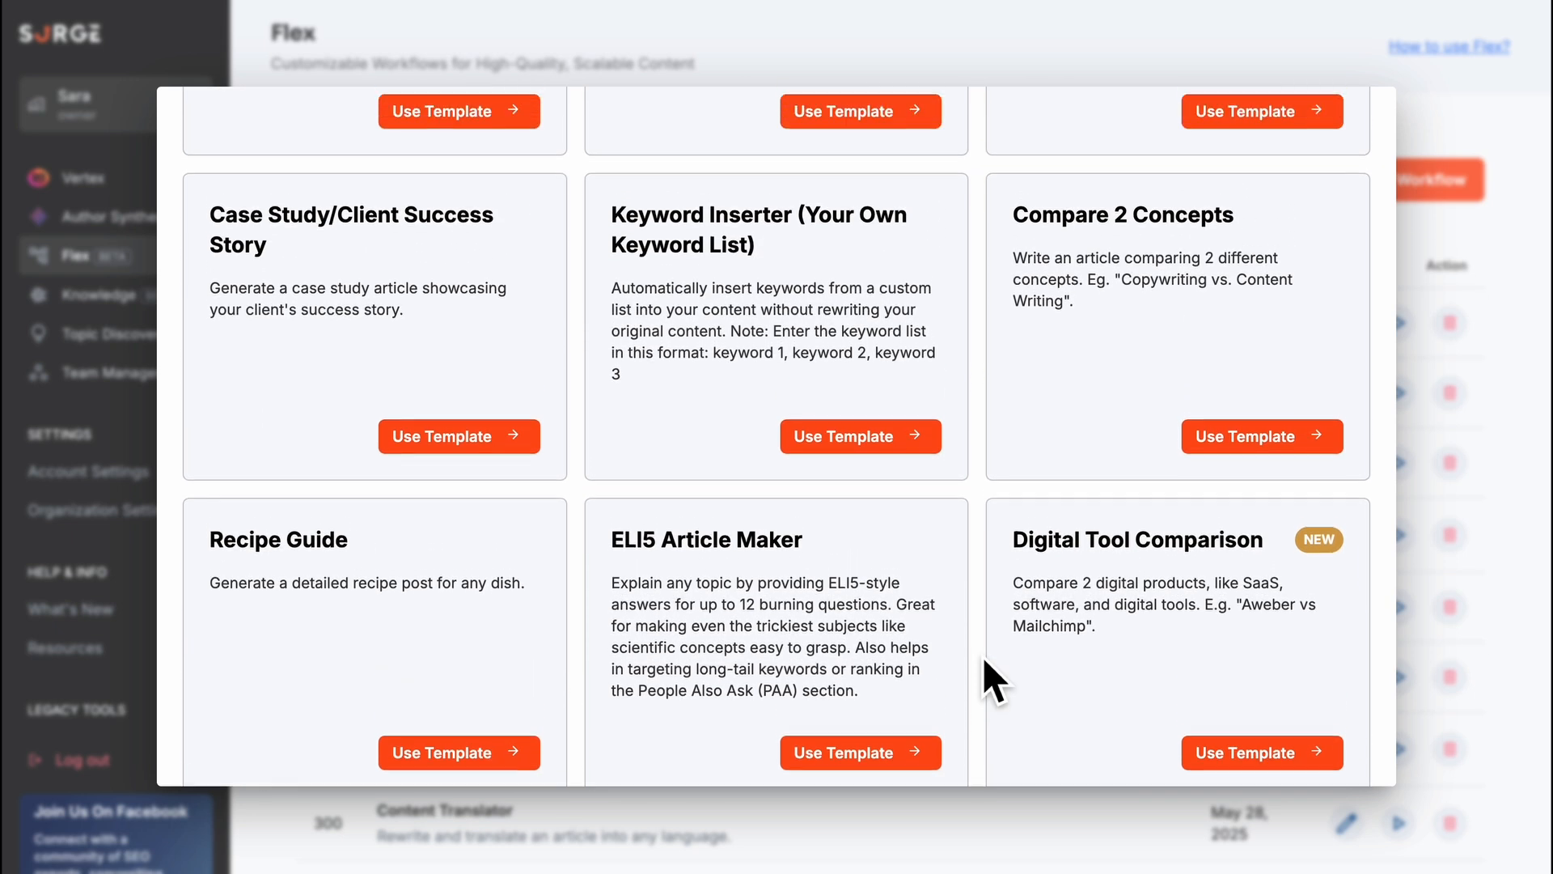
{"action": "scroll", "coordinate": [983, 657], "scroll_direction": "up", "scroll_amount": 4}
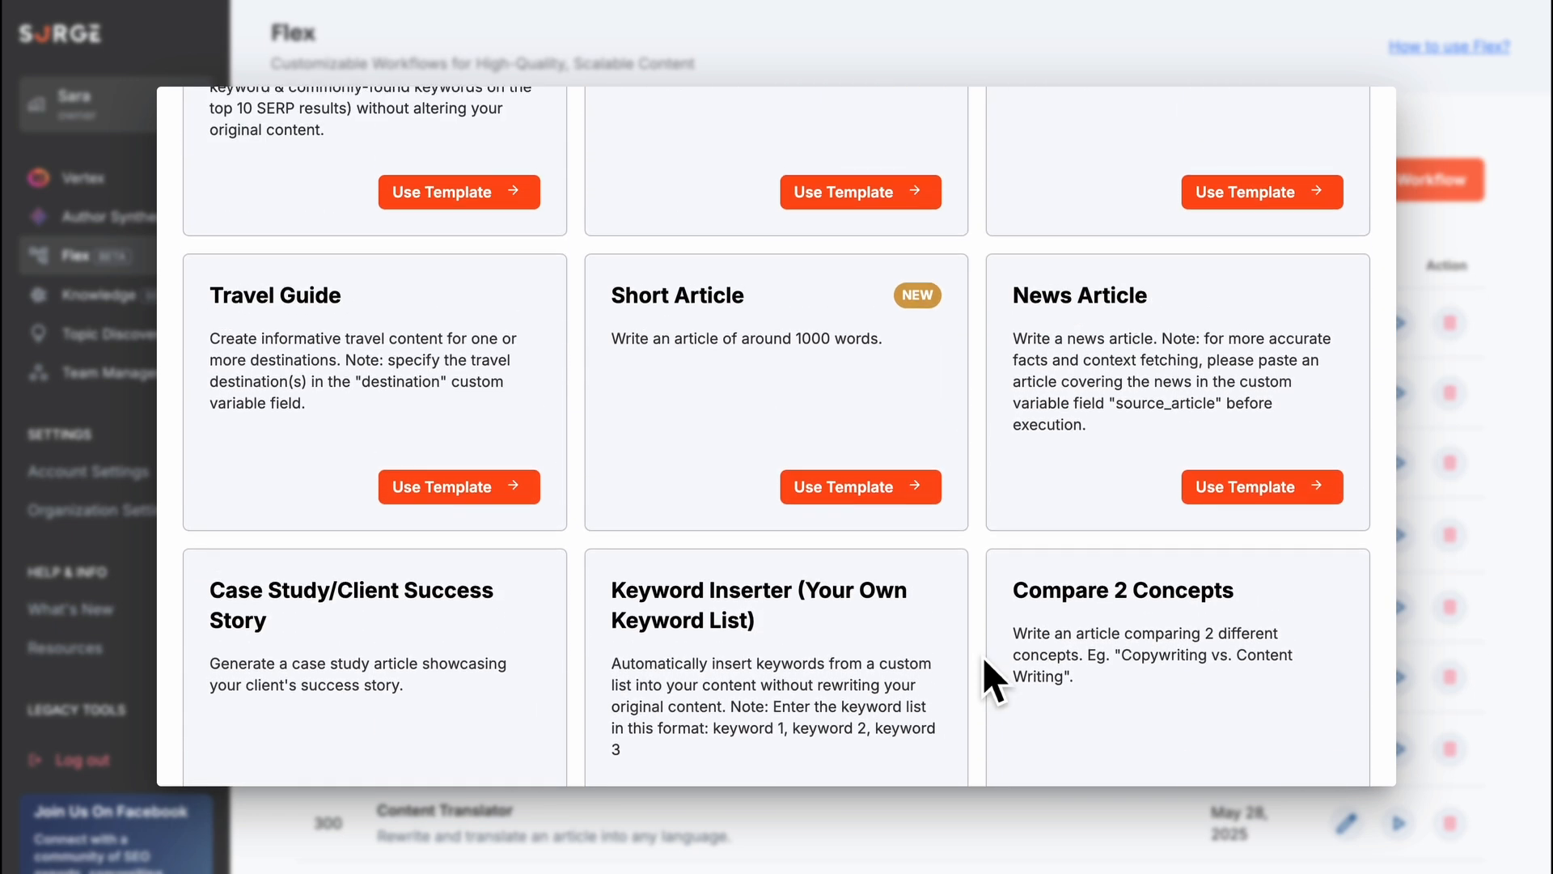
{"action": "scroll", "coordinate": [983, 657], "scroll_direction": "up", "scroll_amount": 5}
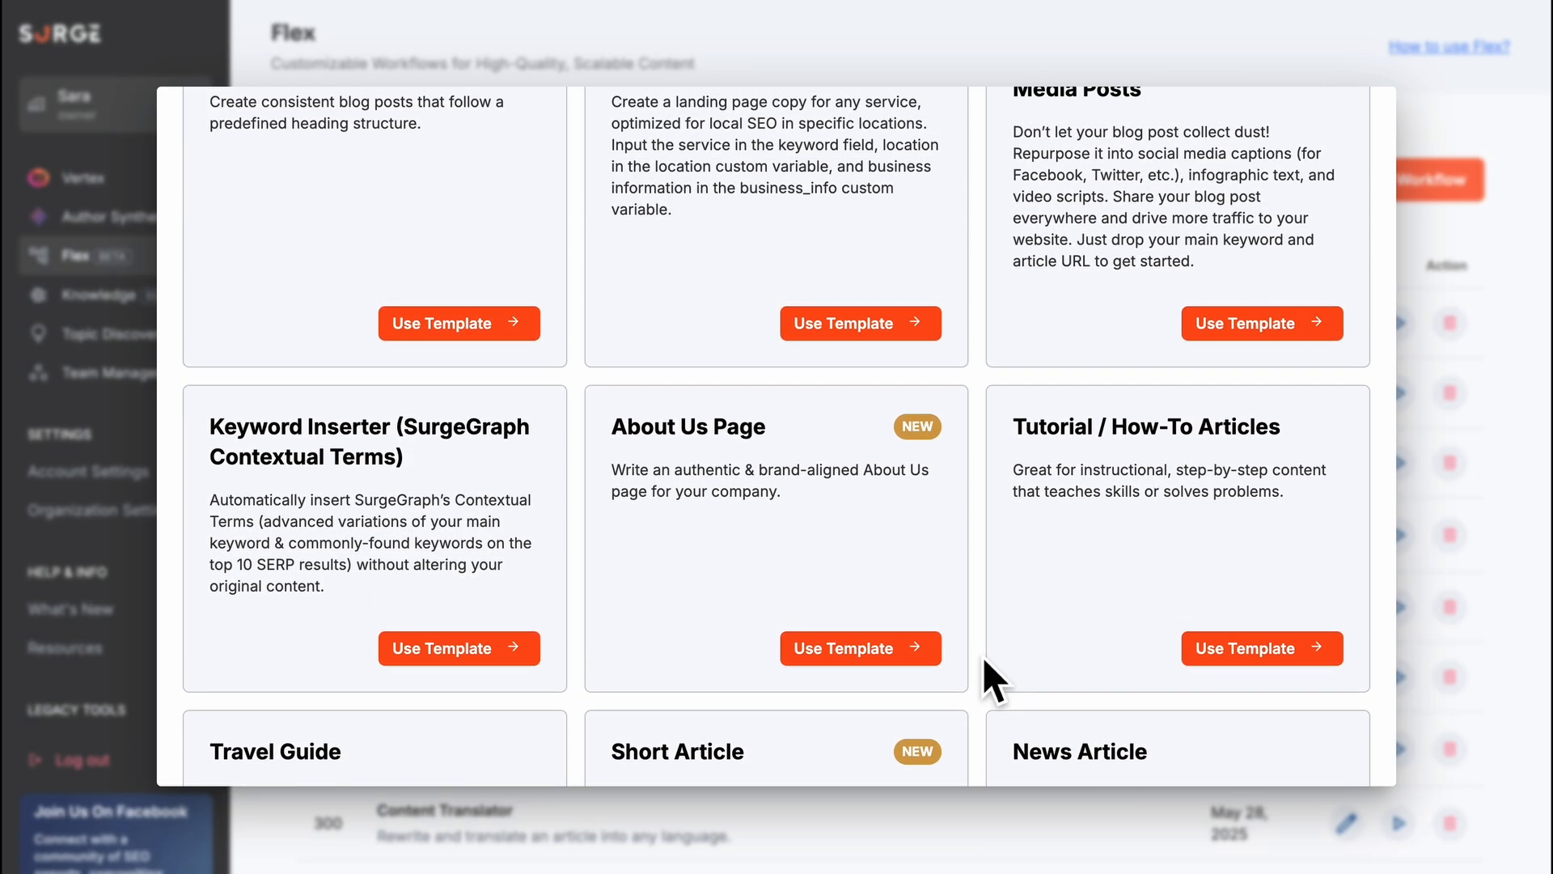
{"action": "scroll", "coordinate": [983, 657], "scroll_direction": "up", "scroll_amount": 4}
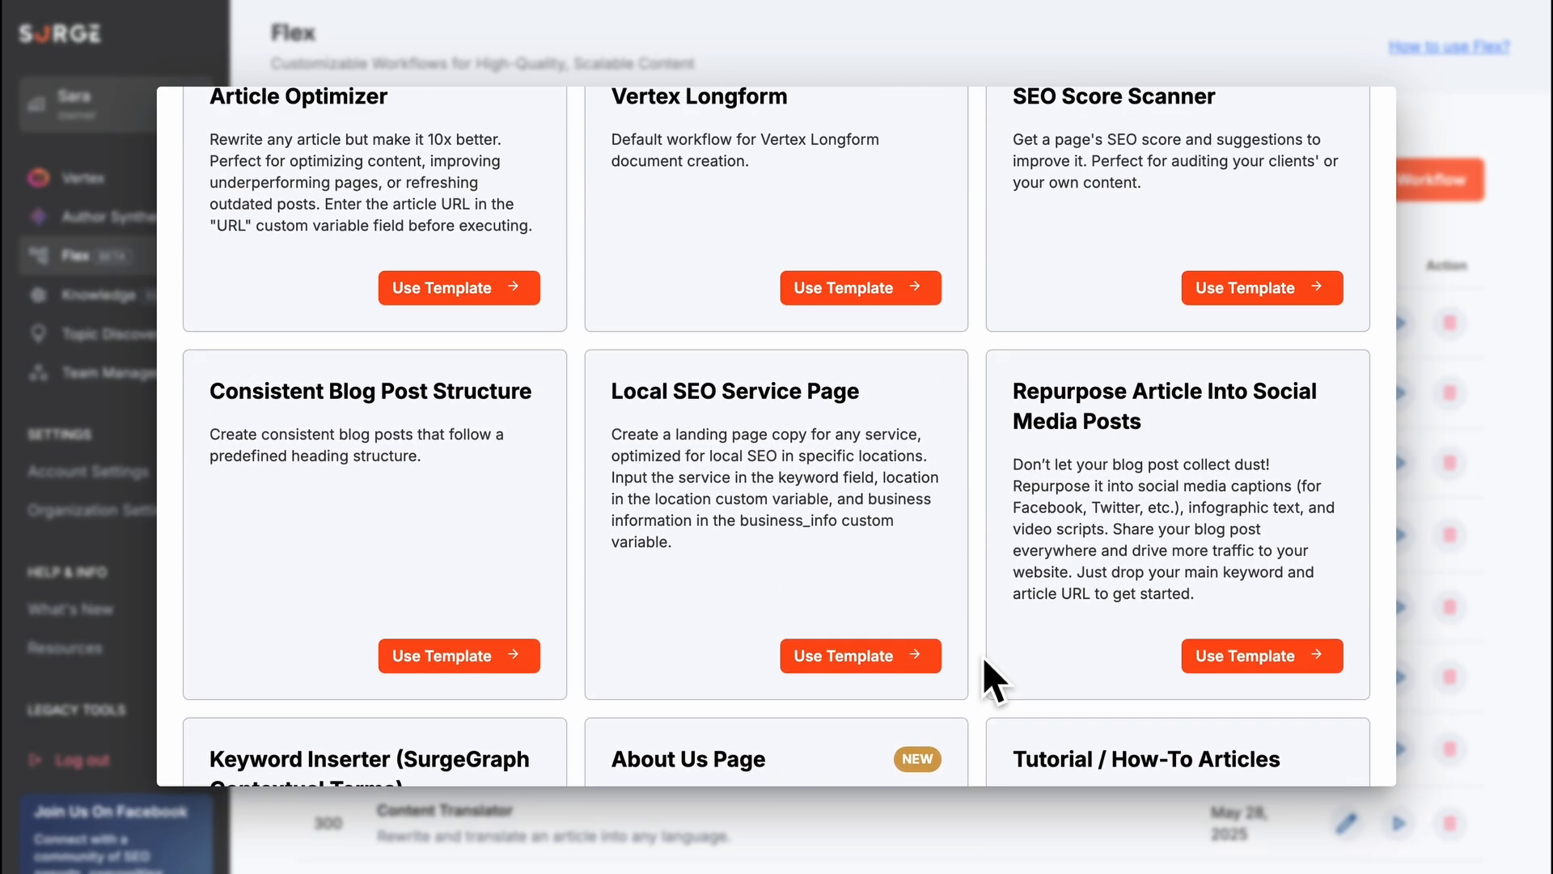
{"action": "scroll", "coordinate": [983, 657], "scroll_direction": "up", "scroll_amount": 2}
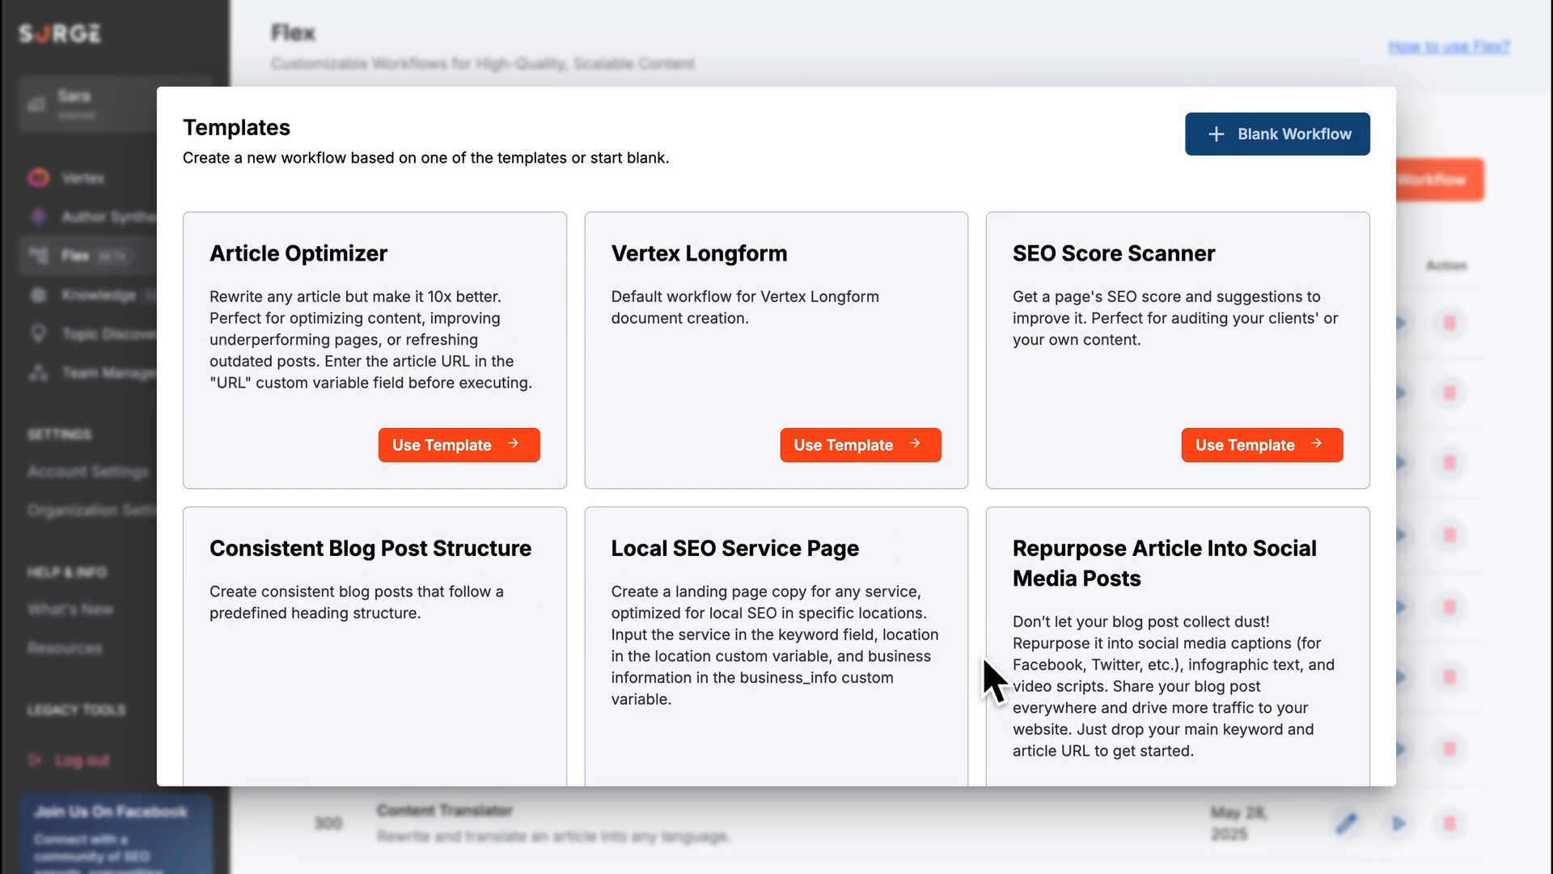